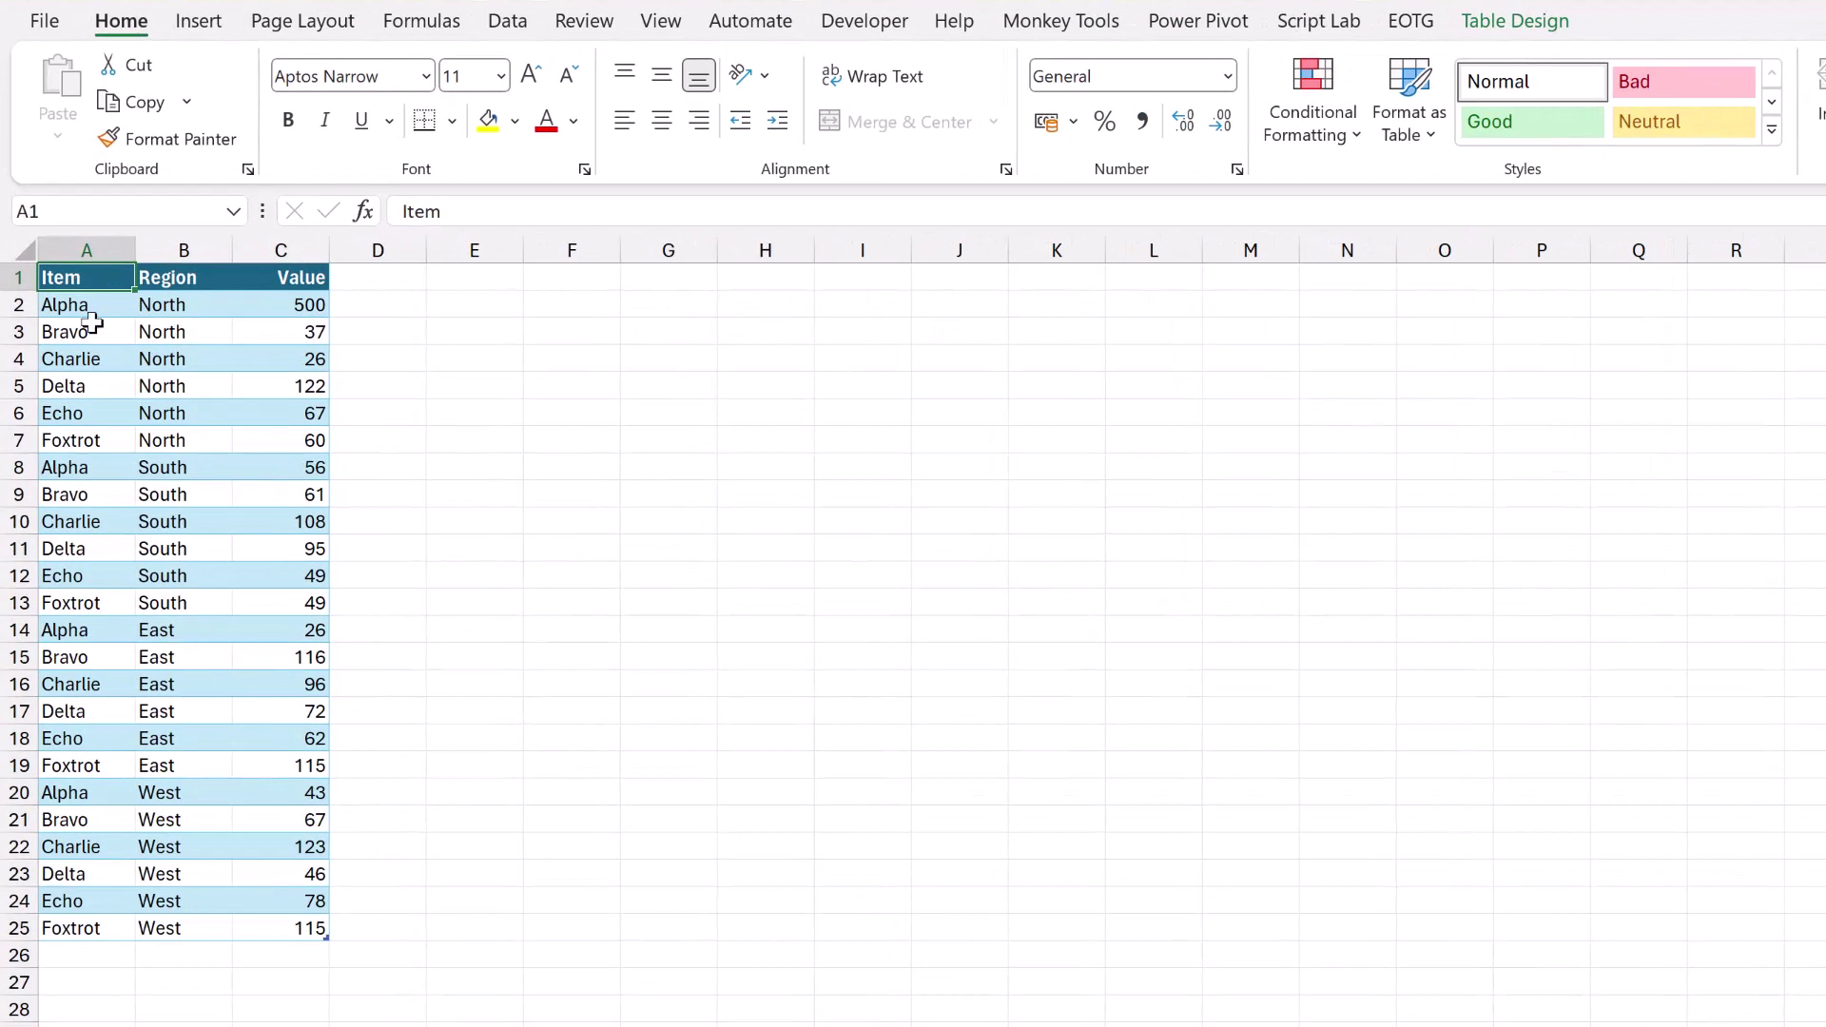
Review the table's Item, Region and Value columns, from Alpha's 500 downward.
{"action": "left_click", "coordinate": [179, 280]}
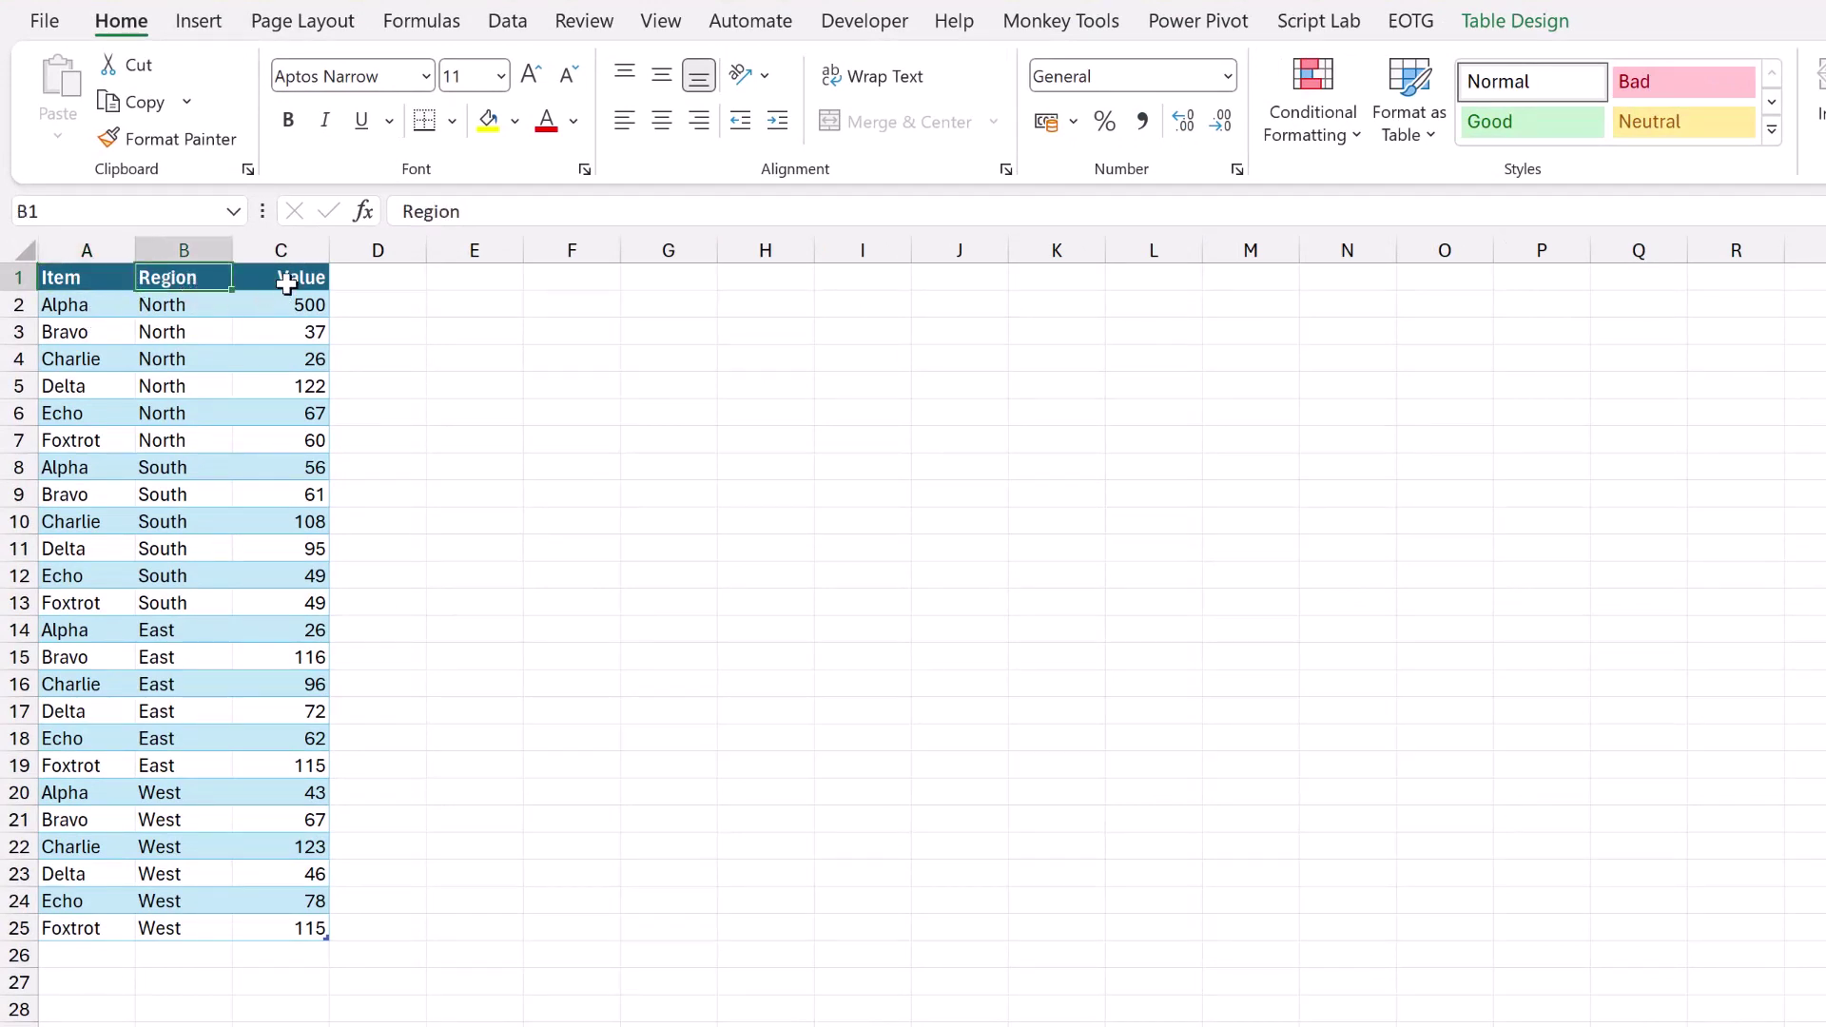
{"action": "left_click", "coordinate": [283, 276]}
{"action": "left_click_drag", "start_coordinate": [86, 296], "coordinate": [96, 438]}
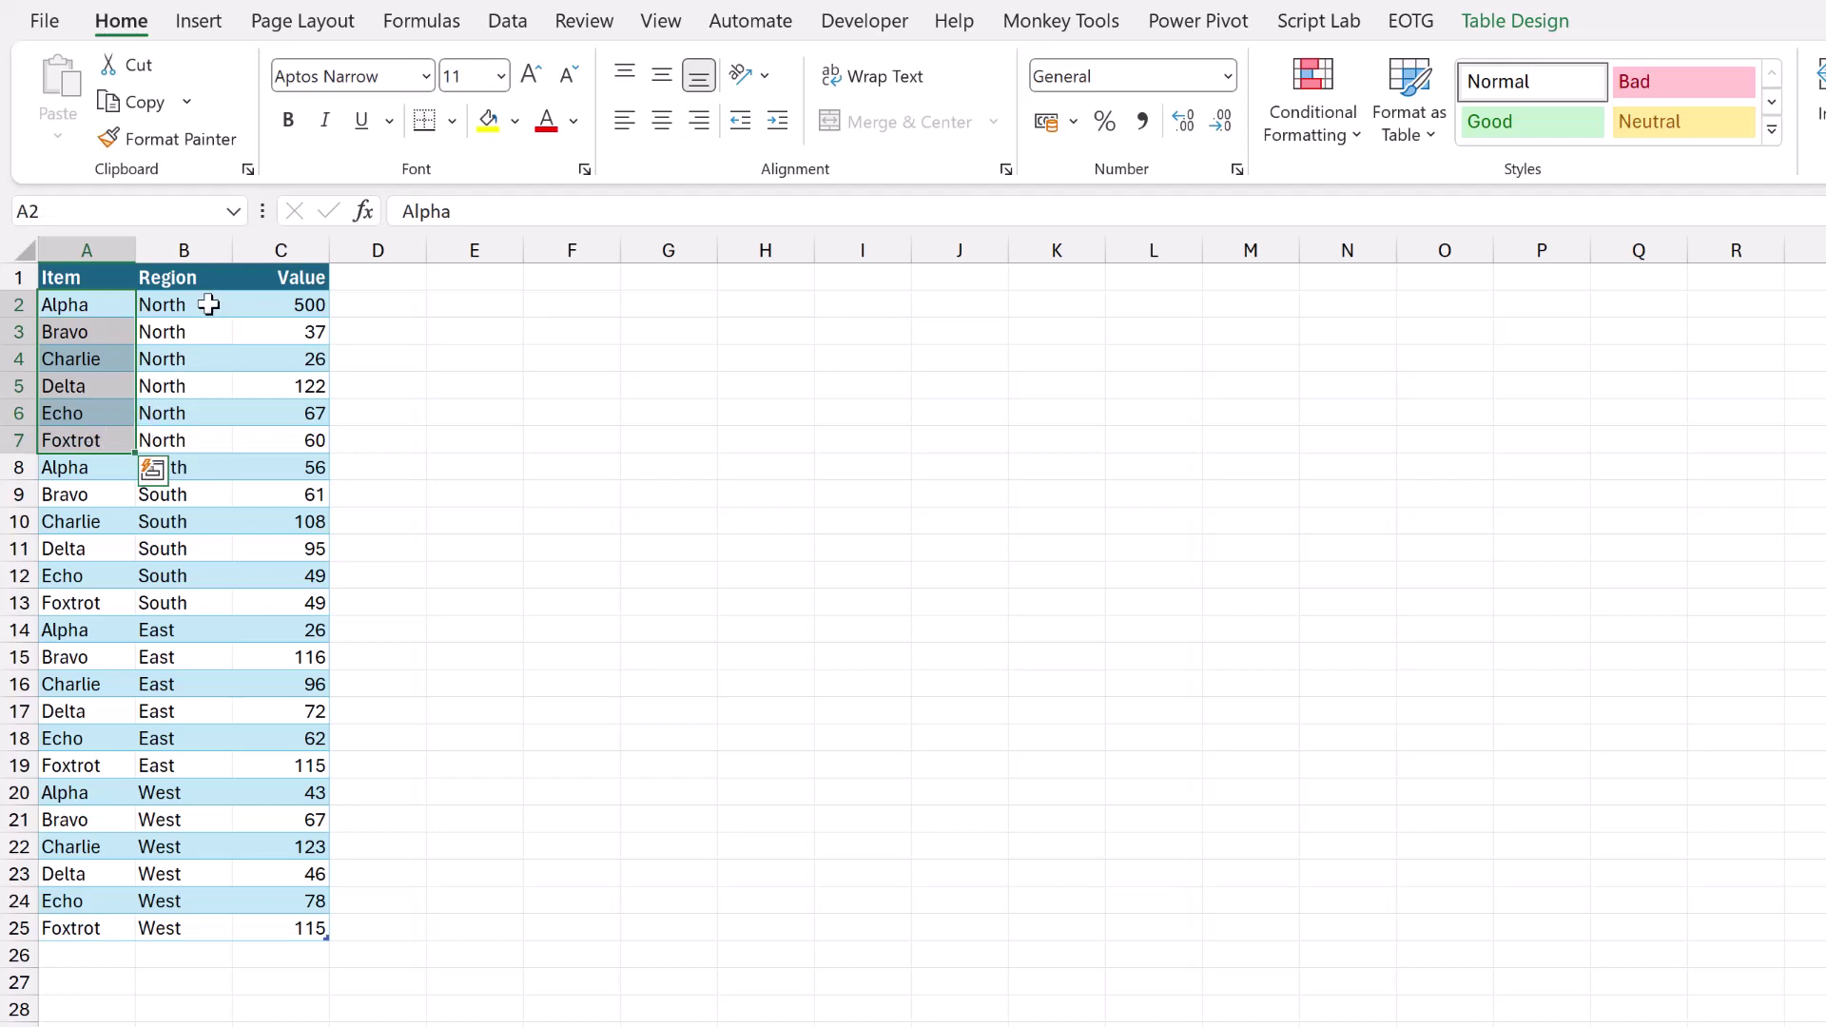
{"action": "left_click_drag", "start_coordinate": [204, 303], "coordinate": [169, 924]}
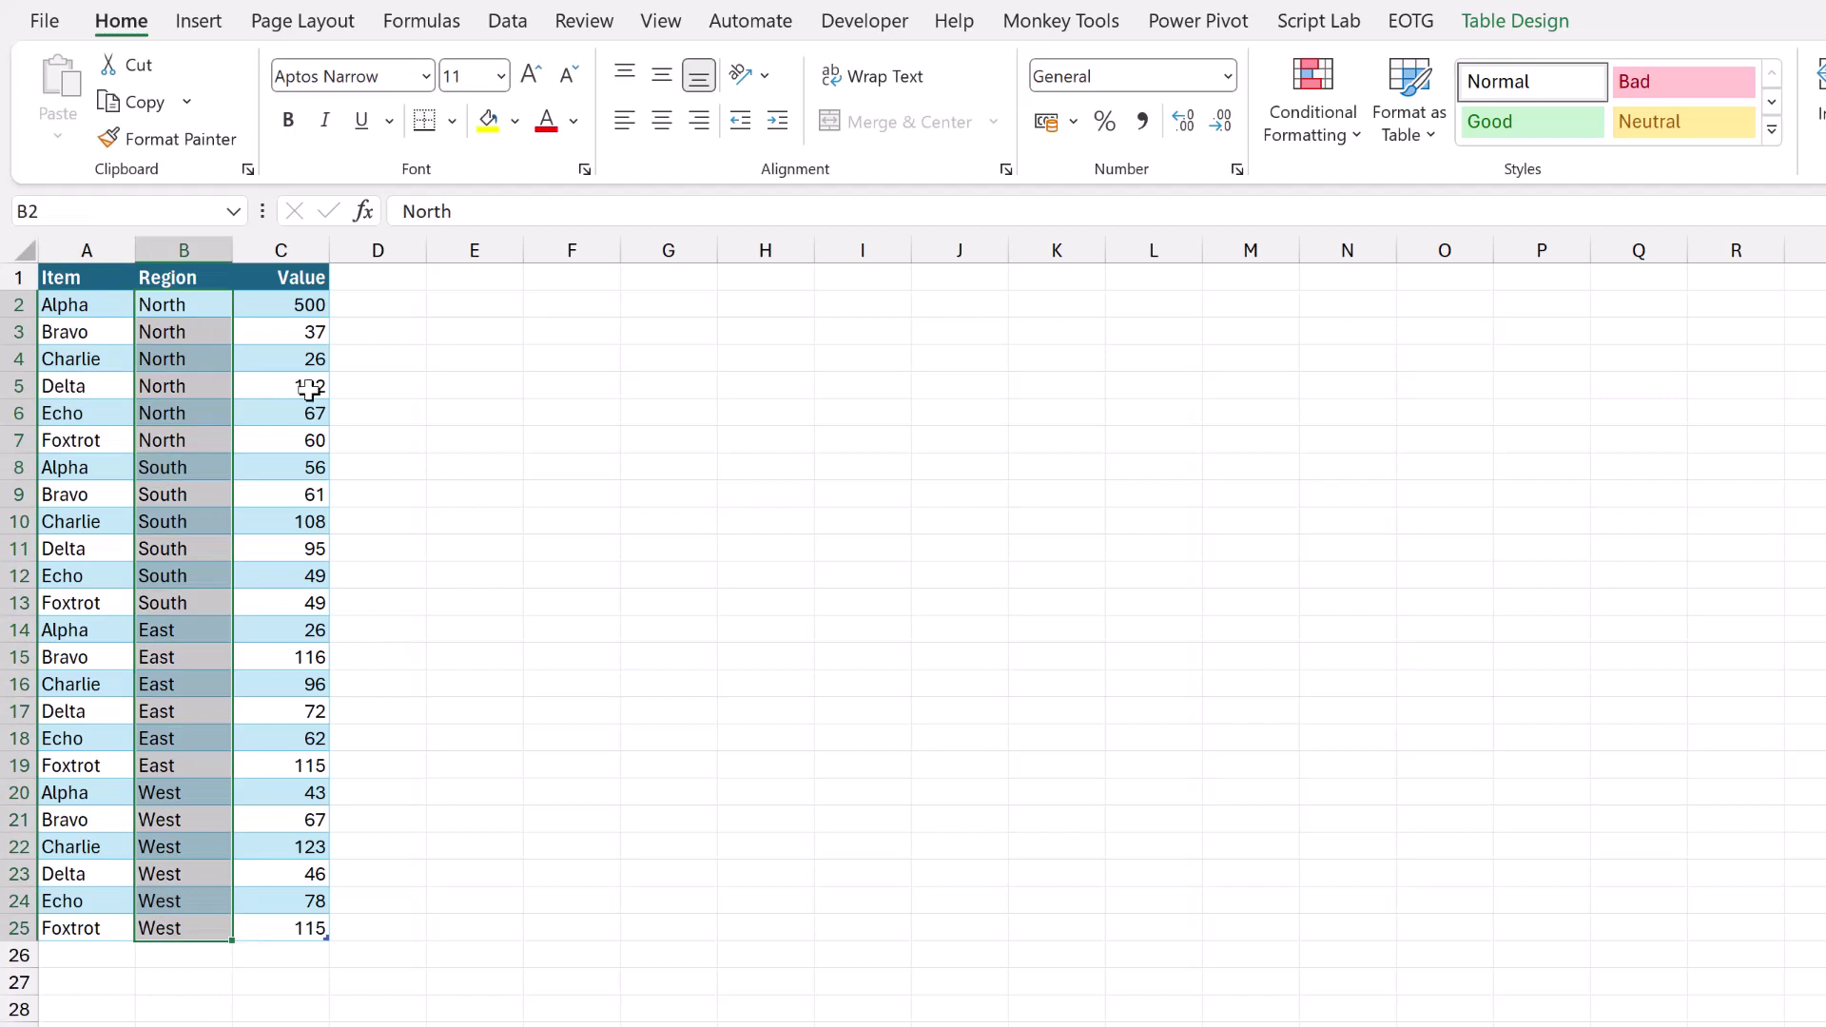
{"action": "left_click", "coordinate": [298, 310]}
{"action": "left_click", "coordinate": [297, 335]}
{"action": "left_click", "coordinate": [298, 364]}
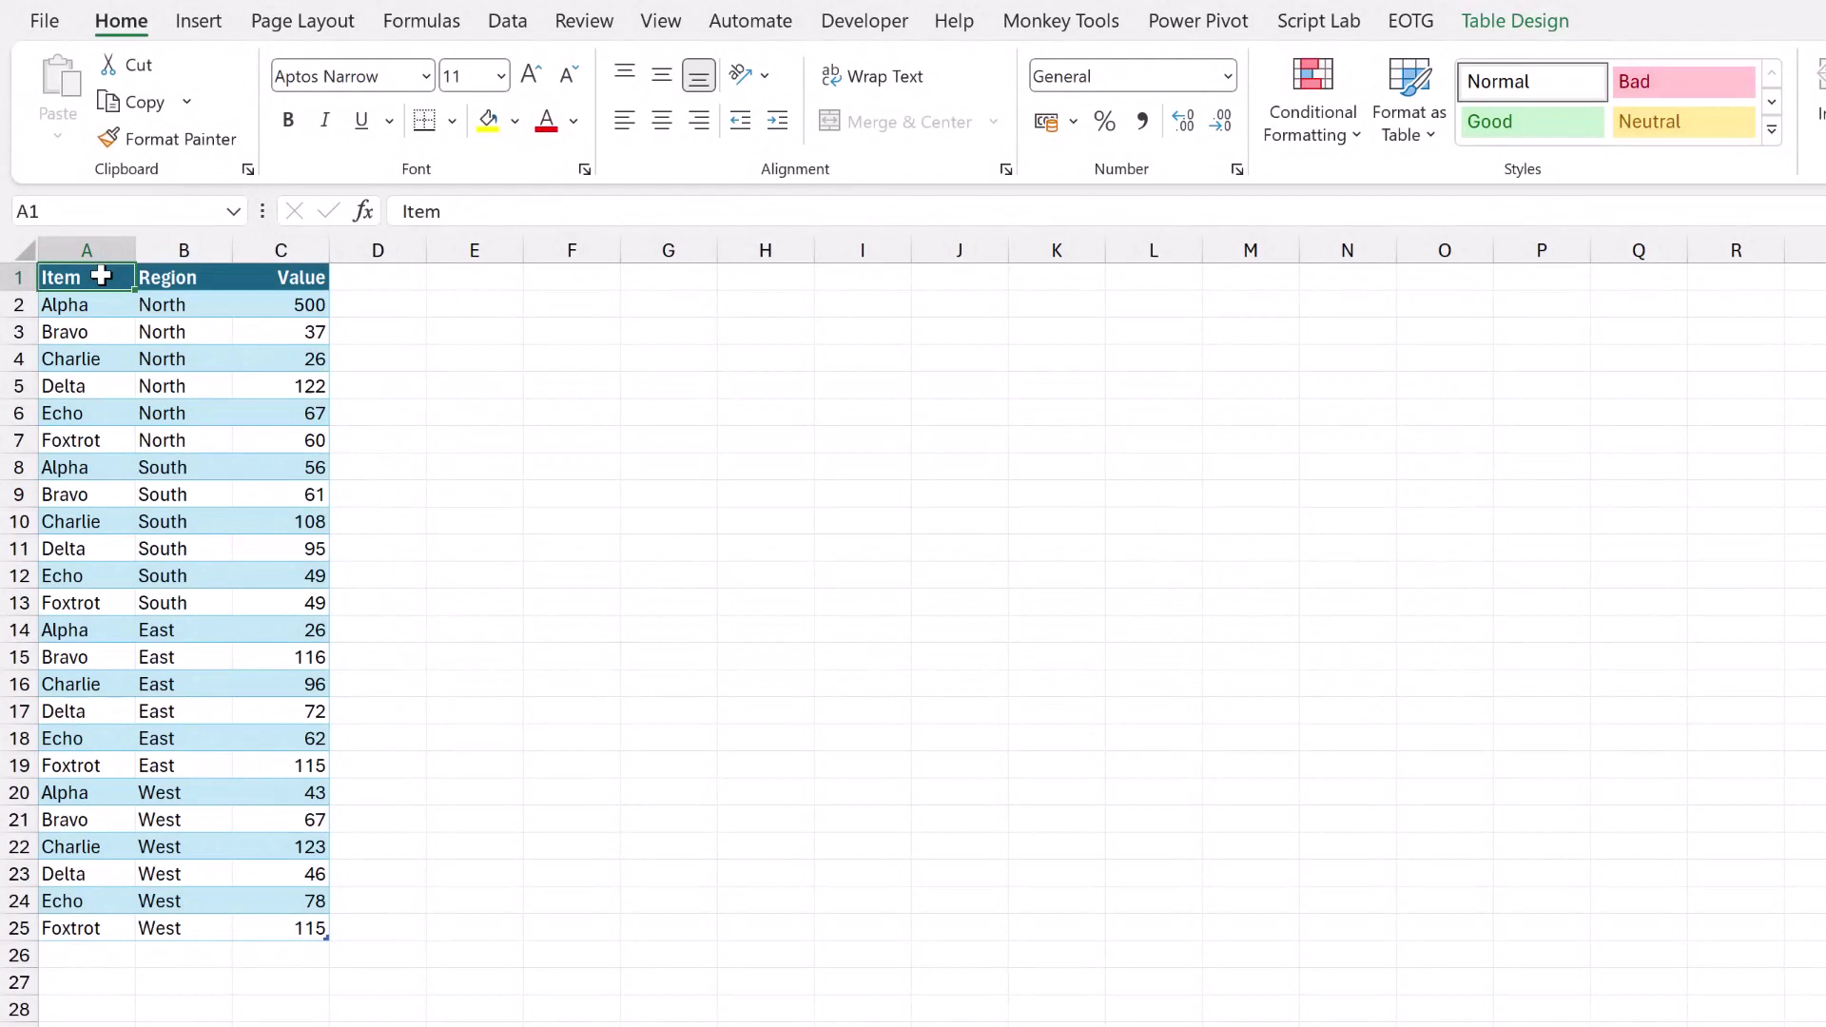
Add an Include header in D1, extending the data table.
{"action": "left_click", "coordinate": [386, 275]}
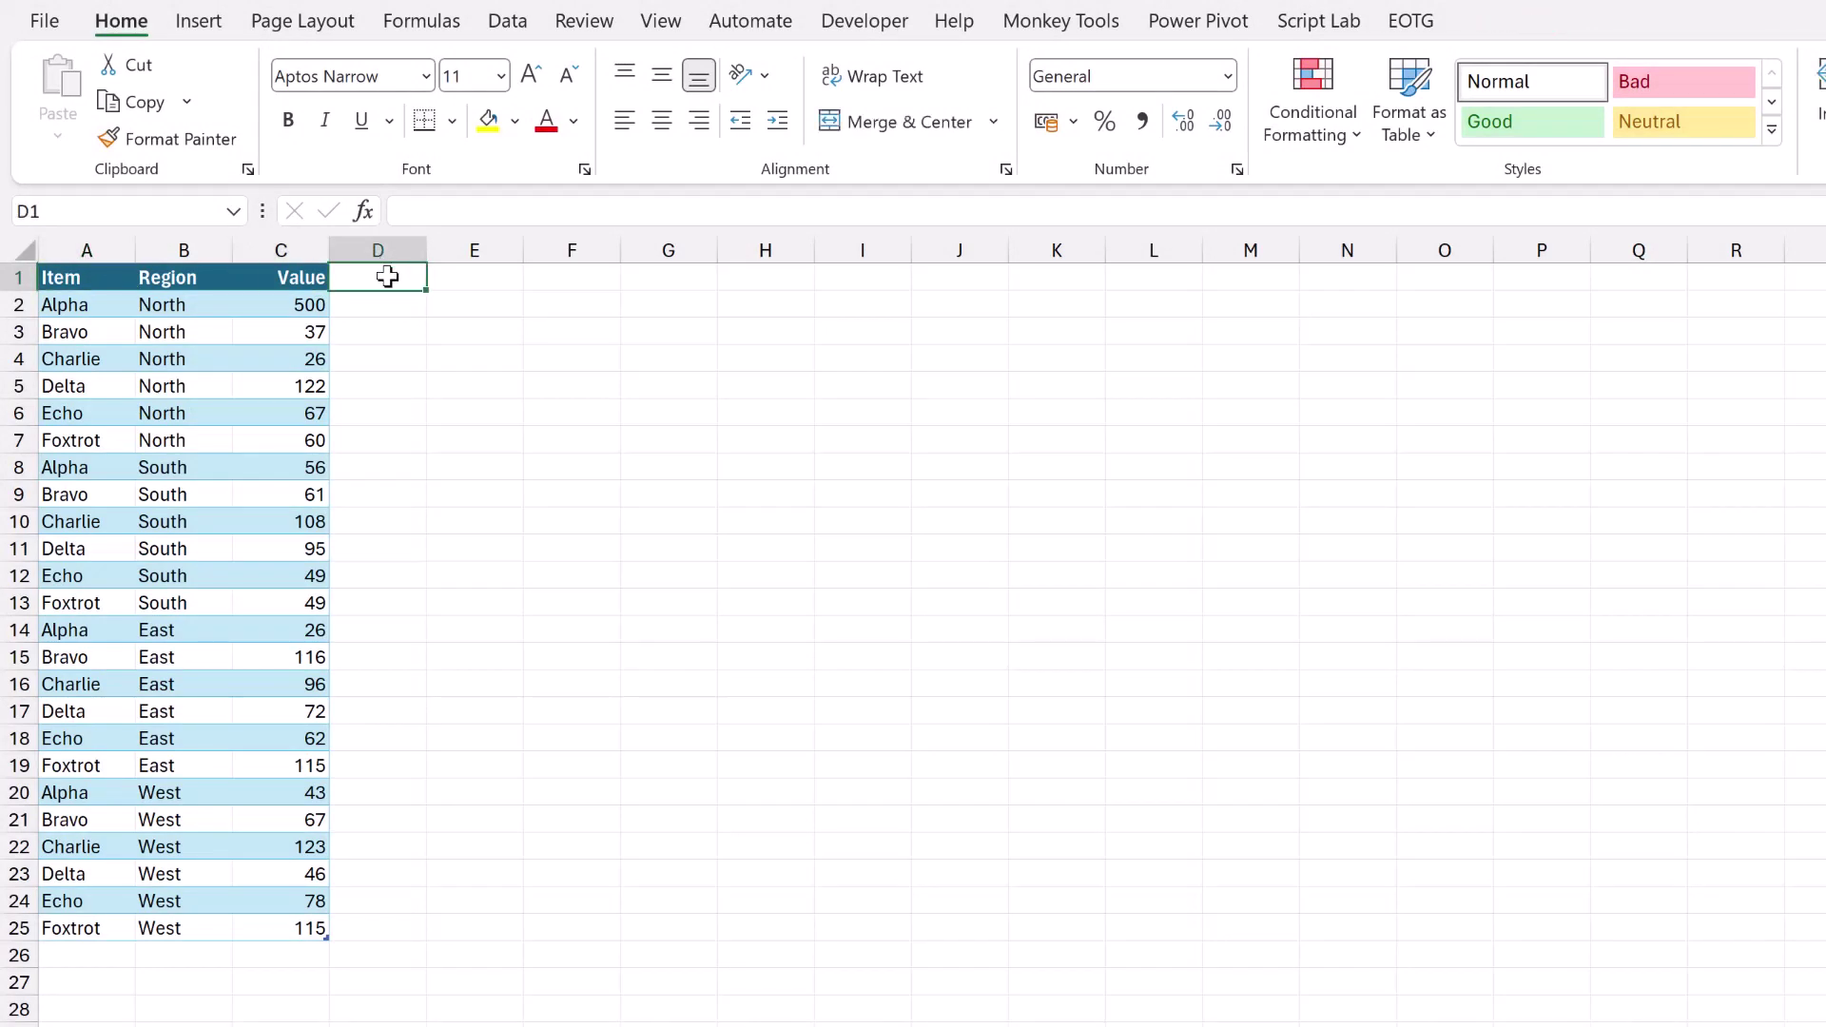
{"action": "type", "text": "Include"}
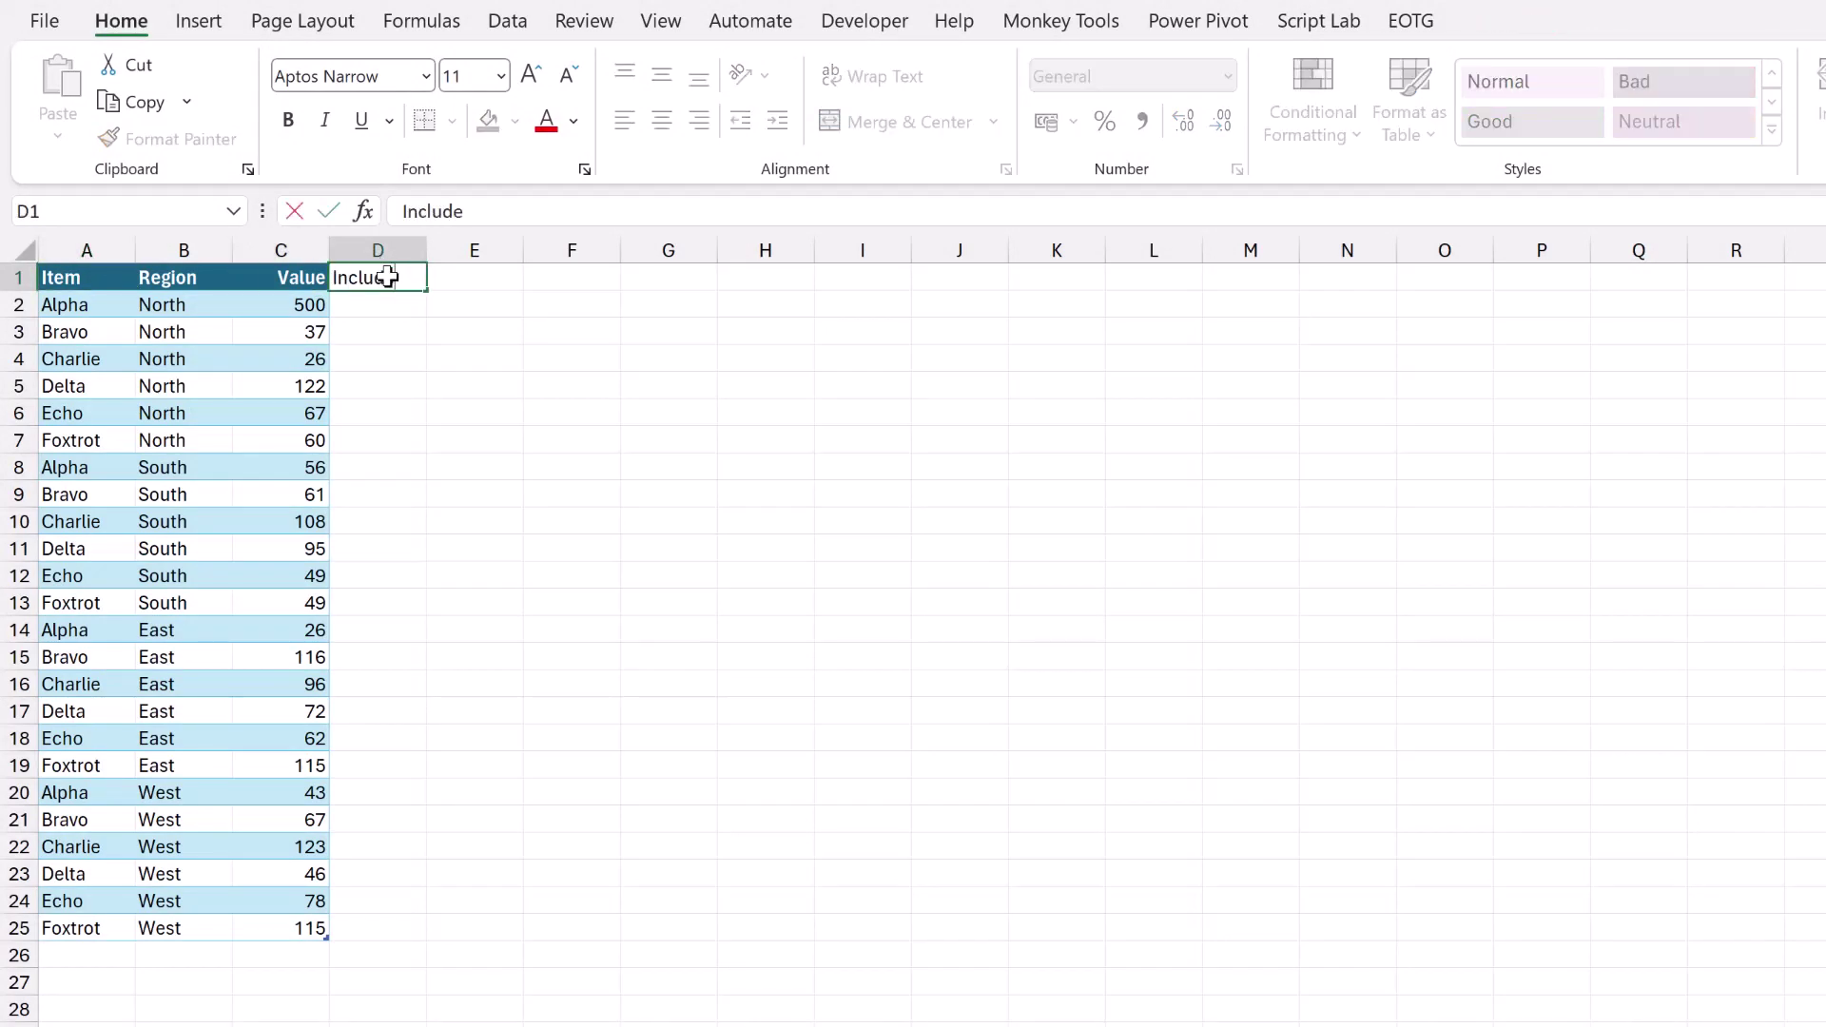
{"action": "key", "text": "Return"}
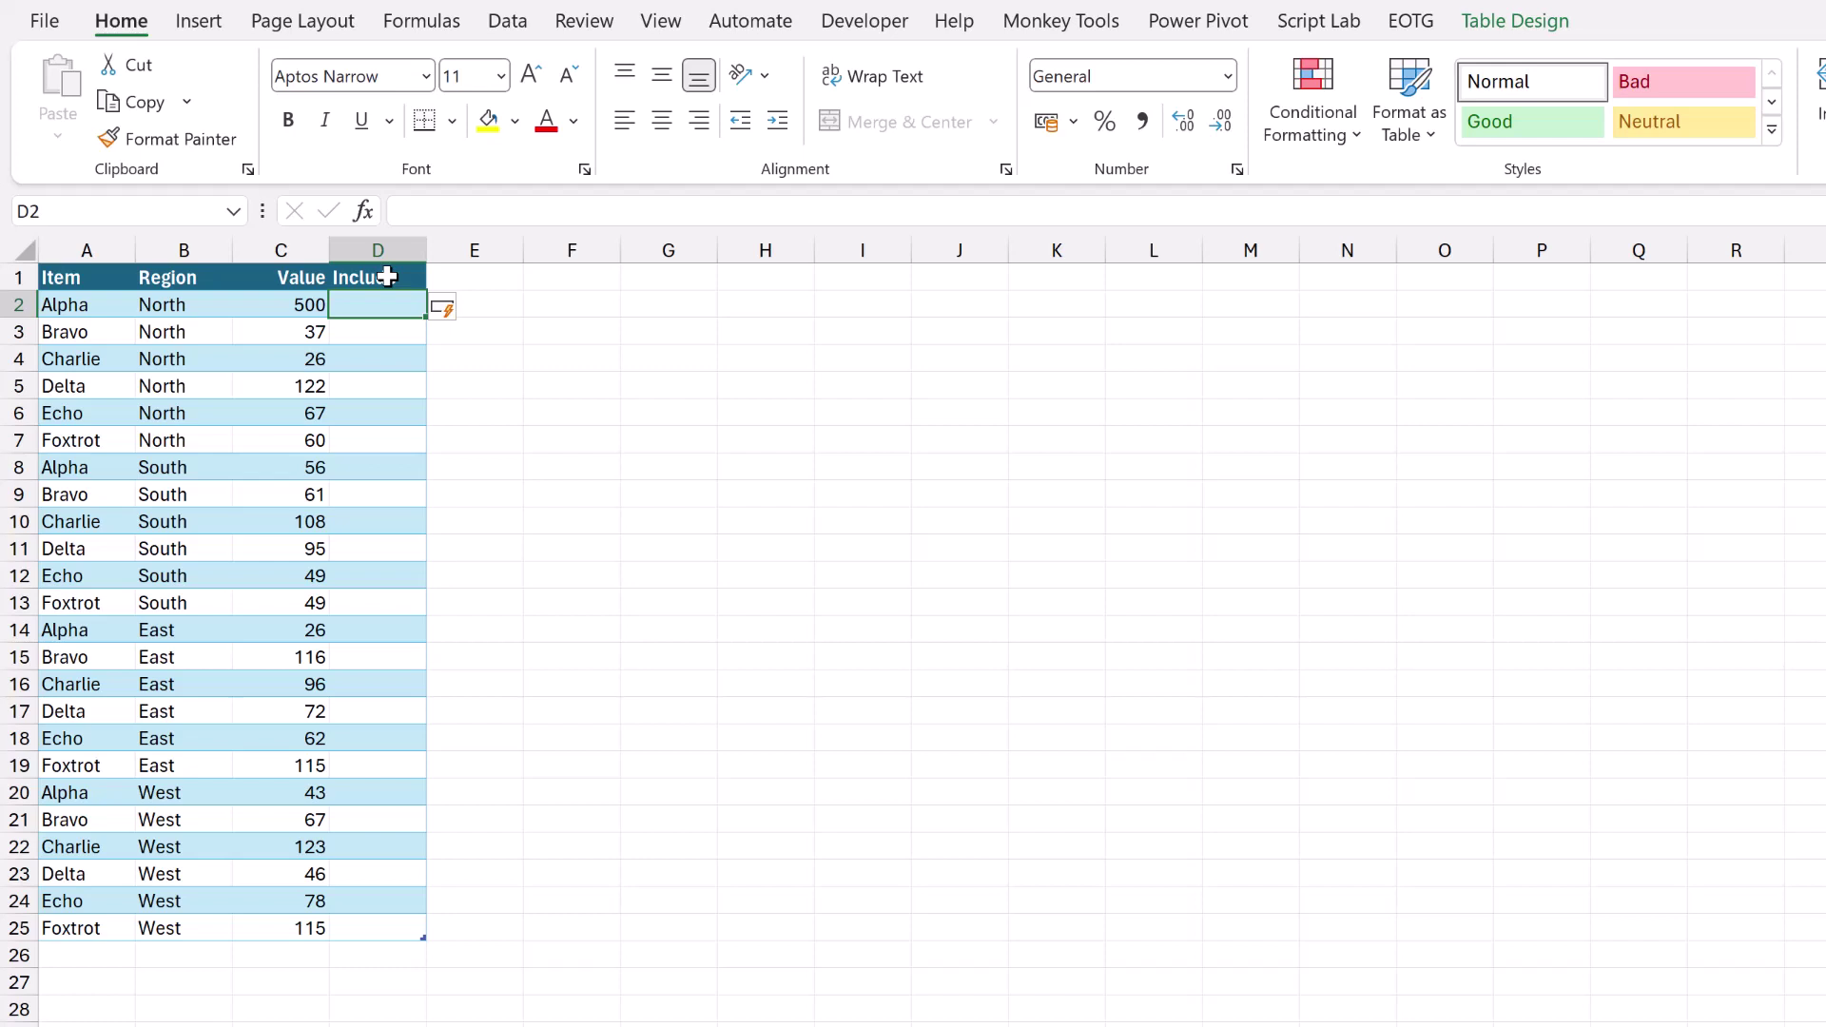
{"action": "type", "text": "=S"}
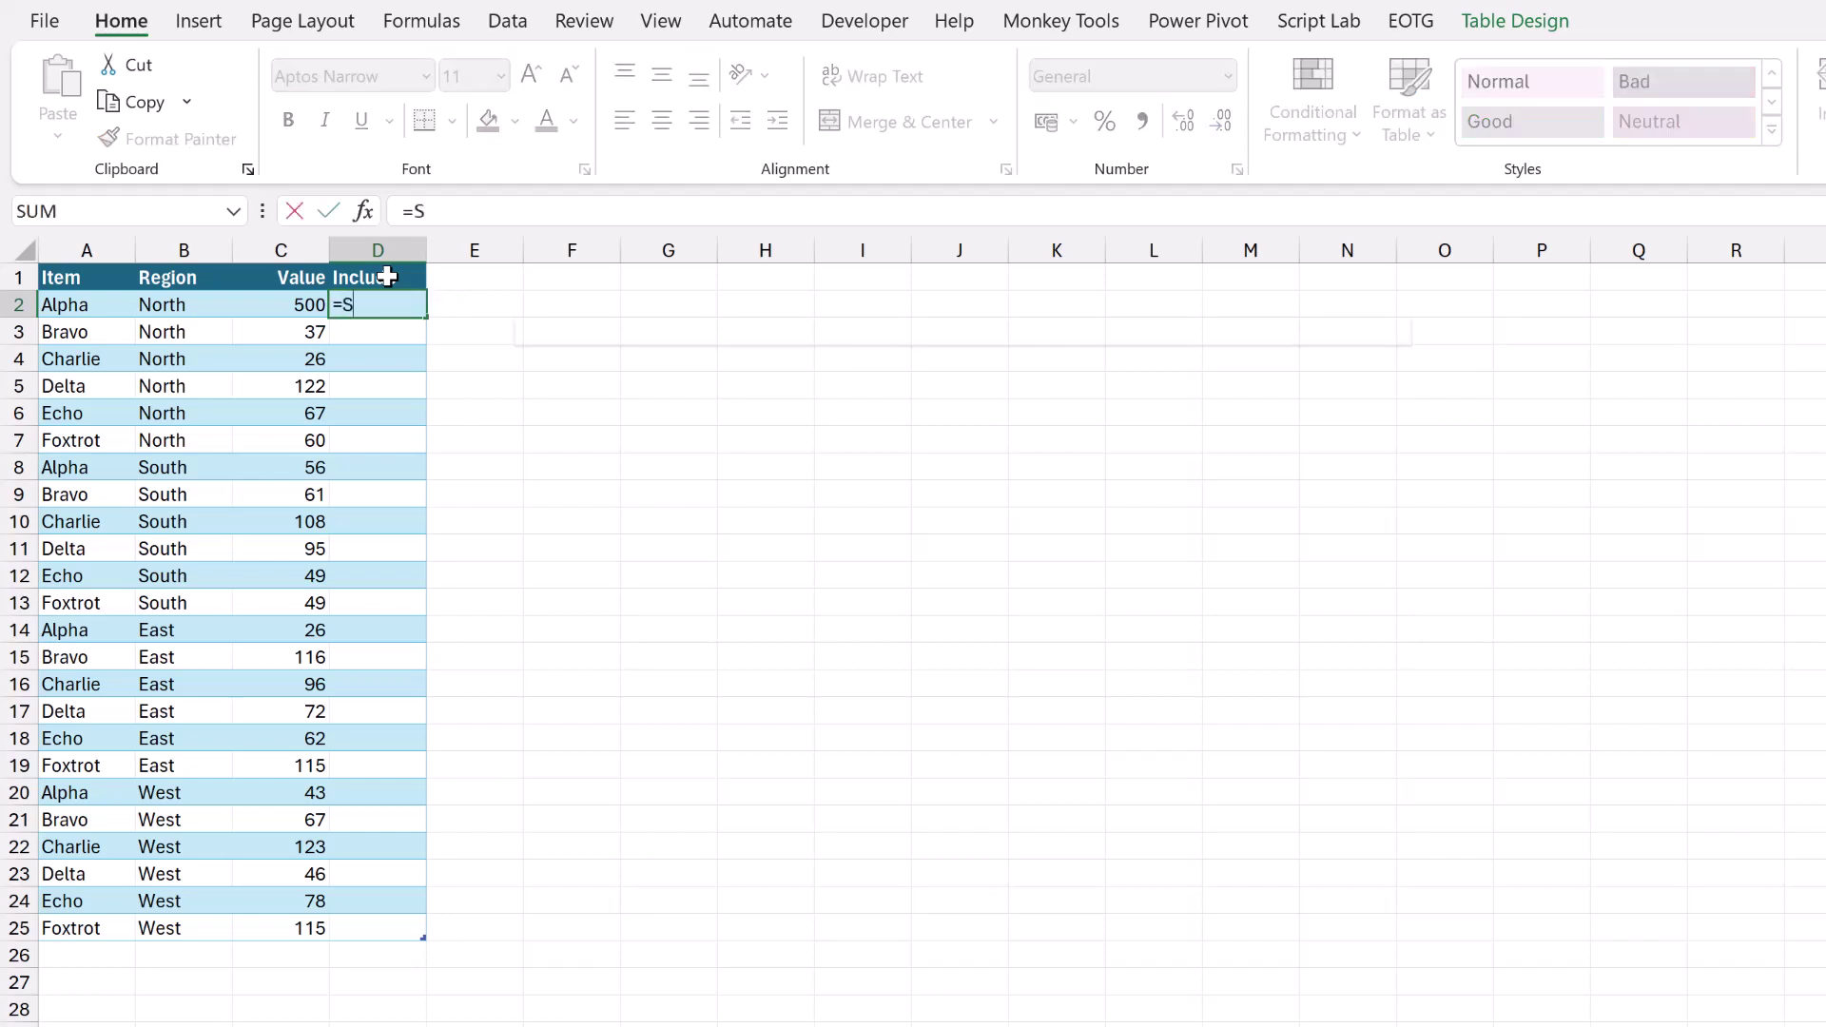
{"action": "type", "text": "UBTOT"}
{"action": "key", "text": "Tab"}
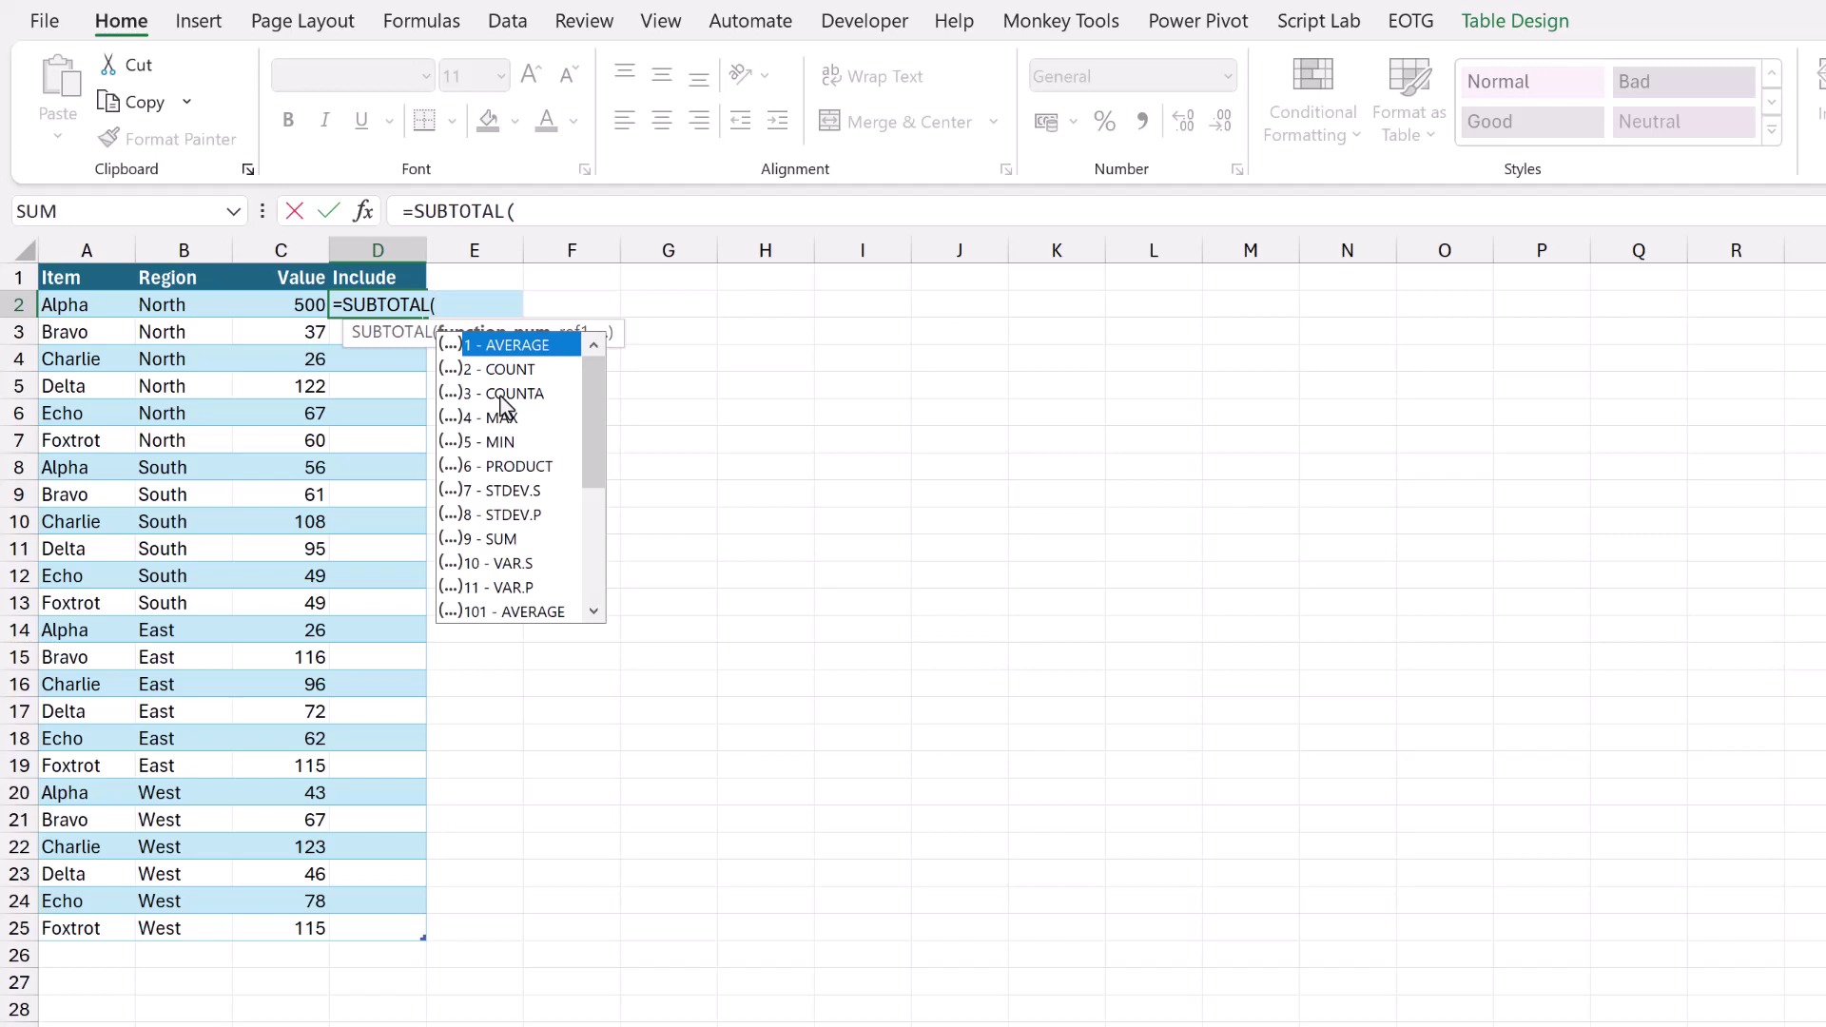
{"action": "type", "text": "3,"}
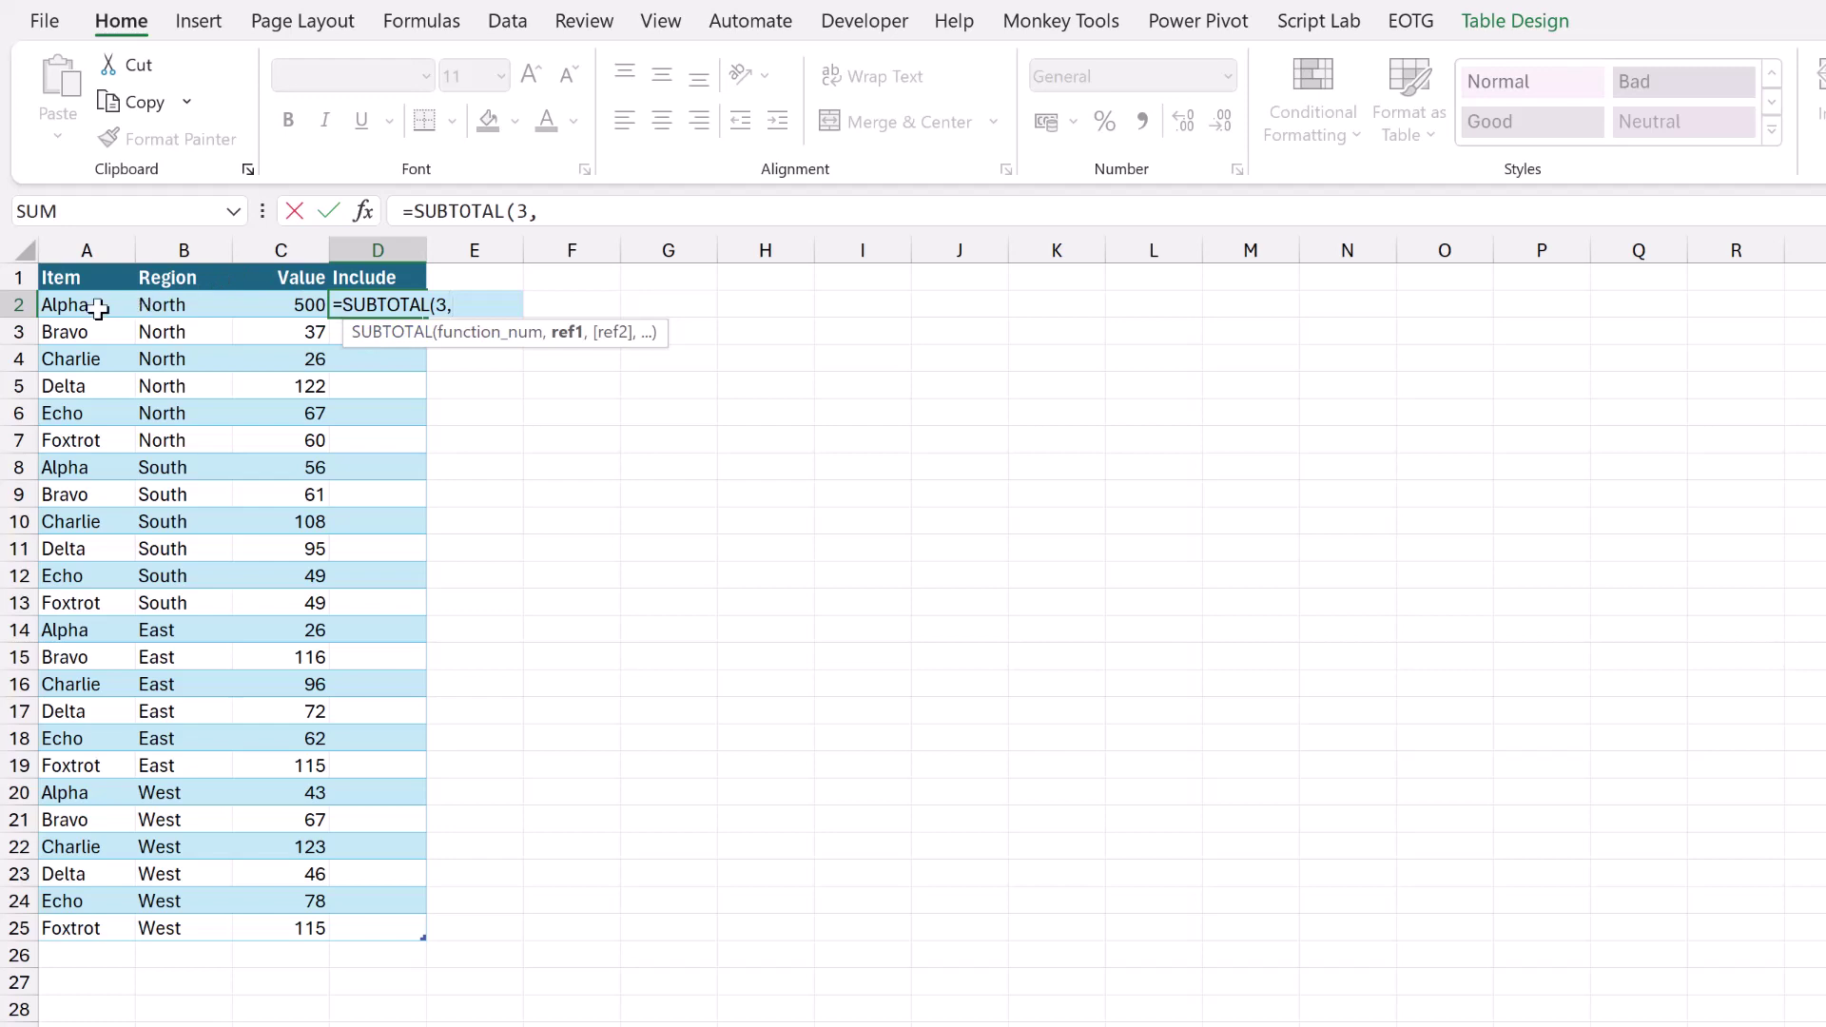
{"action": "left_click", "coordinate": [286, 305]}
{"action": "type", "text": ")"}
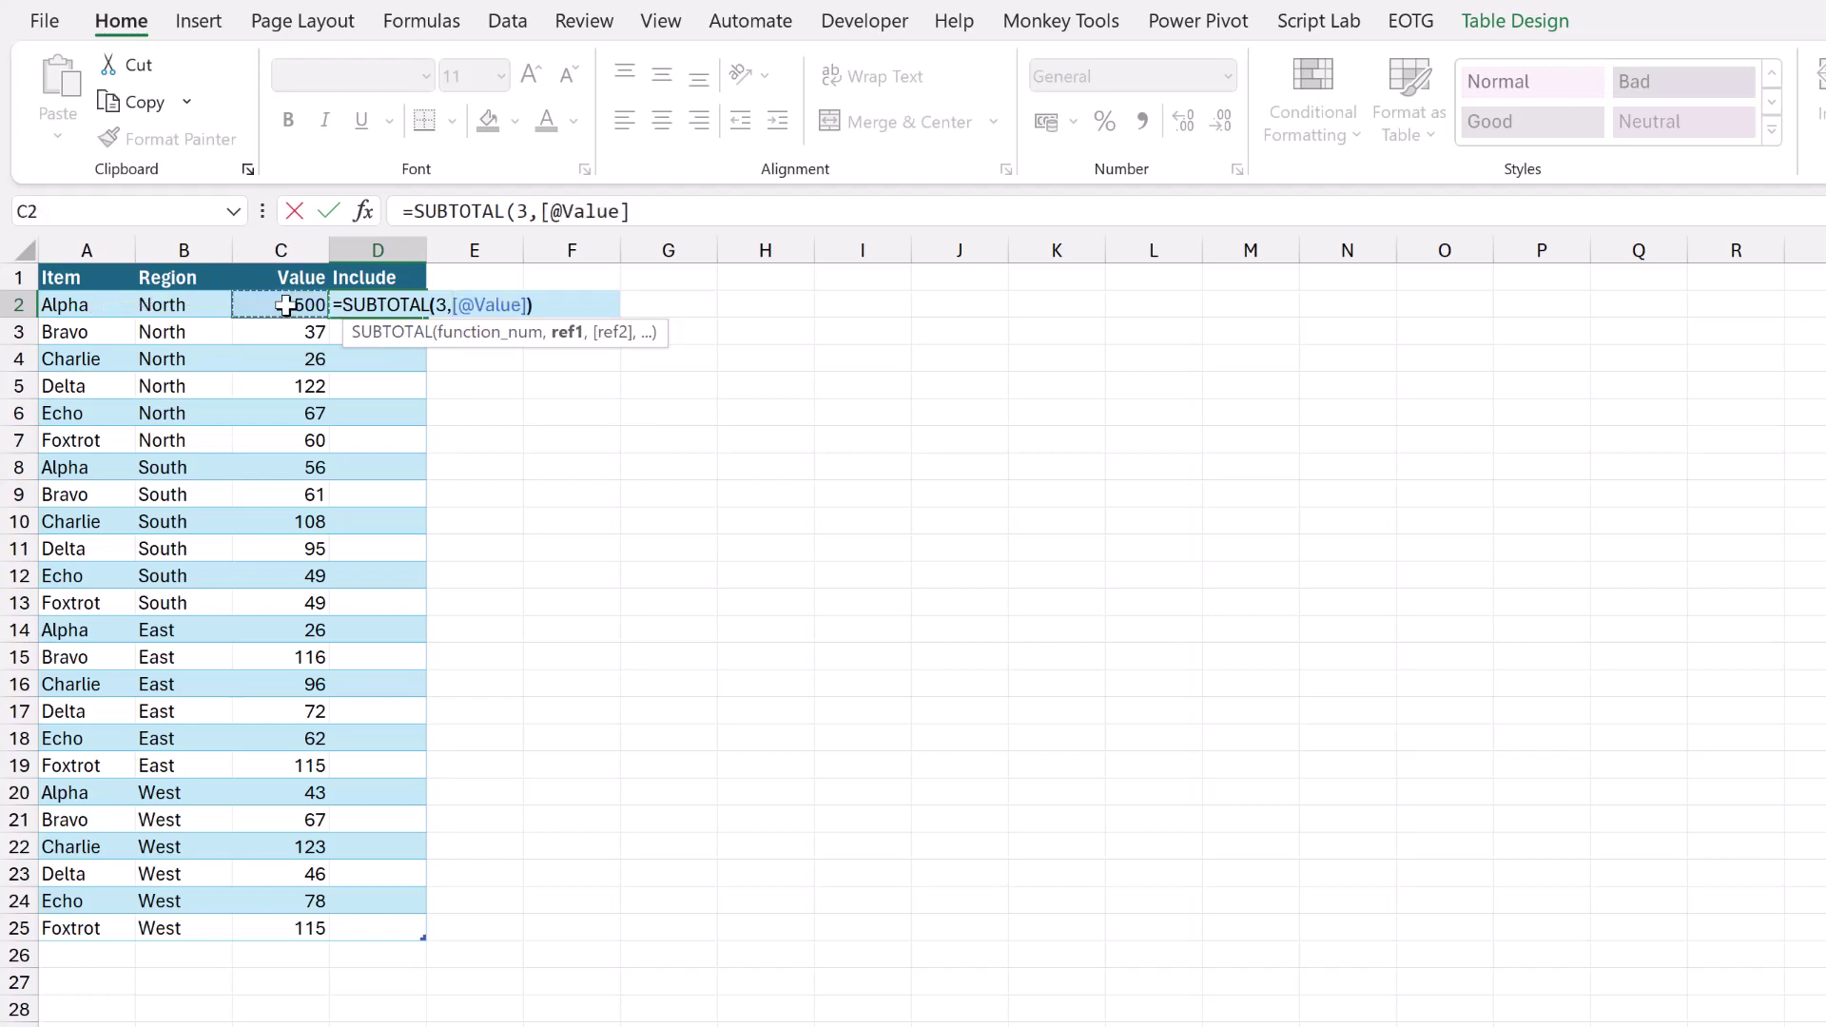
{"action": "key", "text": "Return"}
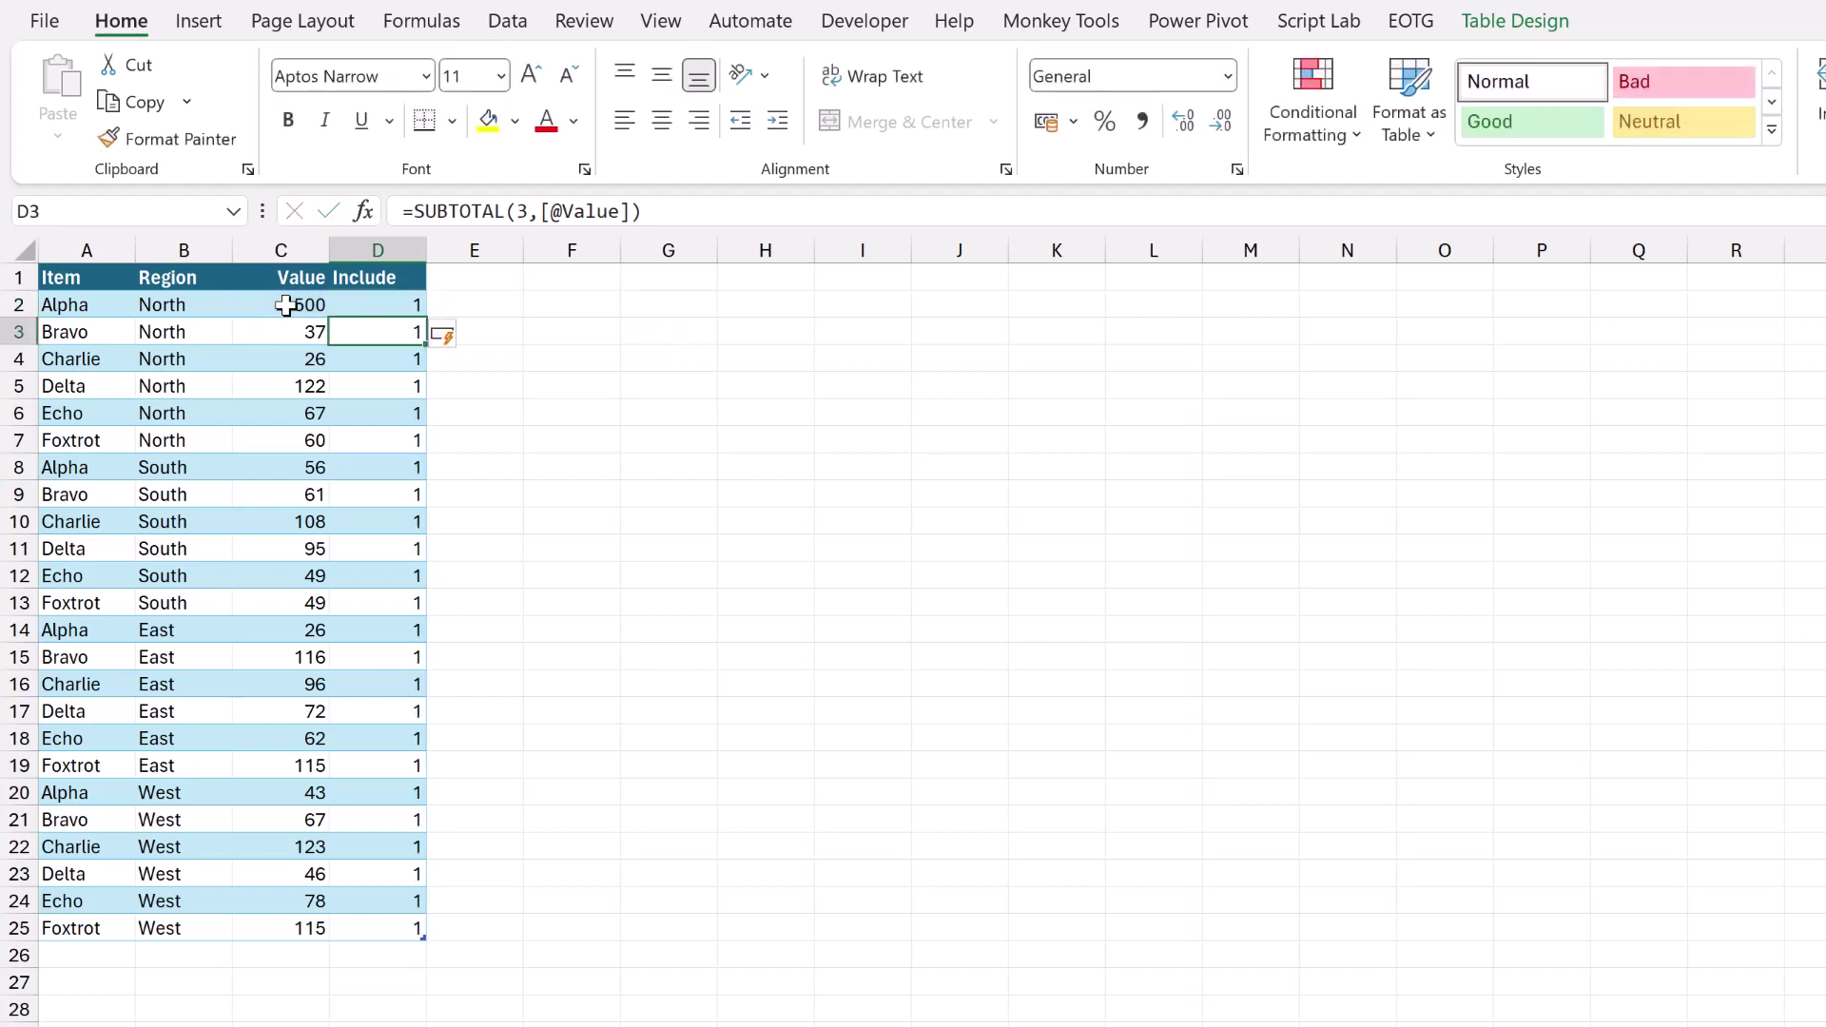
Check the filled-down Include formulas beside each row's Value.
{"action": "left_click", "coordinate": [388, 304]}
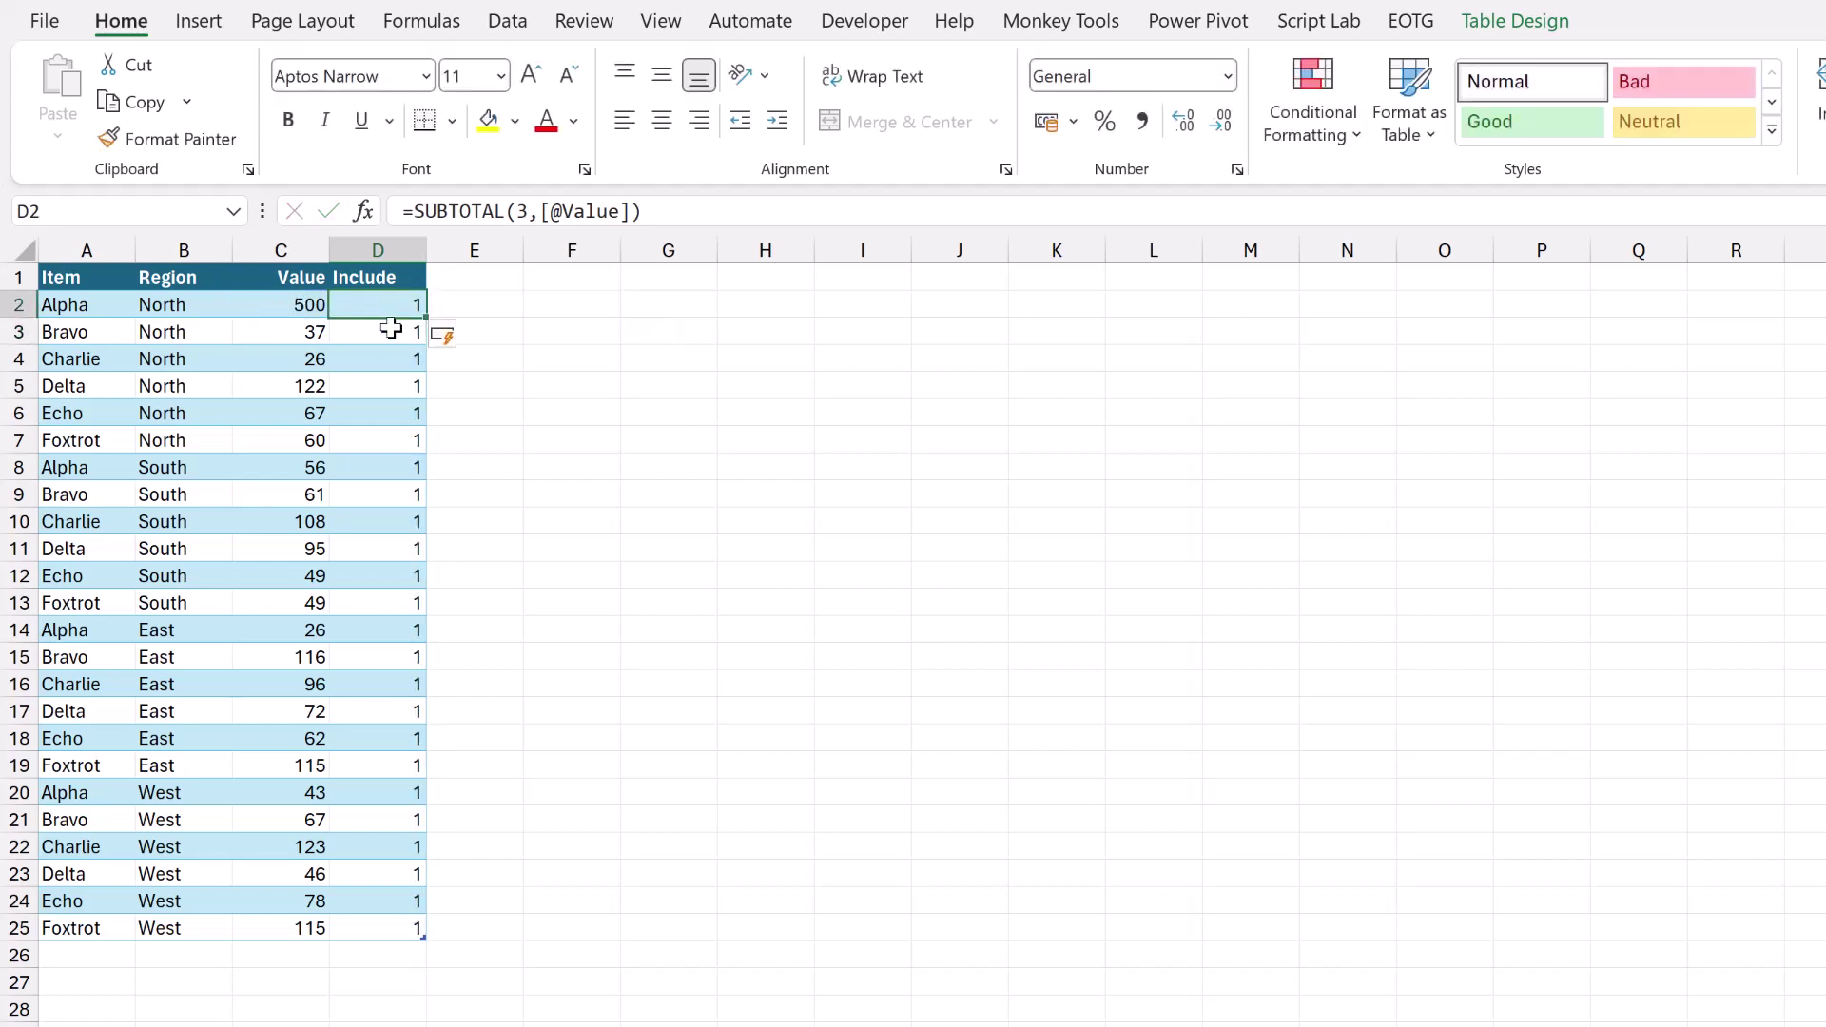
{"action": "left_click", "coordinate": [391, 328]}
{"action": "left_click", "coordinate": [392, 296]}
{"action": "left_click_drag", "start_coordinate": [302, 308], "coordinate": [343, 304]}
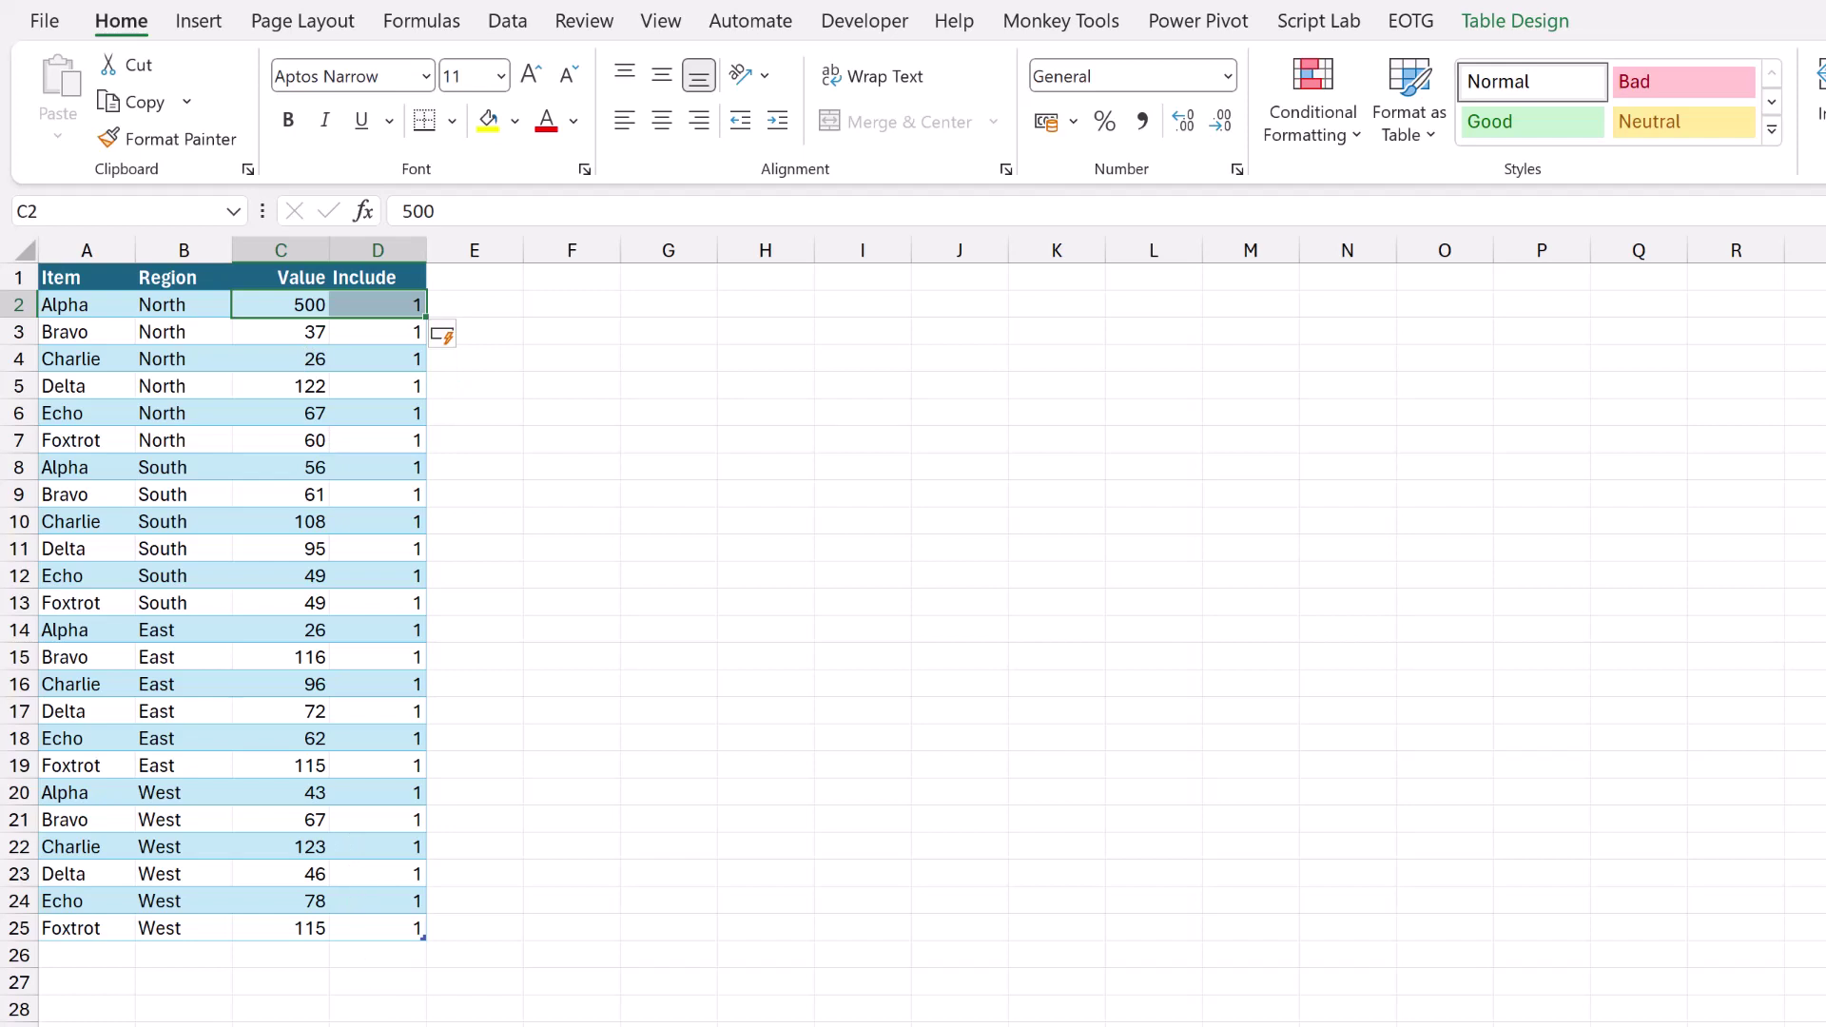
On the Calculations sheet, enter =SORT(UNIQUE(Data[Item])) in B5, spilling Alpha to Foxtrot.
{"action": "key", "text": "ctrl+Page_Down"}
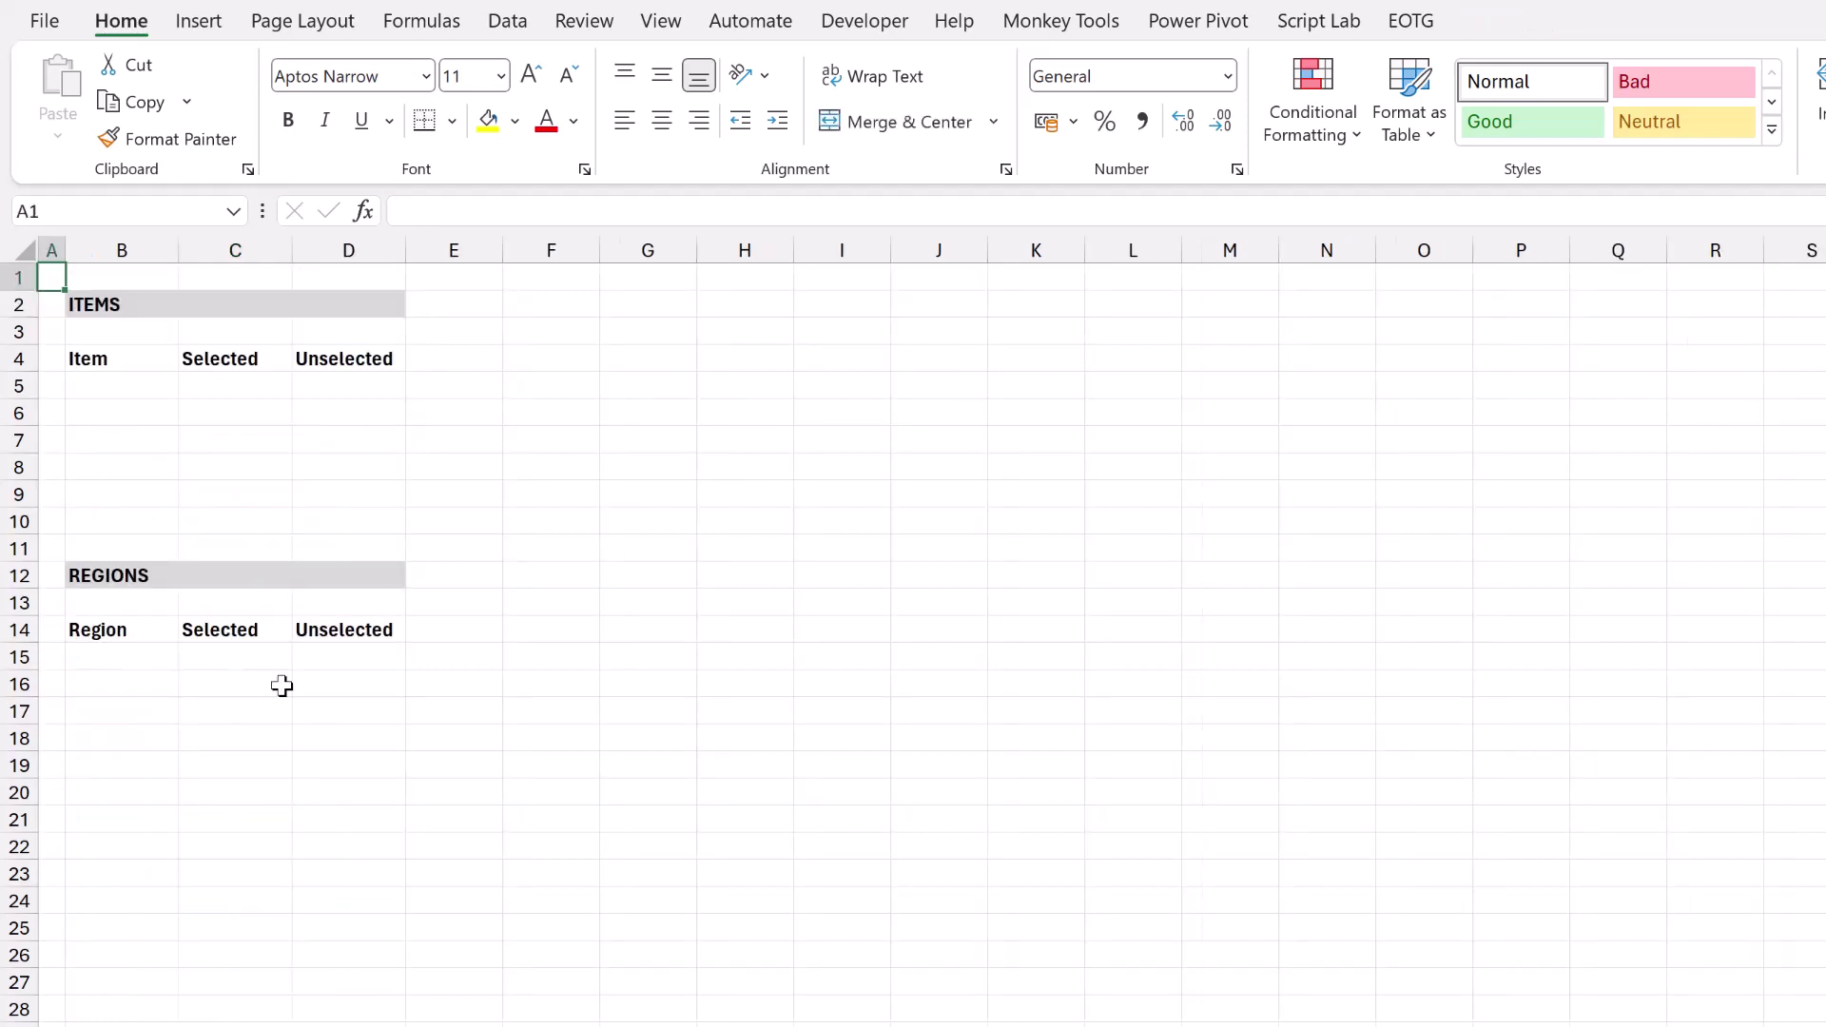
{"action": "left_click", "coordinate": [161, 391]}
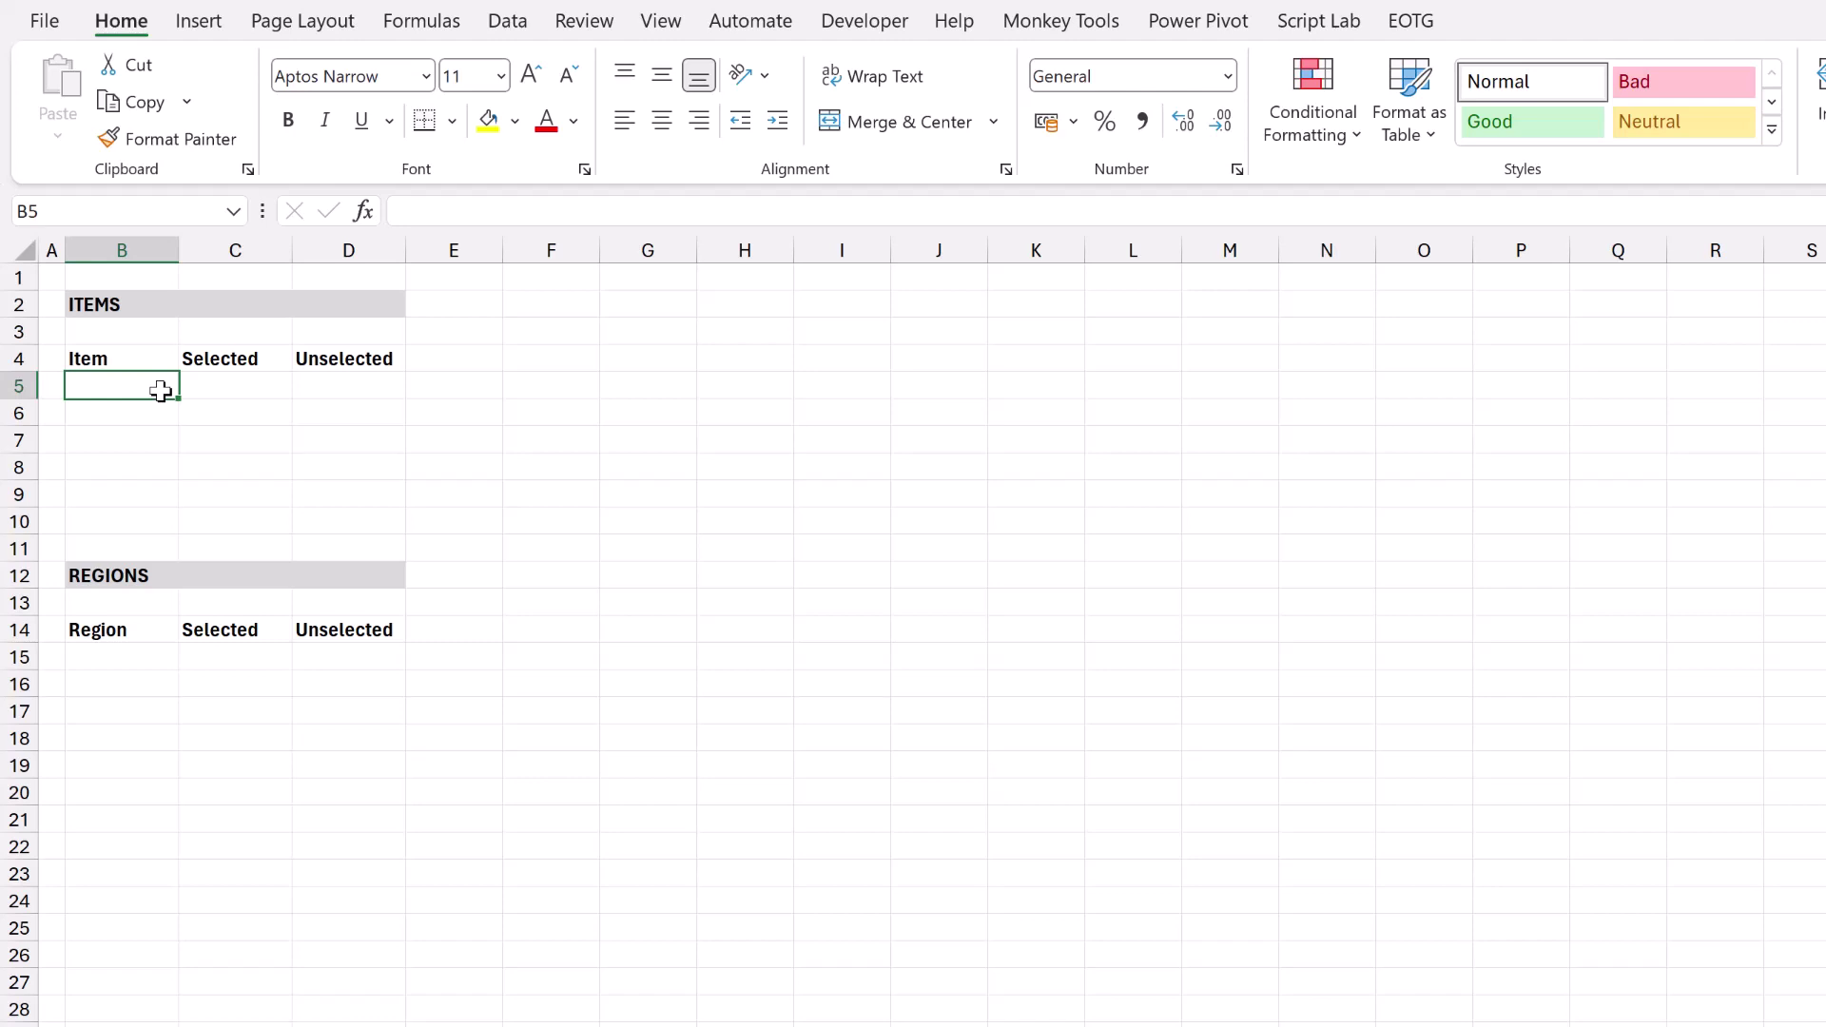
{"action": "type", "text": "="}
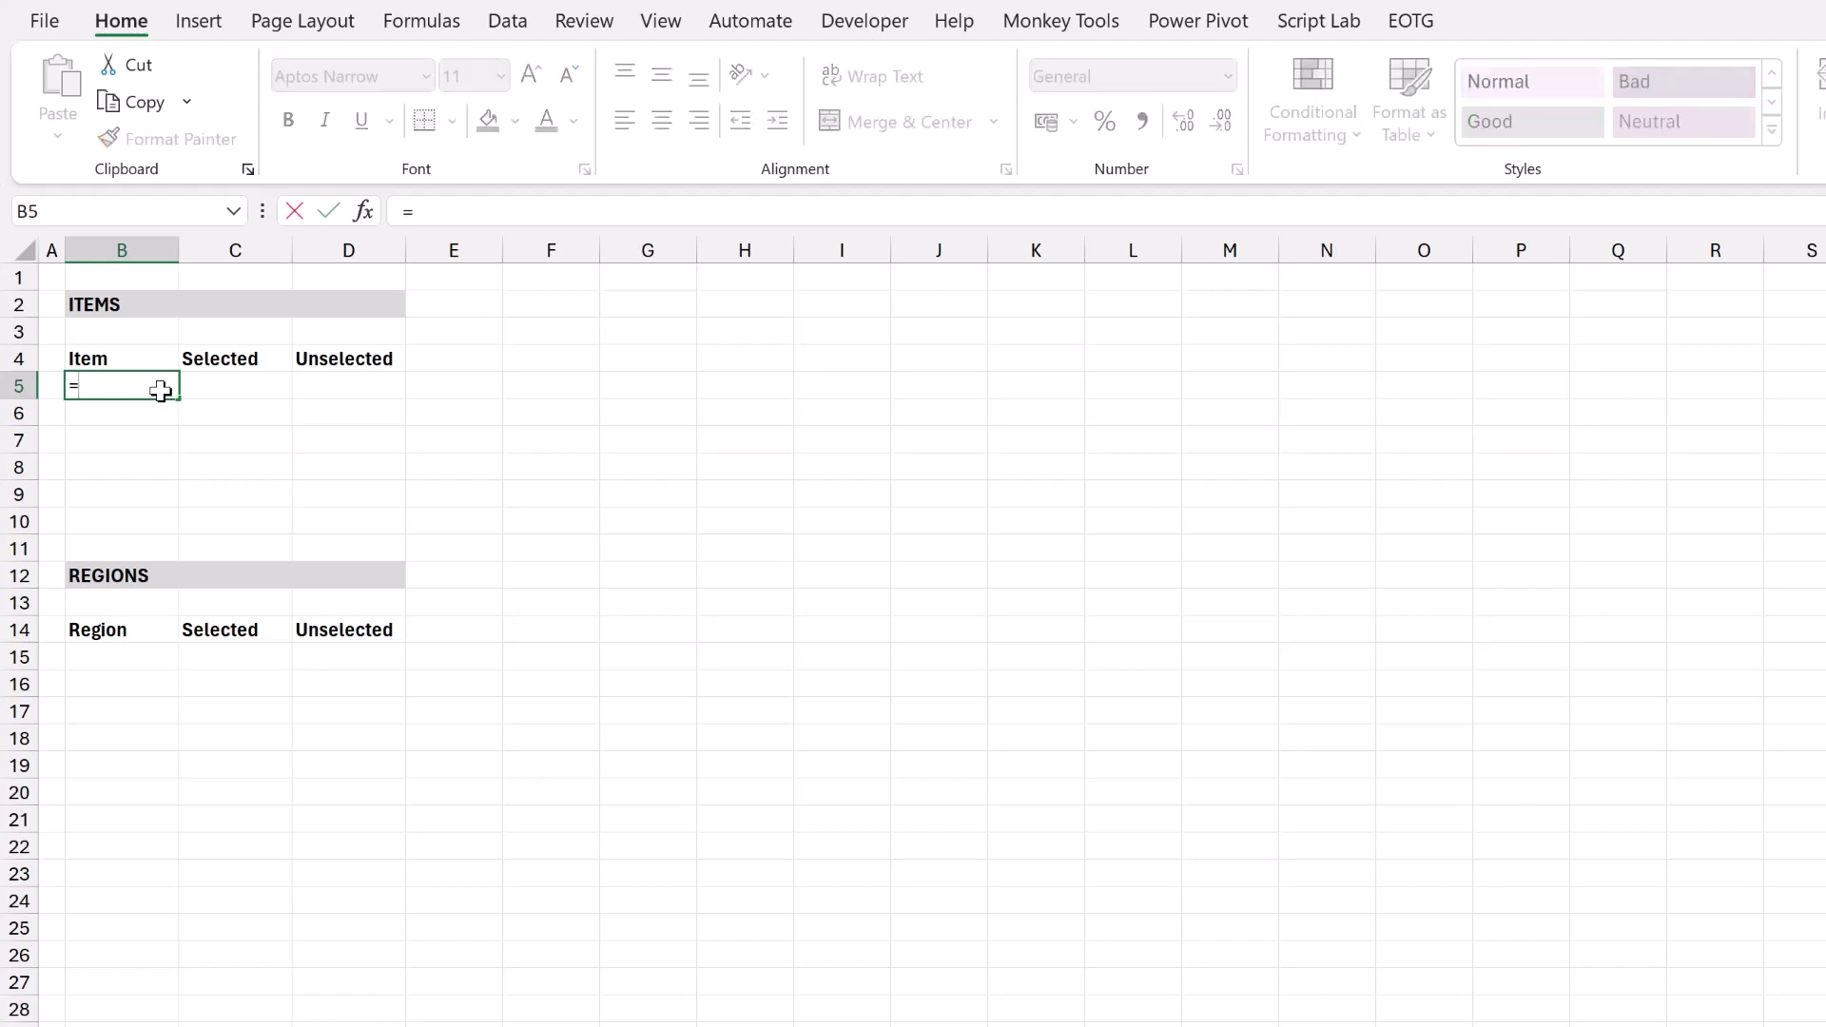
{"action": "type", "text": "SORT(U"}
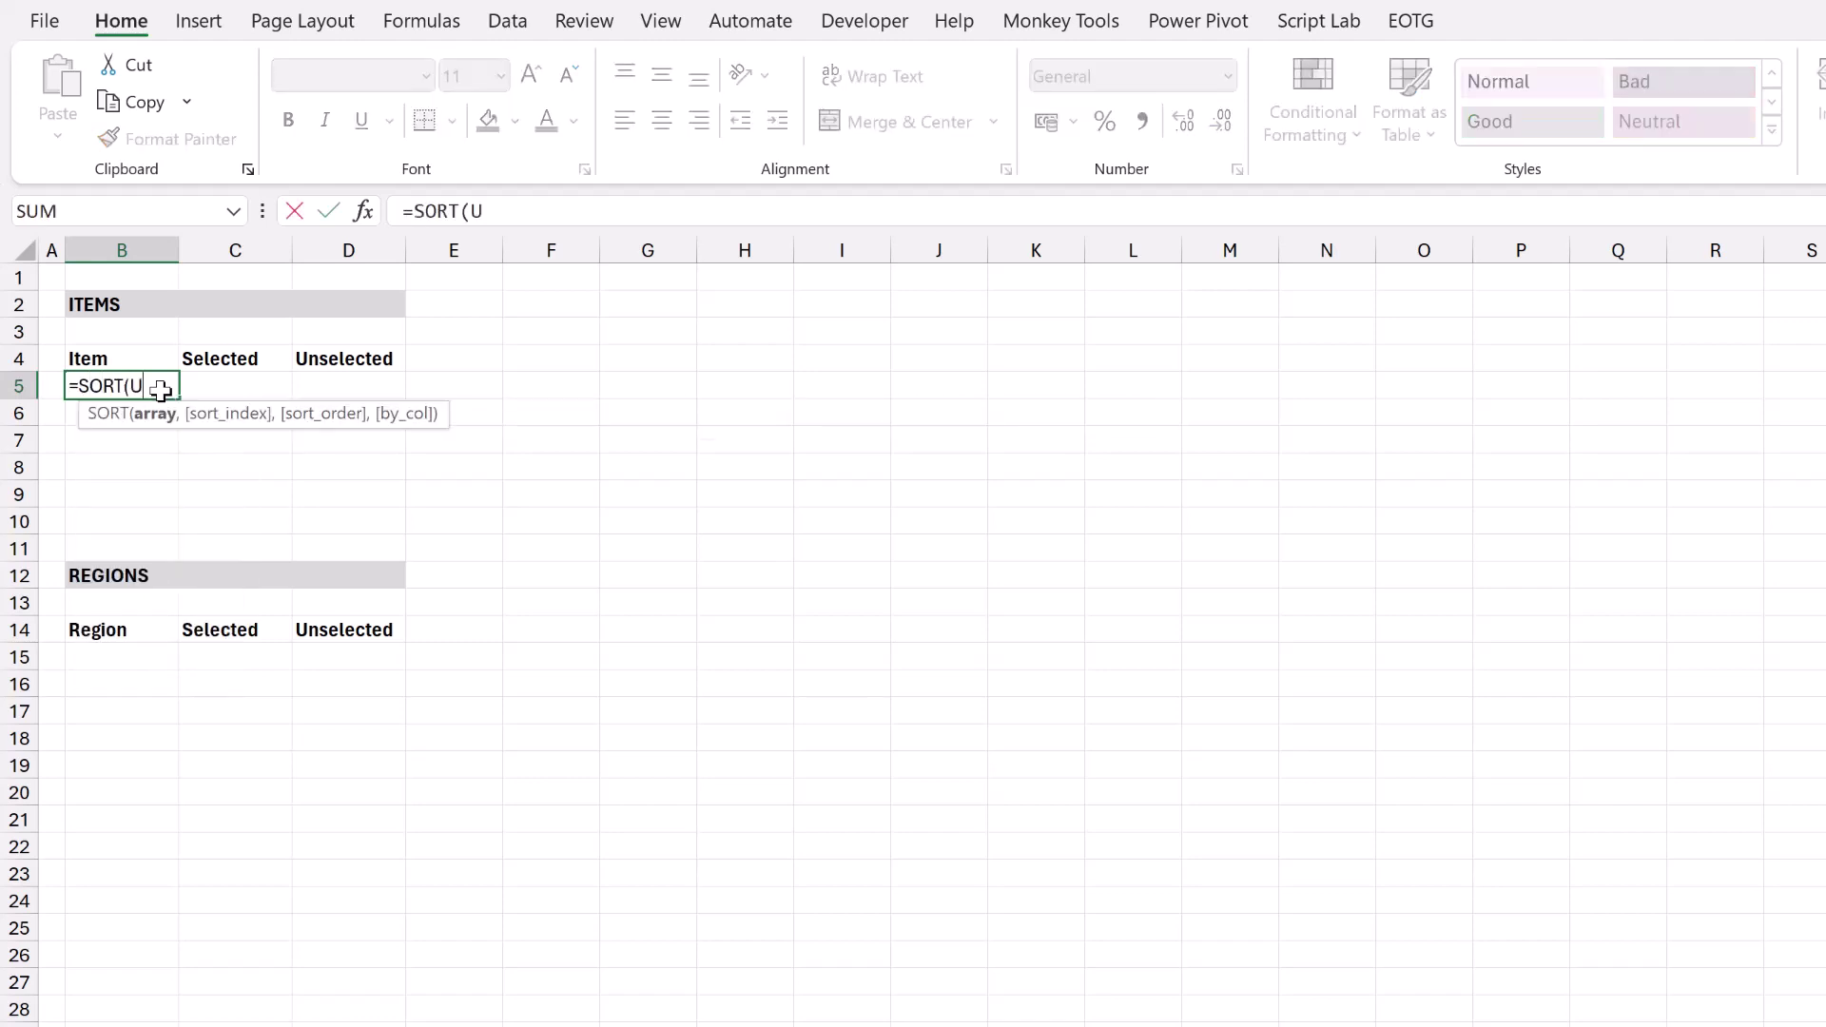
{"action": "type", "text": "NIQUE("}
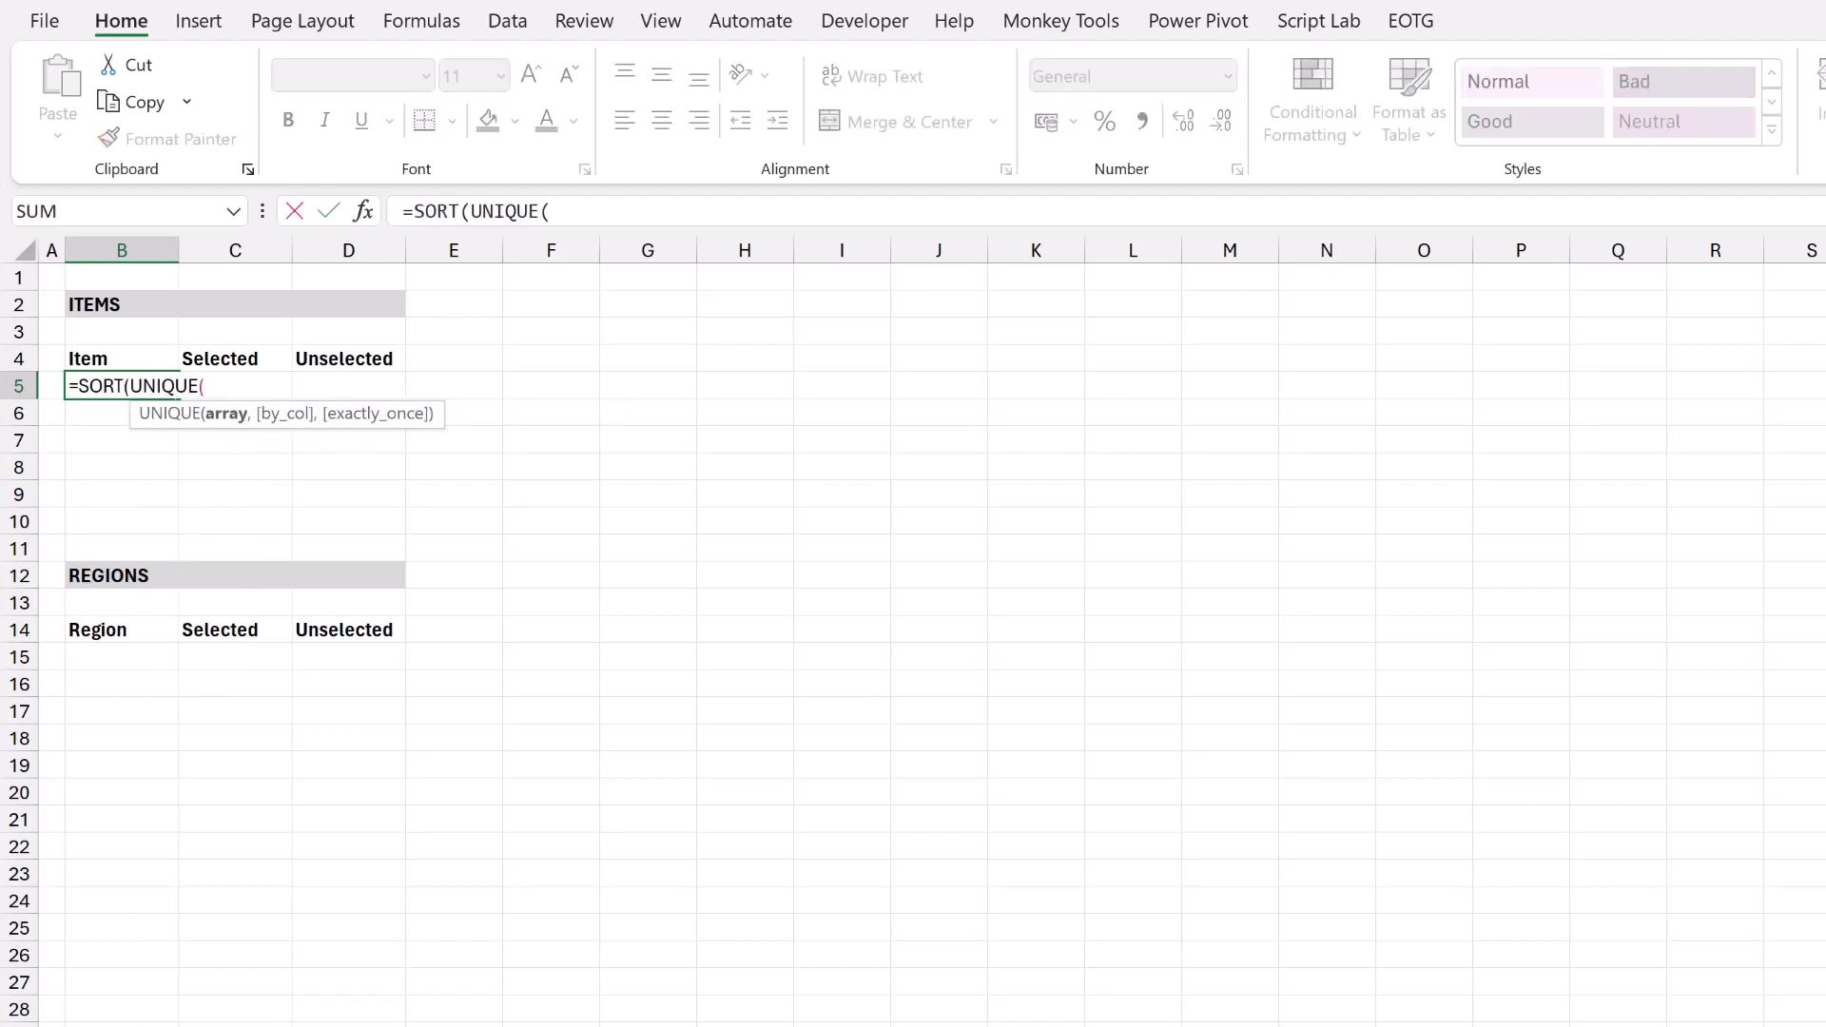
{"action": "key", "text": "ctrl+Page_Down"}
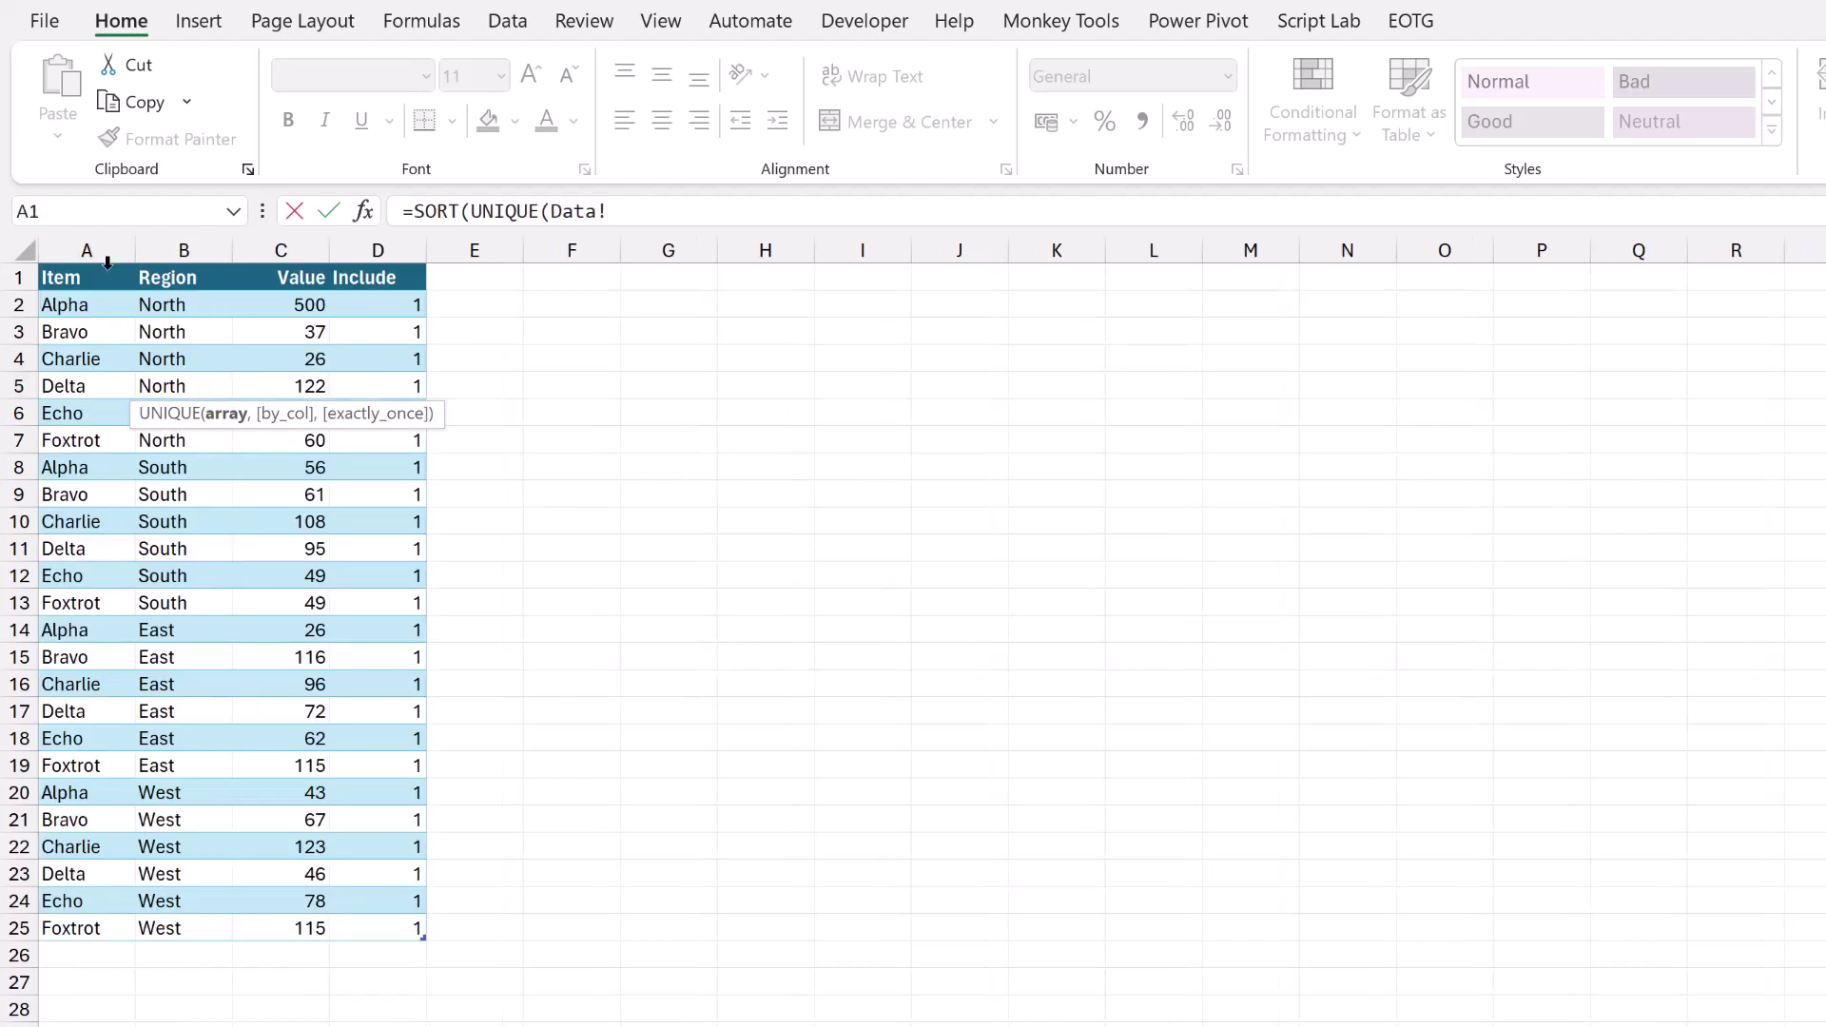
{"action": "left_click", "coordinate": [107, 262]}
{"action": "type", "text": "))"}
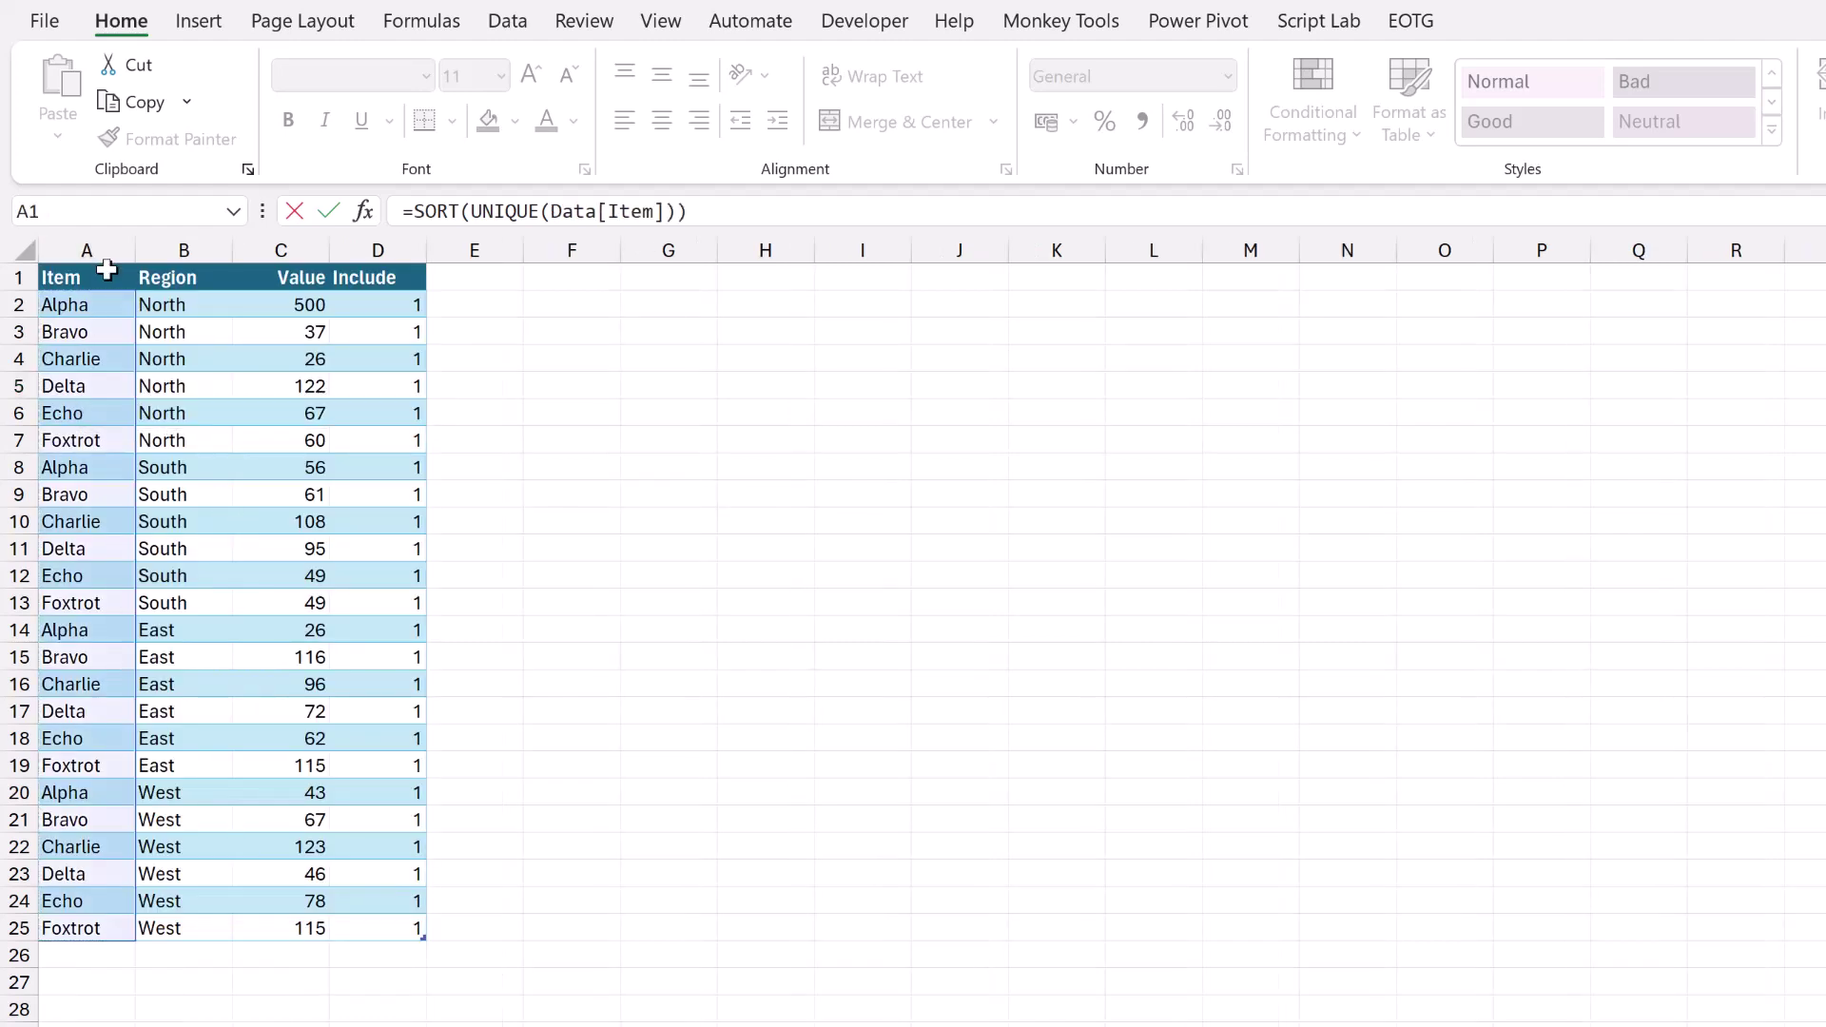
{"action": "key", "text": "Return"}
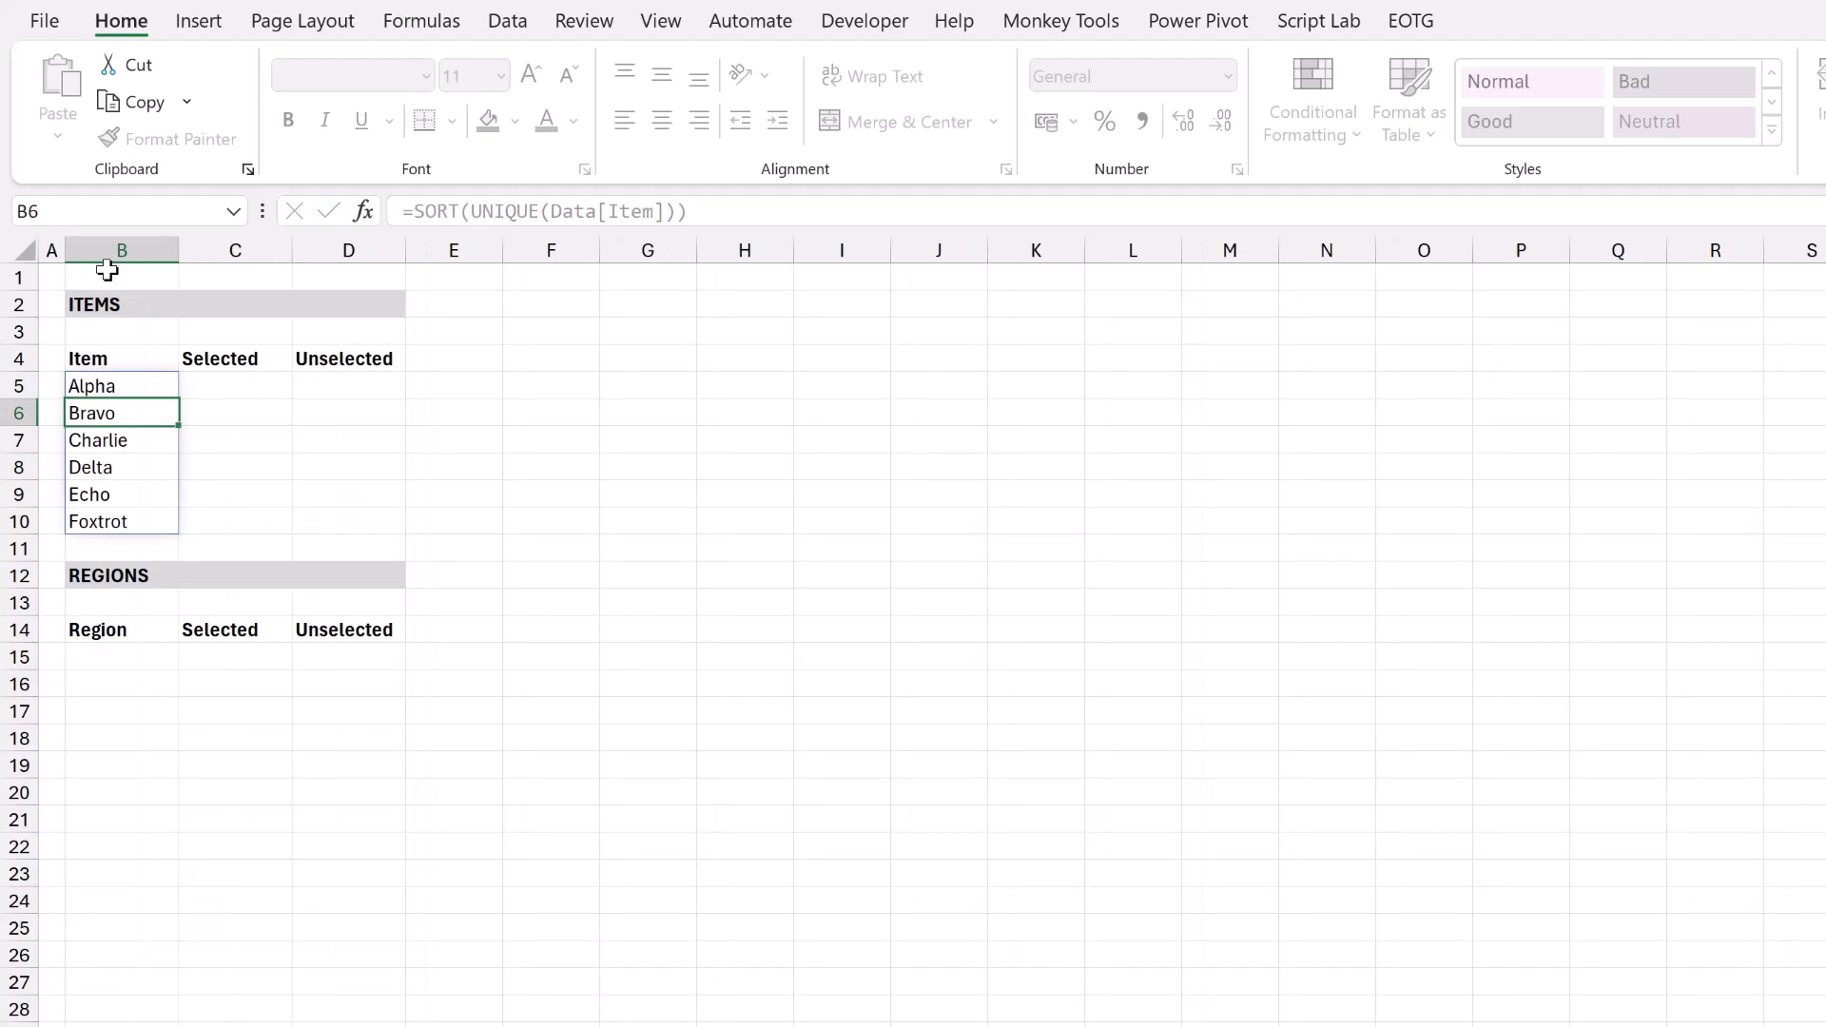
{"action": "left_click_drag", "start_coordinate": [115, 384], "coordinate": [118, 514]}
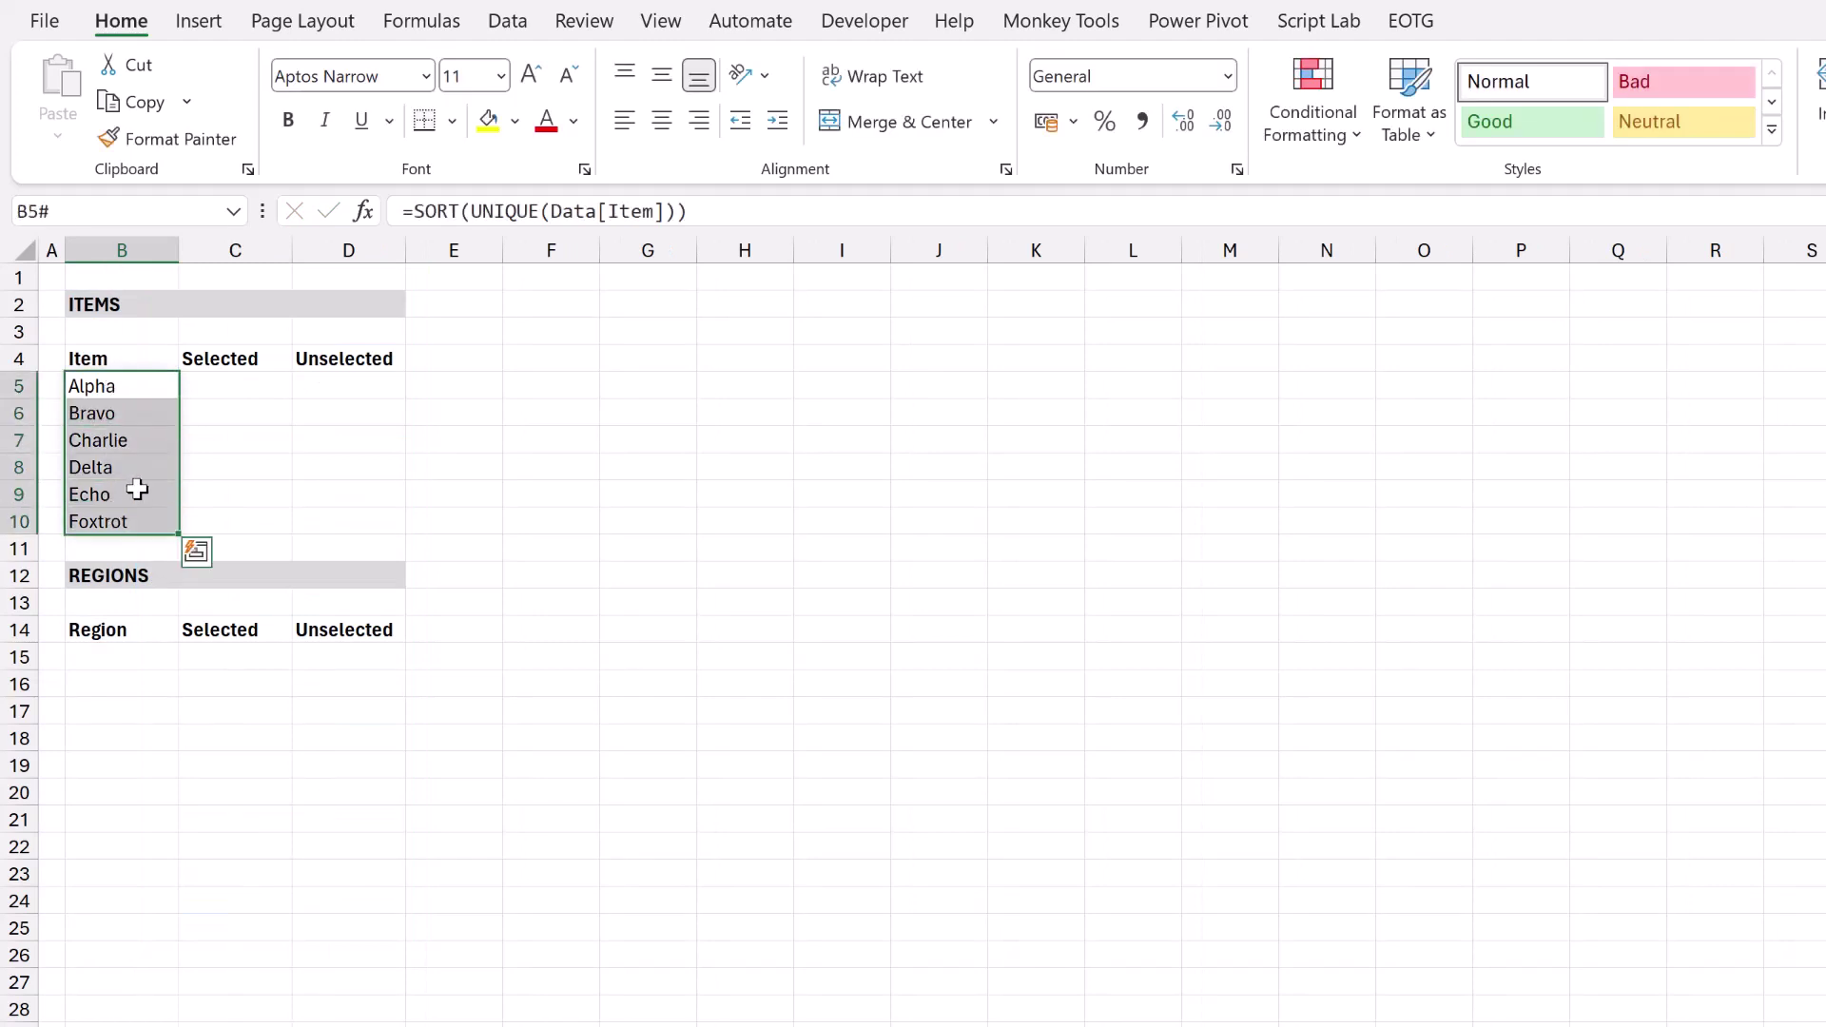
{"action": "left_click", "coordinate": [223, 387]}
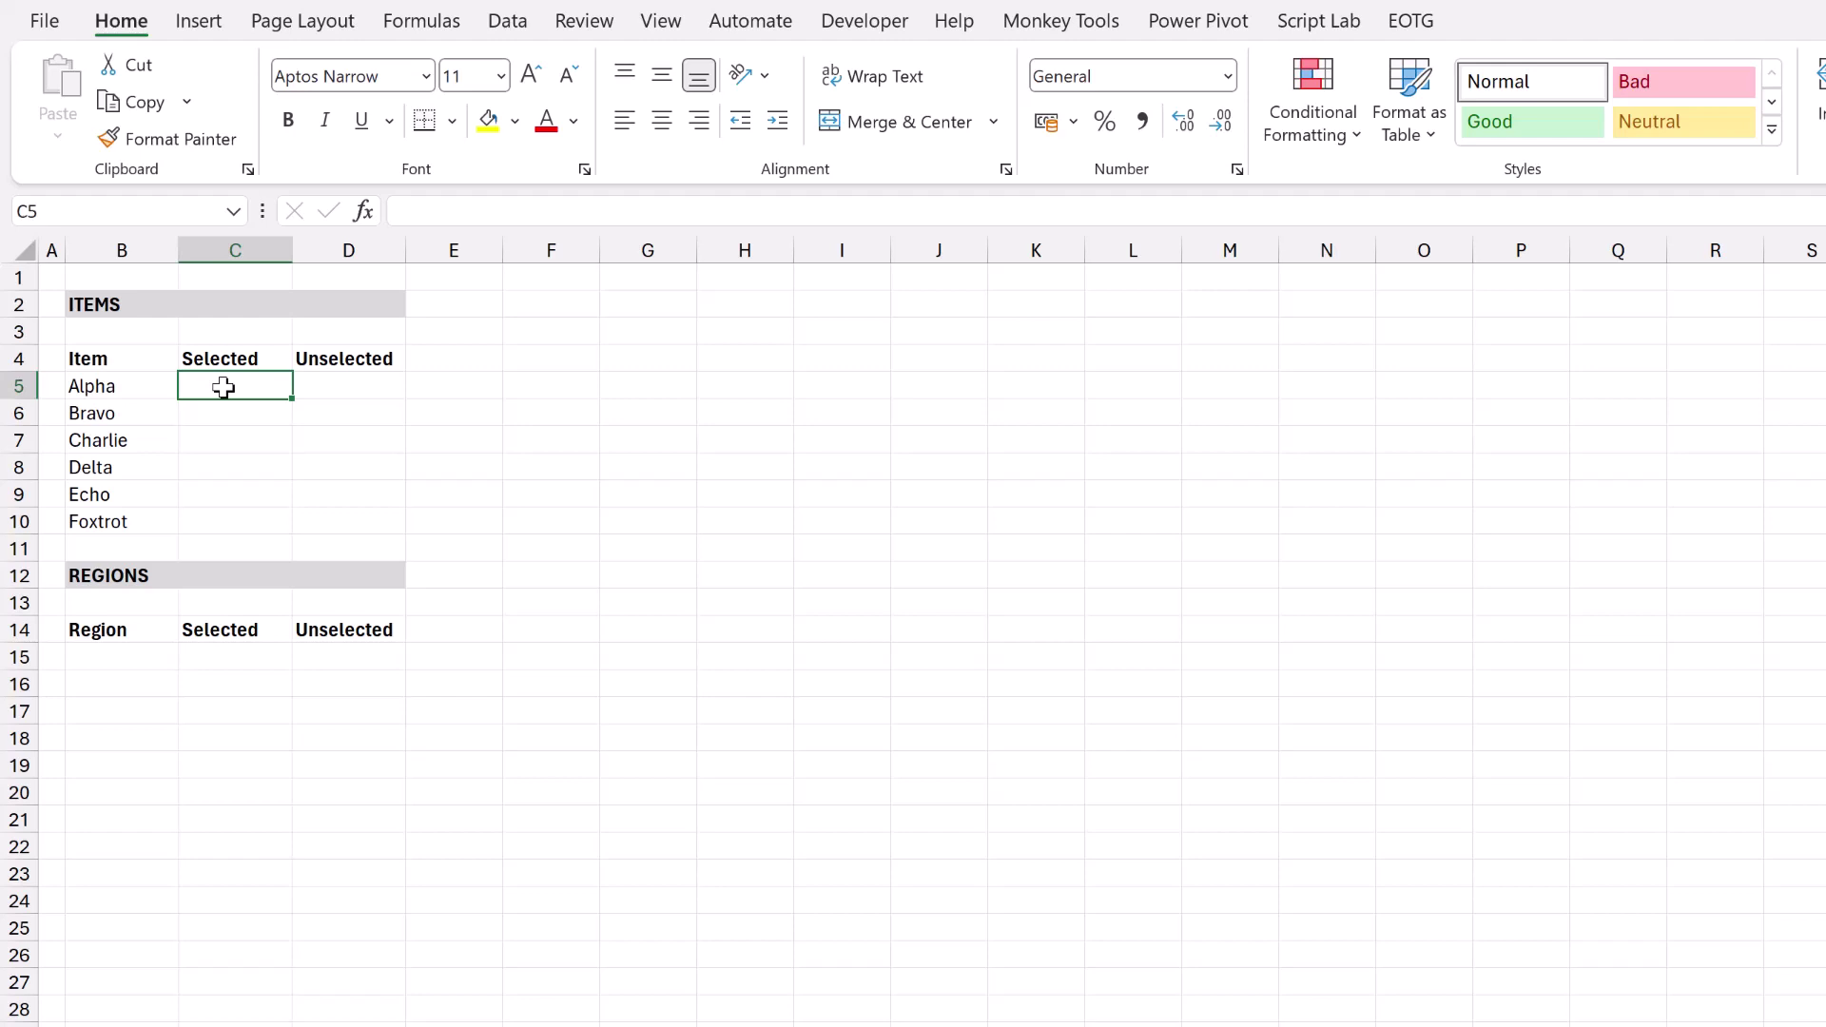
Enter =SUMIFS(Data[Value],Data[Include],1,Data[Item],Calculations!B5#) in C5, spilling totals 625 through 339.
{"action": "type", "text": "=SUMIFS("}
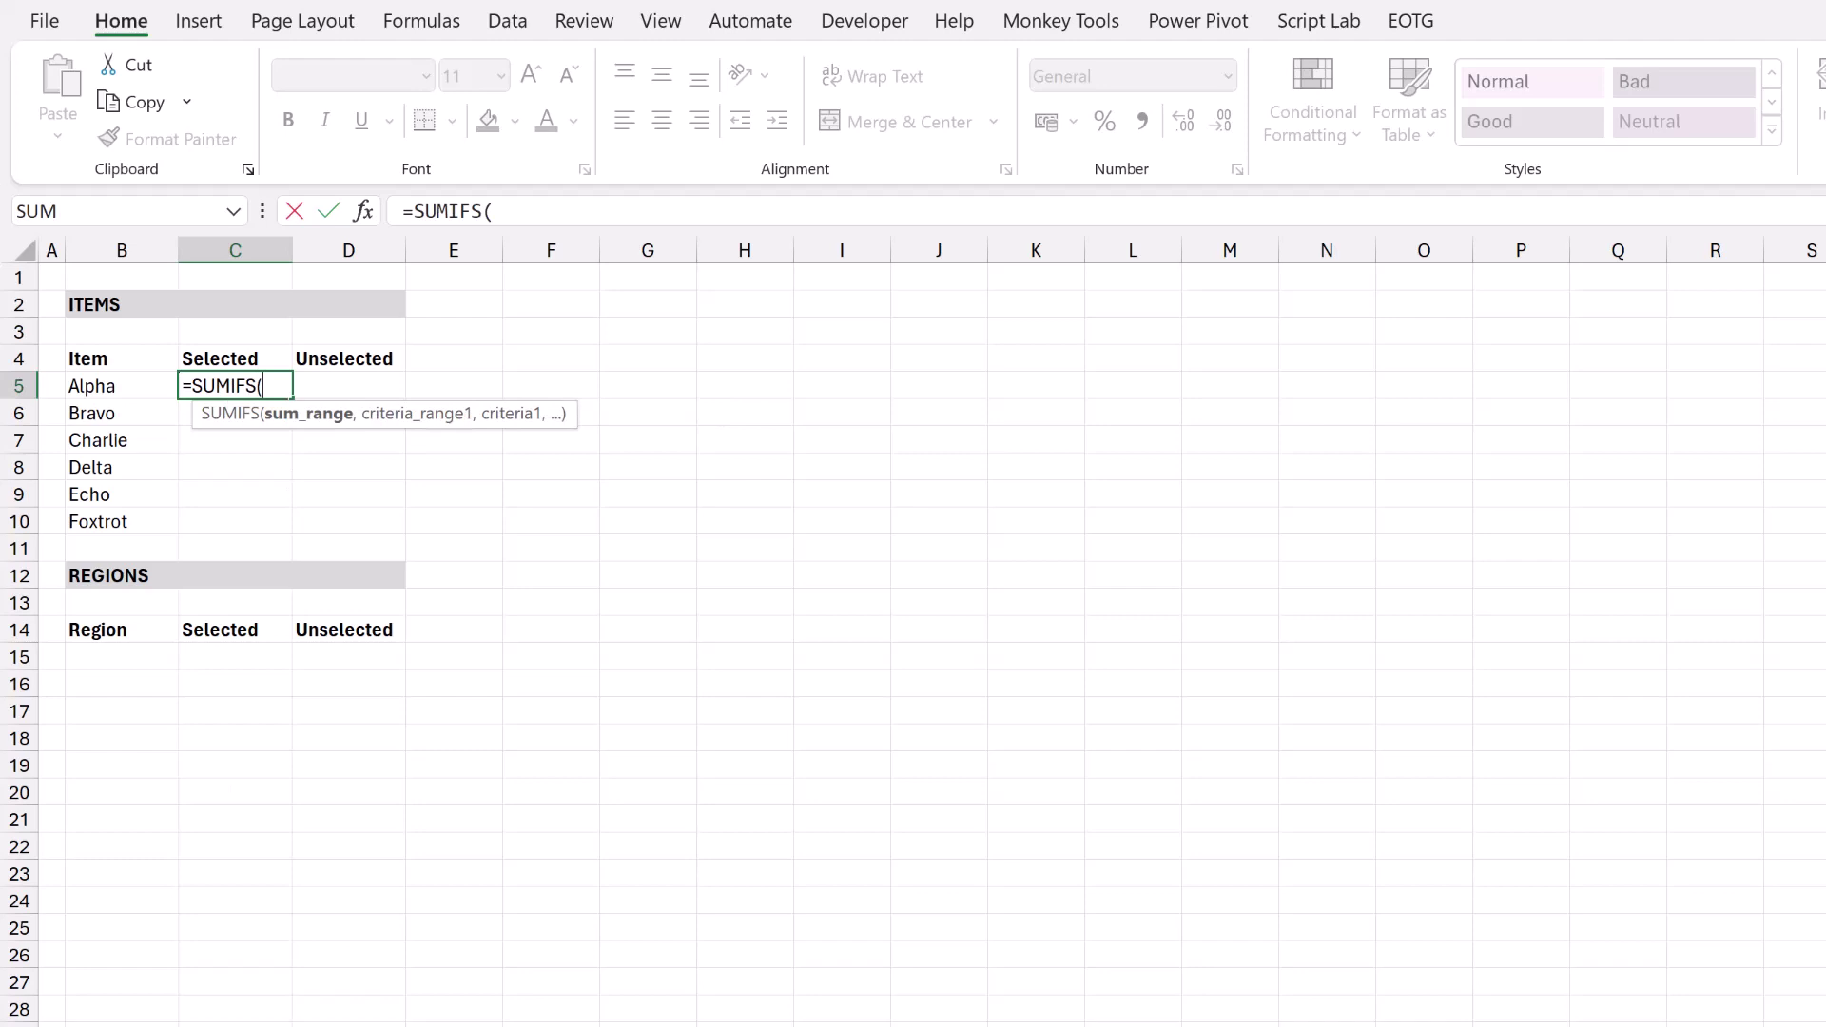
{"action": "key", "text": "ctrl+Page_Down"}
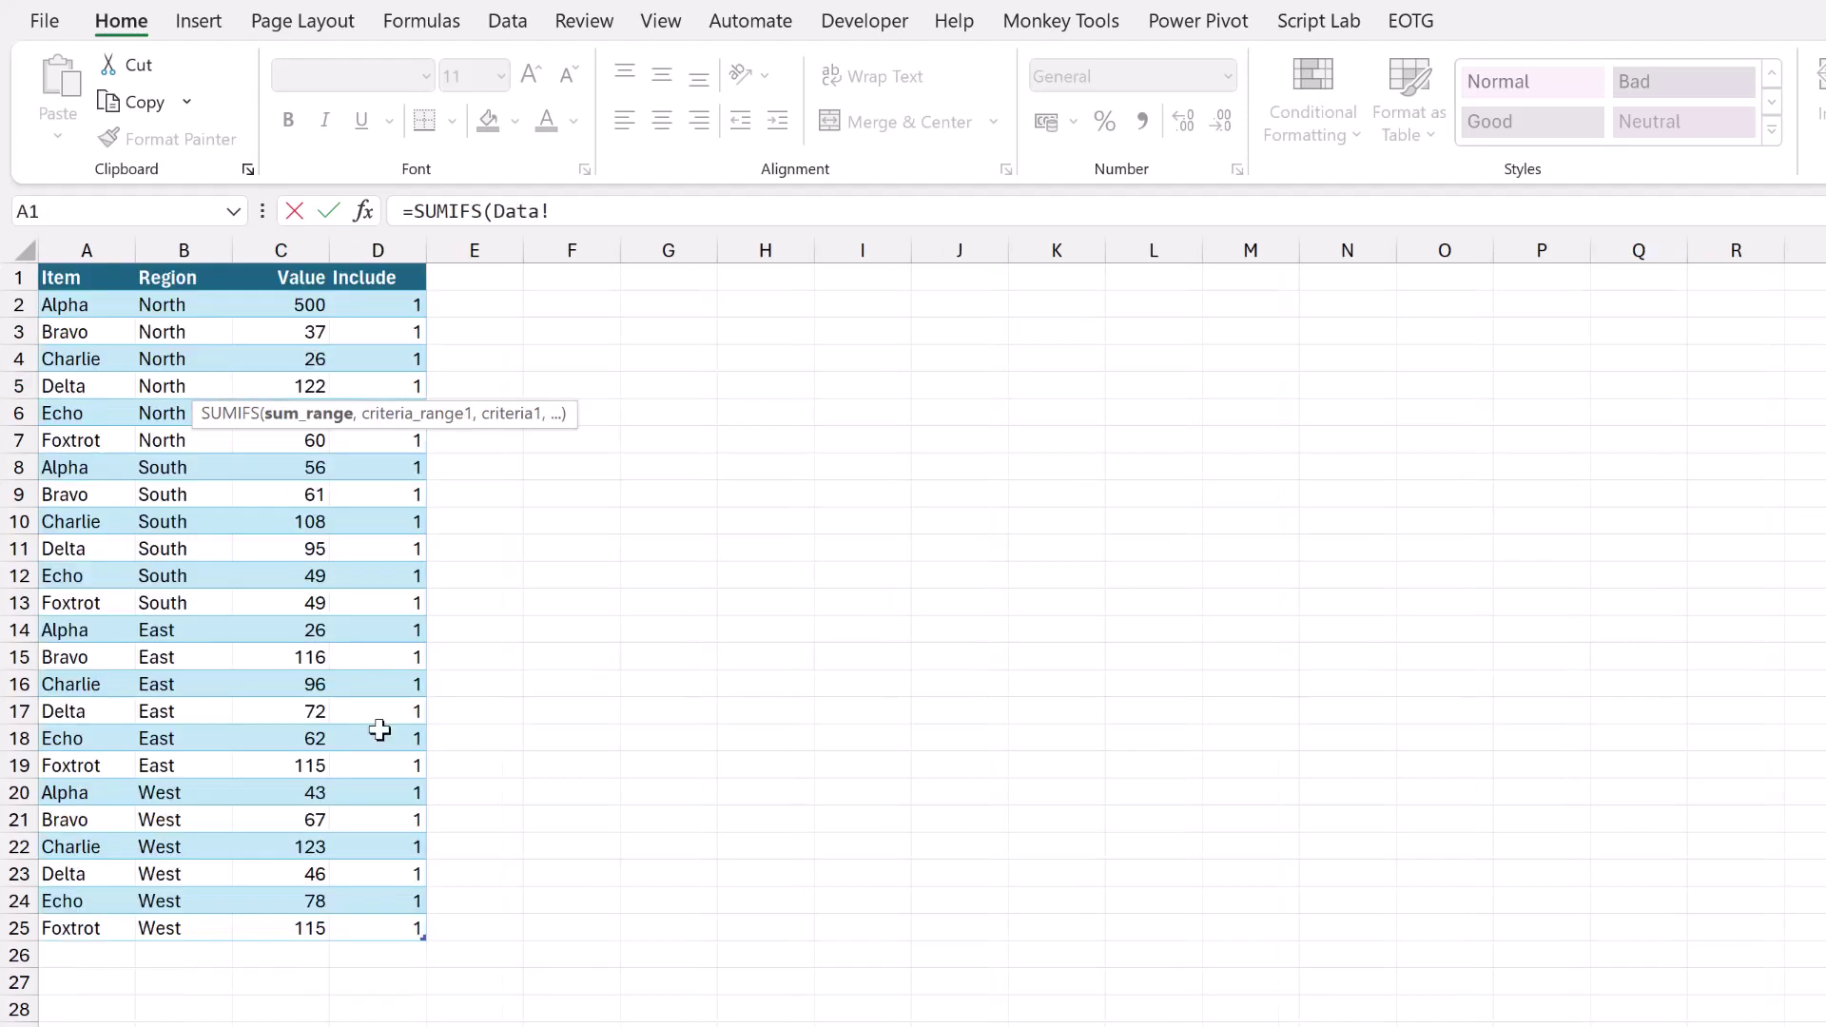
{"action": "left_click", "coordinate": [289, 258]}
{"action": "type", "text": ","}
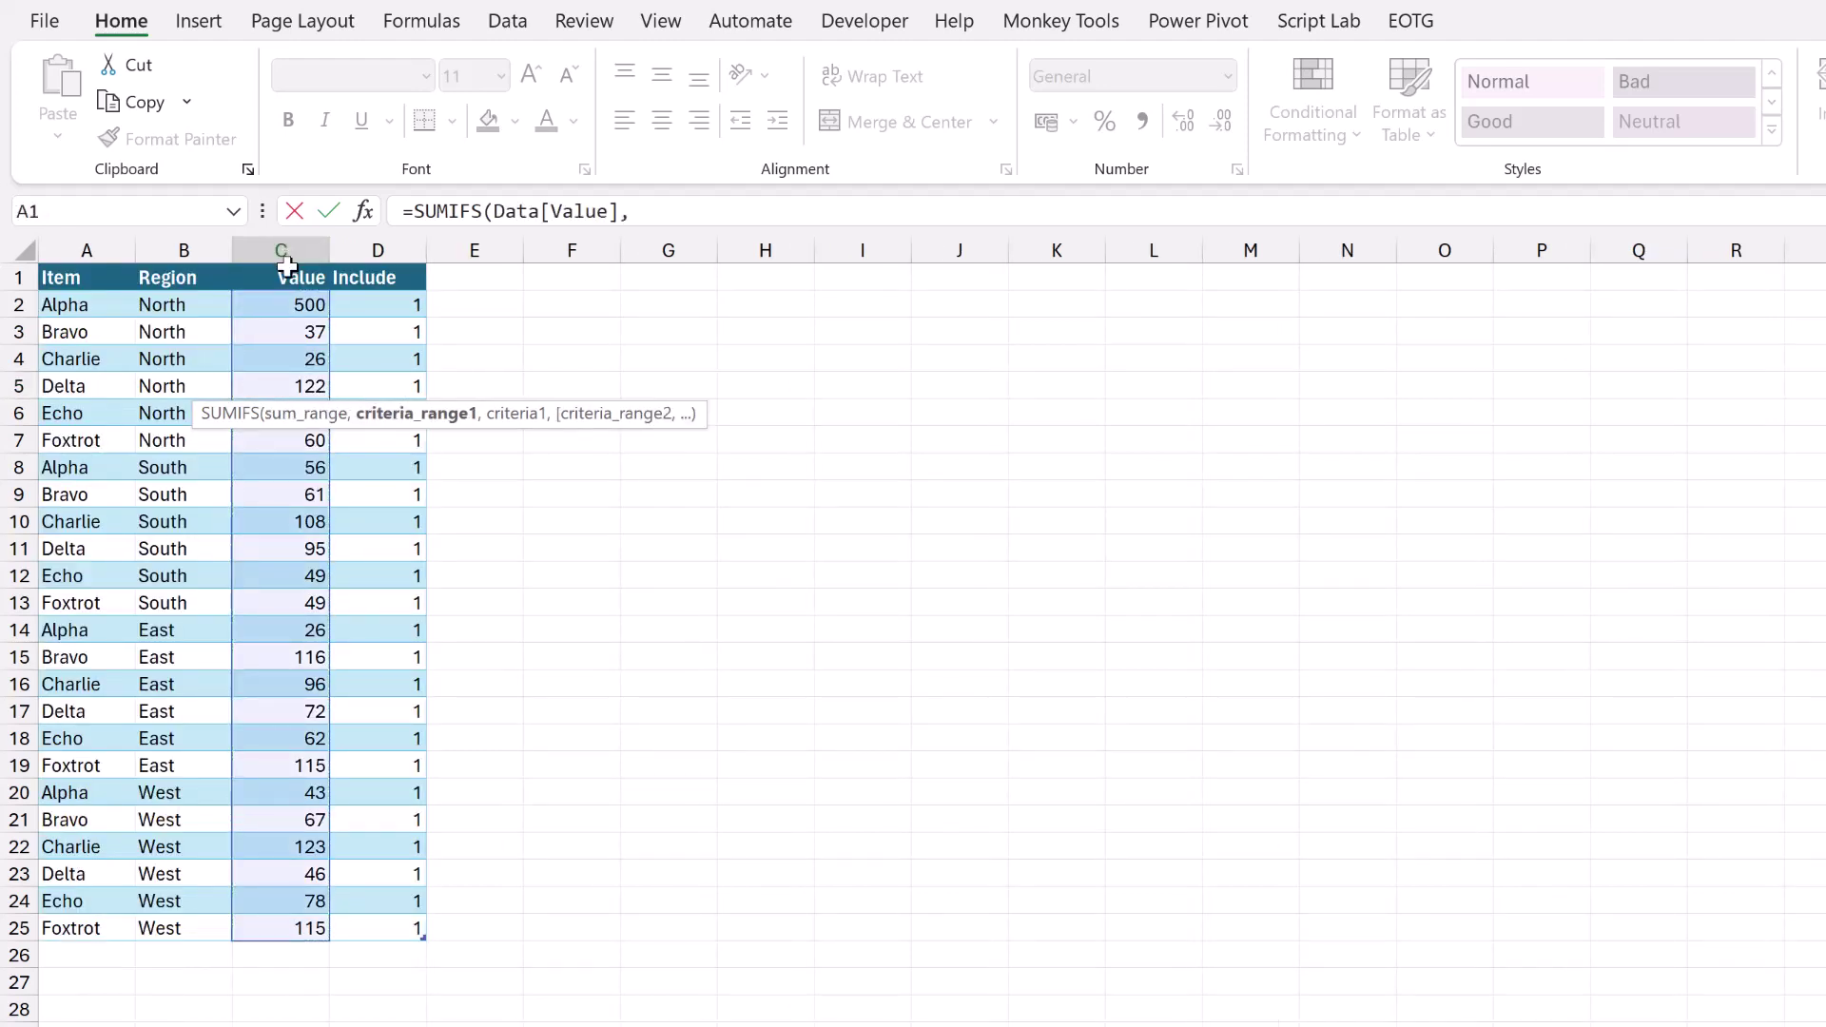
{"action": "left_click", "coordinate": [383, 264]}
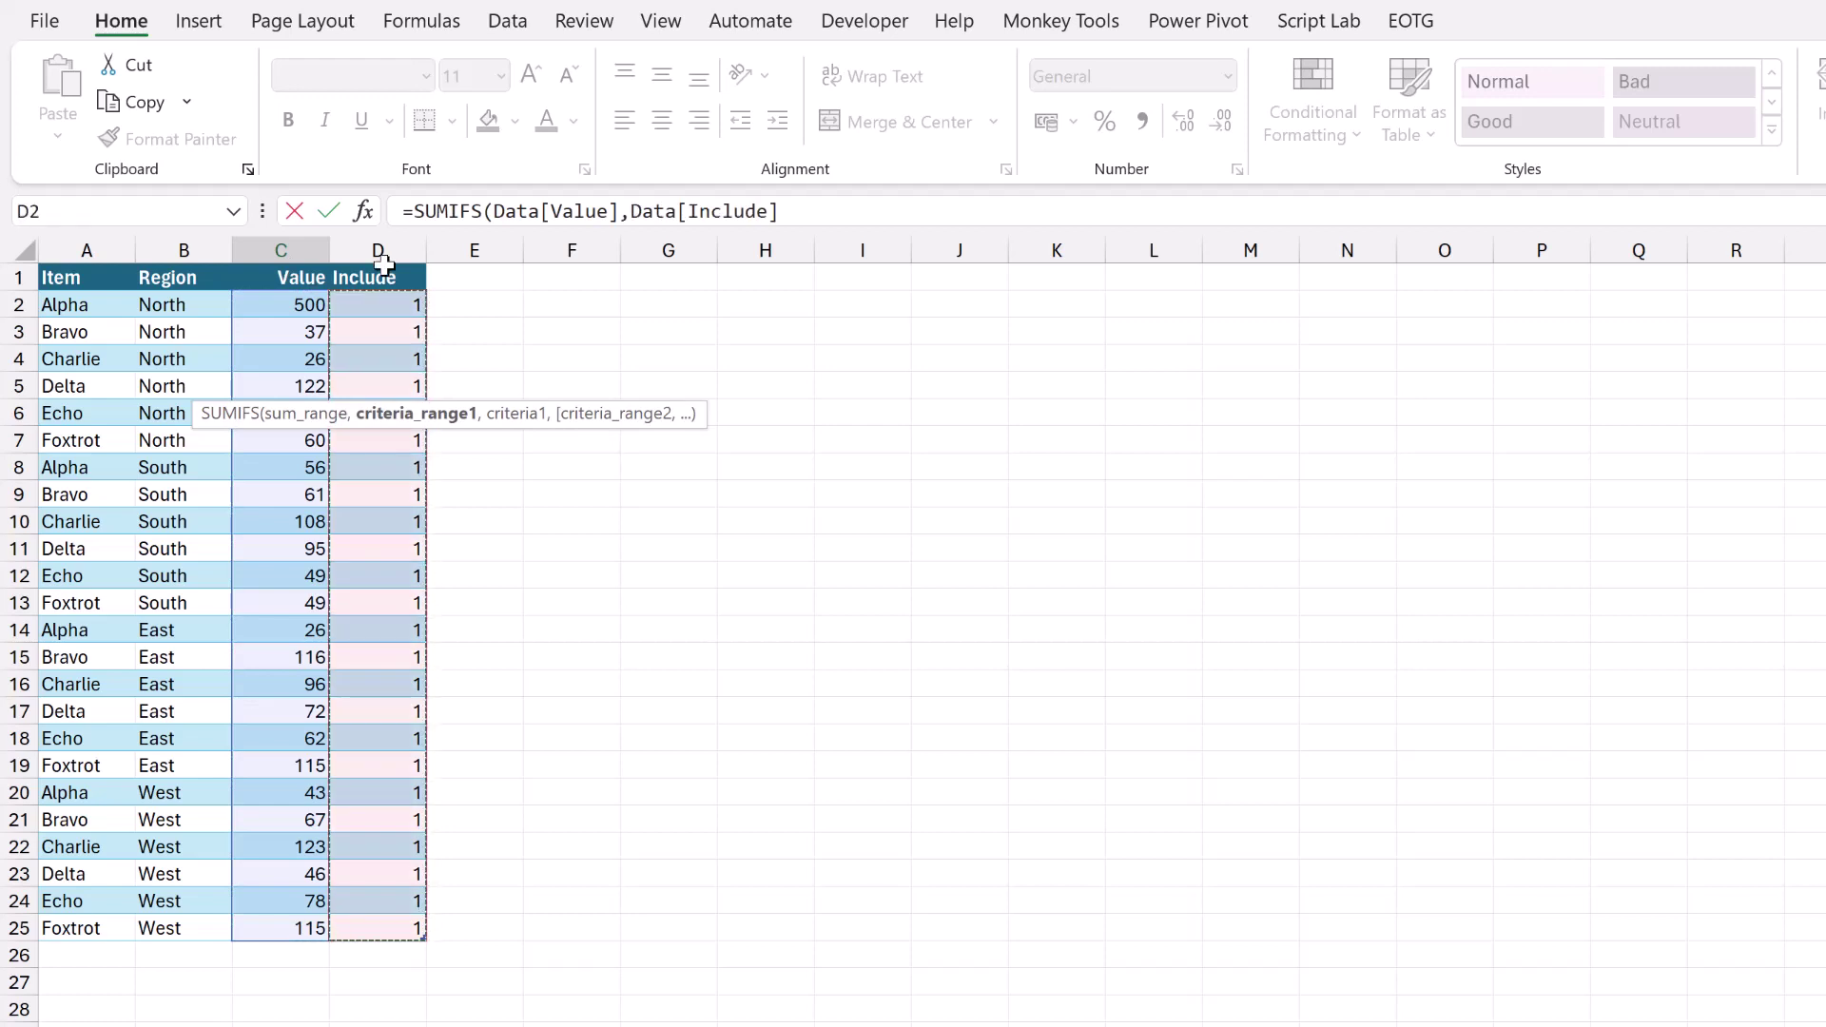
{"action": "type", "text": ",1"}
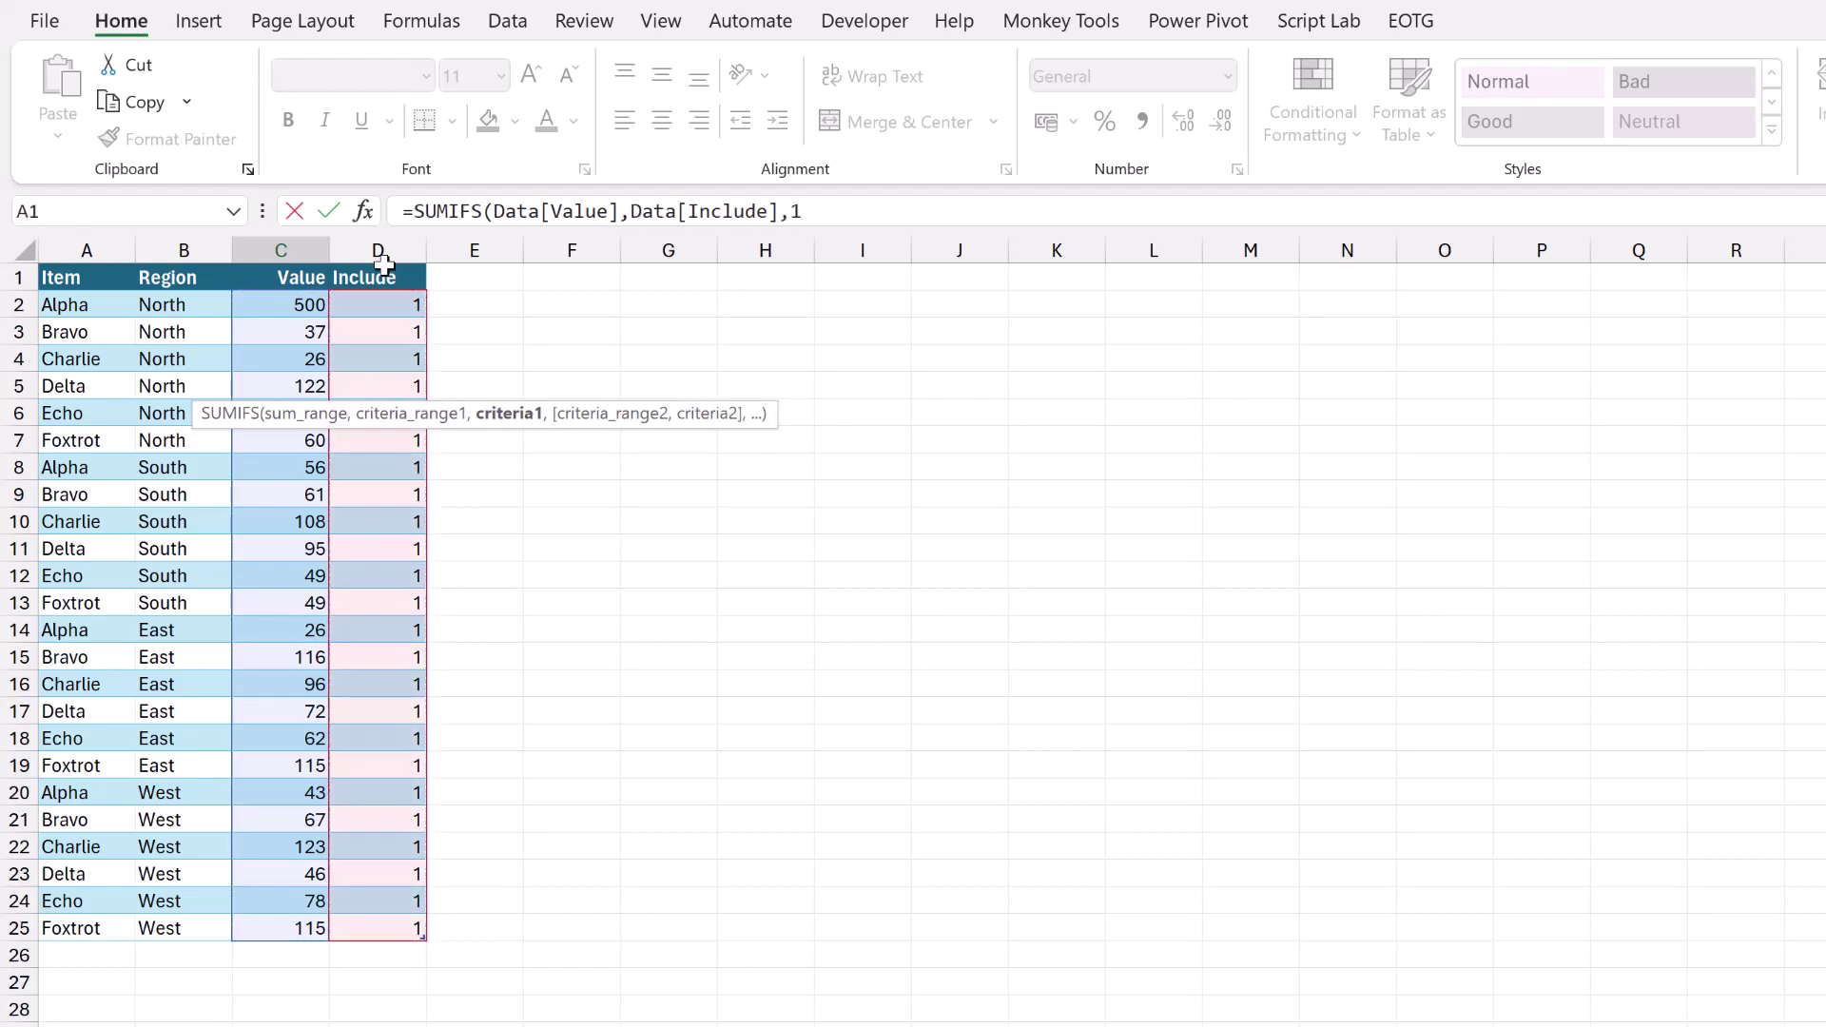
{"action": "type", "text": ","}
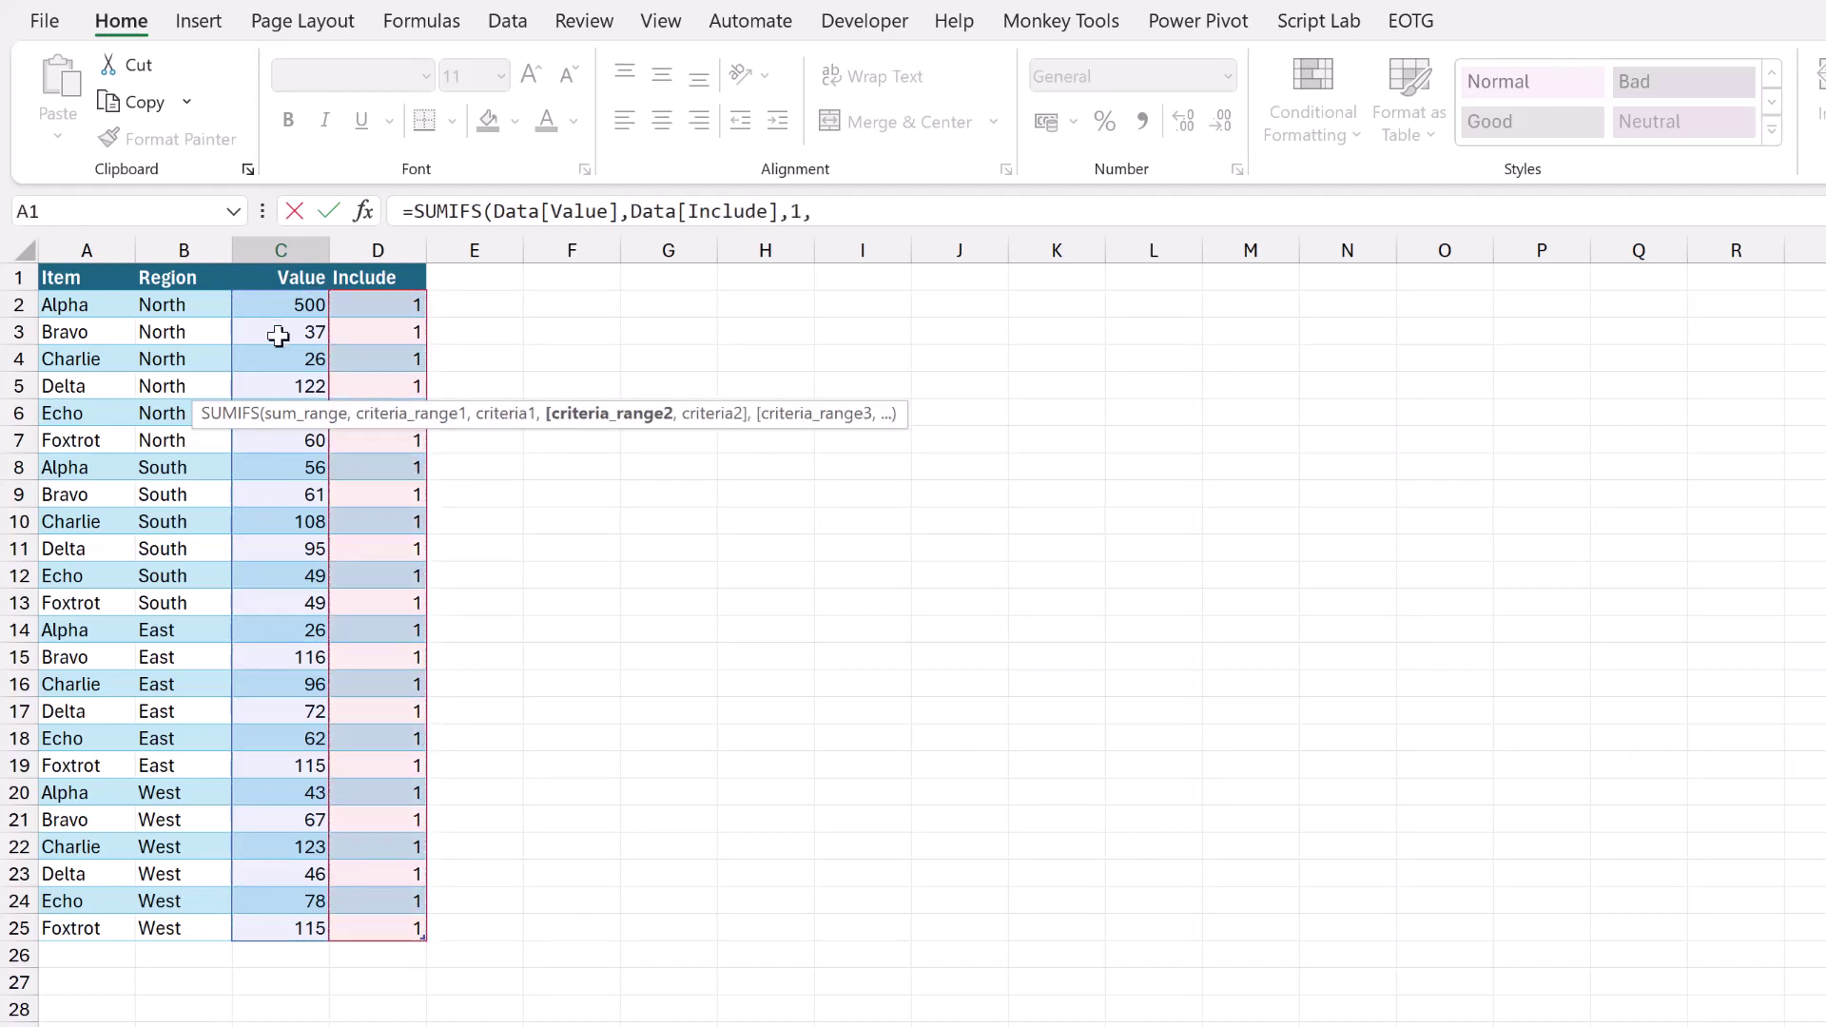
{"action": "left_click", "coordinate": [115, 259]}
{"action": "type", "text": ","}
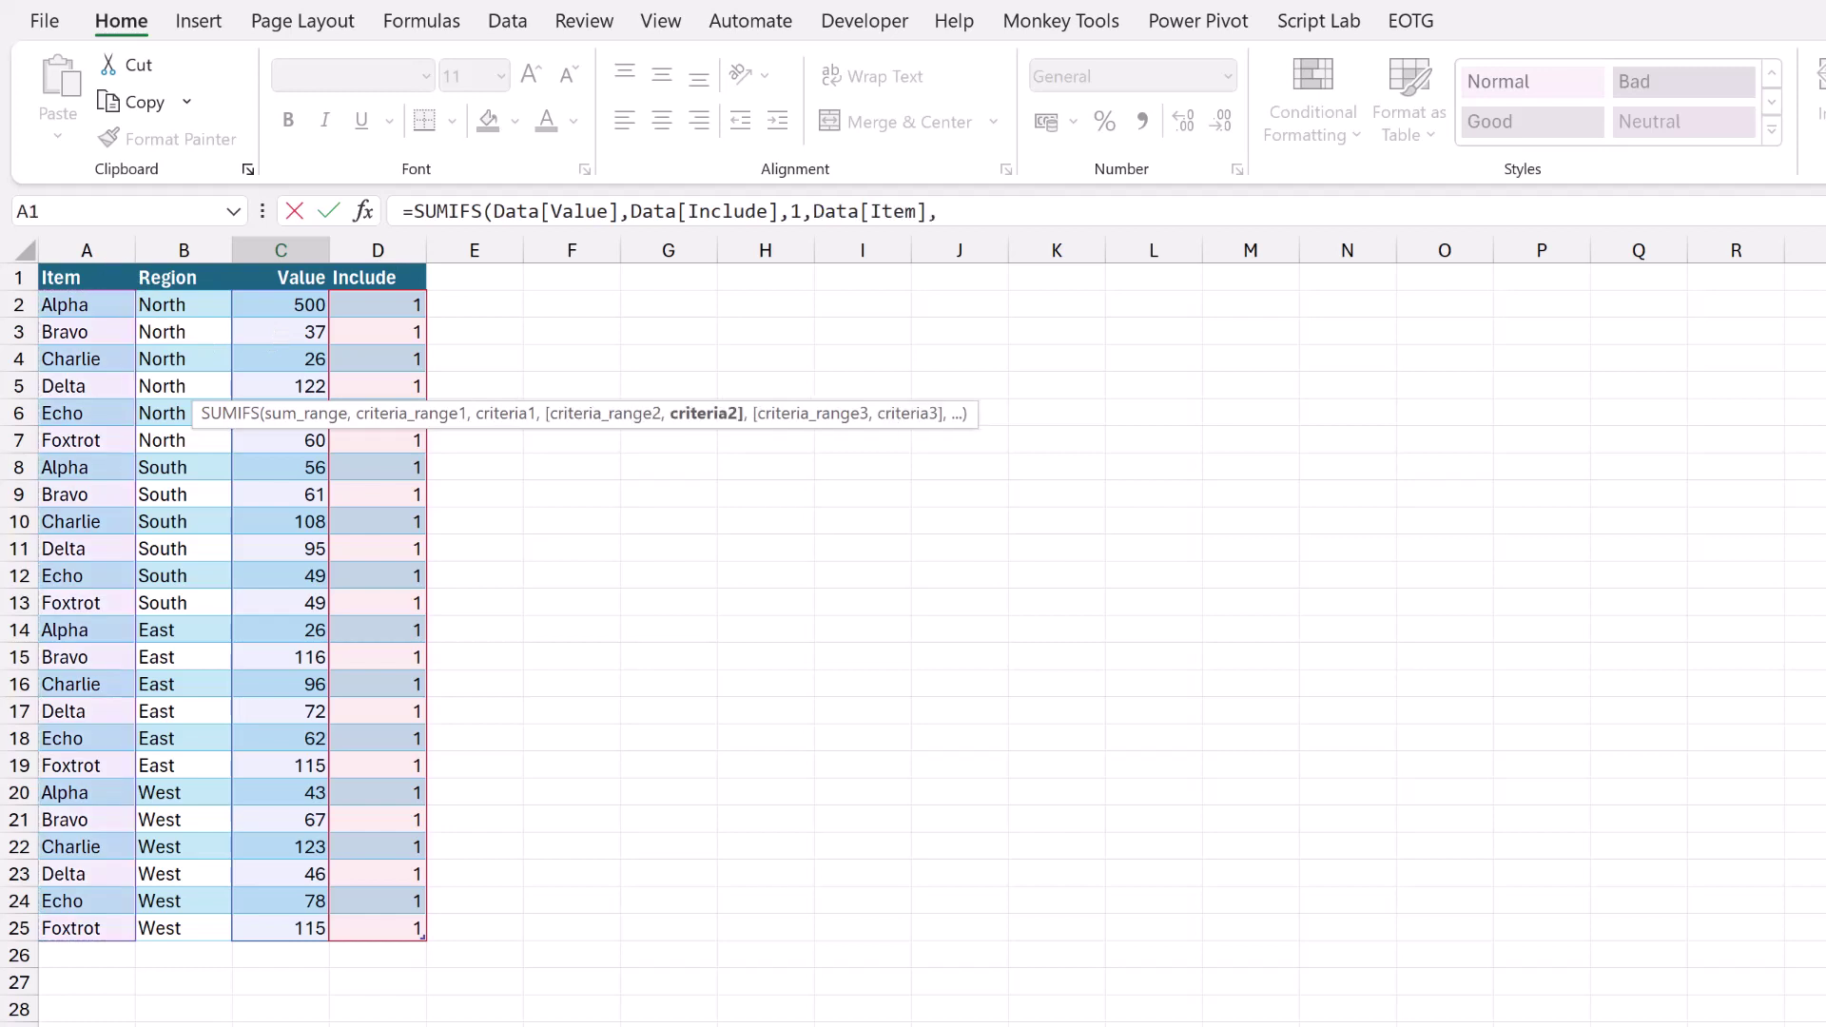
{"action": "key", "text": "ctrl+Page_Up"}
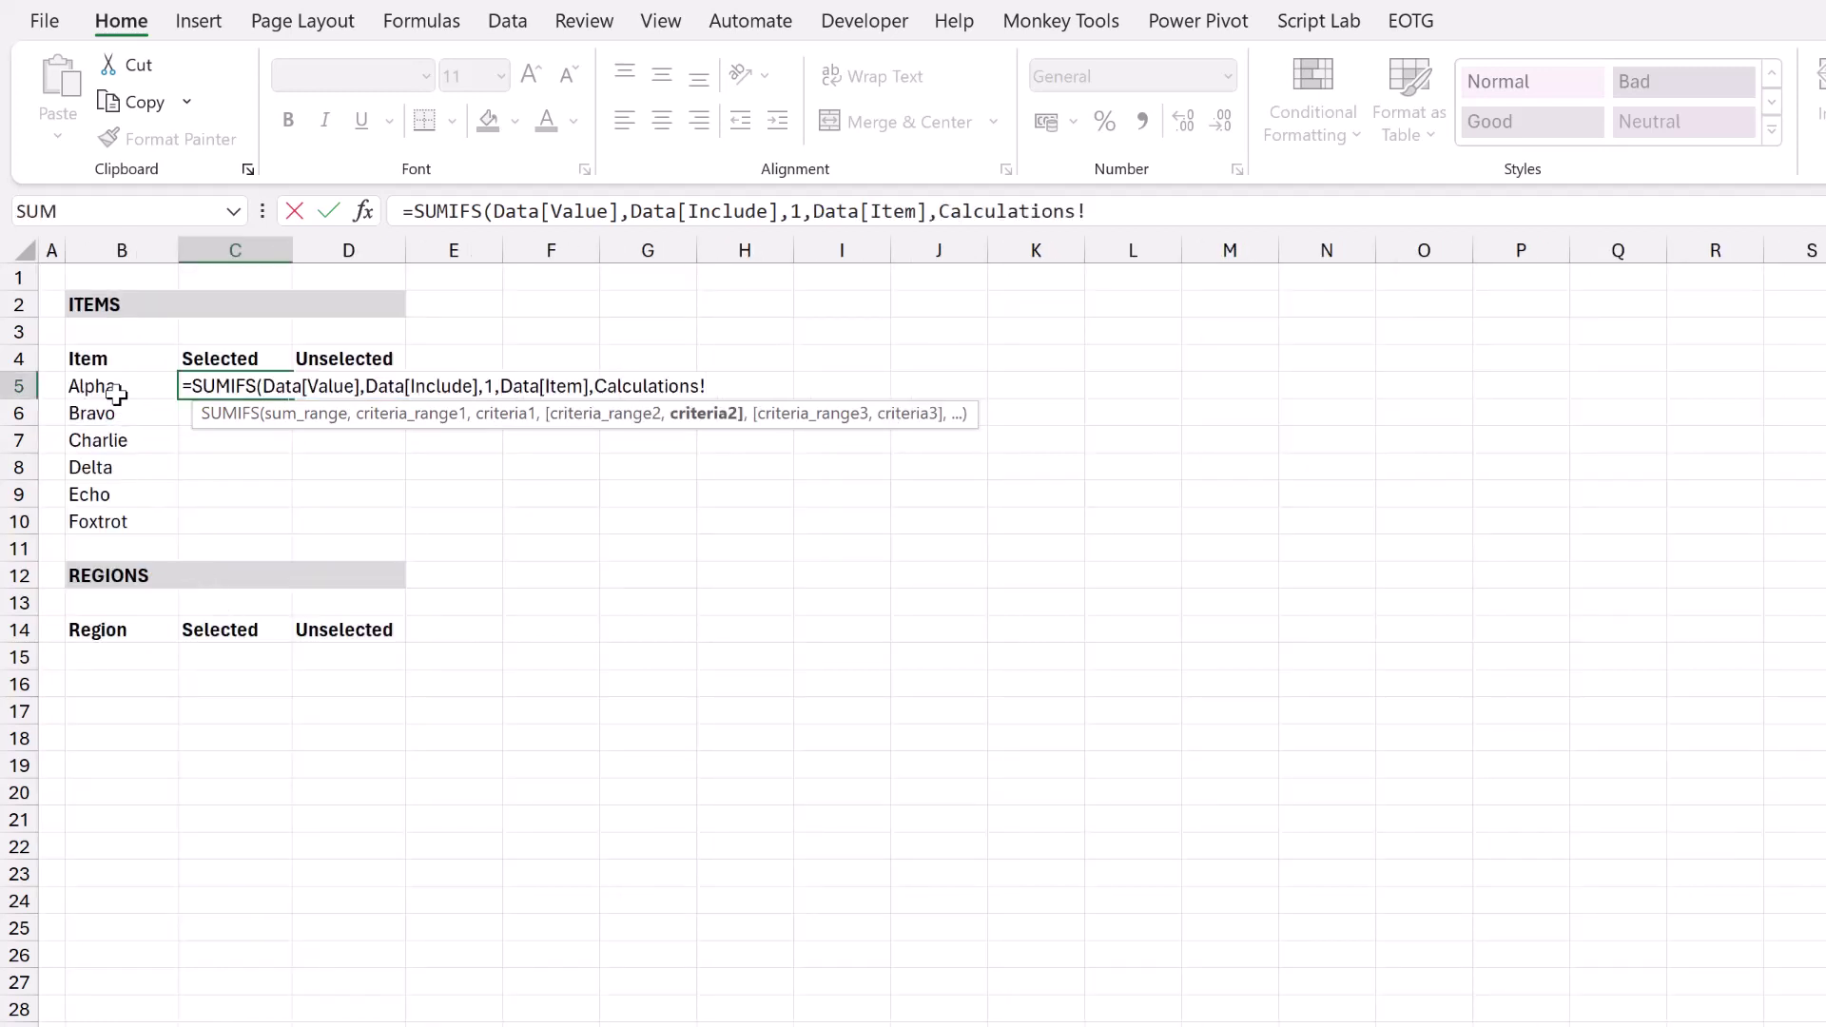
{"action": "left_click", "coordinate": [117, 385]}
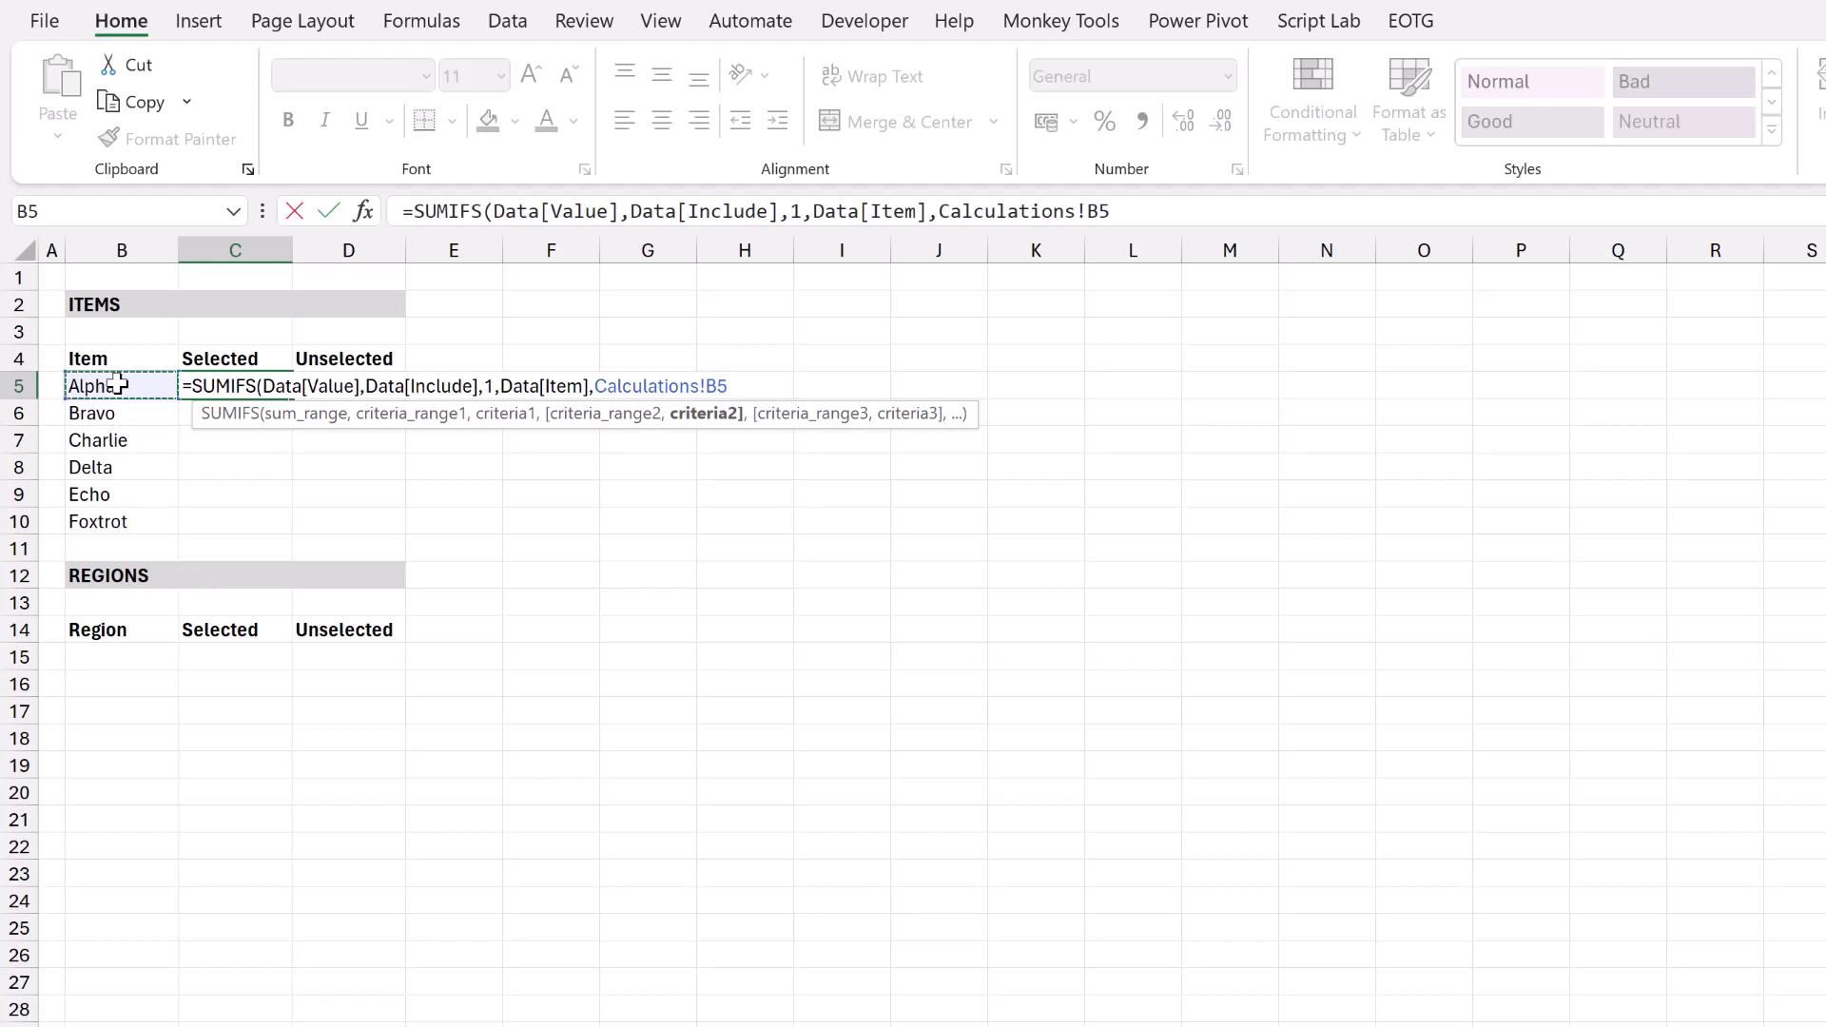
{"action": "type", "text": "#)"}
{"action": "key", "text": "Return"}
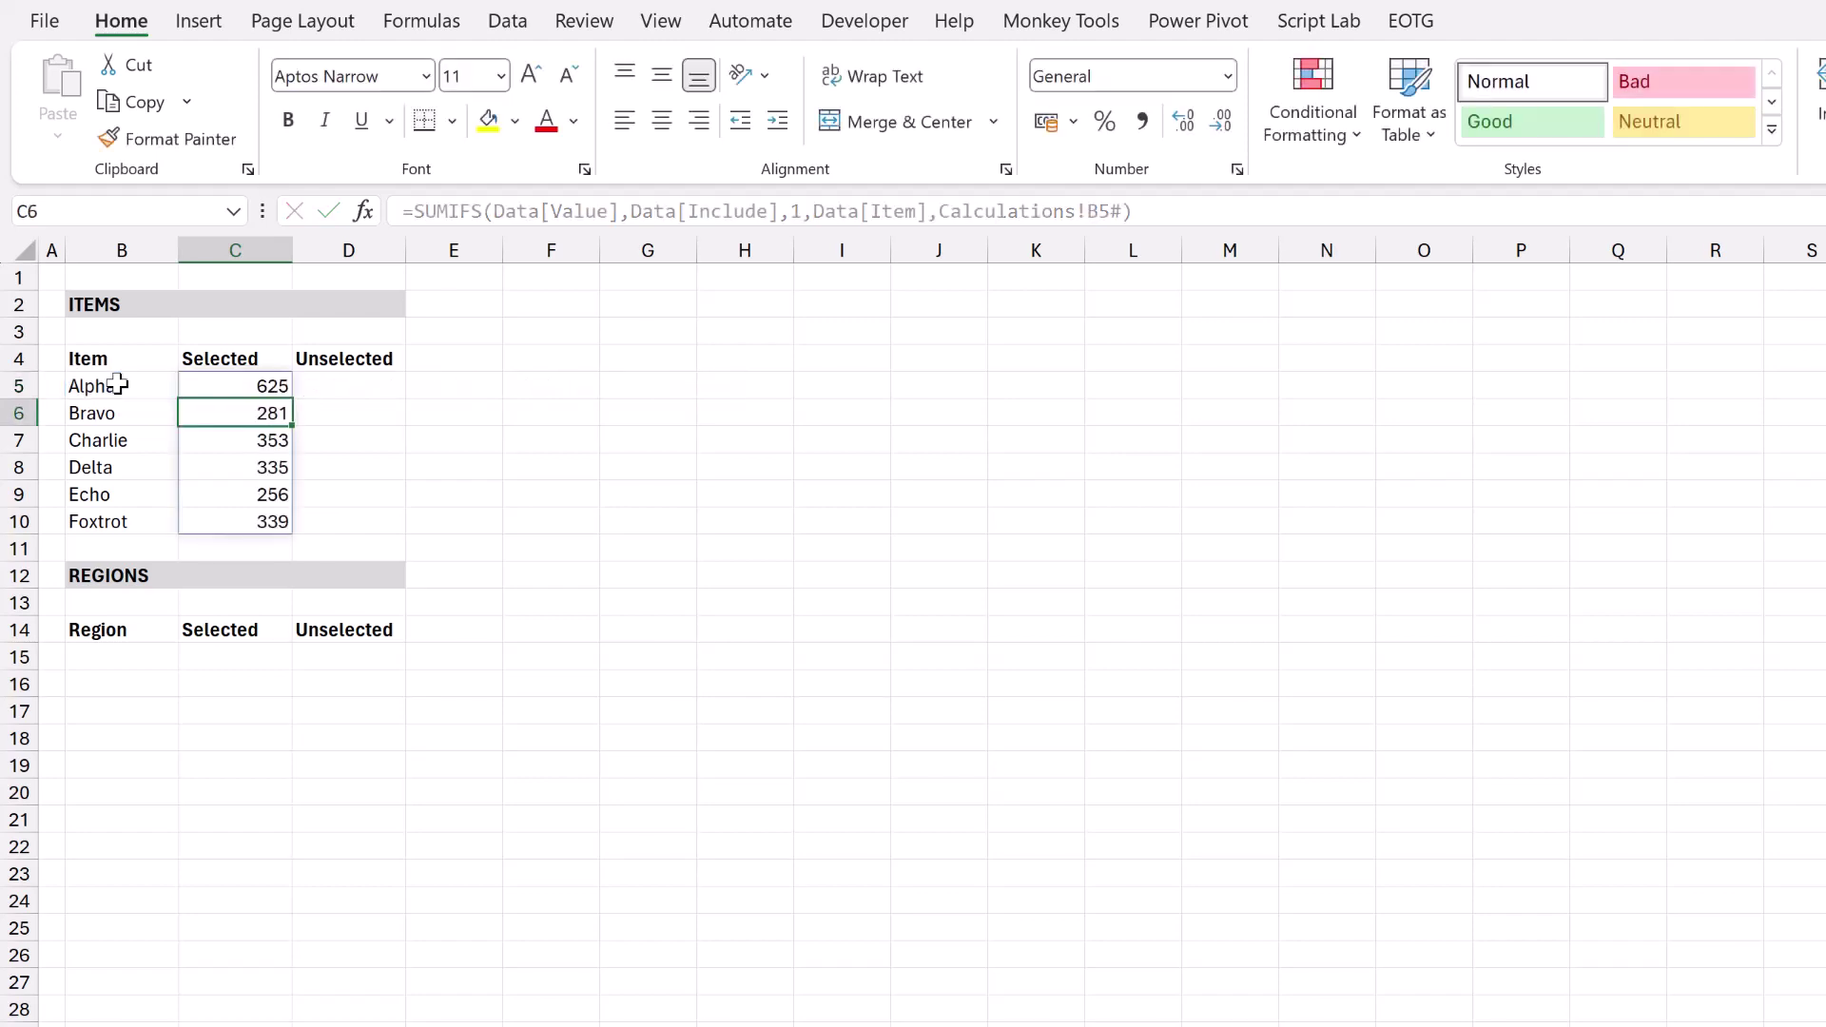
{"action": "left_click_drag", "start_coordinate": [241, 379], "coordinate": [253, 520]}
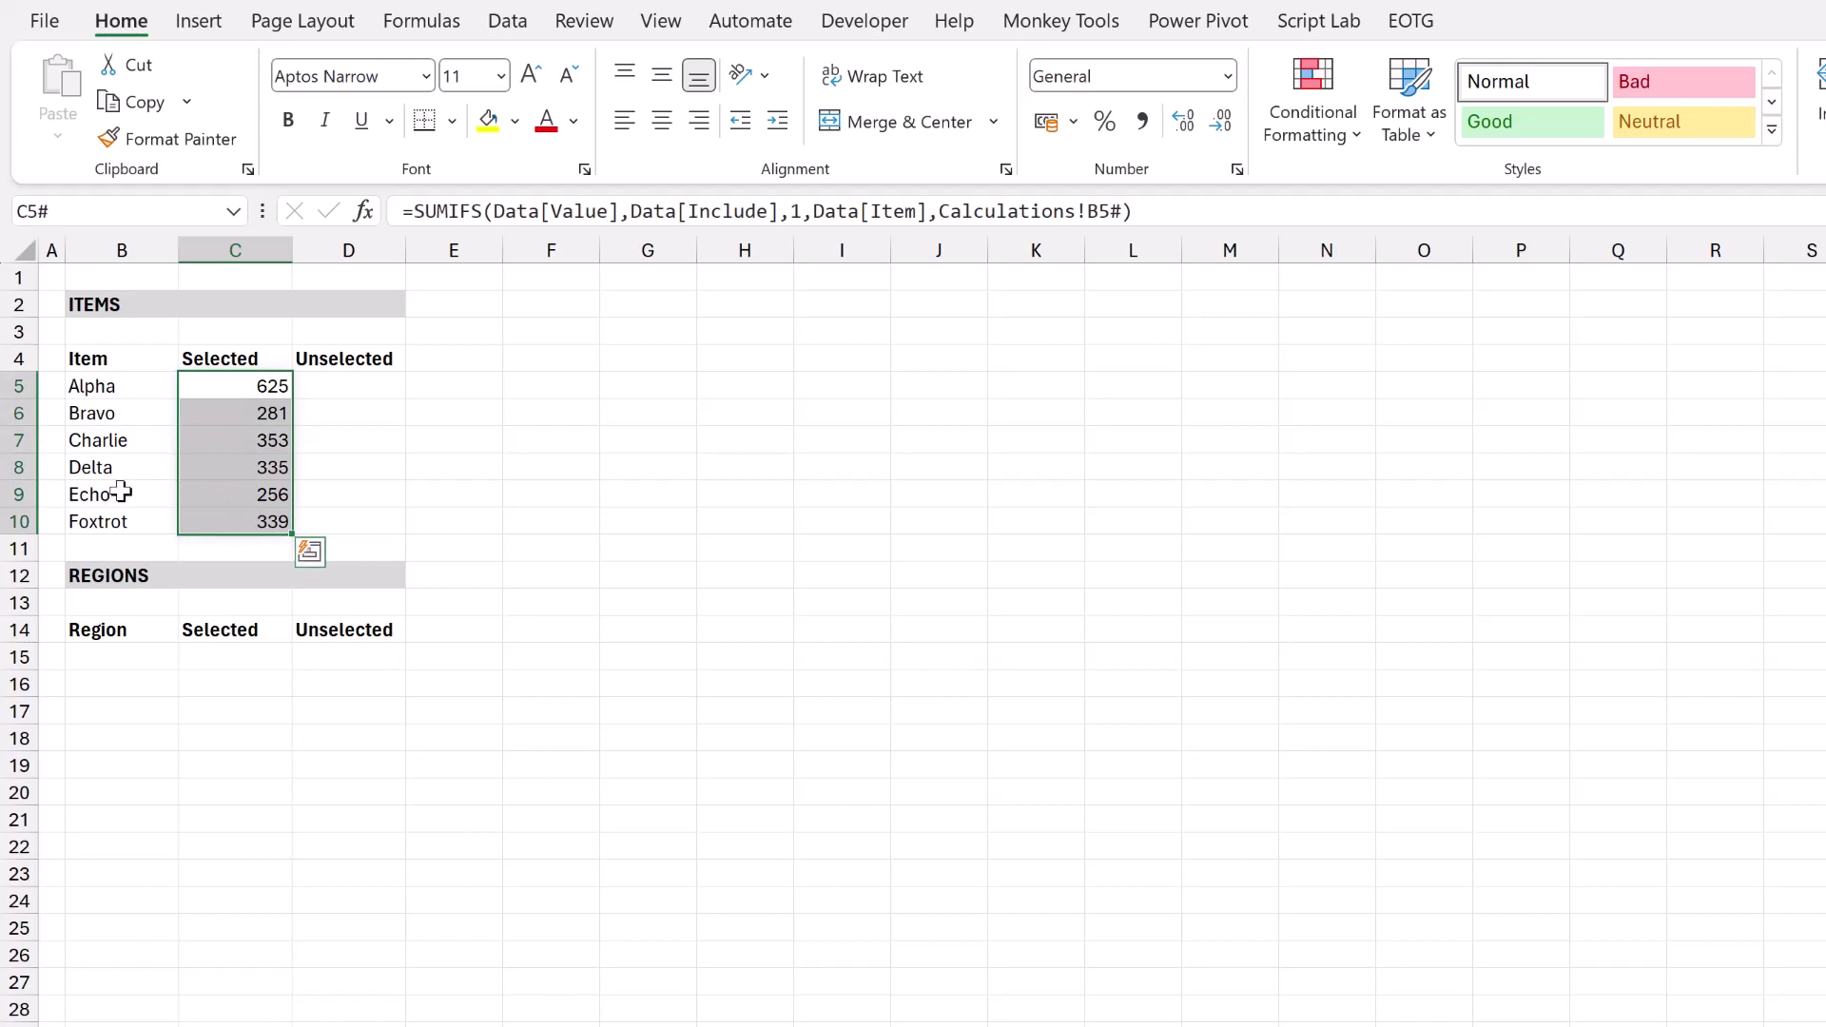
Enter =SUMIFS(Data[Value],Data[Item],Calculations!B5#)-Calculations!C5# in D5, spilling zeros down D5:D10.
{"action": "left_click", "coordinate": [349, 383]}
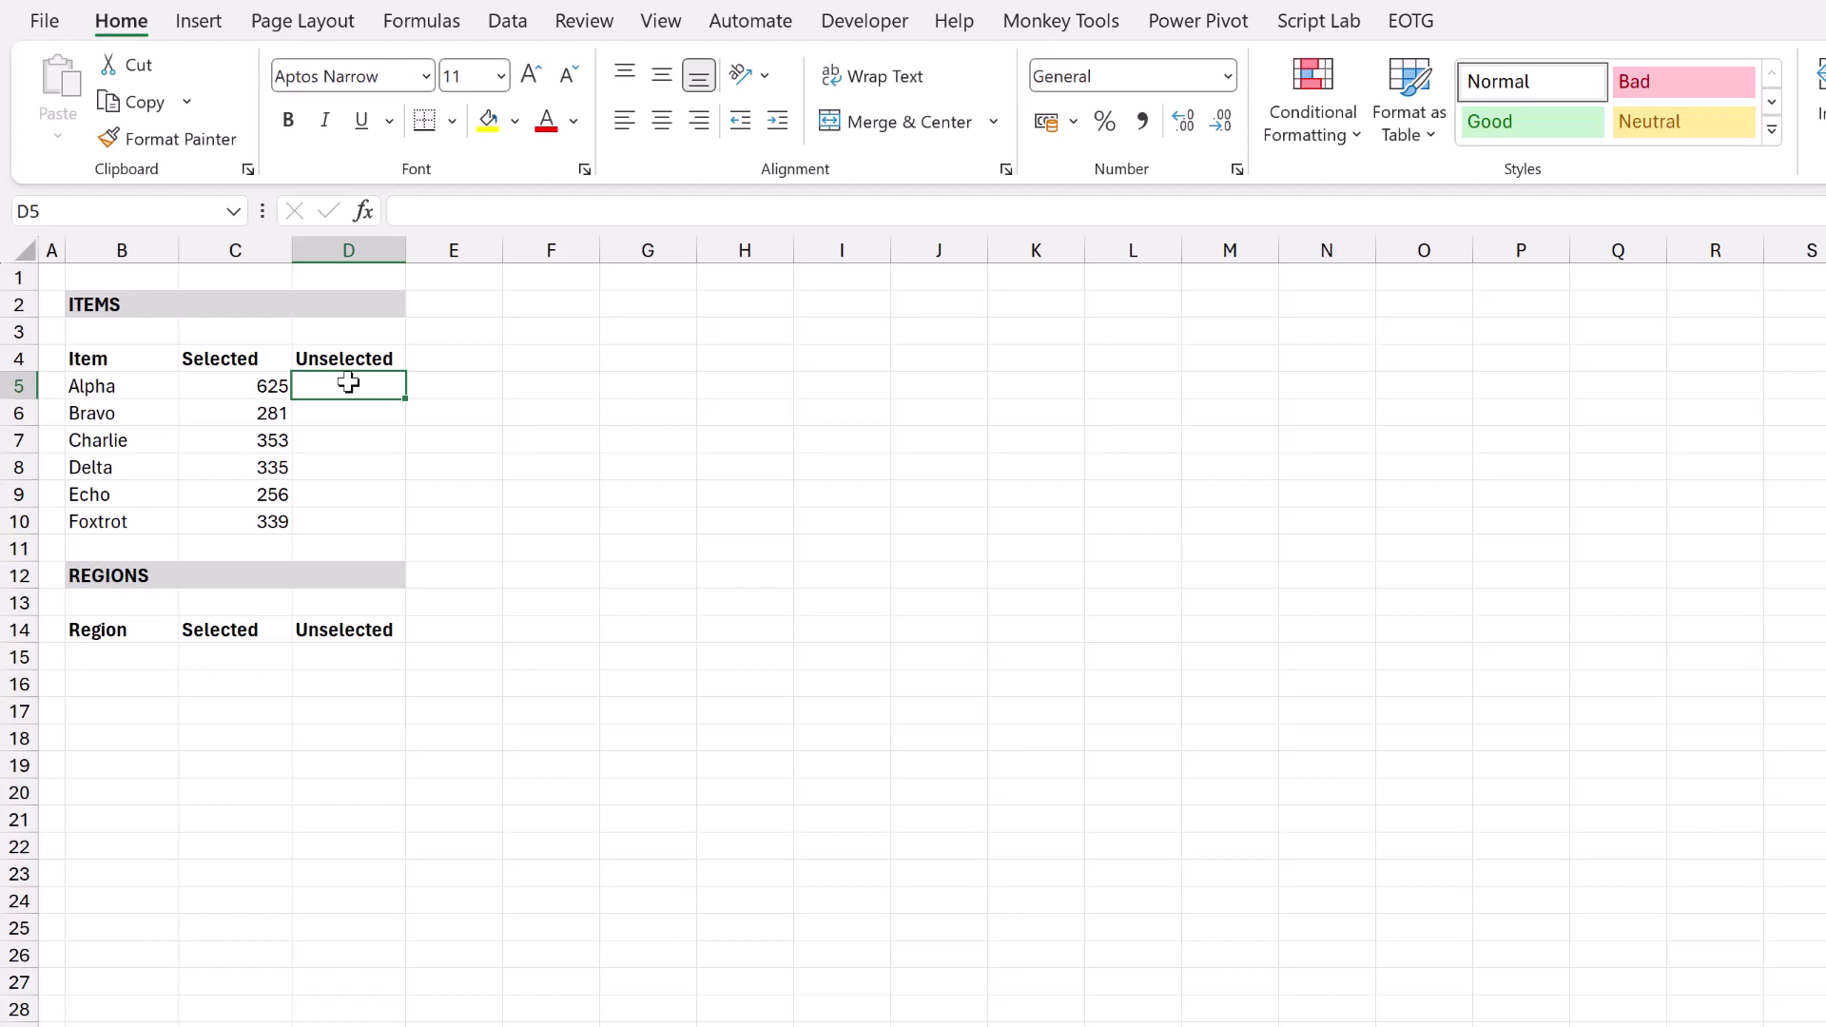
{"action": "type", "text": "="}
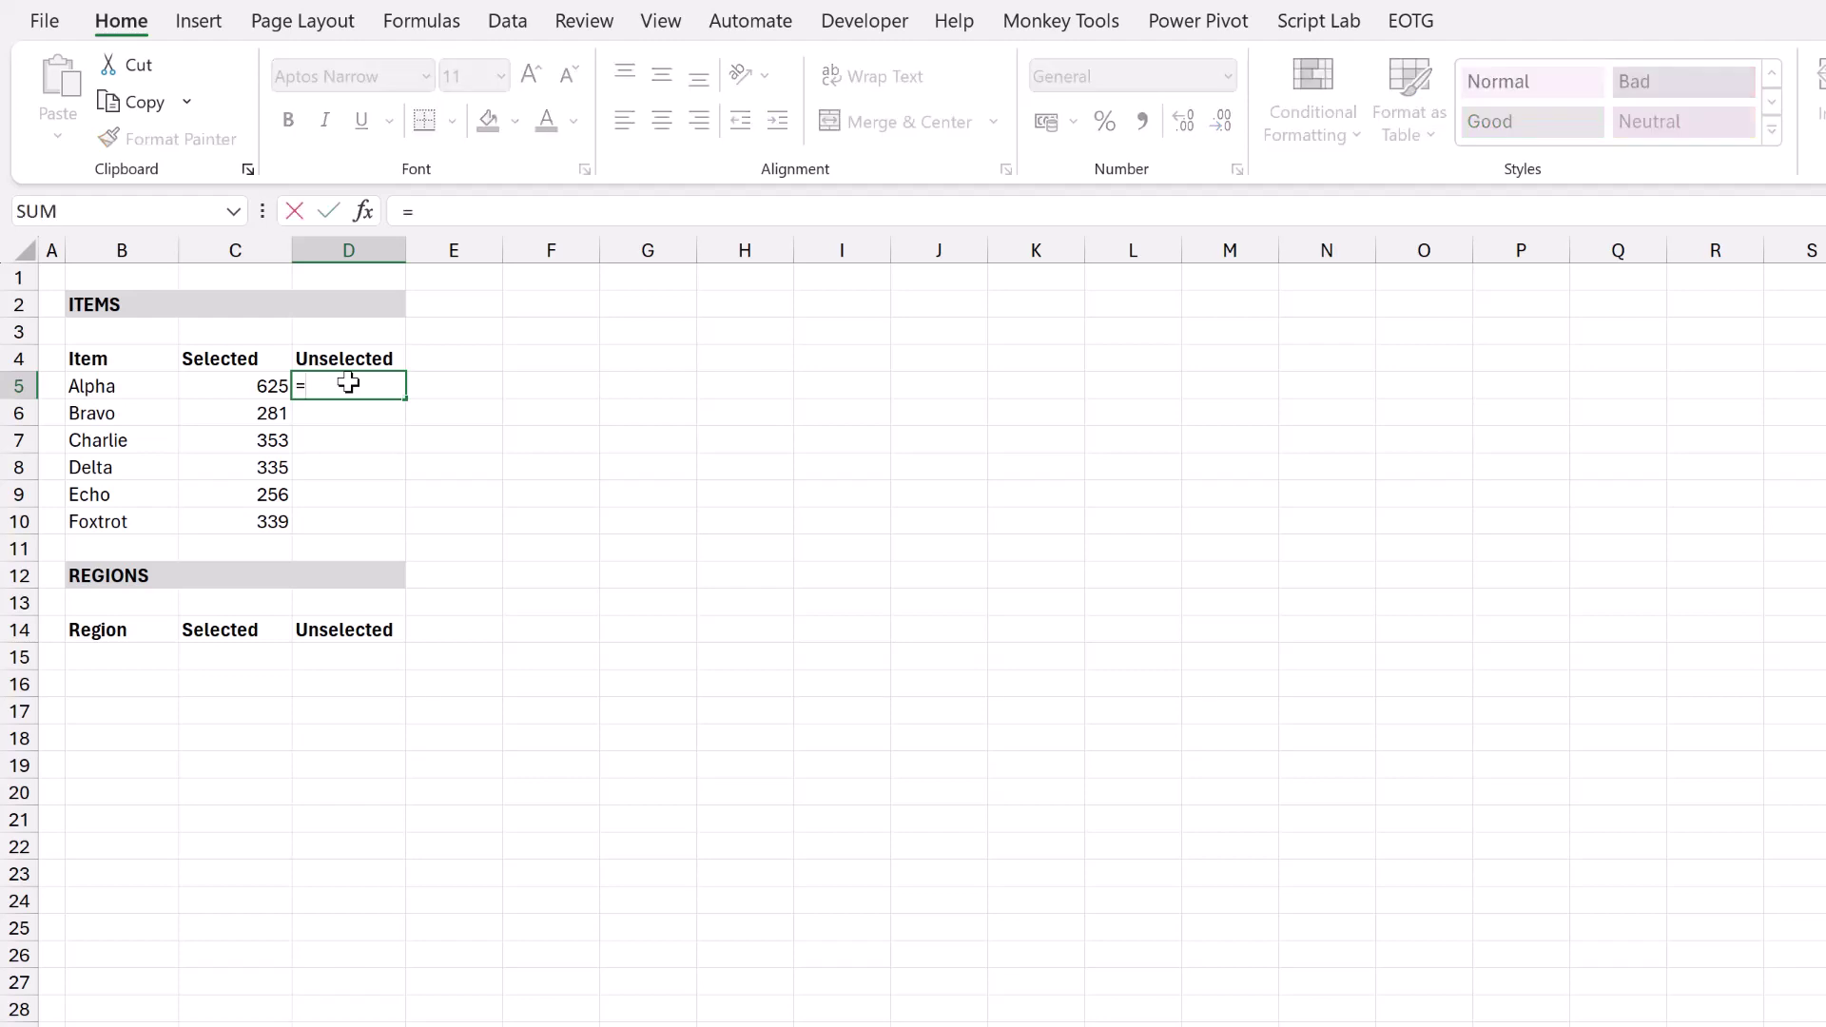
{"action": "type", "text": "SUMIFS("}
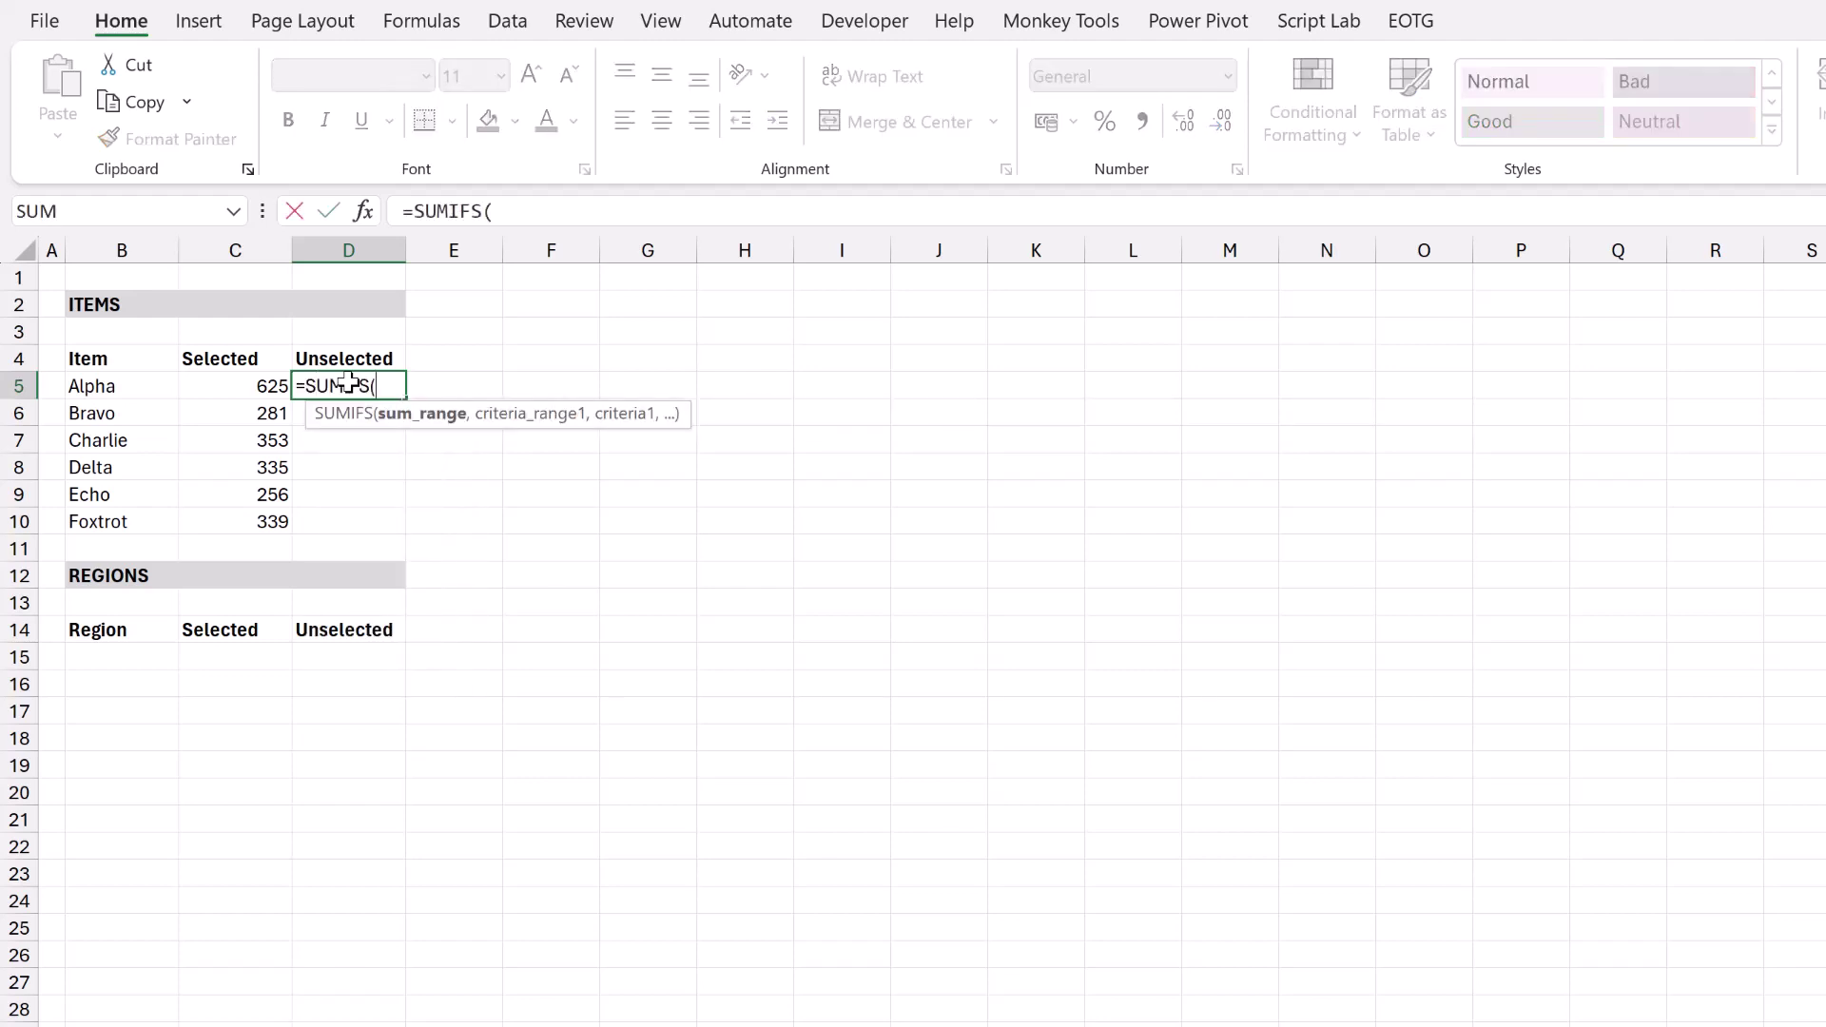
{"action": "key", "text": "ctrl+Page_Down"}
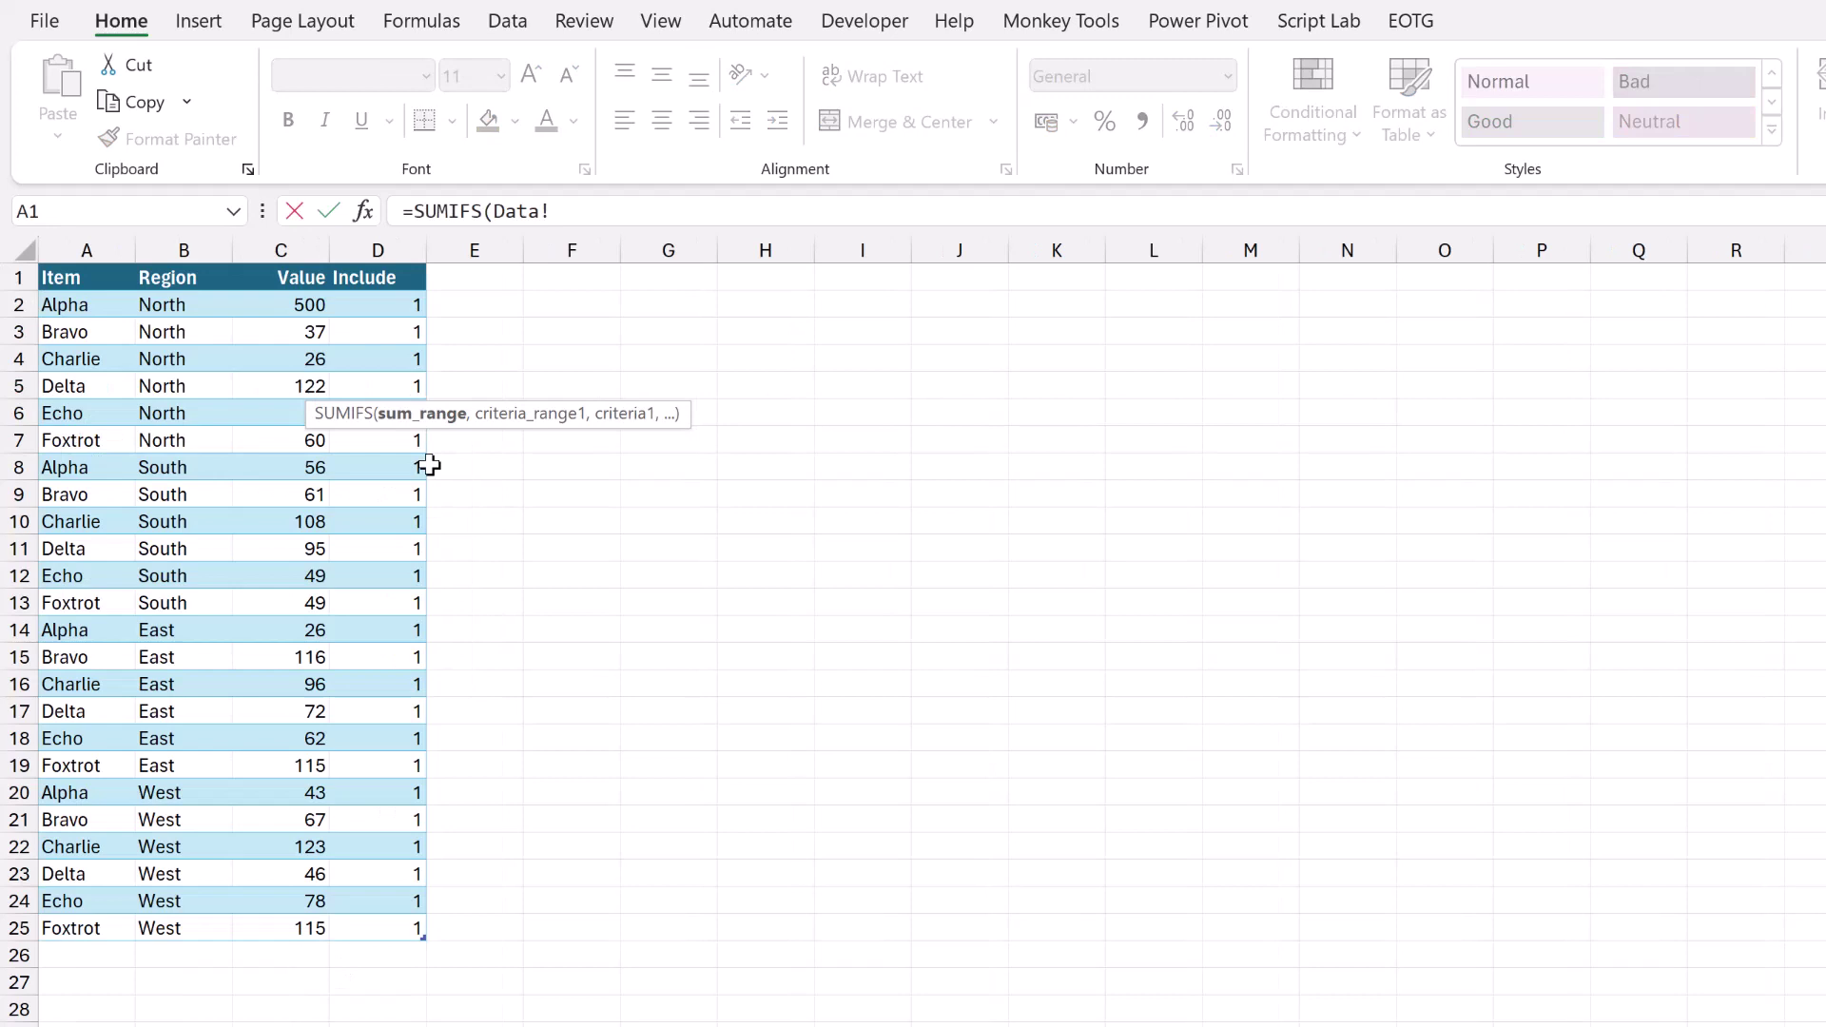
{"action": "left_click", "coordinate": [299, 273]}
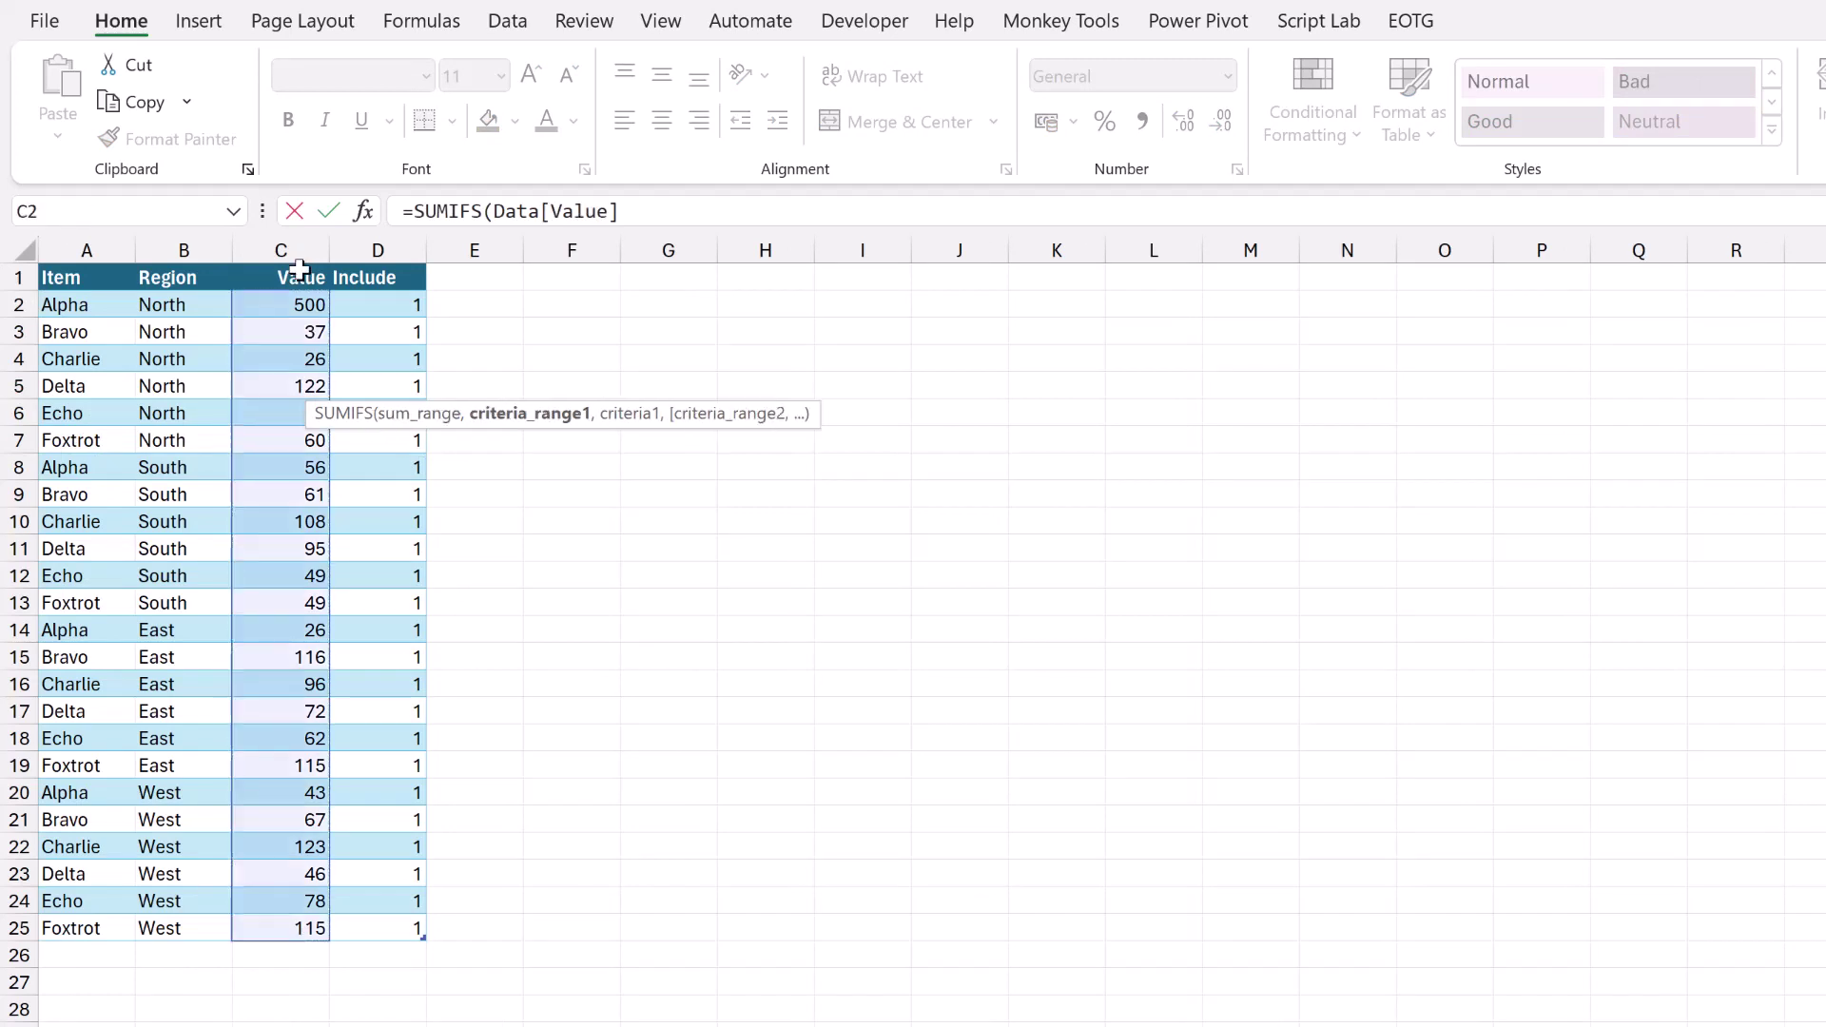
{"action": "type", "text": ","}
{"action": "left_click", "coordinate": [84, 278]}
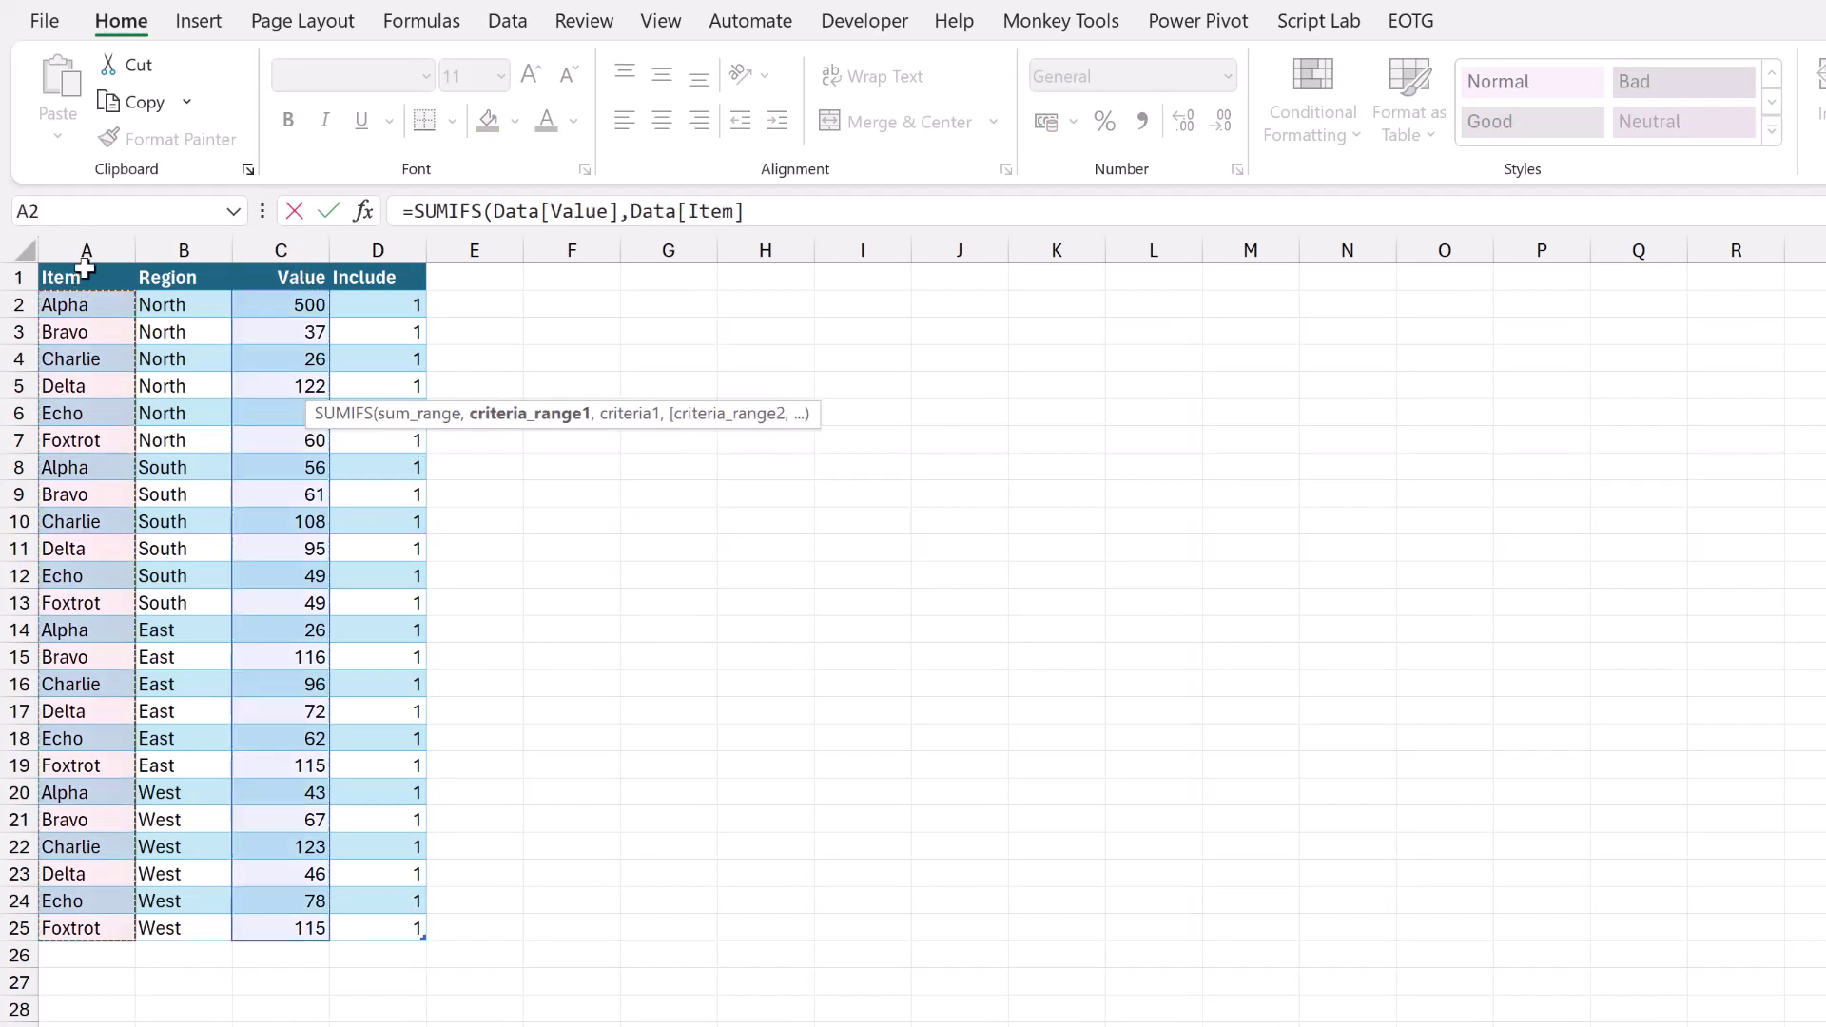
{"action": "type", "text": ","}
{"action": "key", "text": "ctrl+Page_Up"}
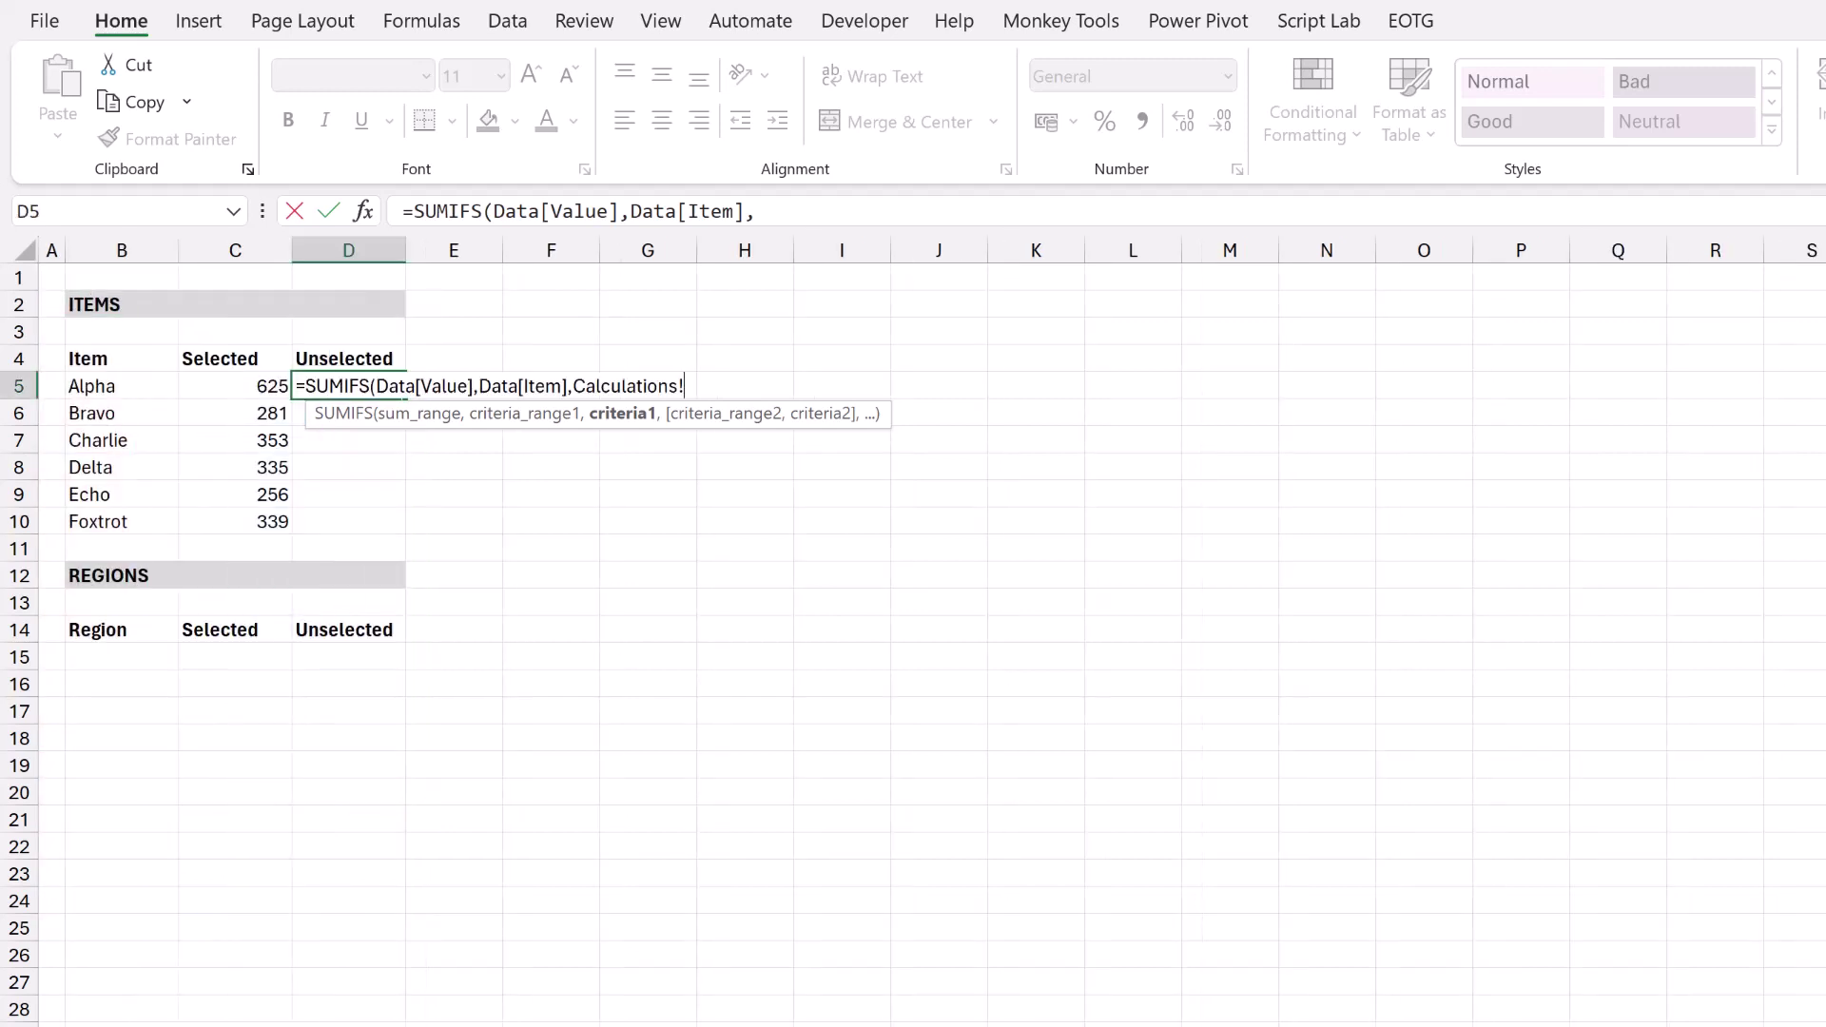
{"action": "left_click", "coordinate": [101, 386]}
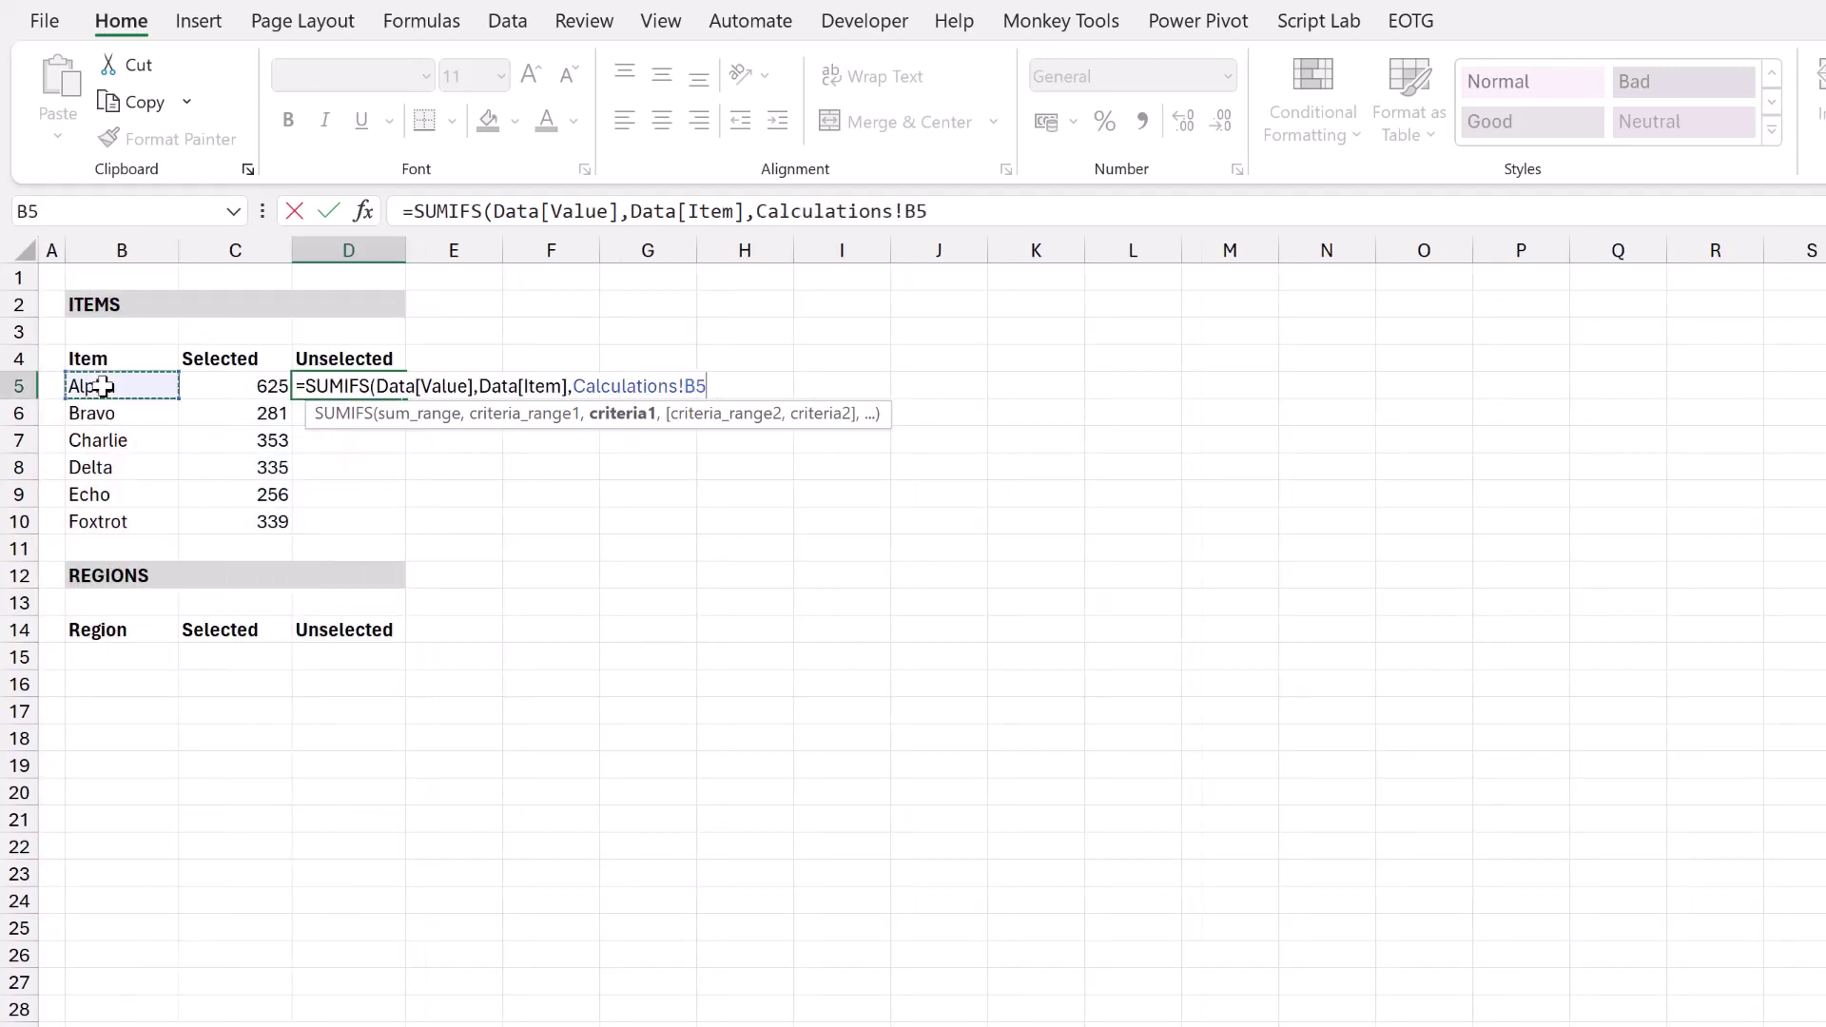
{"action": "type", "text": "#)"}
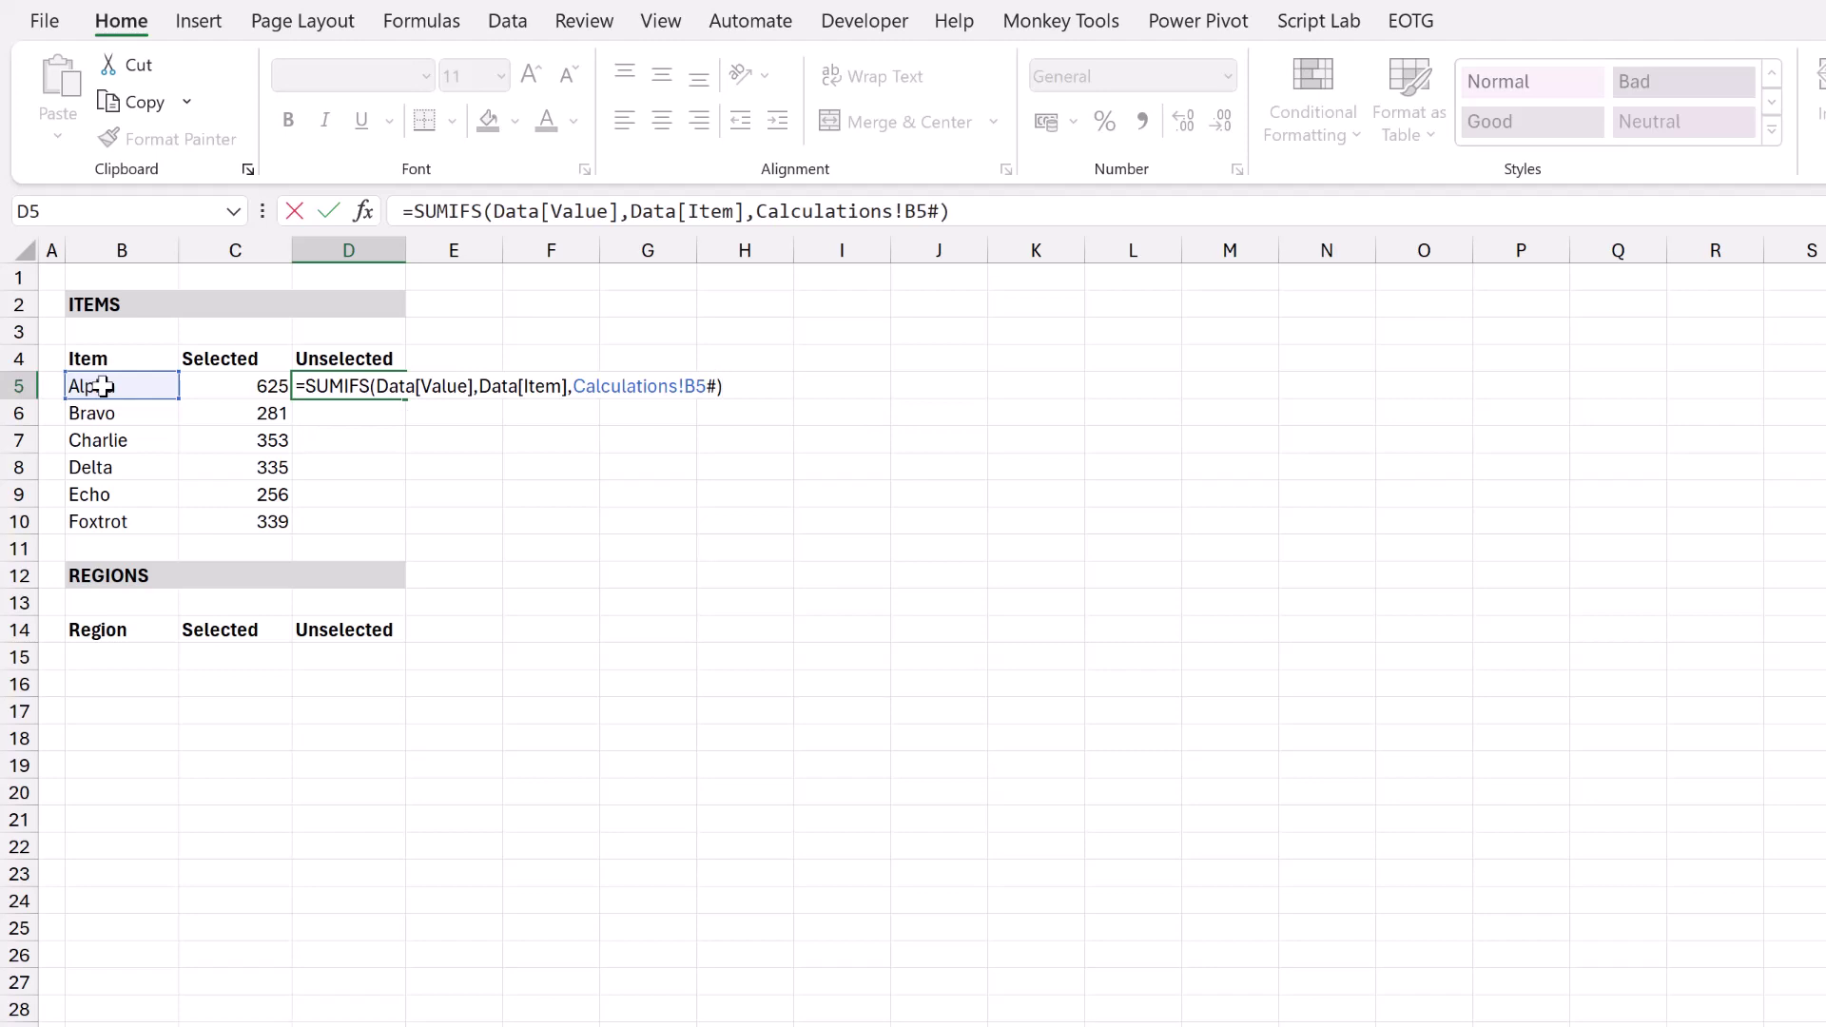
{"action": "type", "text": "-"}
{"action": "left_click", "coordinate": [211, 389]}
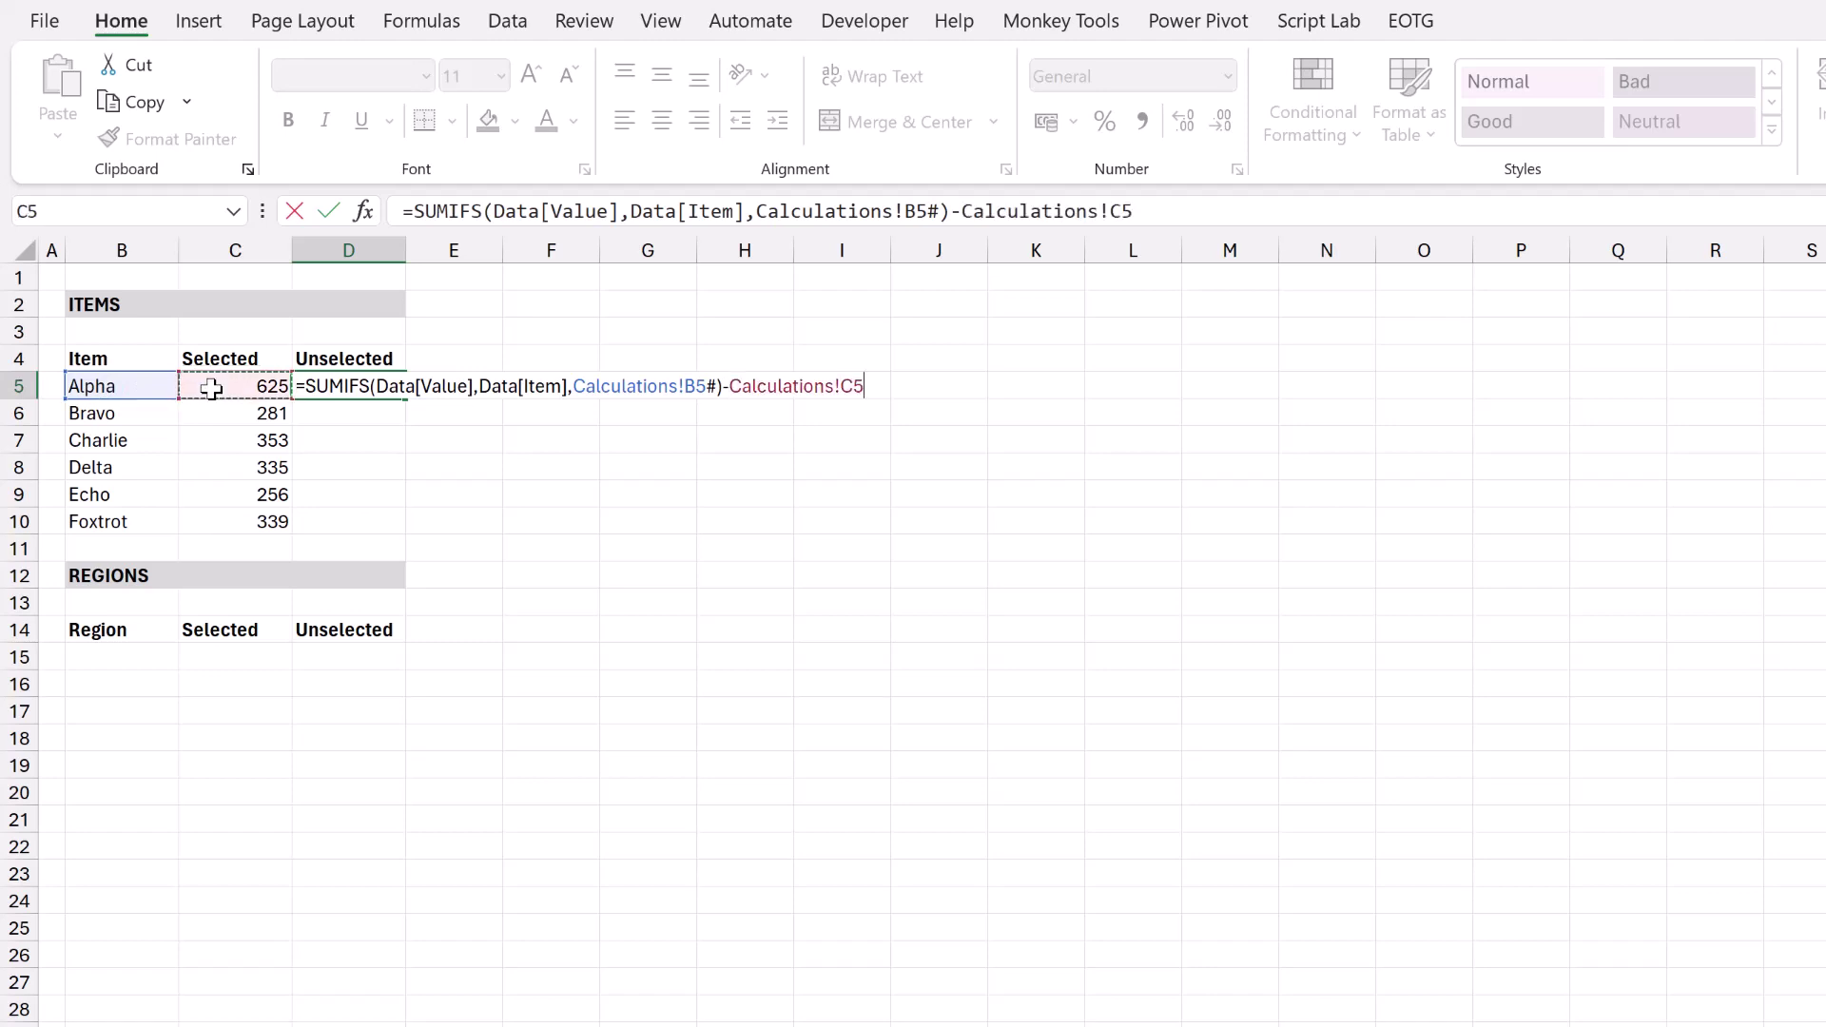
{"action": "type", "text": "#"}
{"action": "key", "text": "Return"}
{"action": "left_click", "coordinate": [342, 379]}
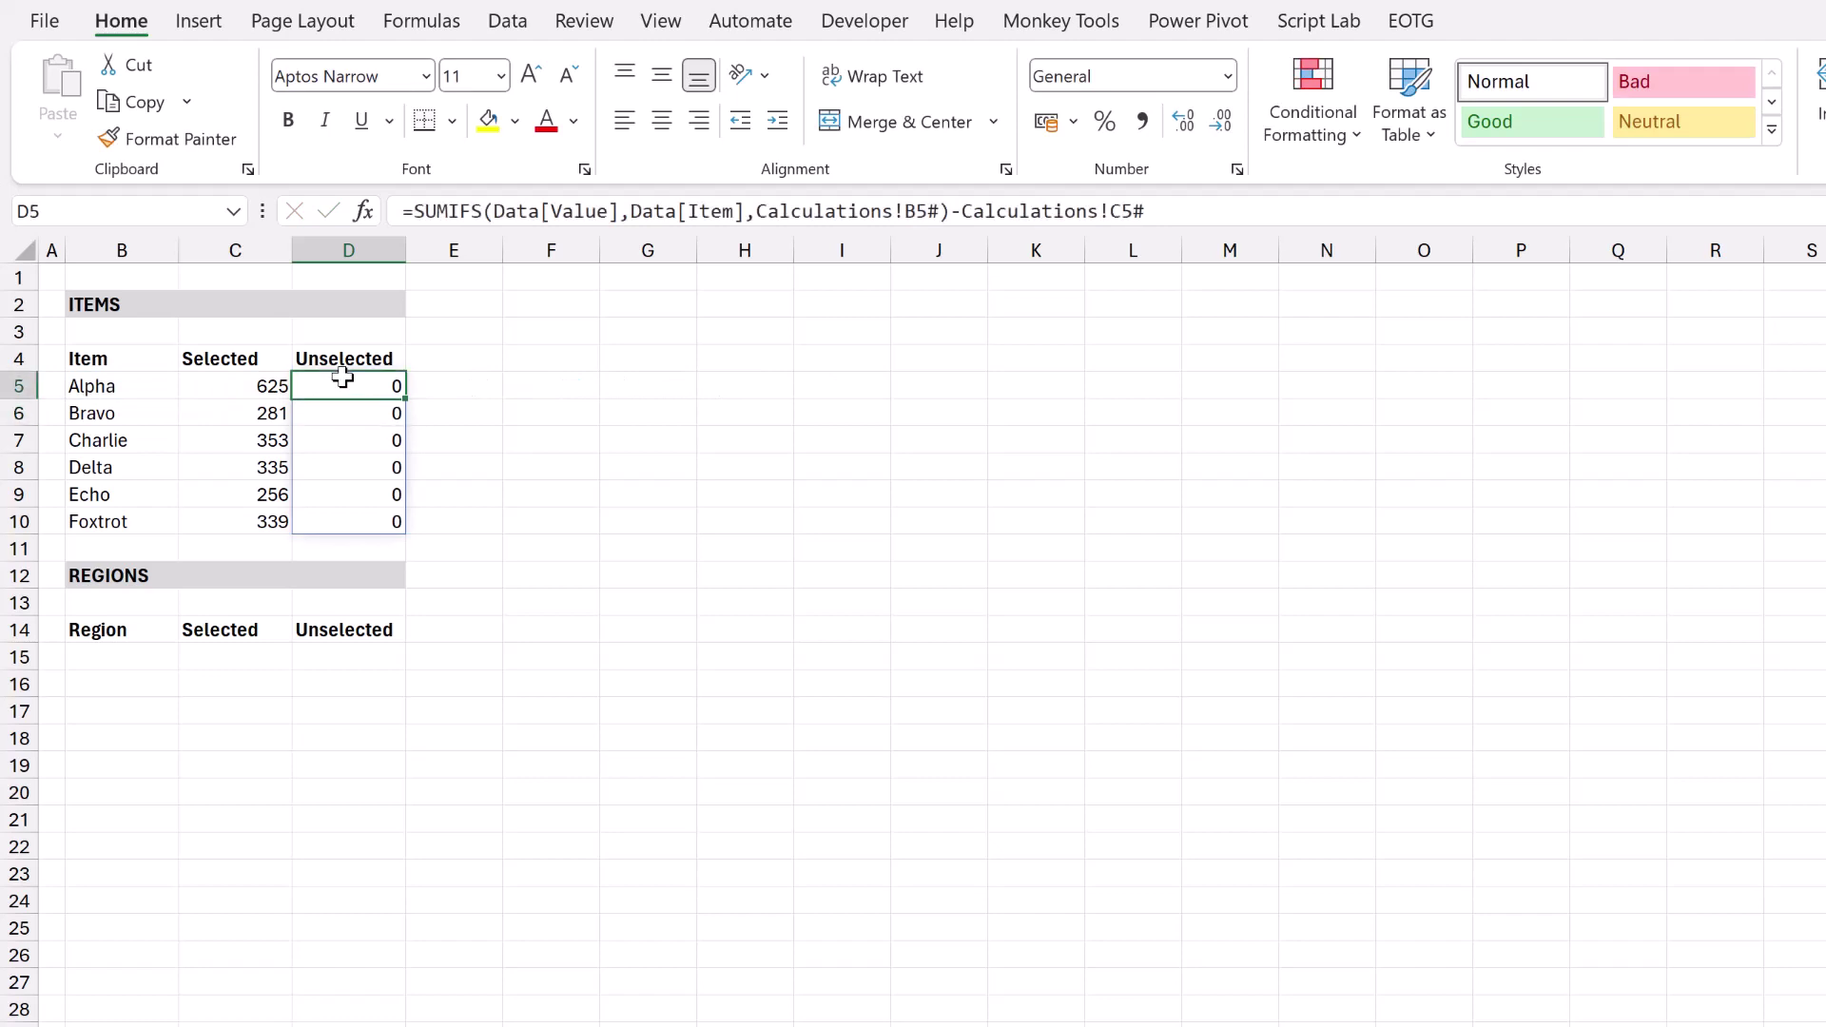
{"action": "left_click_drag", "start_coordinate": [342, 379], "coordinate": [358, 511]}
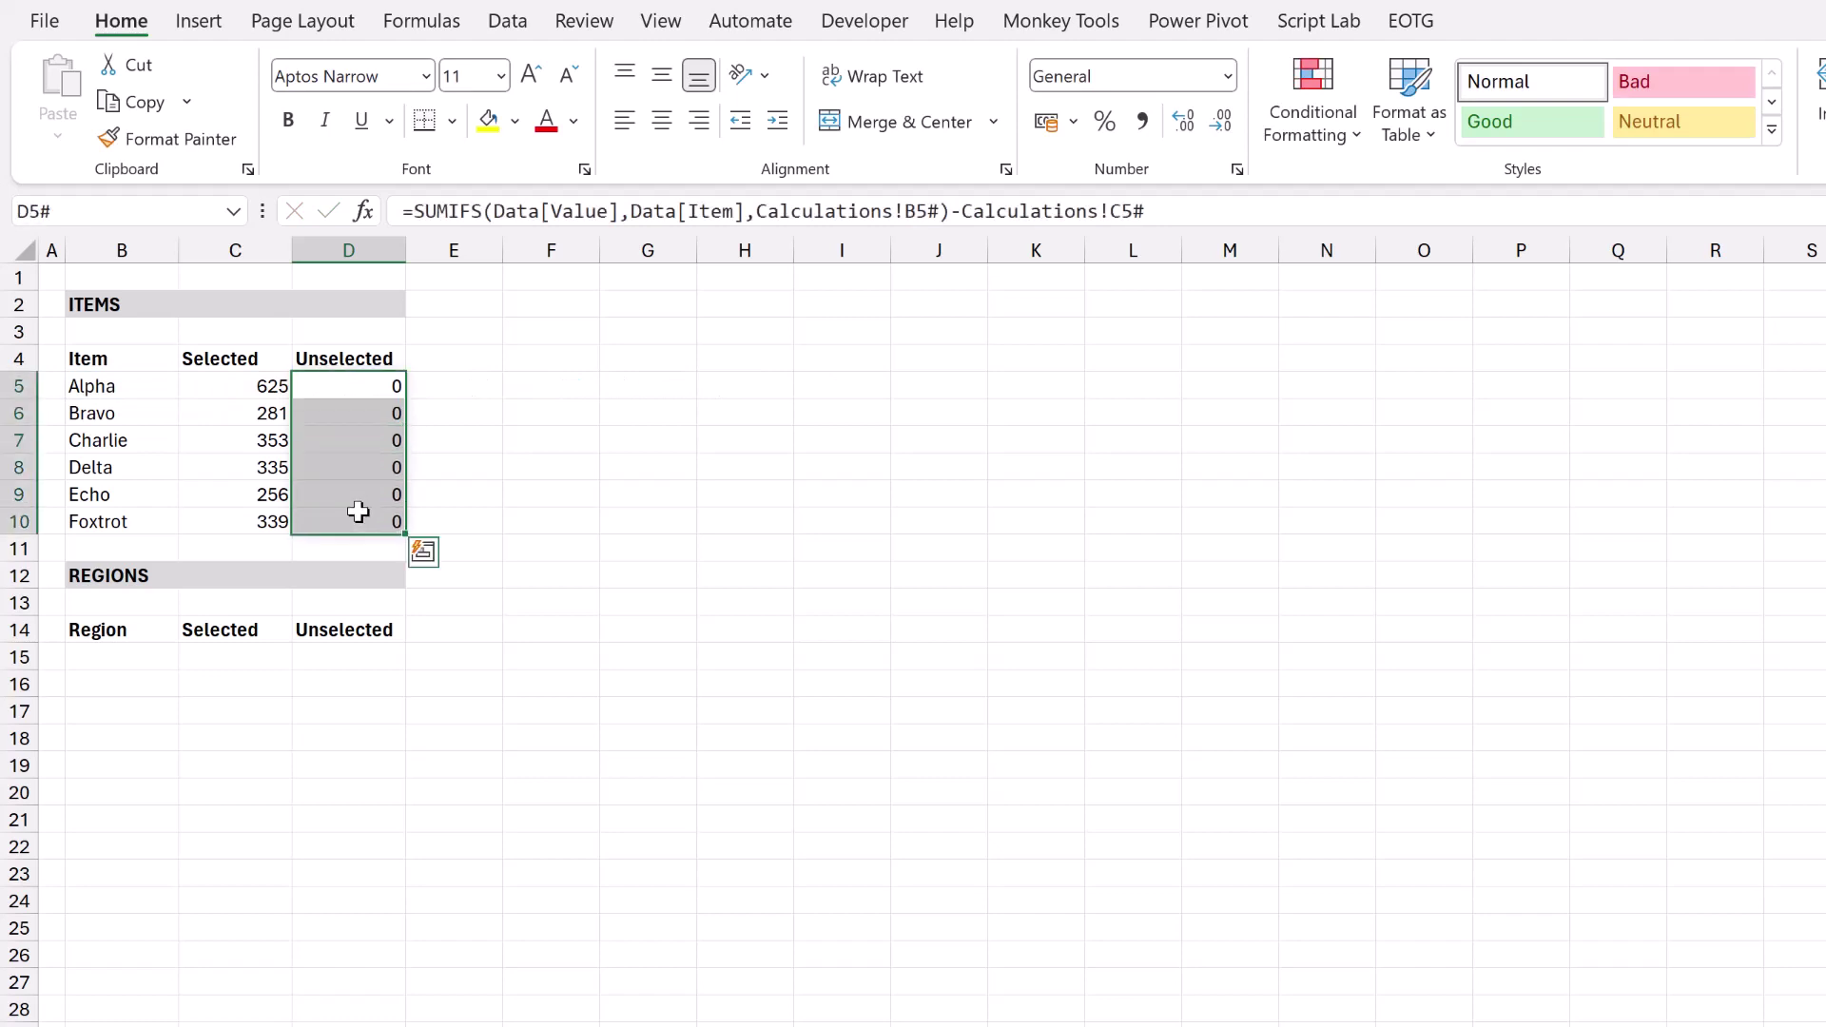
Enter =SORT(UNIQUE(Data[Region])) in B15, spilling East, North, South and West.
{"action": "left_click", "coordinate": [168, 650]}
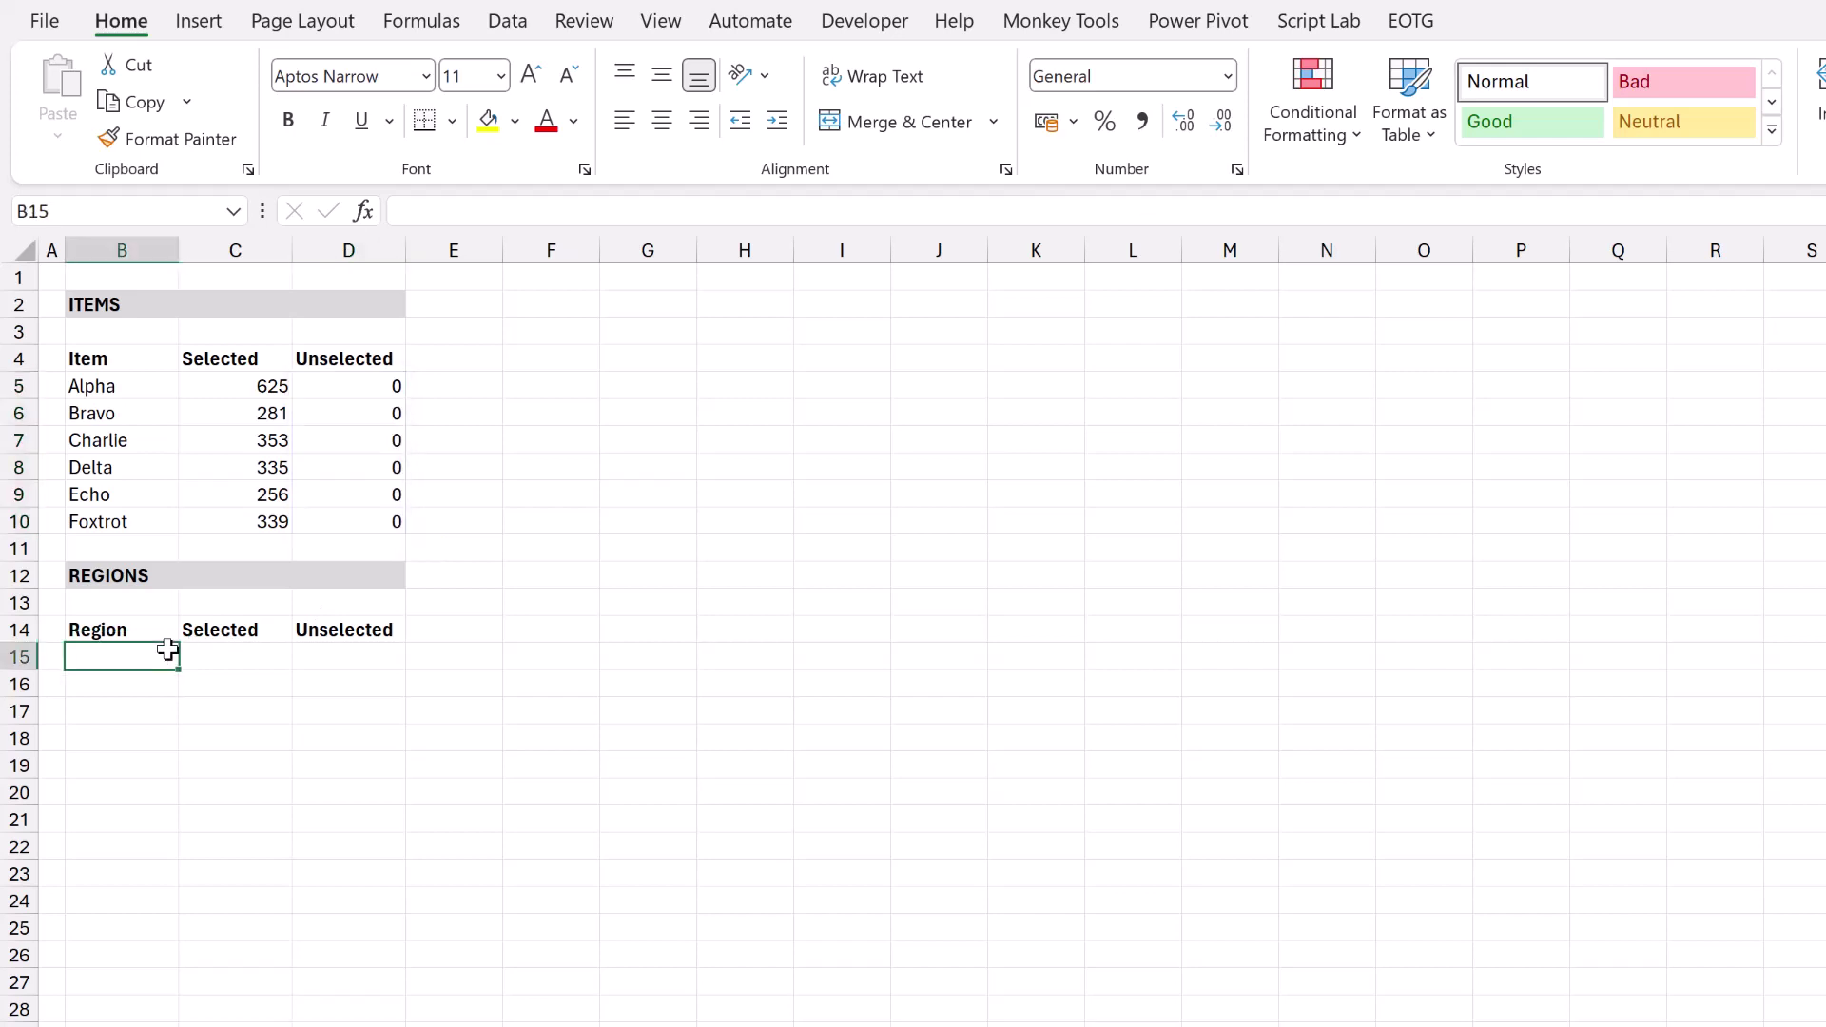
{"action": "type", "text": "=SORT"}
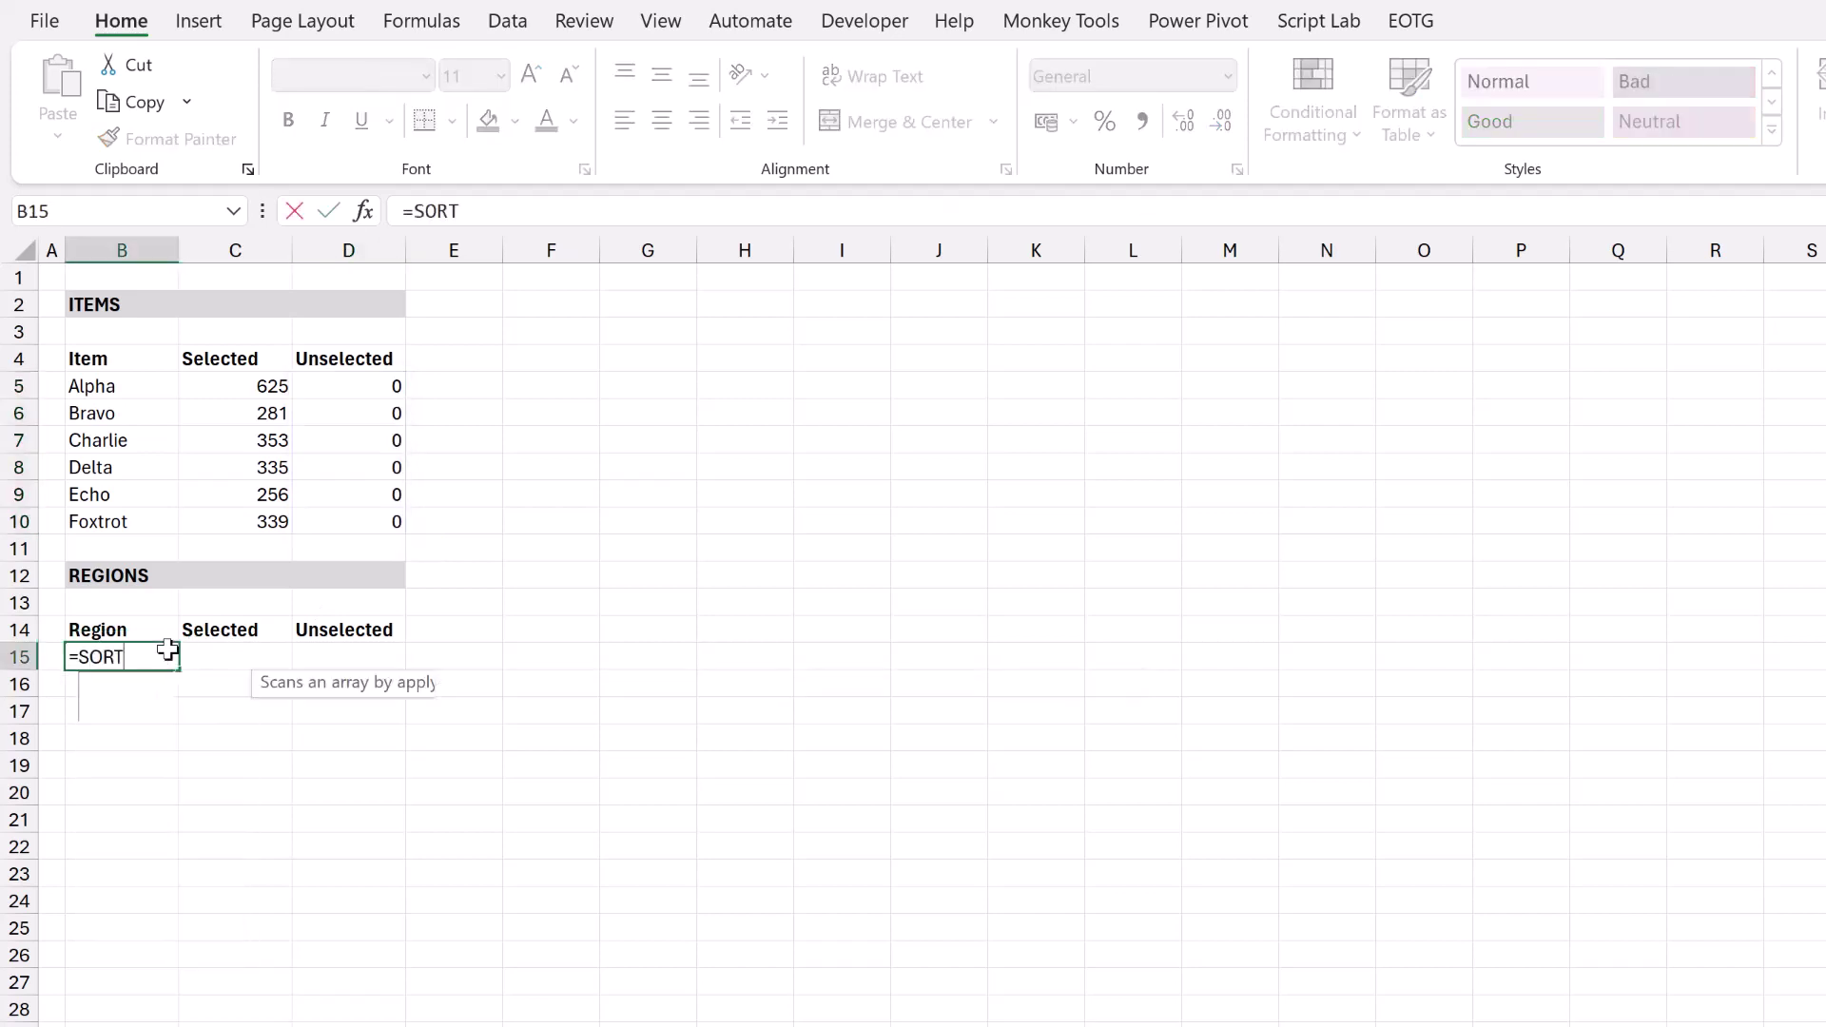
{"action": "type", "text": "(UN"}
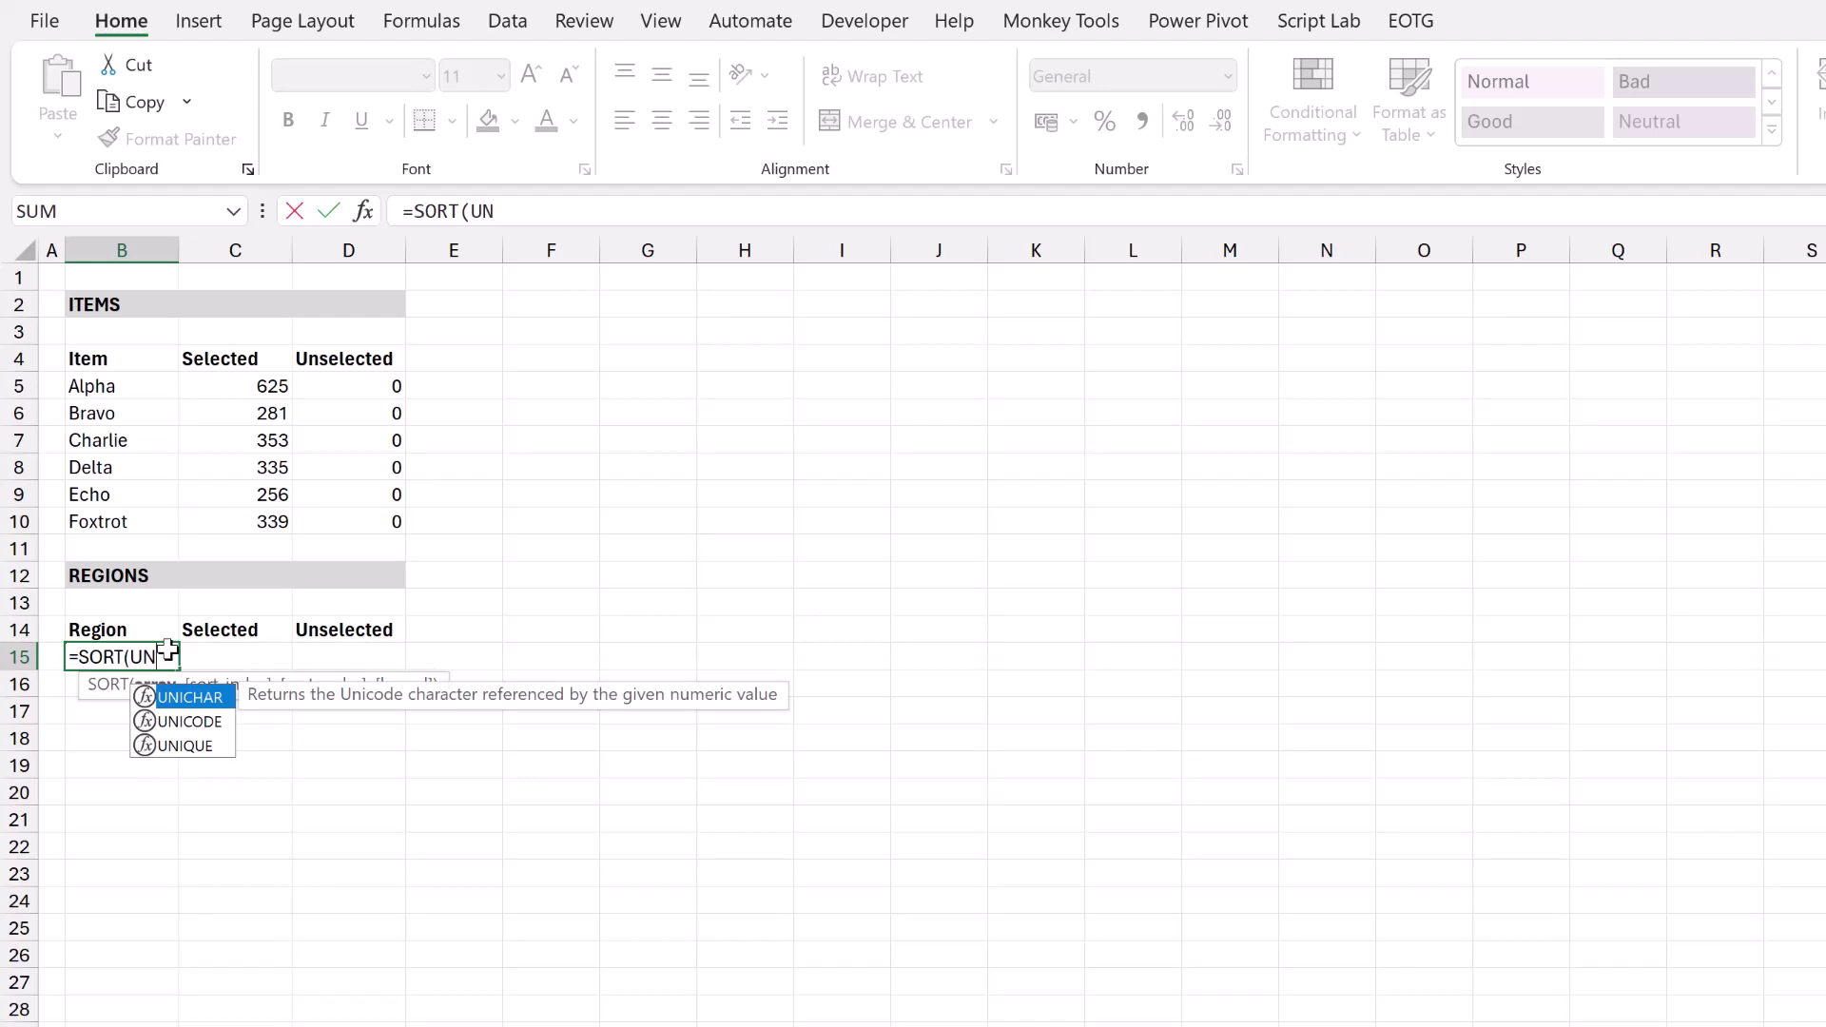
{"action": "type", "text": "IQUE("}
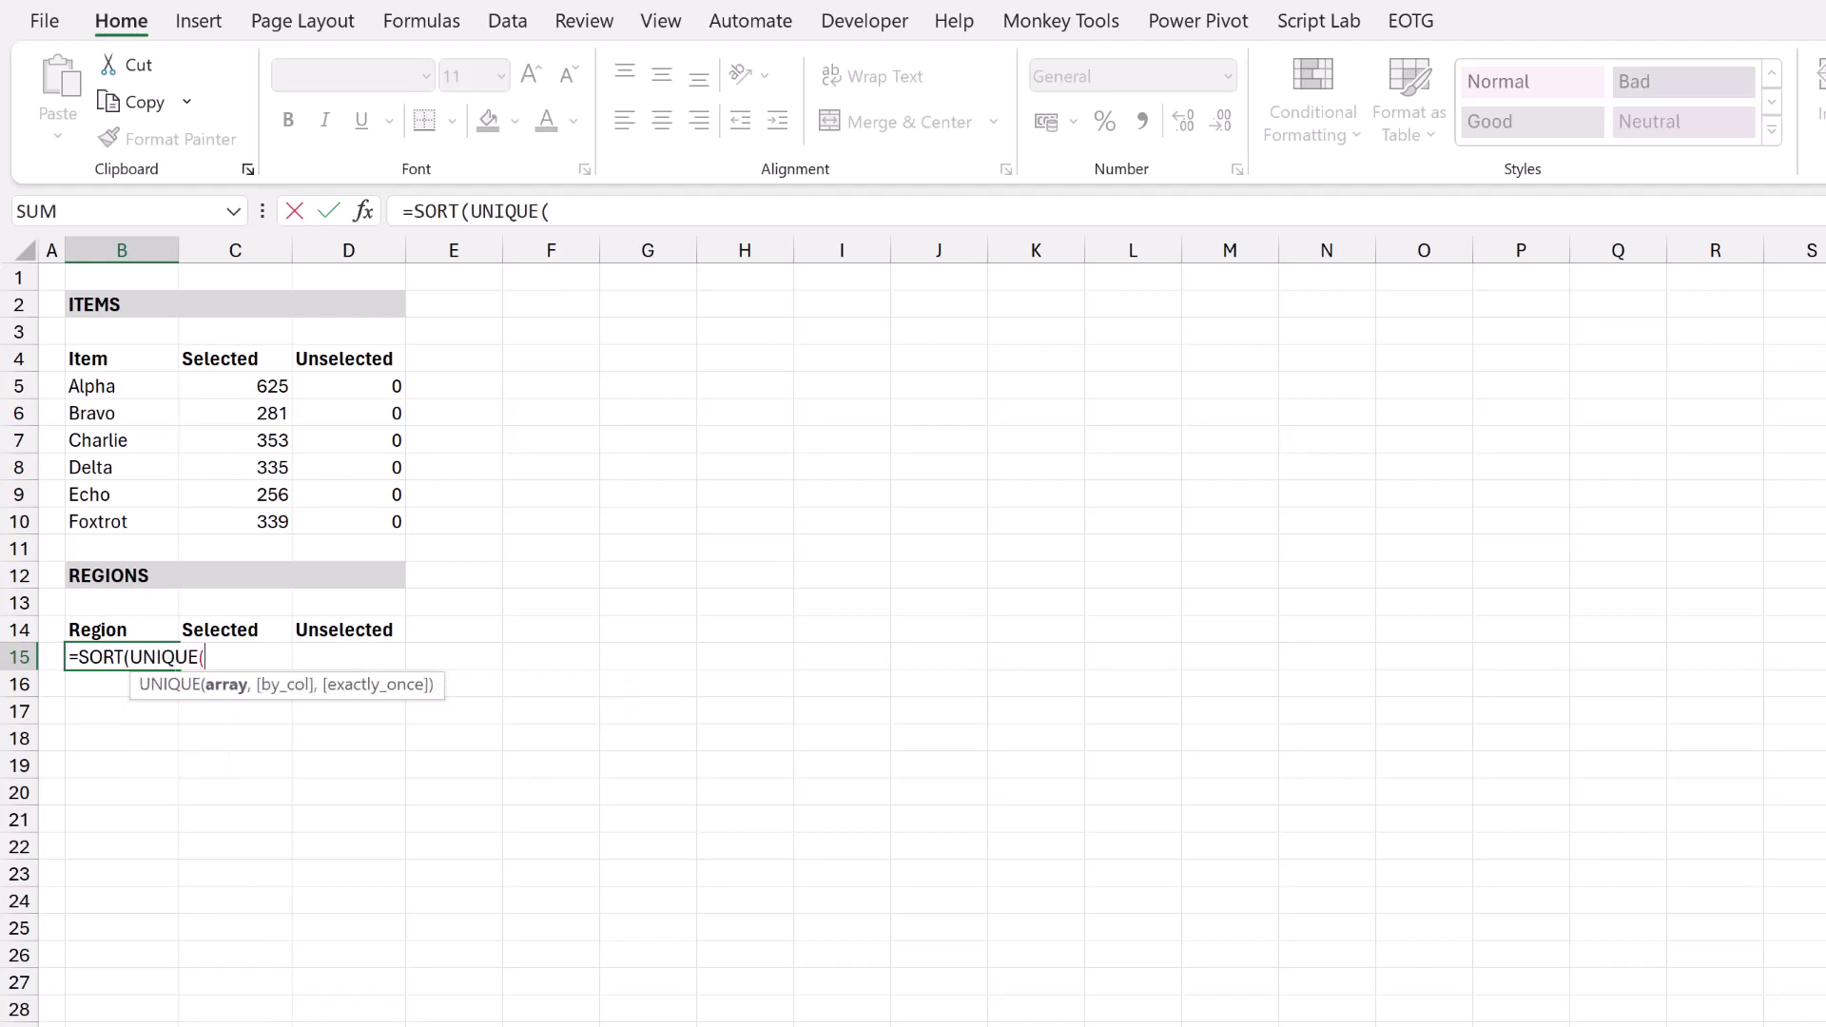
{"action": "key", "text": "ctrl+Page_Down"}
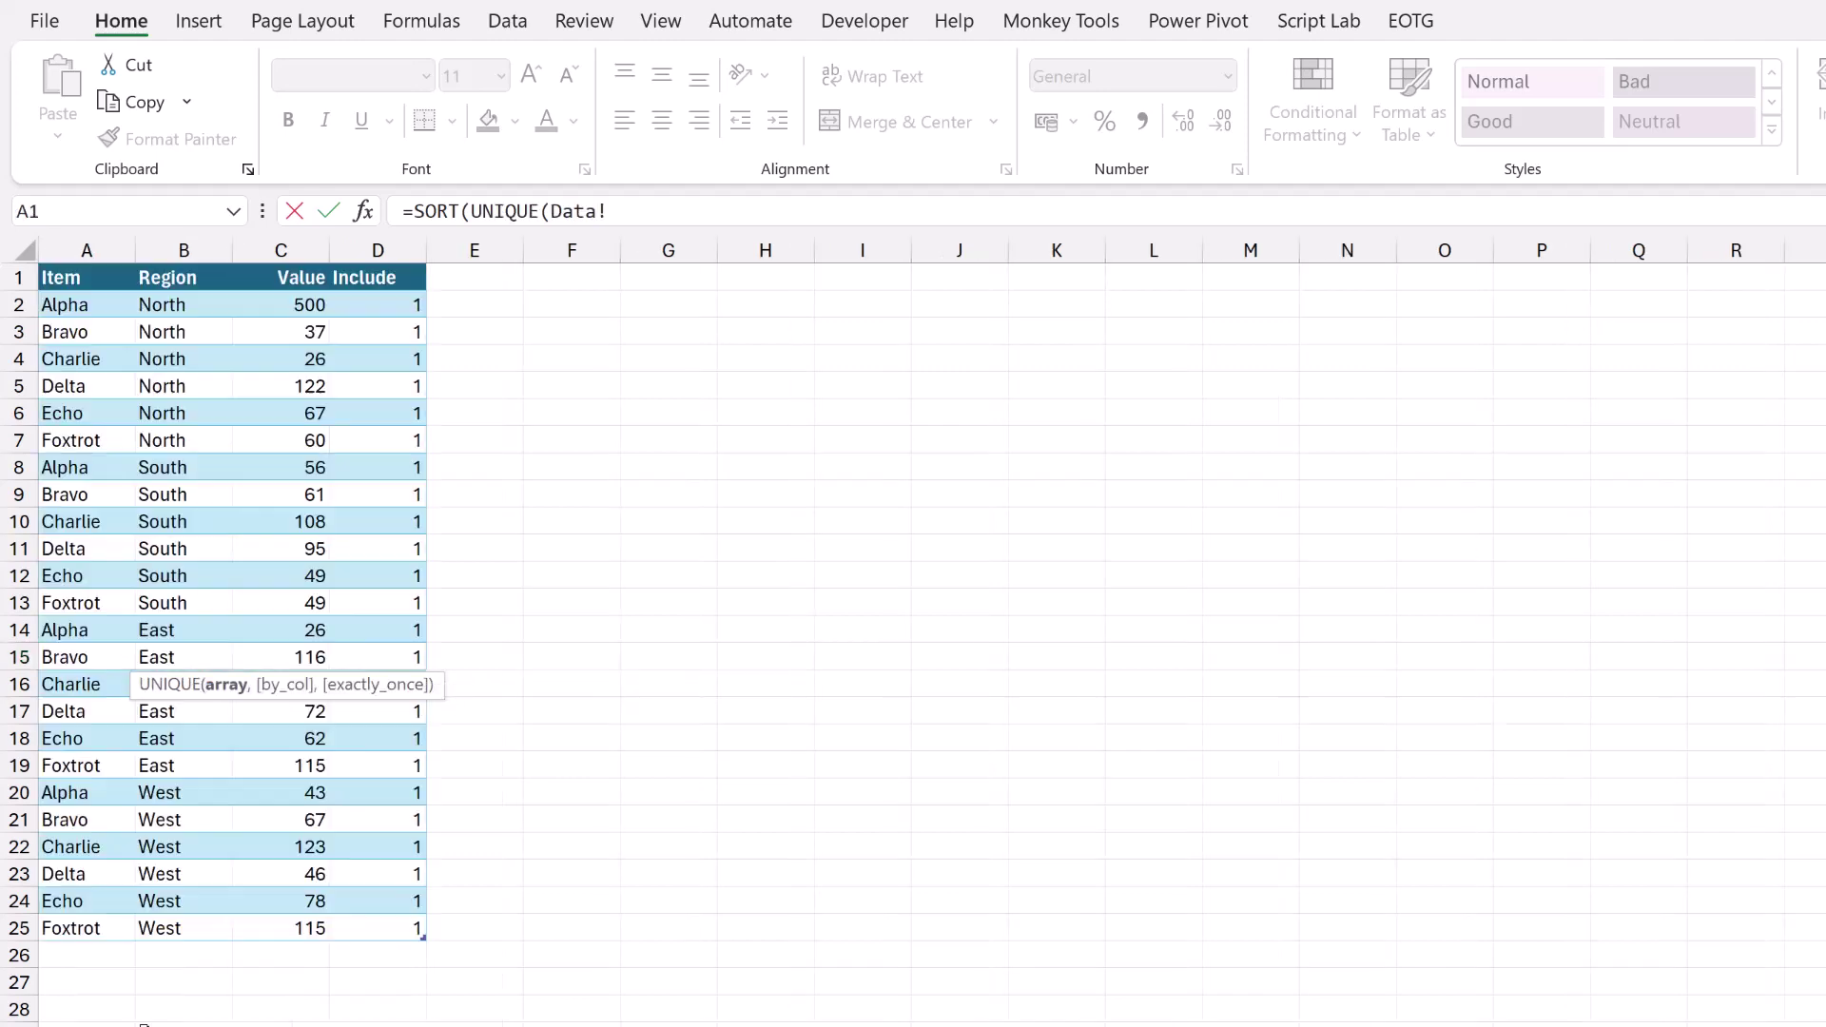
{"action": "left_click", "coordinate": [189, 257]}
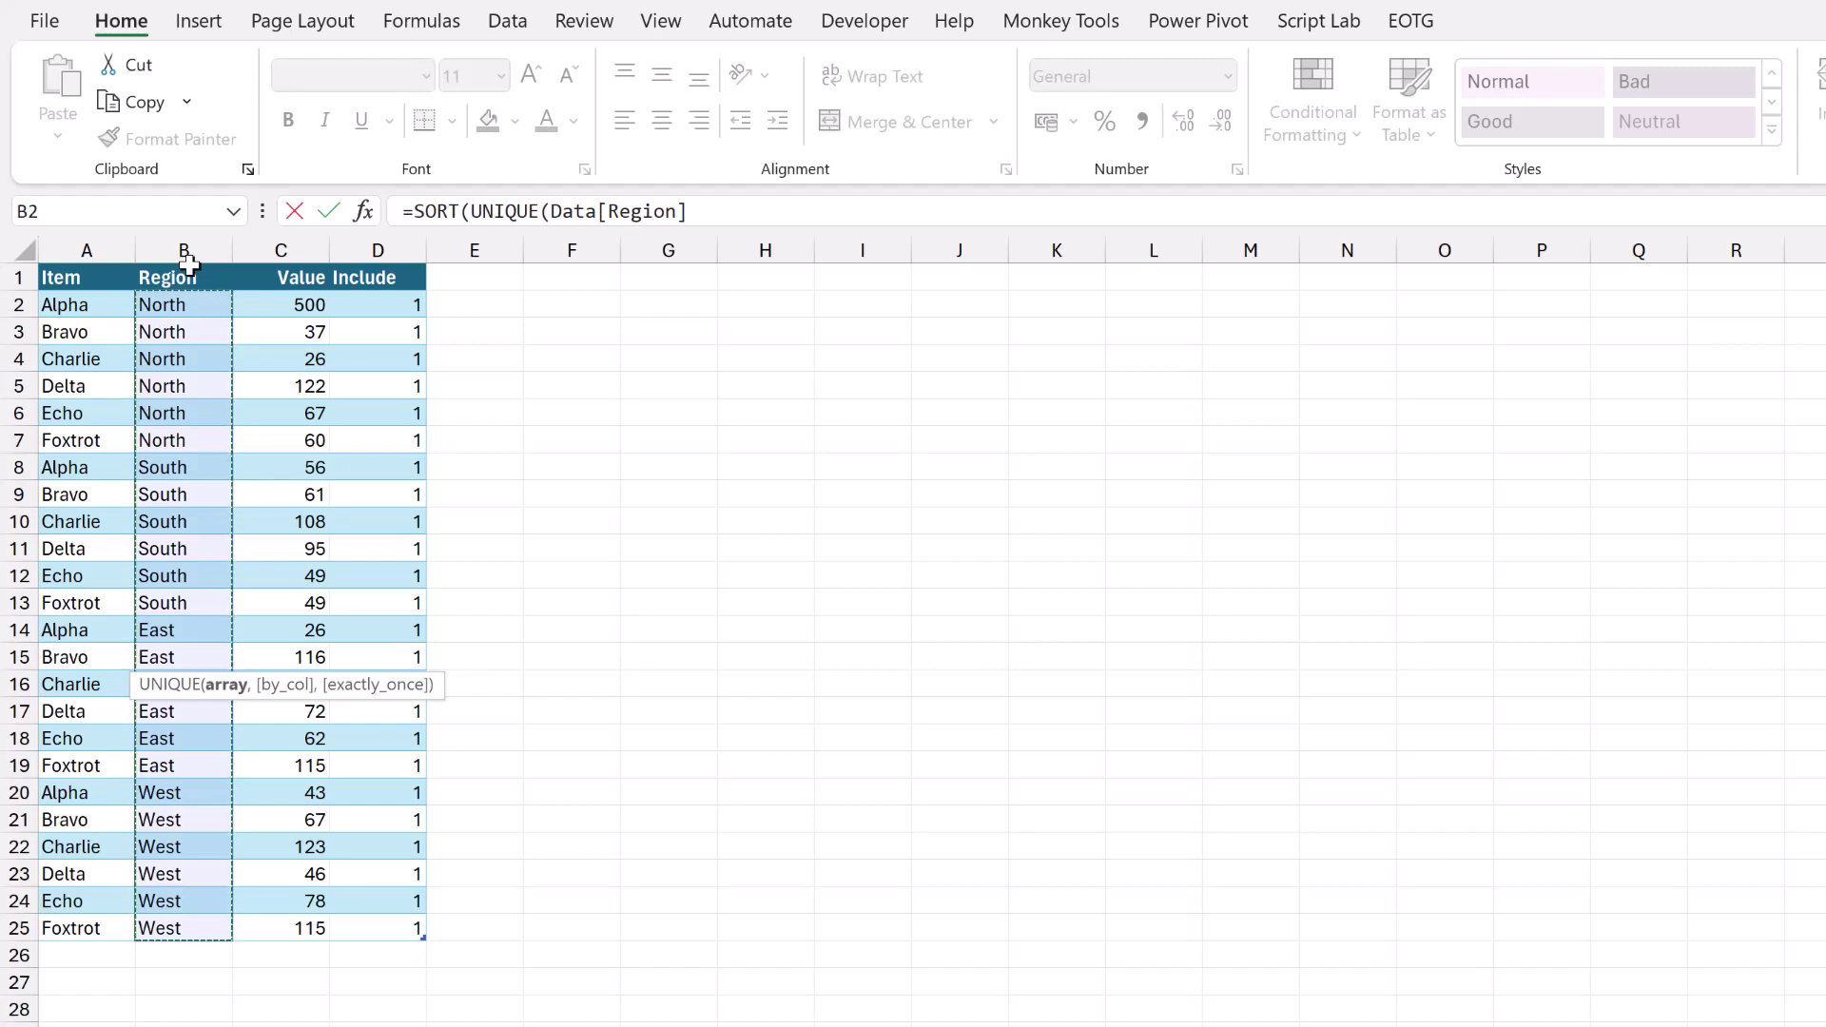
{"action": "type", "text": ")"}
{"action": "key", "text": "Return"}
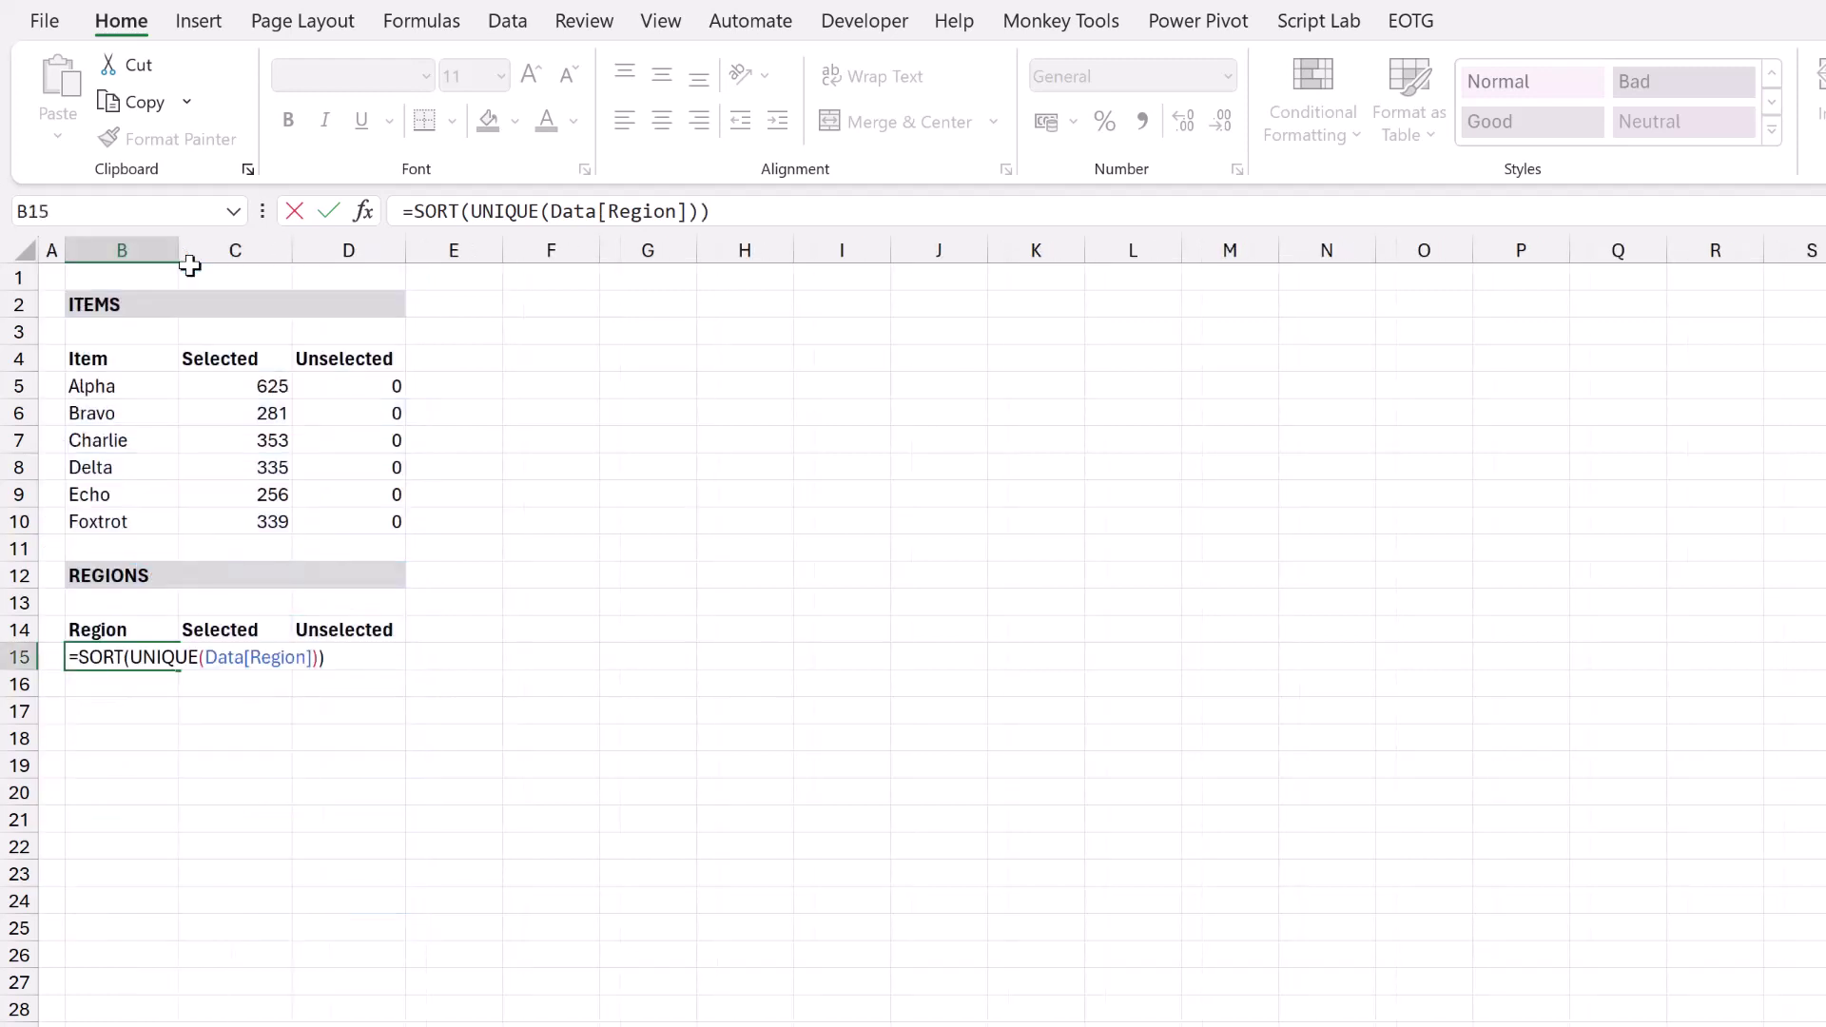
{"action": "left_click", "coordinate": [255, 656]}
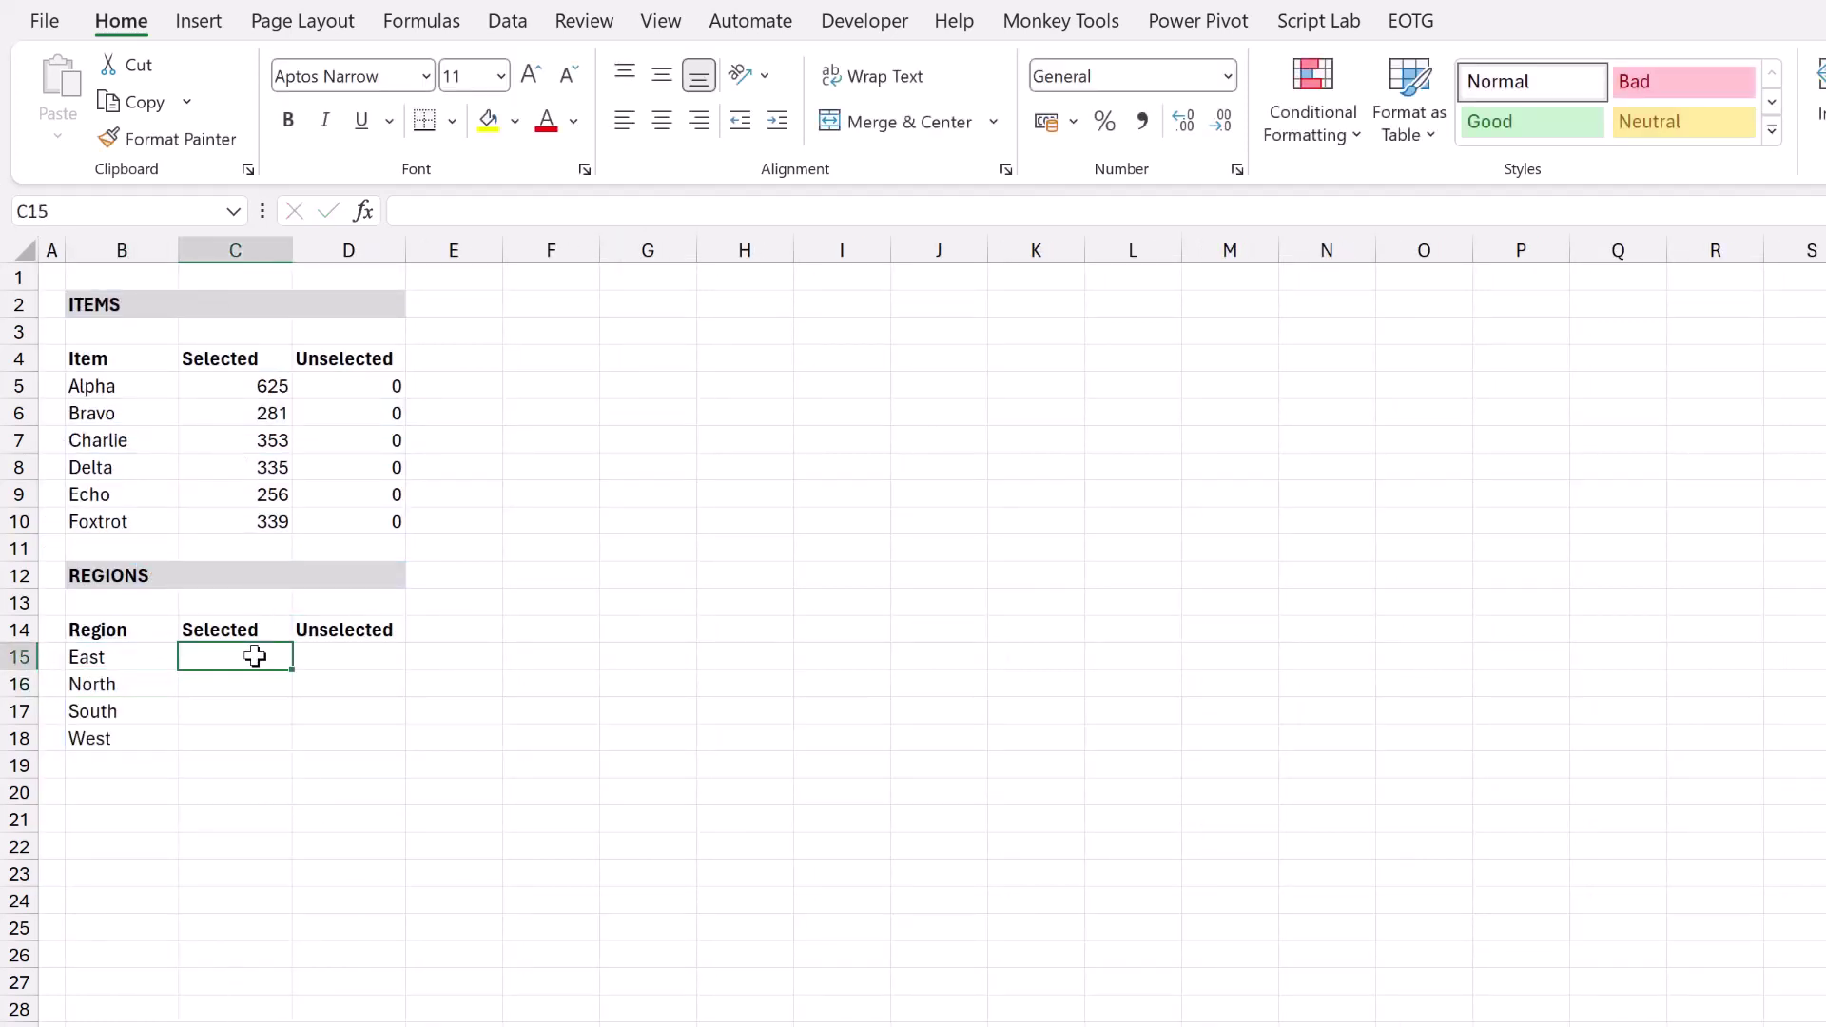
Enter =SUMIFS(Data[Value],Data[Include],1,Data[Region],Calculations!B15#) in C15: East 487, North 812, South 418, West 472.
{"action": "type", "text": "=SUMIFS("}
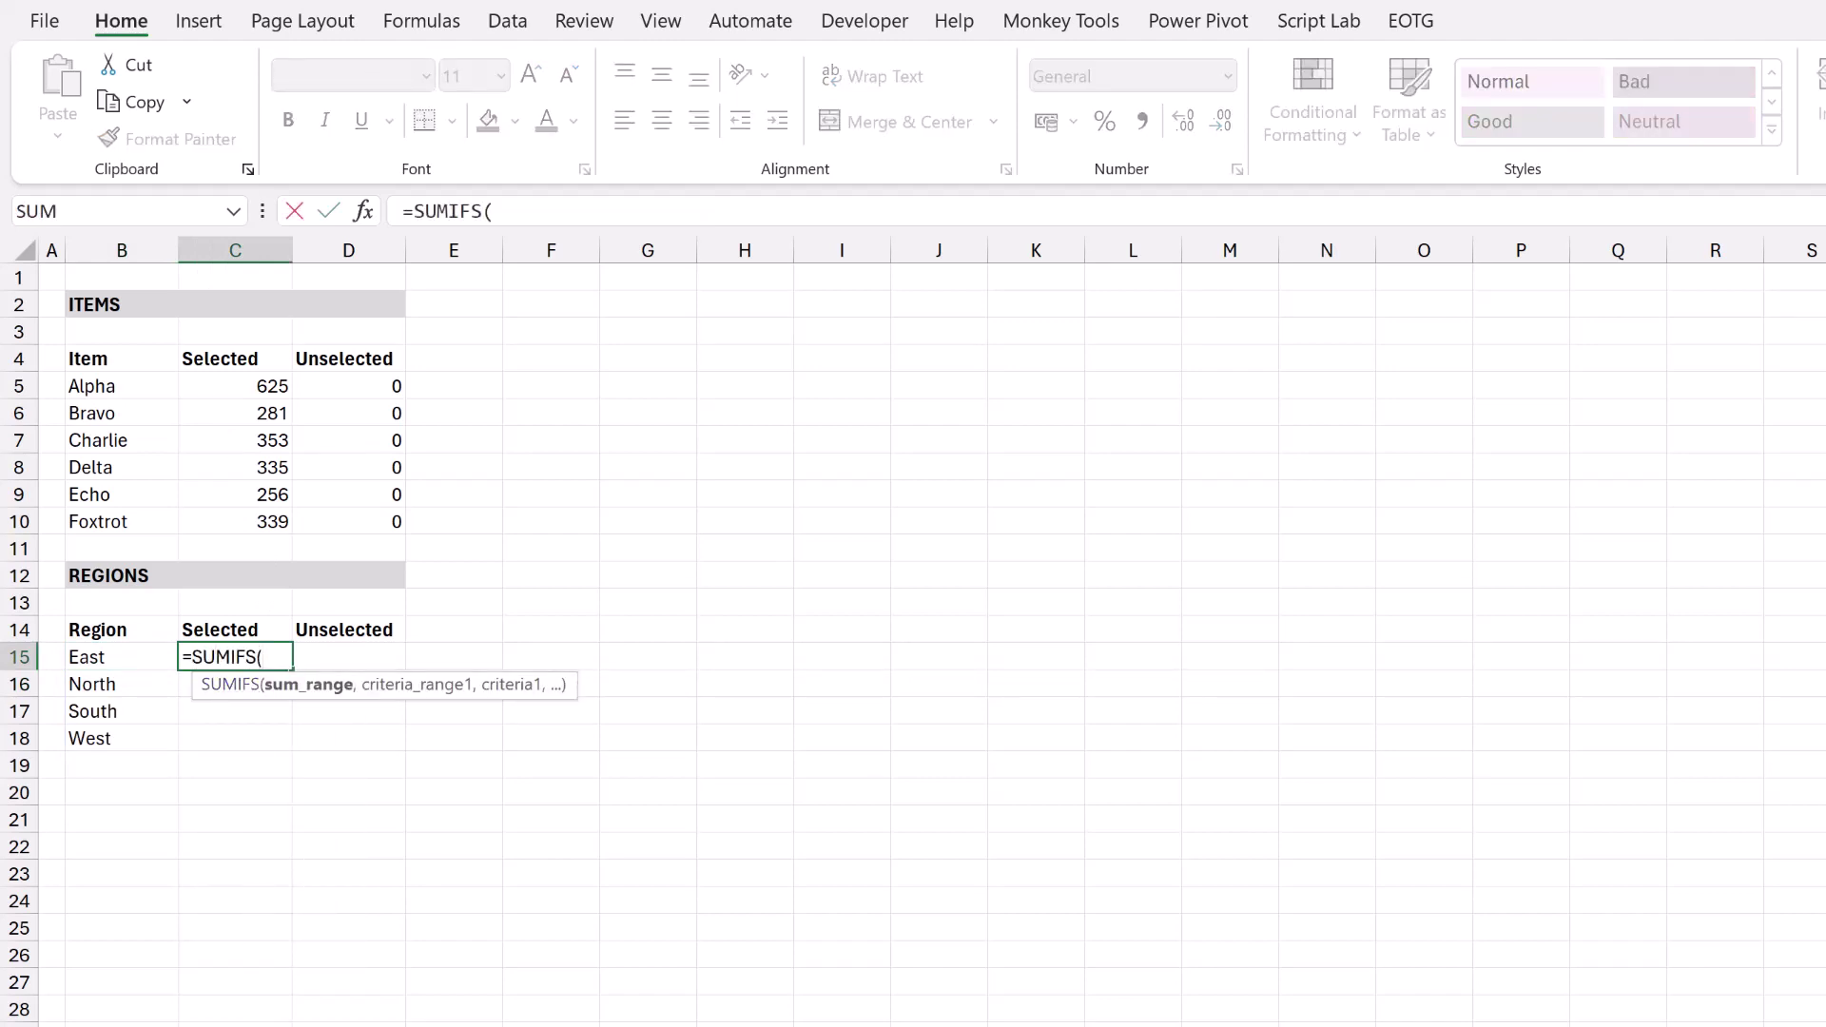
{"action": "key", "text": "ctrl+Page_Down"}
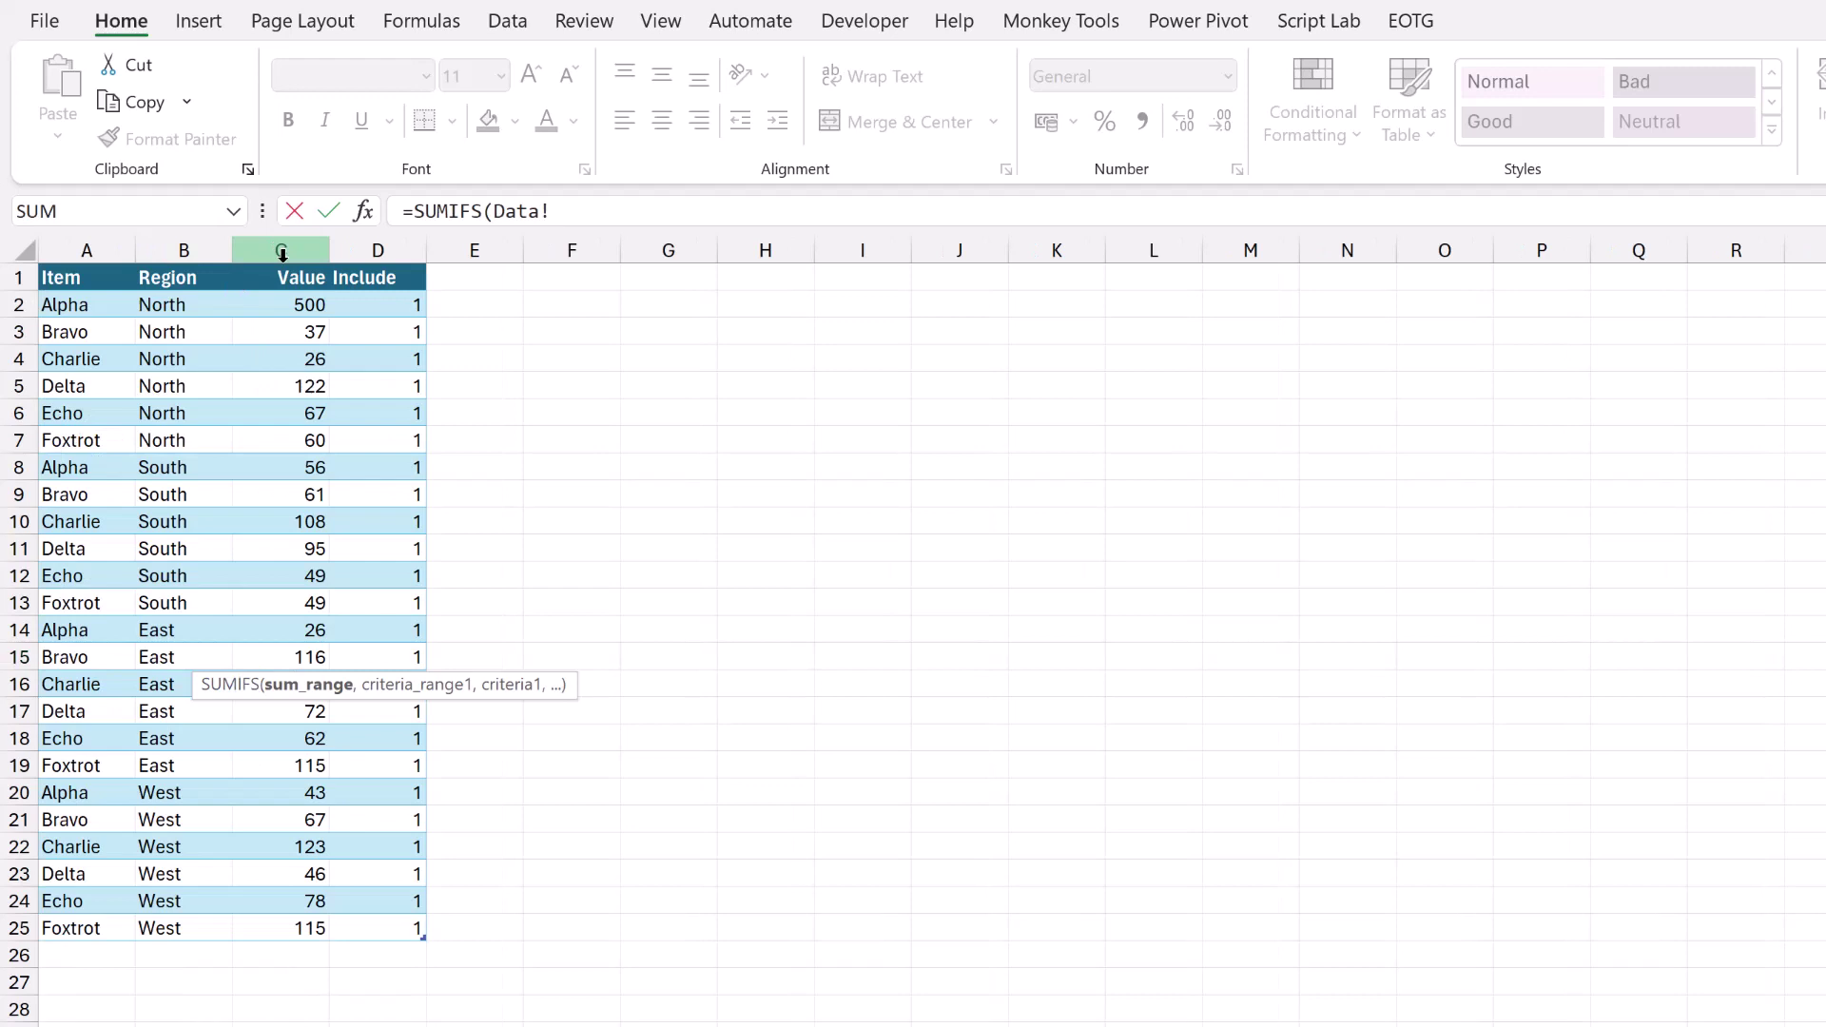
{"action": "left_click", "coordinate": [282, 262]}
{"action": "type", "text": ","}
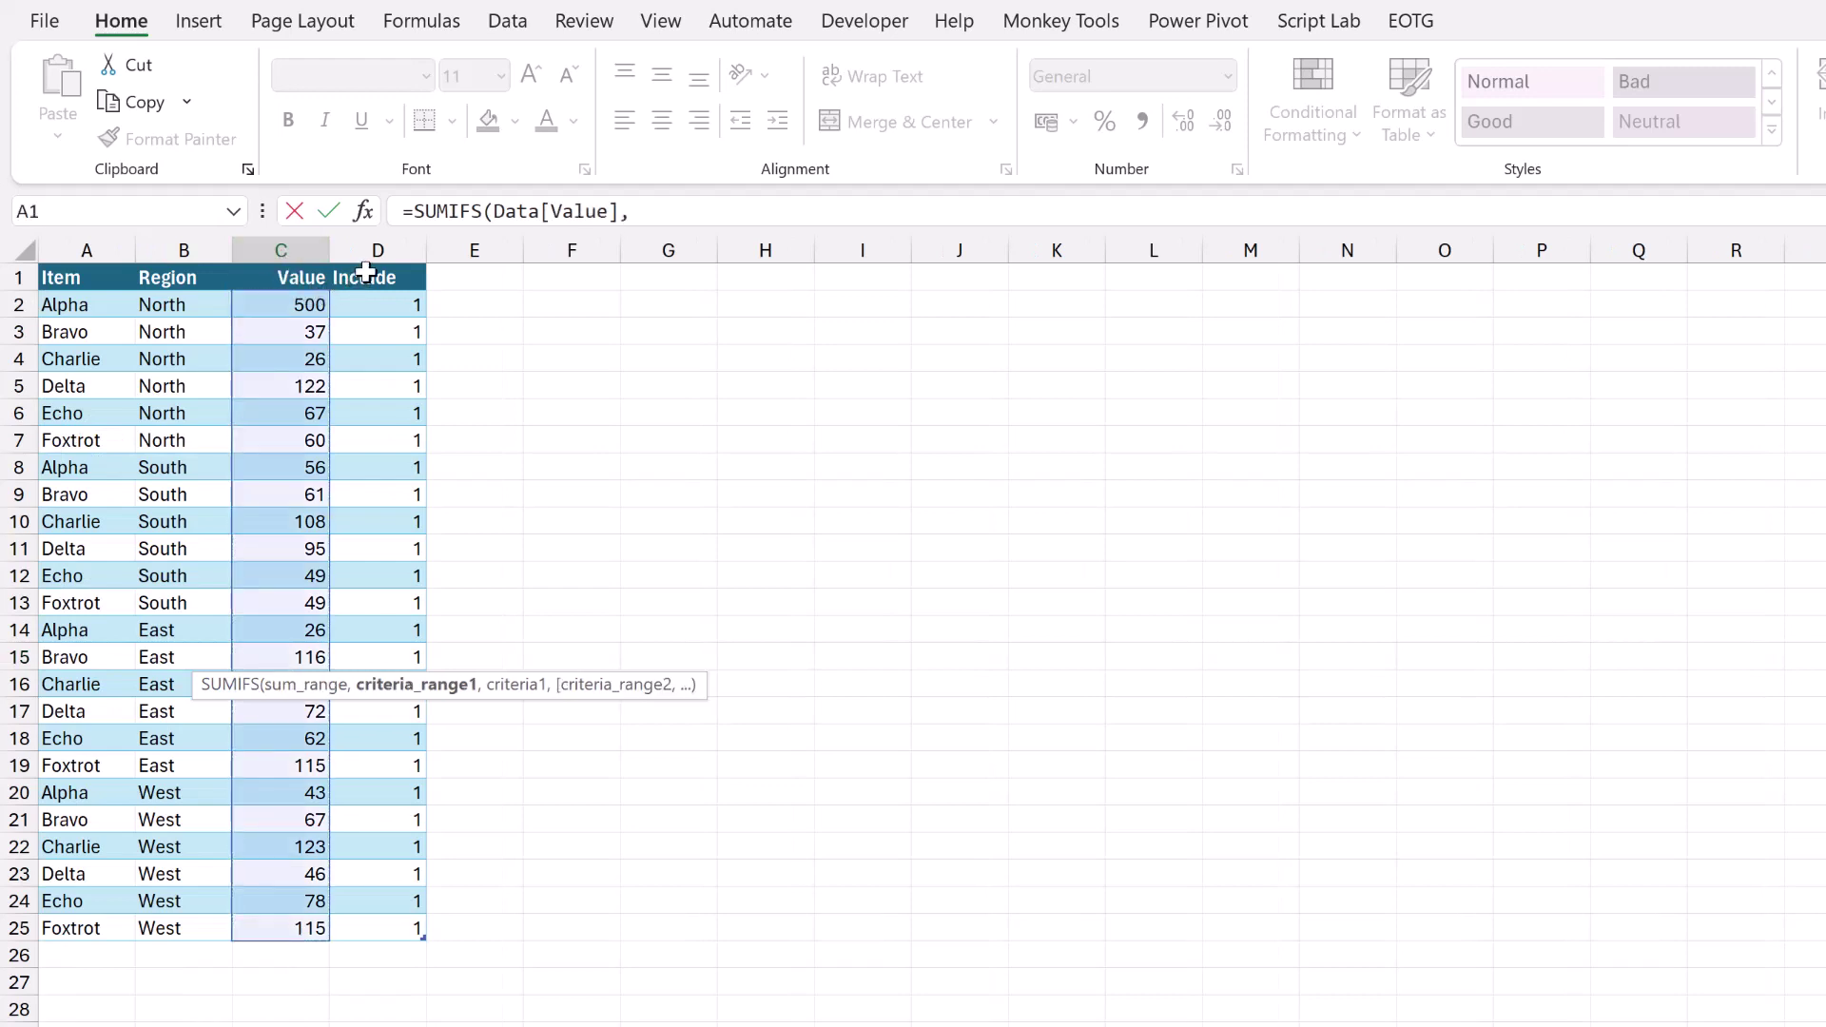
{"action": "left_click", "coordinate": [366, 259]}
{"action": "type", "text": ",1"}
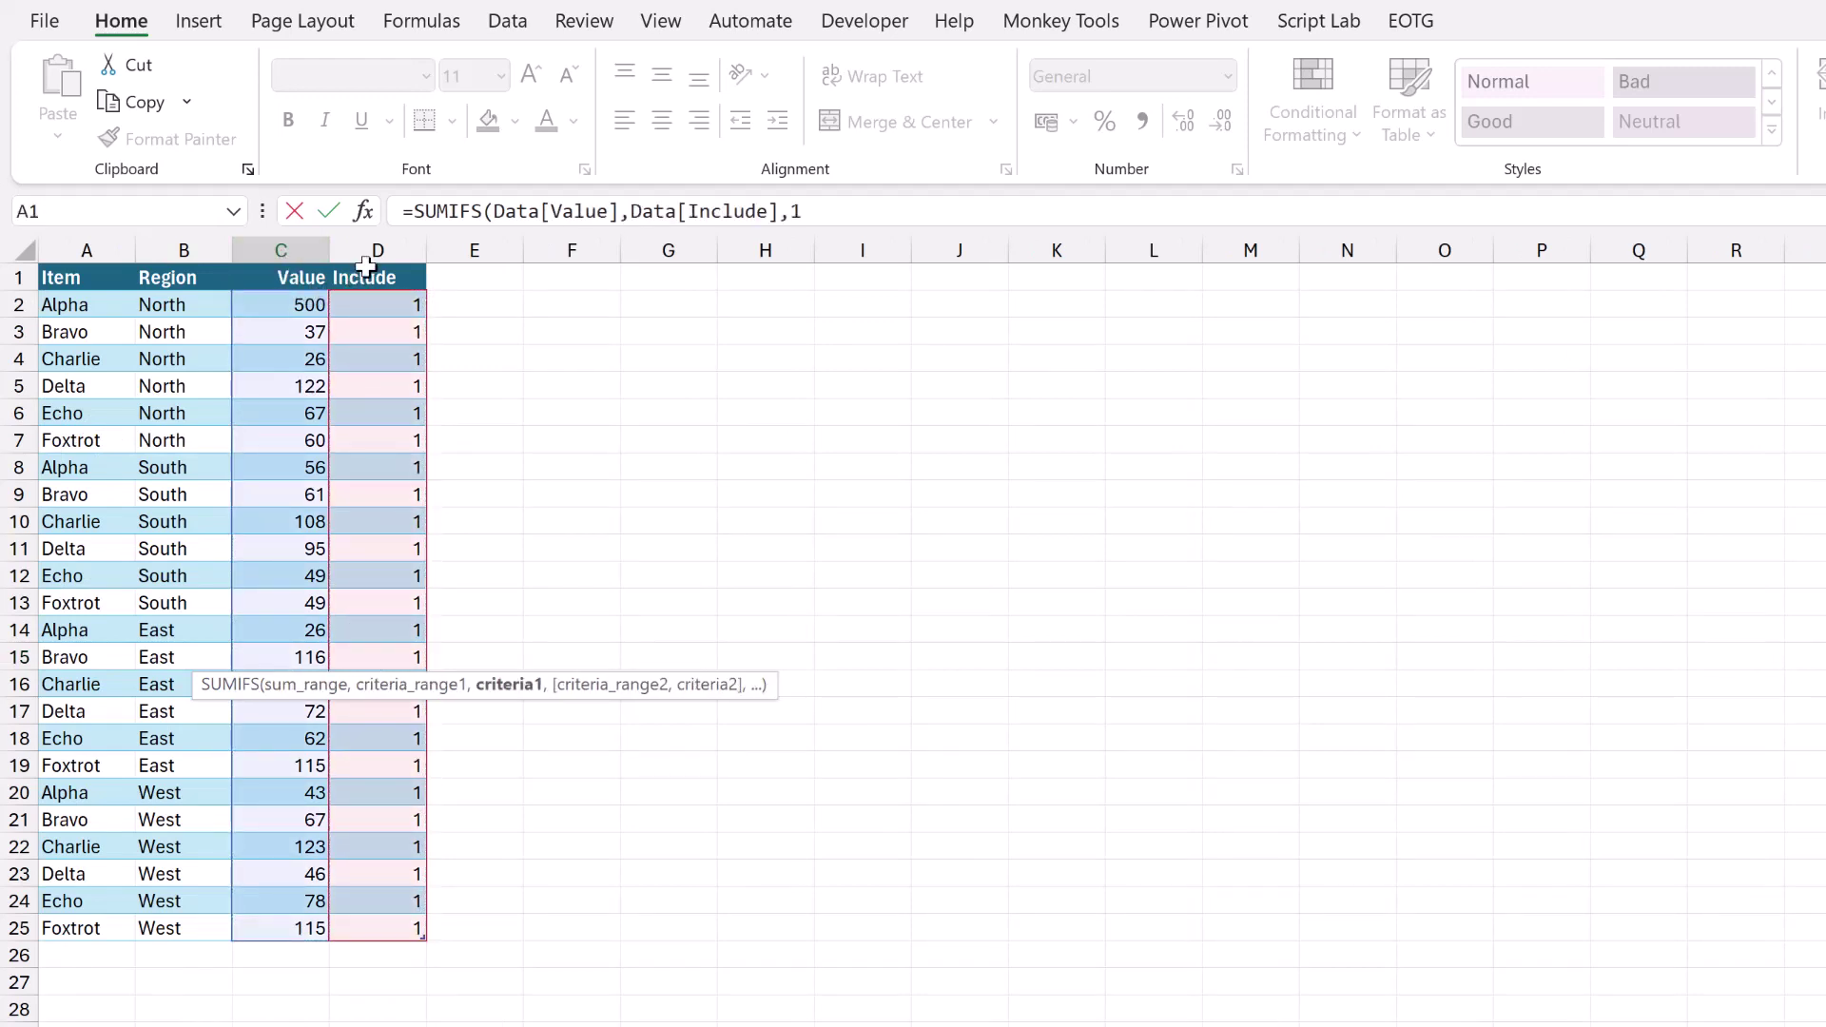
{"action": "type", "text": ","}
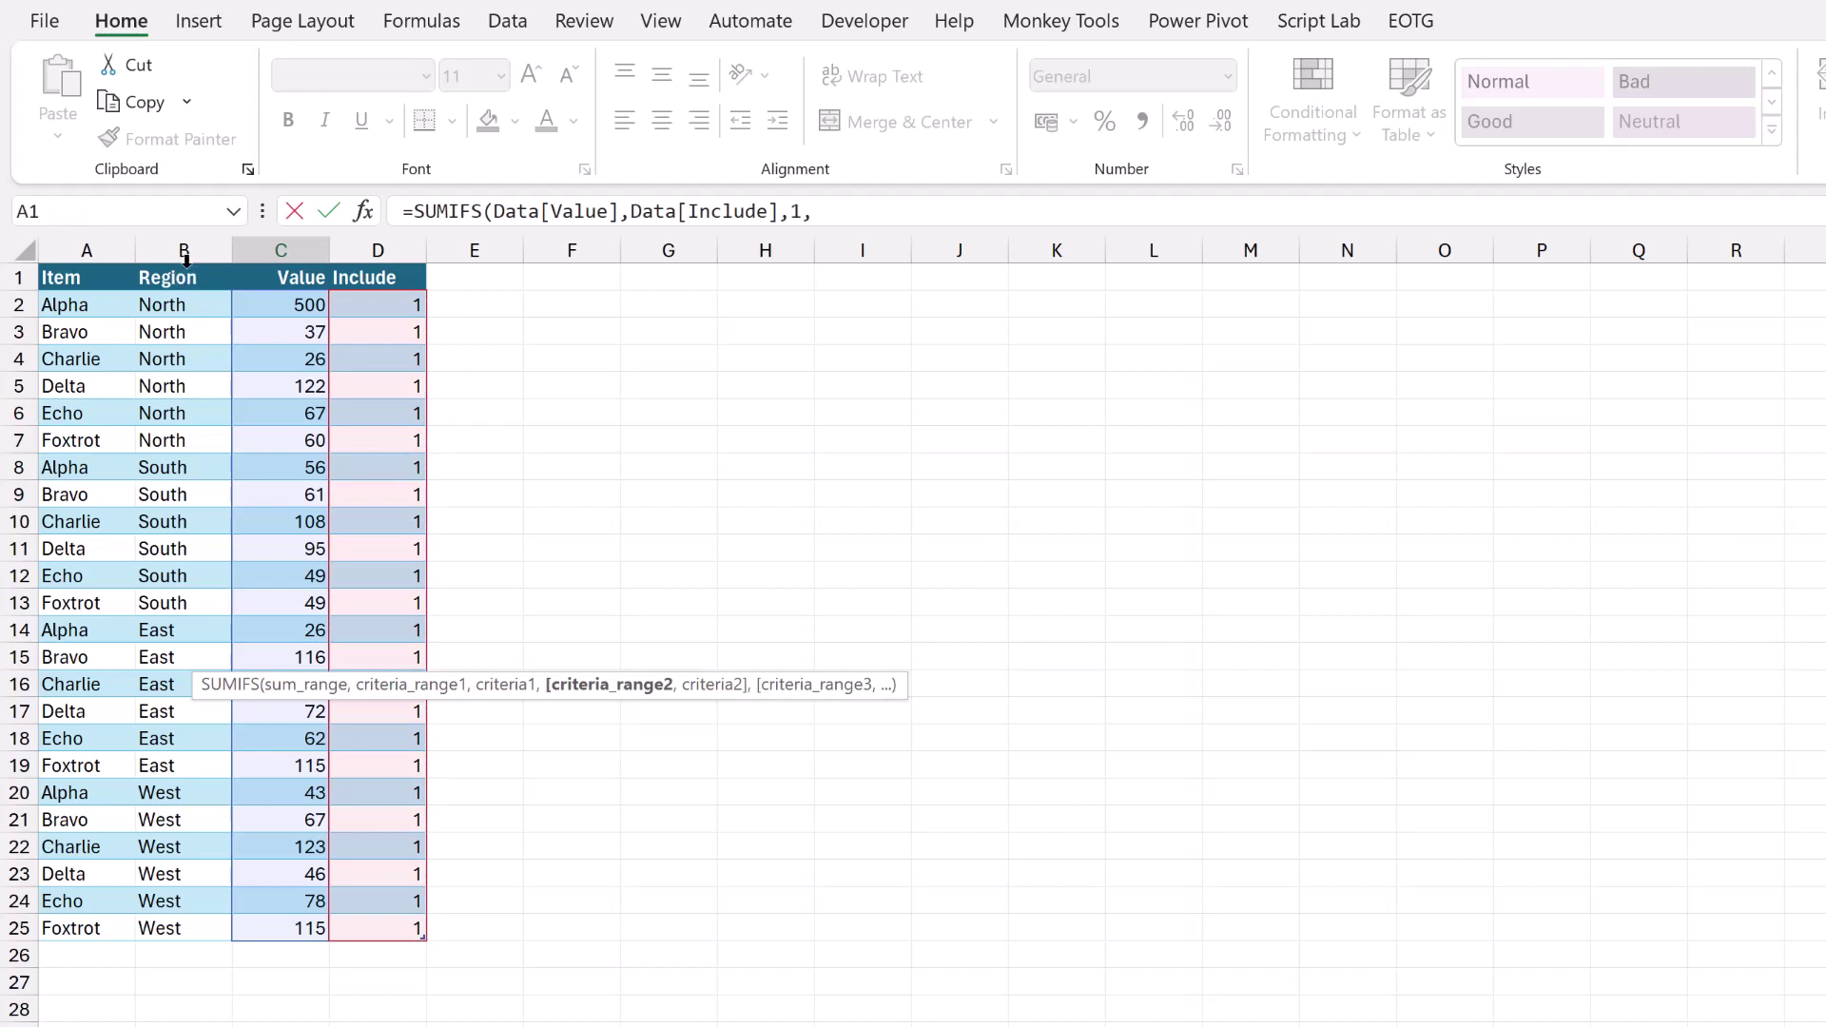
{"action": "left_click", "coordinate": [185, 262]}
{"action": "type", "text": ",Data!"}
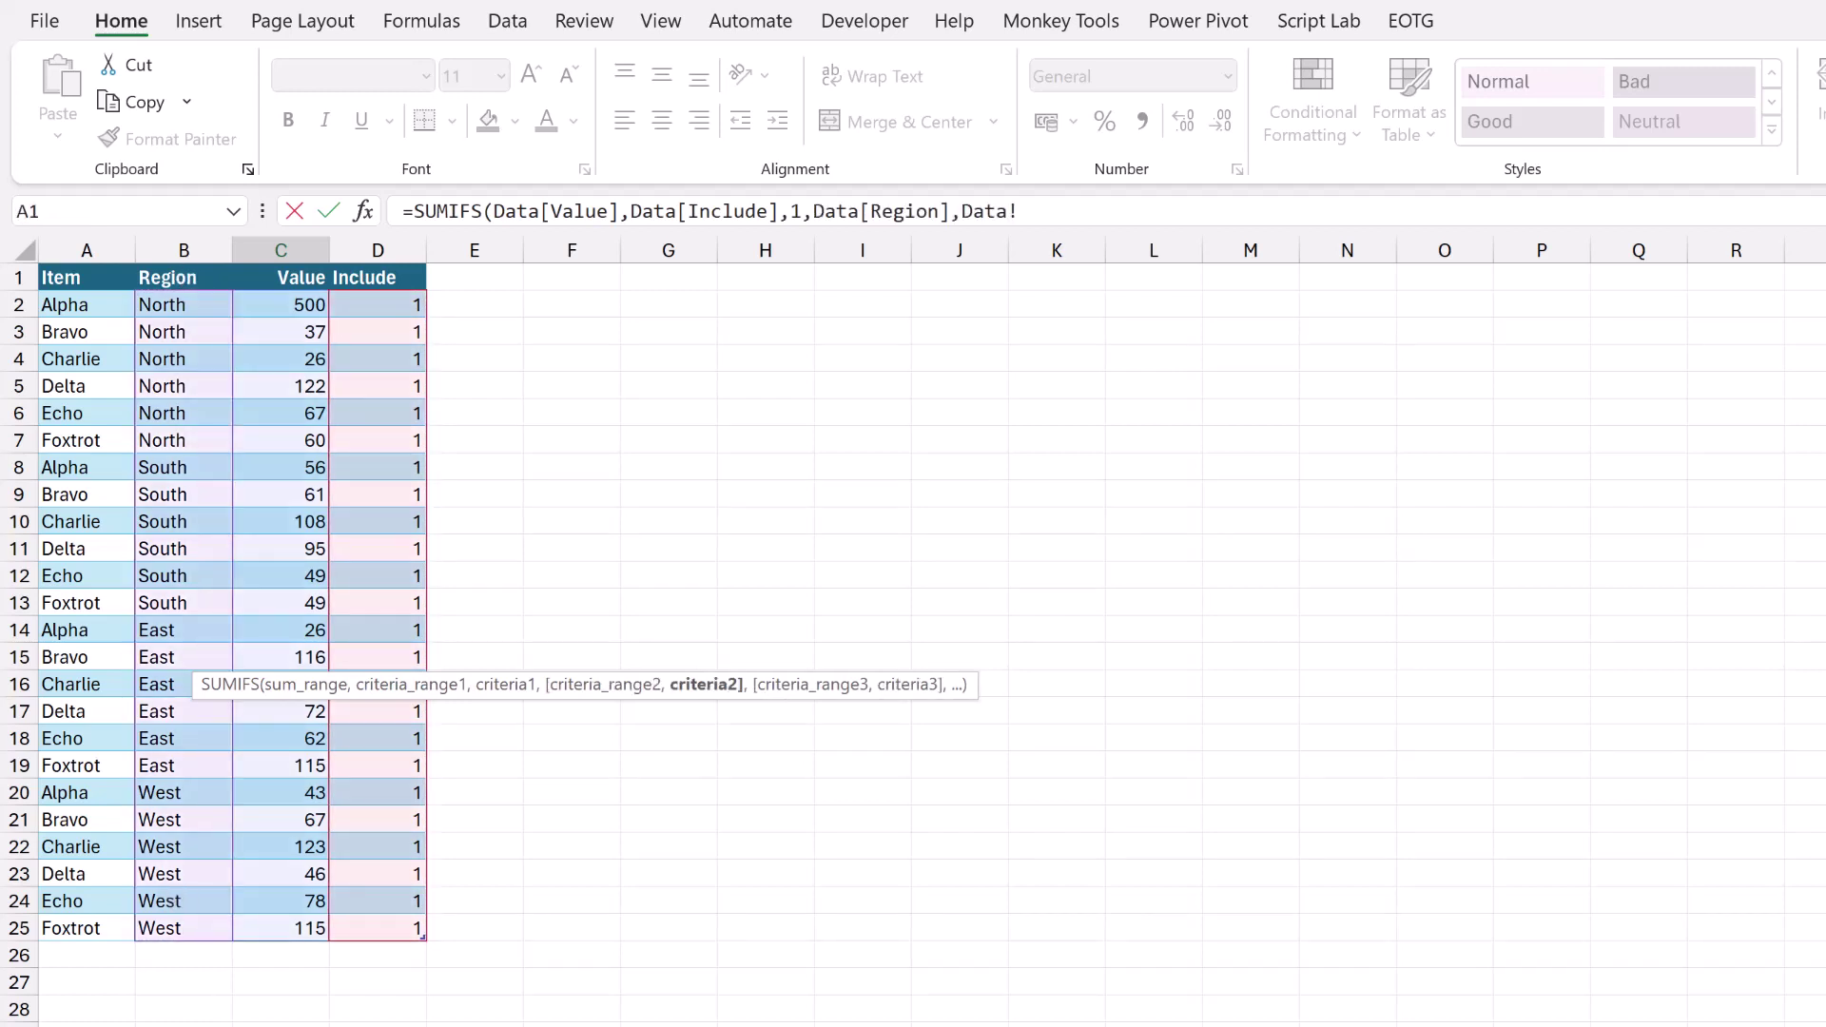
{"action": "key", "text": "ctrl+Page_Up"}
{"action": "left_click", "coordinate": [111, 656]}
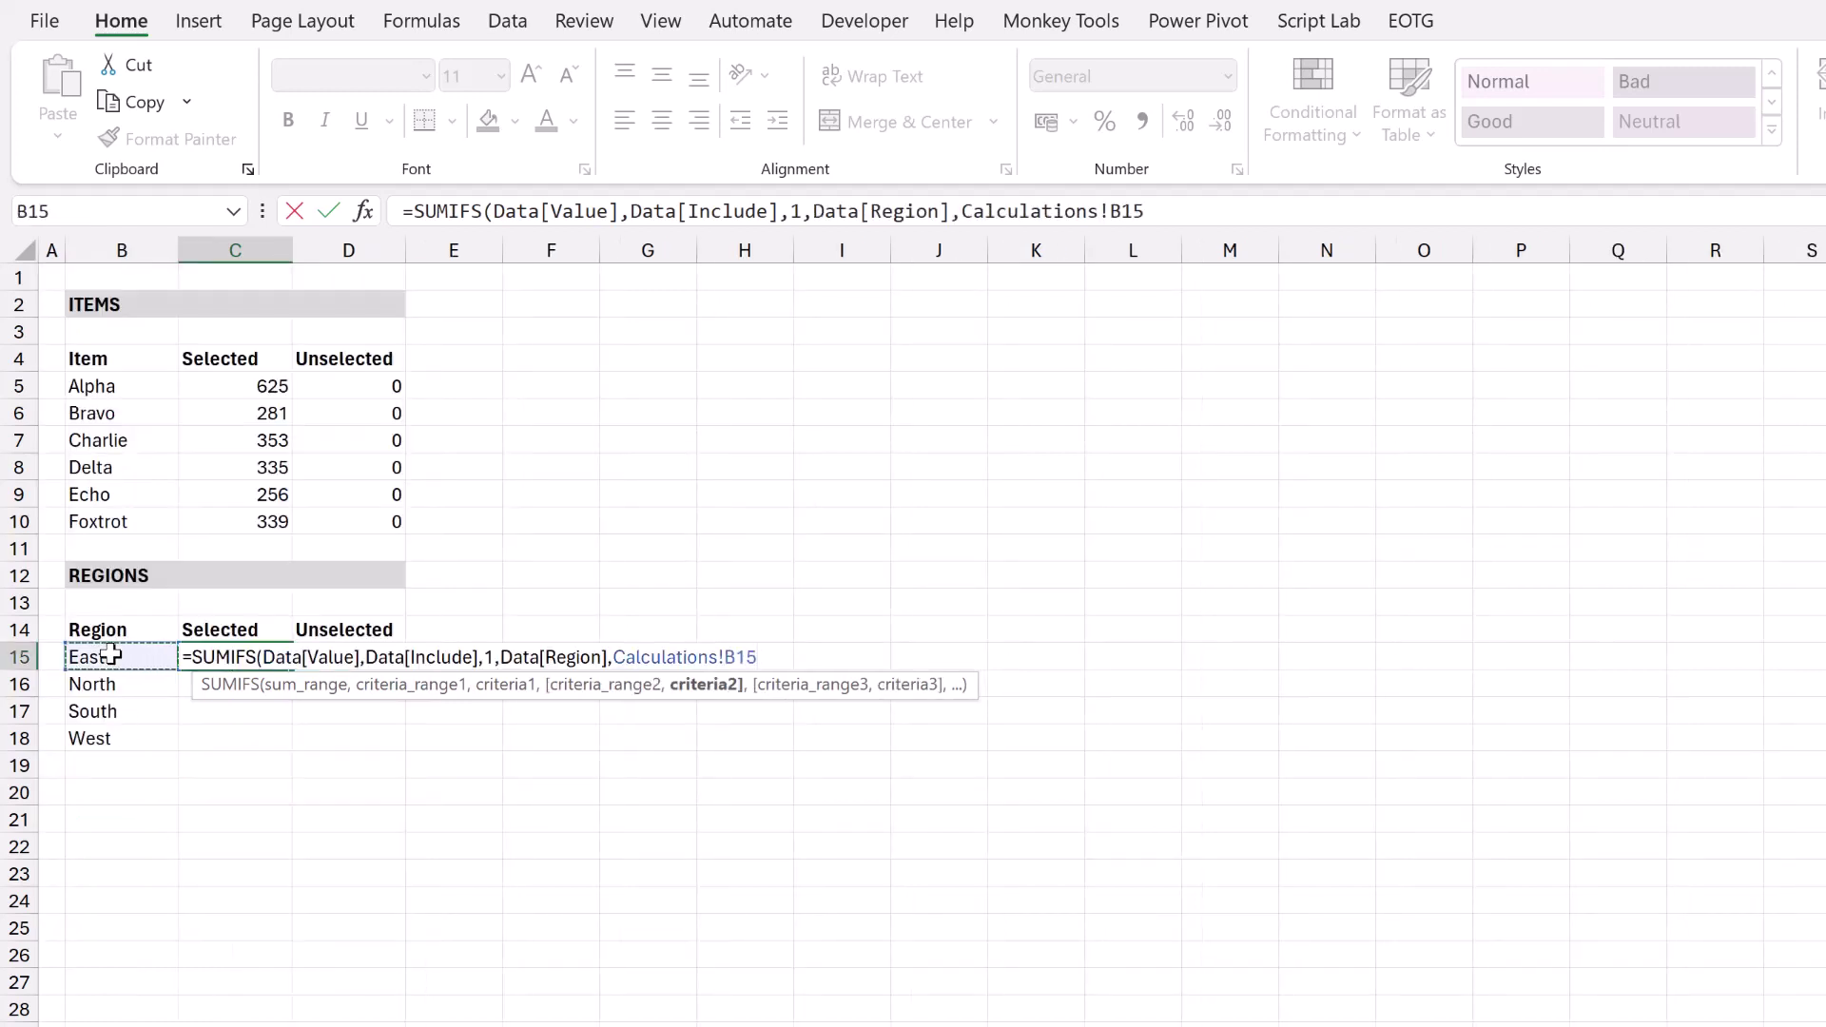
{"action": "type", "text": "#)"}
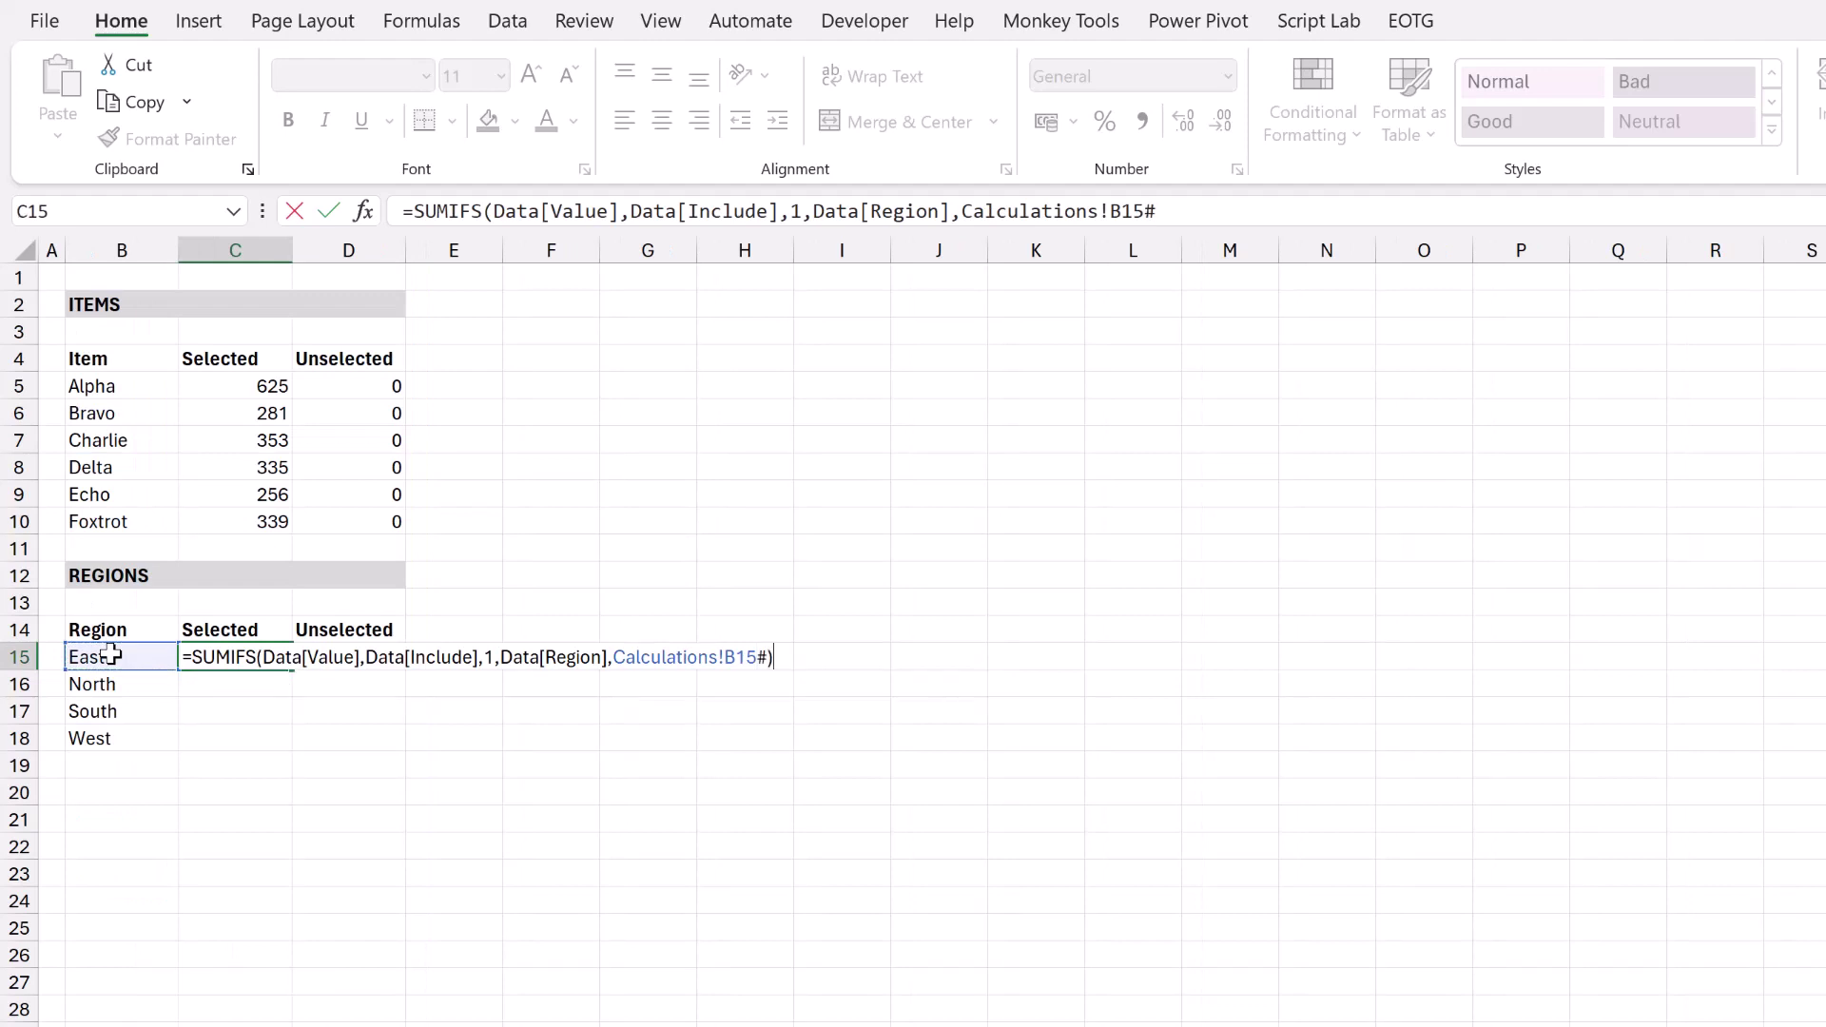
{"action": "key", "text": "Return"}
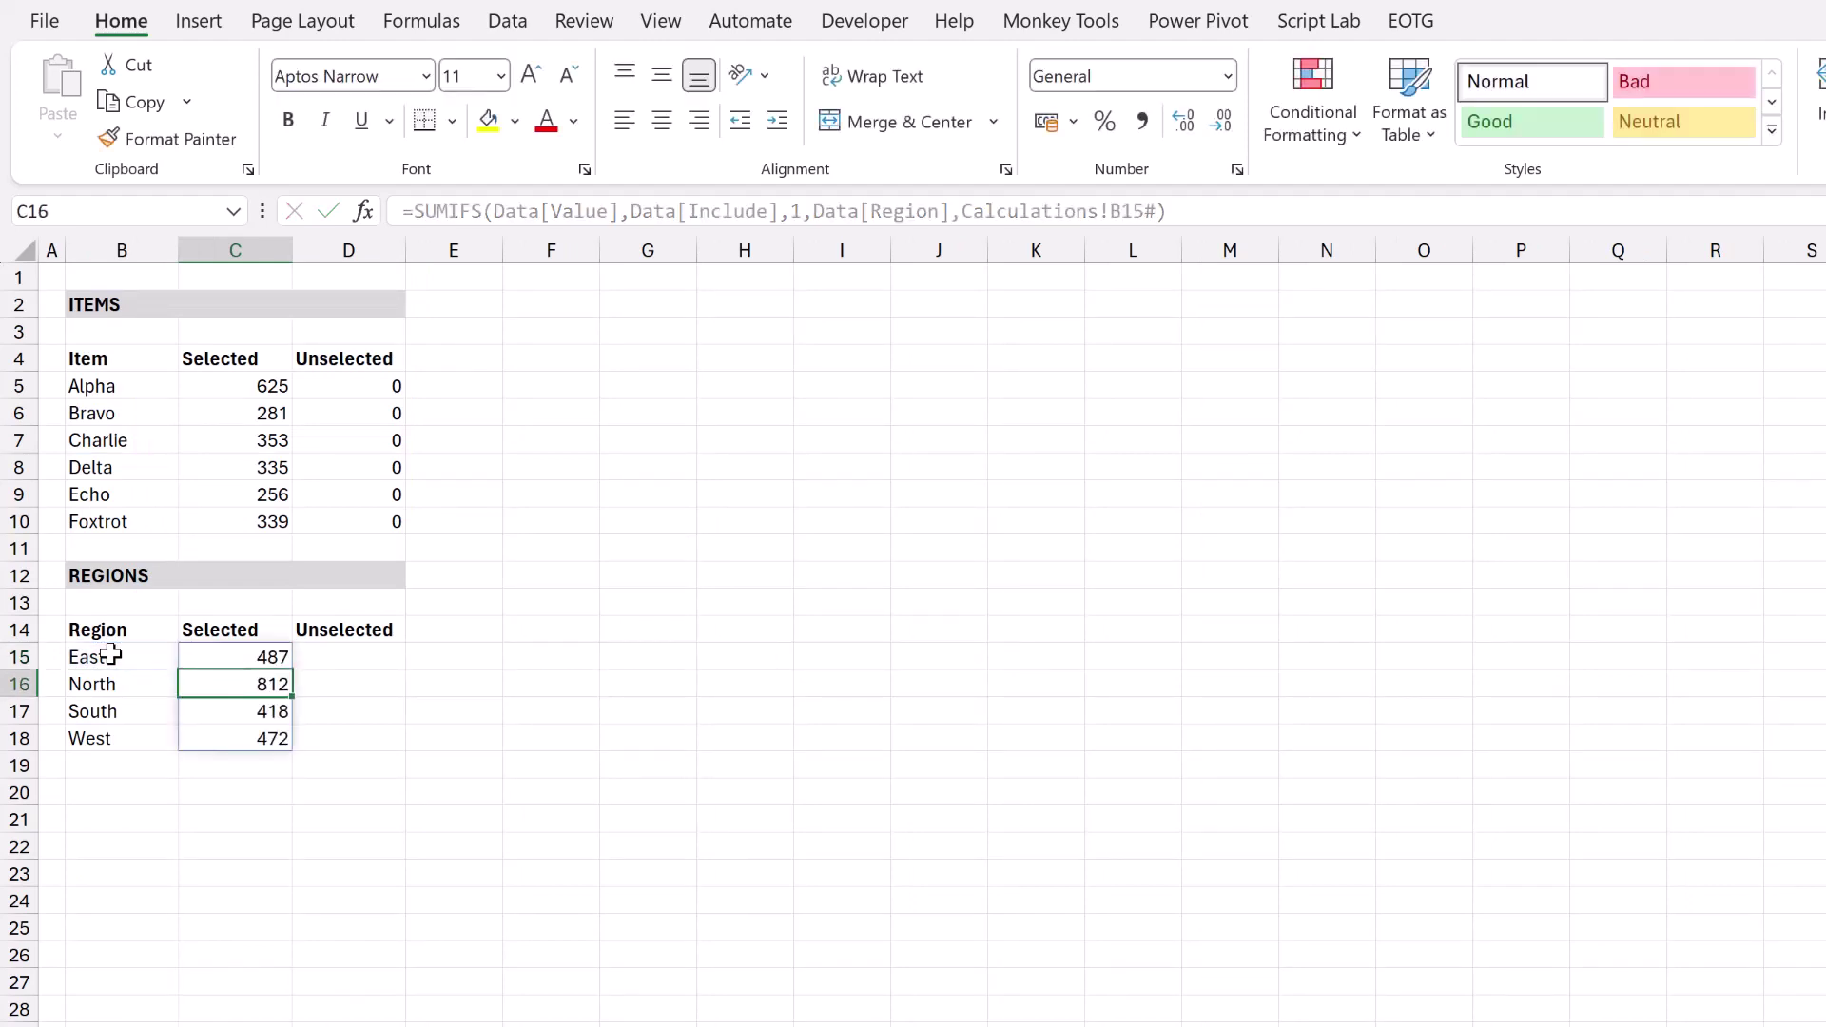
Enter =SUMIFS(Data[Value],Data[Region],Calculations!B15#)-Calculations!C15# in D15, spilling zeros down D15:D18.
{"action": "left_click", "coordinate": [329, 659]}
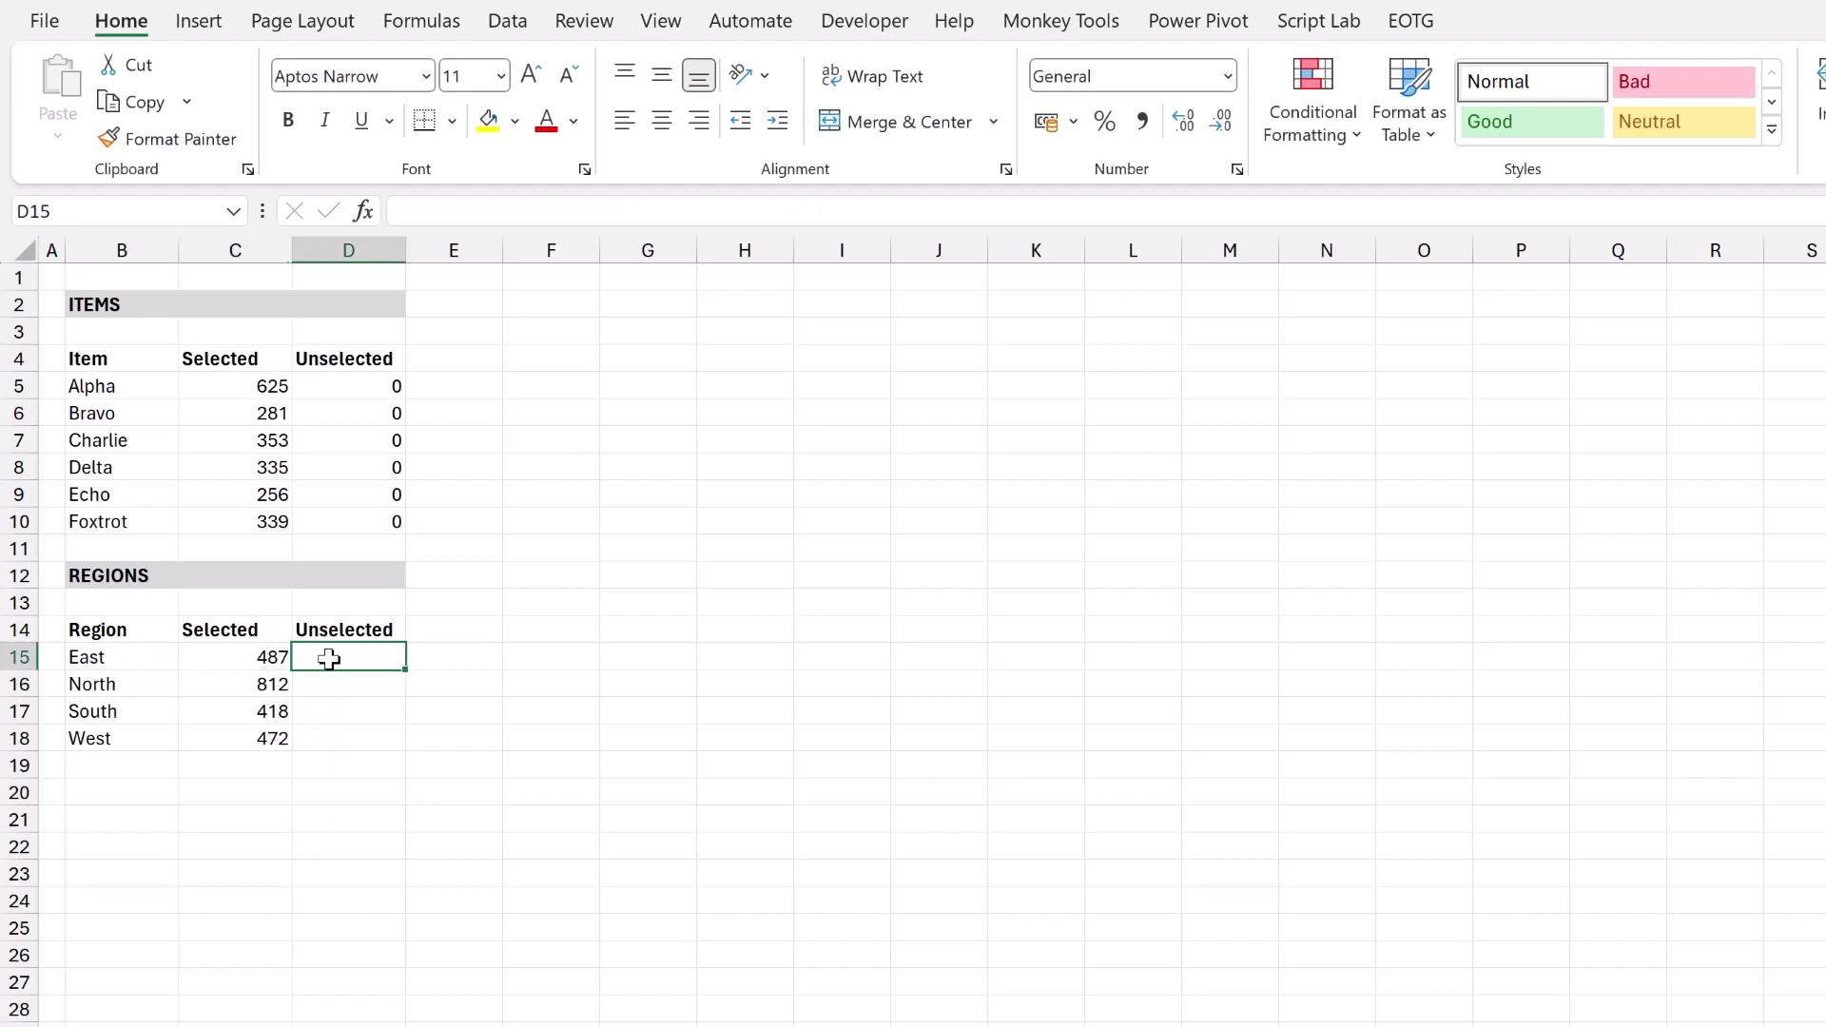
{"action": "double_click", "coordinate": [329, 658]}
{"action": "type", "text": "=SUMIFS("}
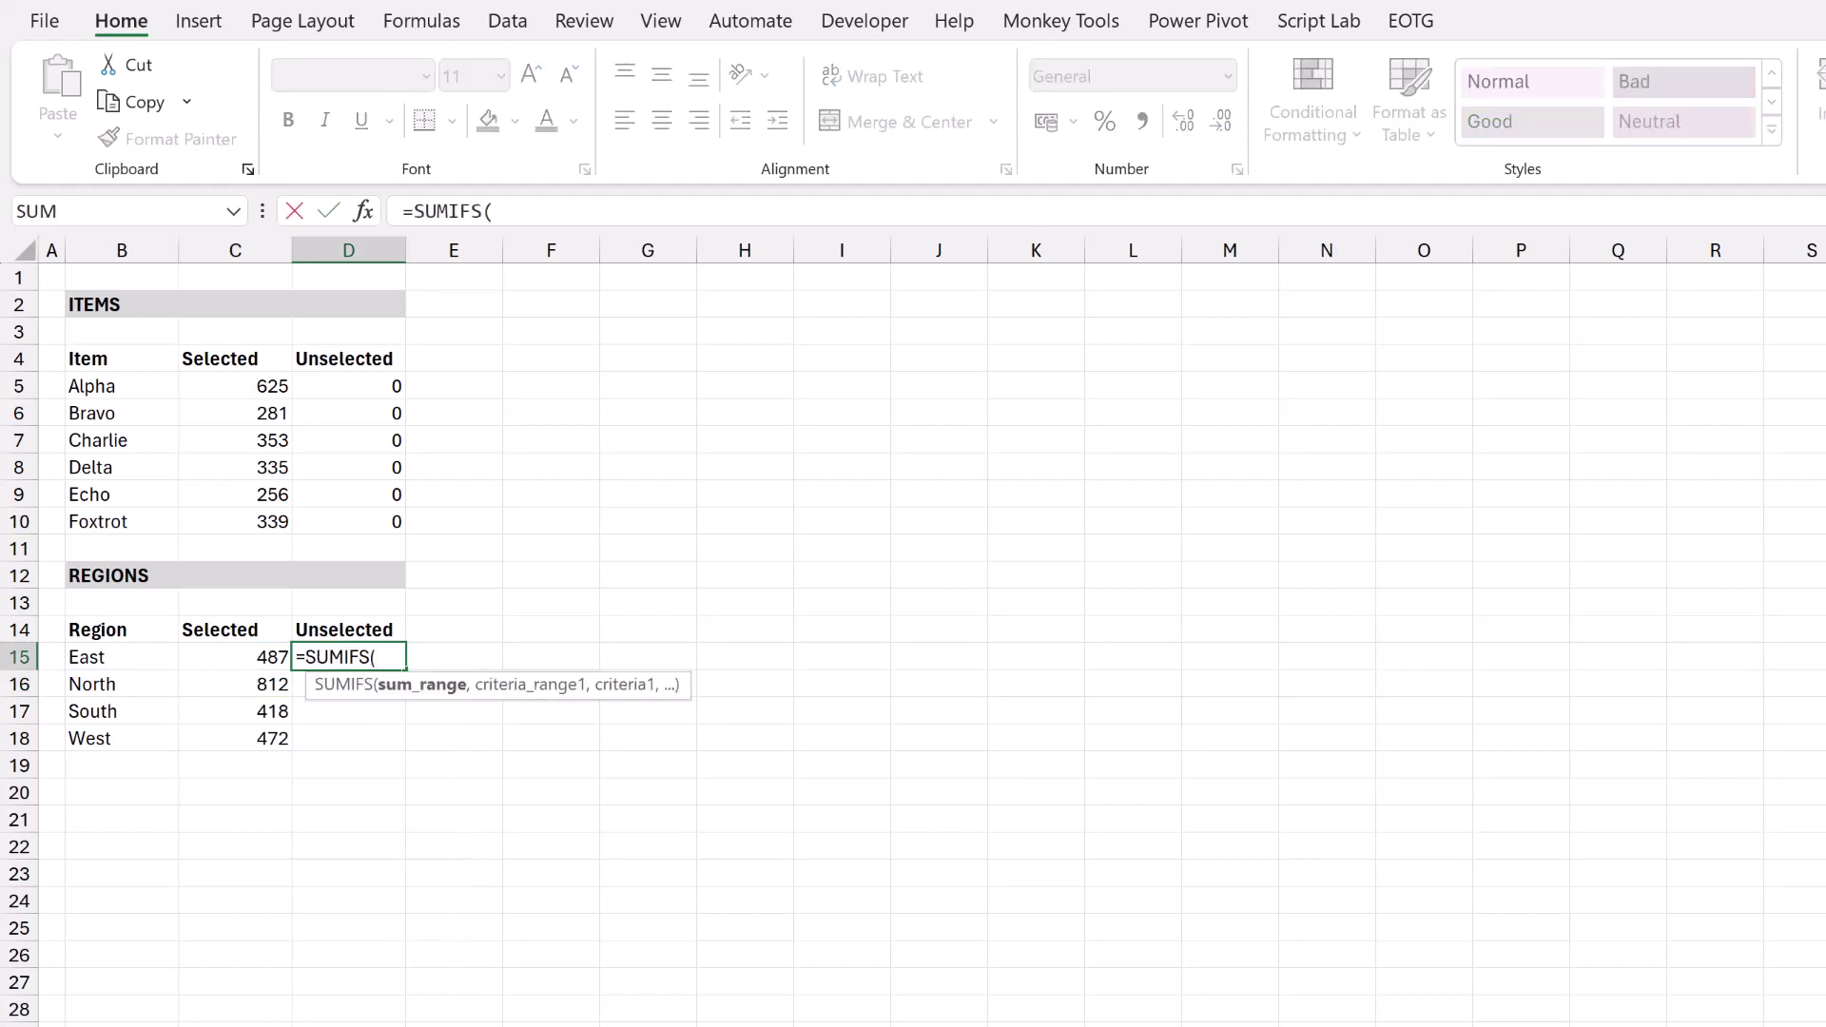
{"action": "key", "text": "ctrl+Page_Up"}
{"action": "left_click", "coordinate": [290, 269]}
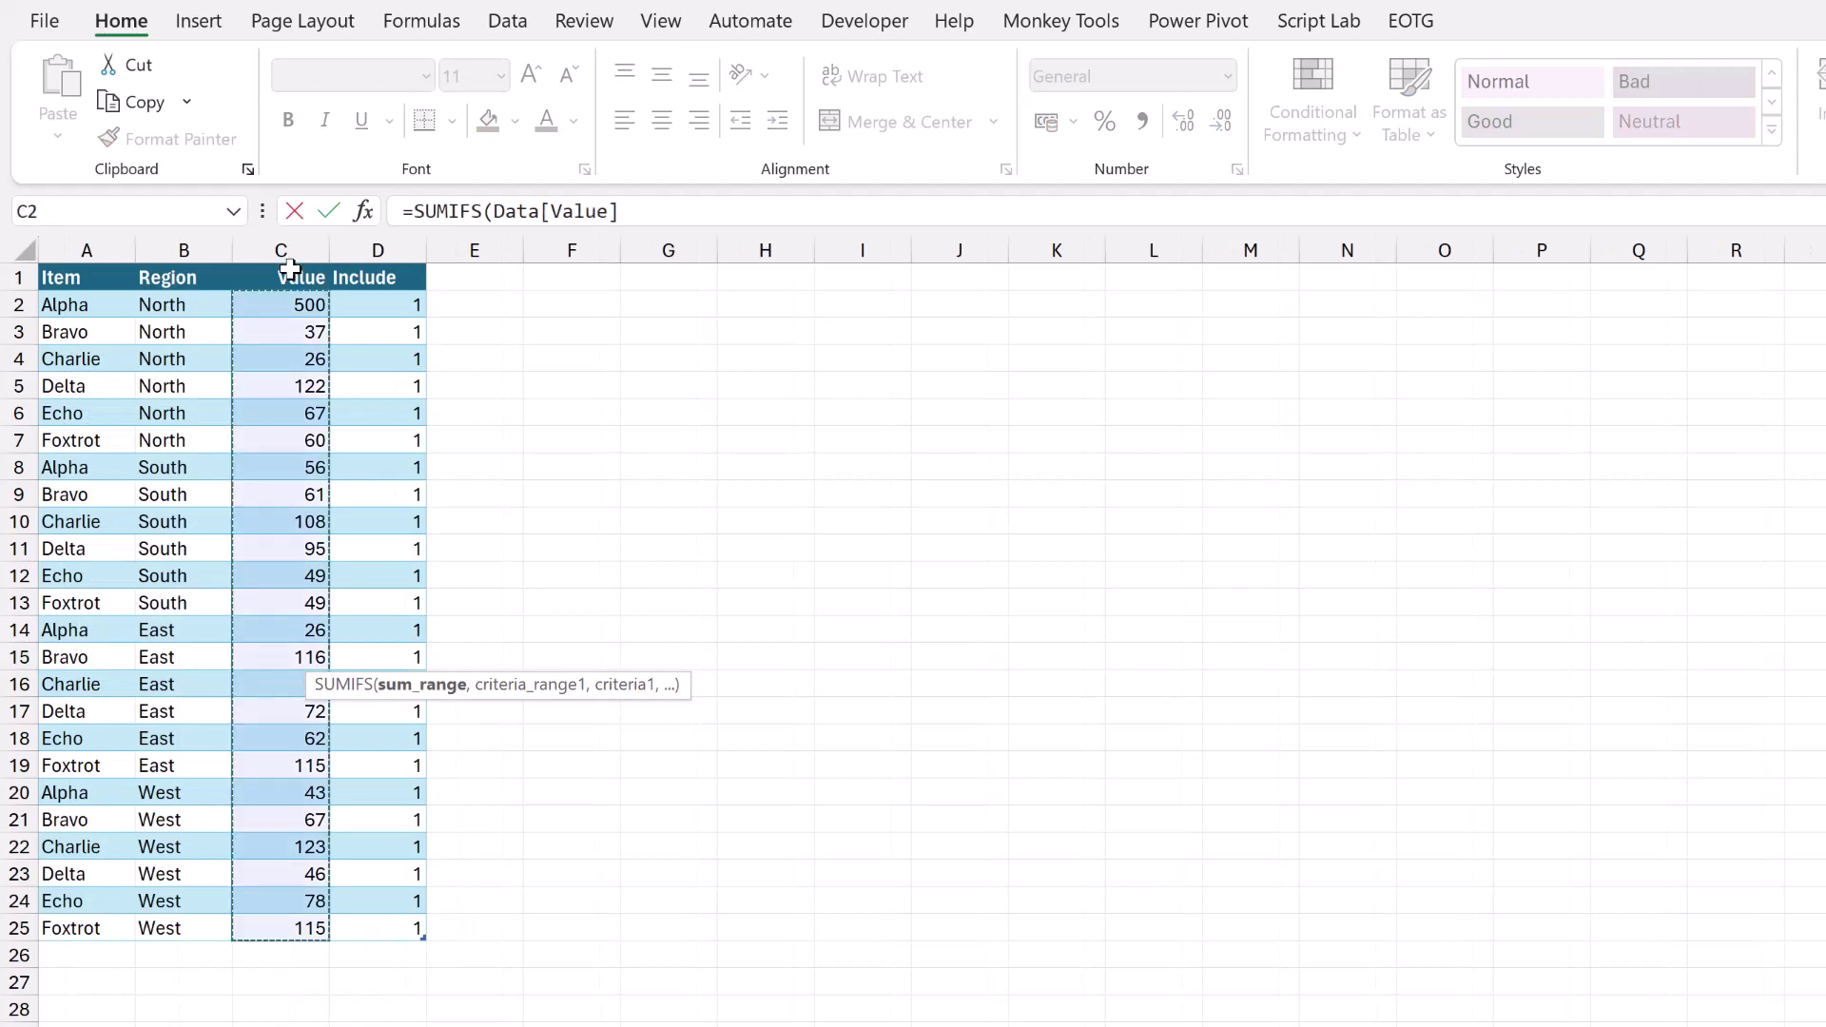
{"action": "type", "text": ","}
{"action": "left_click", "coordinate": [183, 269]}
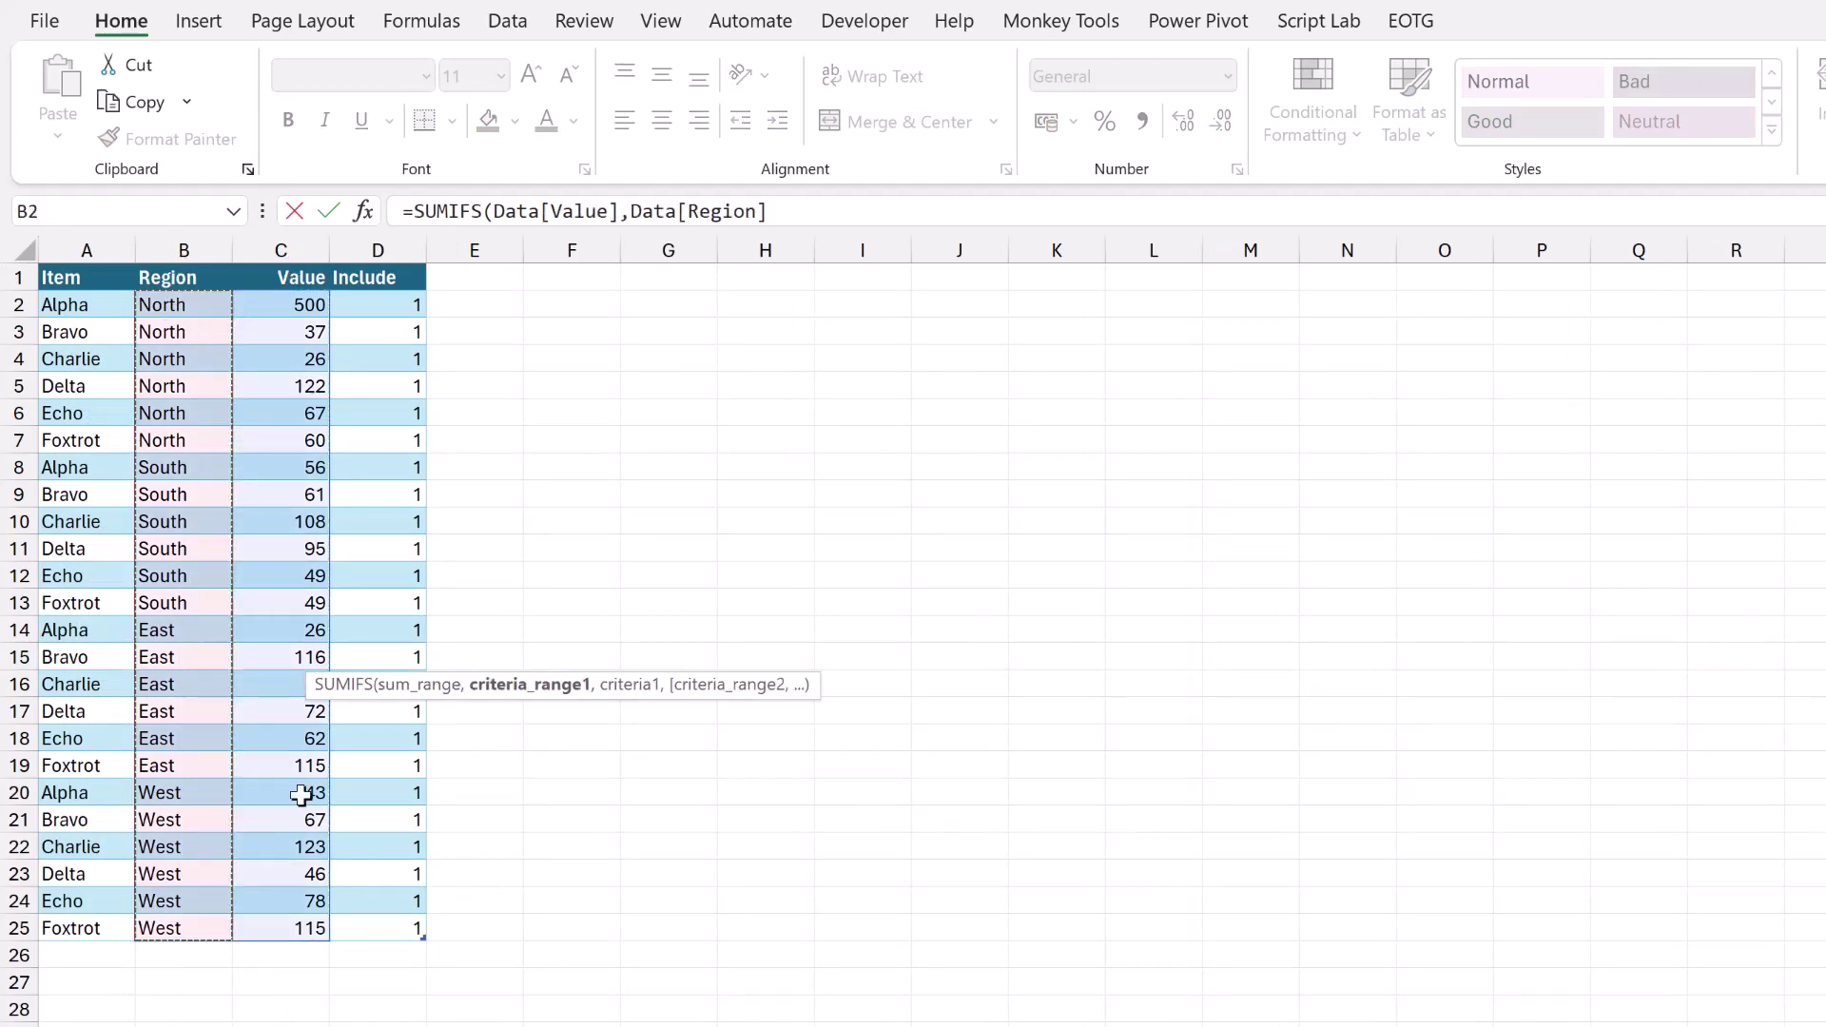
{"action": "type", "text": ","}
{"action": "key", "text": "ctrl+Page_Down"}
{"action": "left_click", "coordinate": [116, 655]}
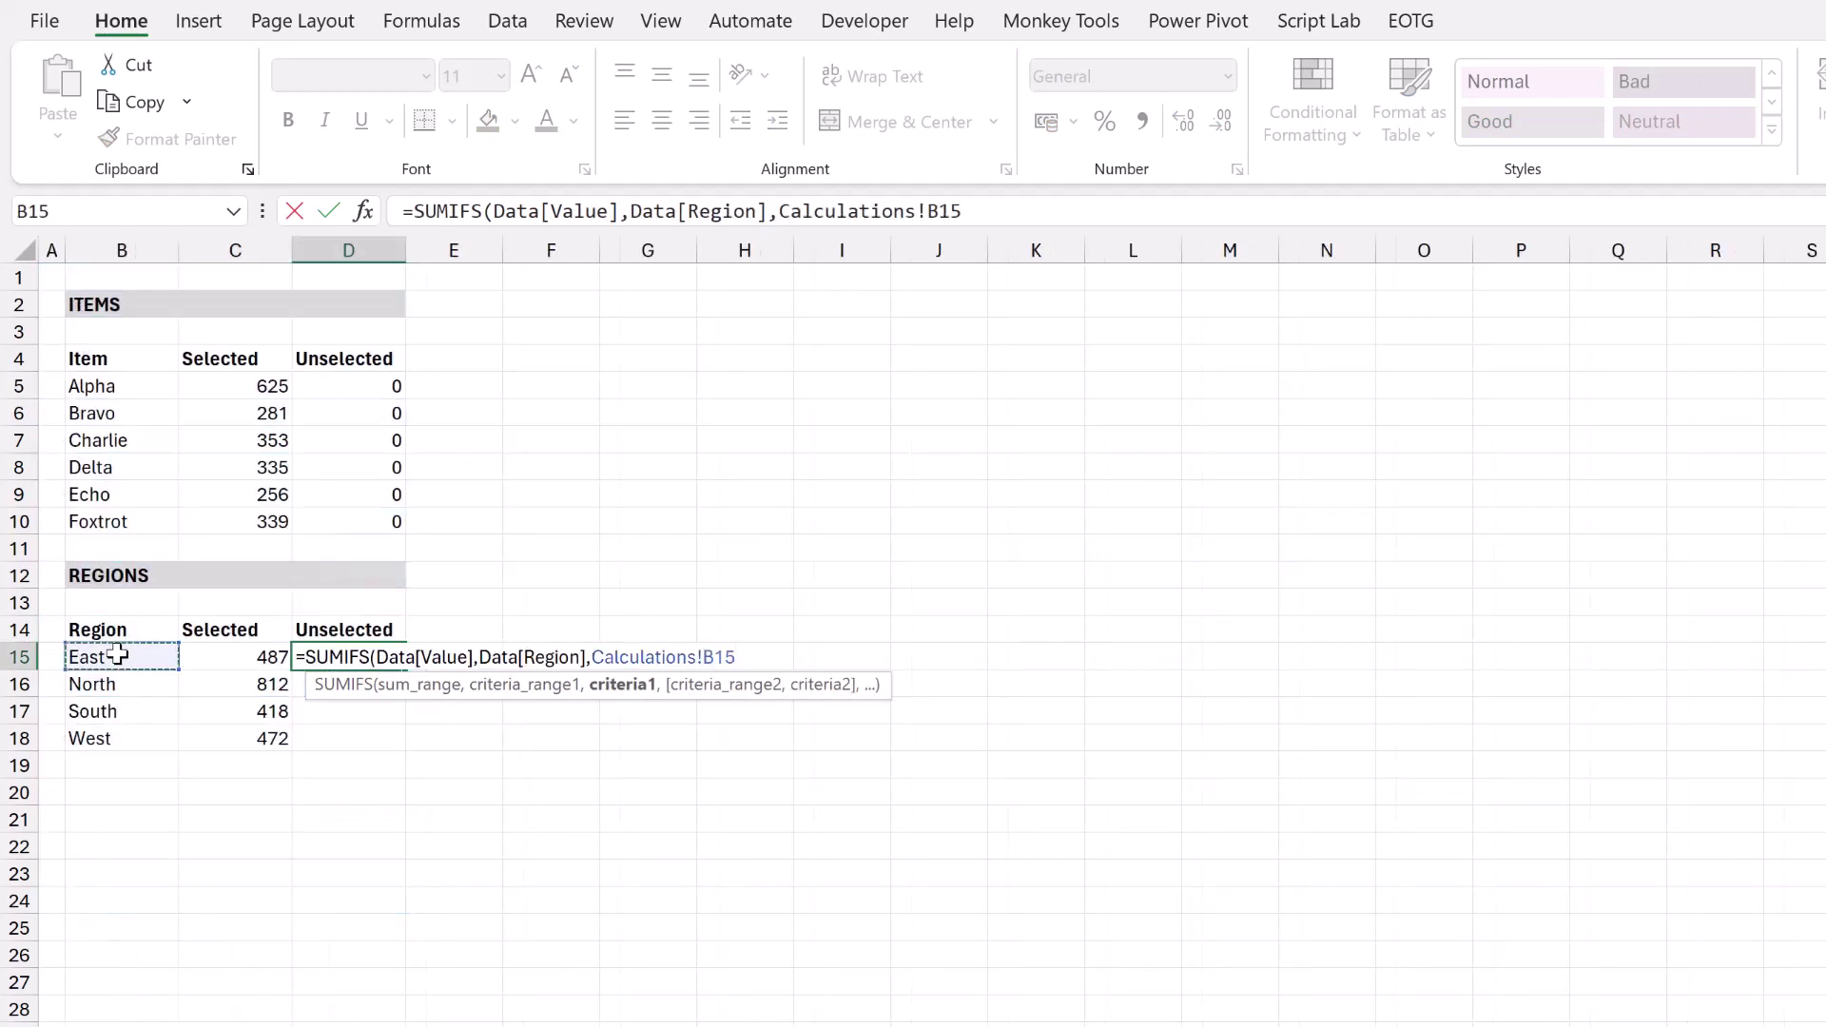
{"action": "type", "text": "#)"}
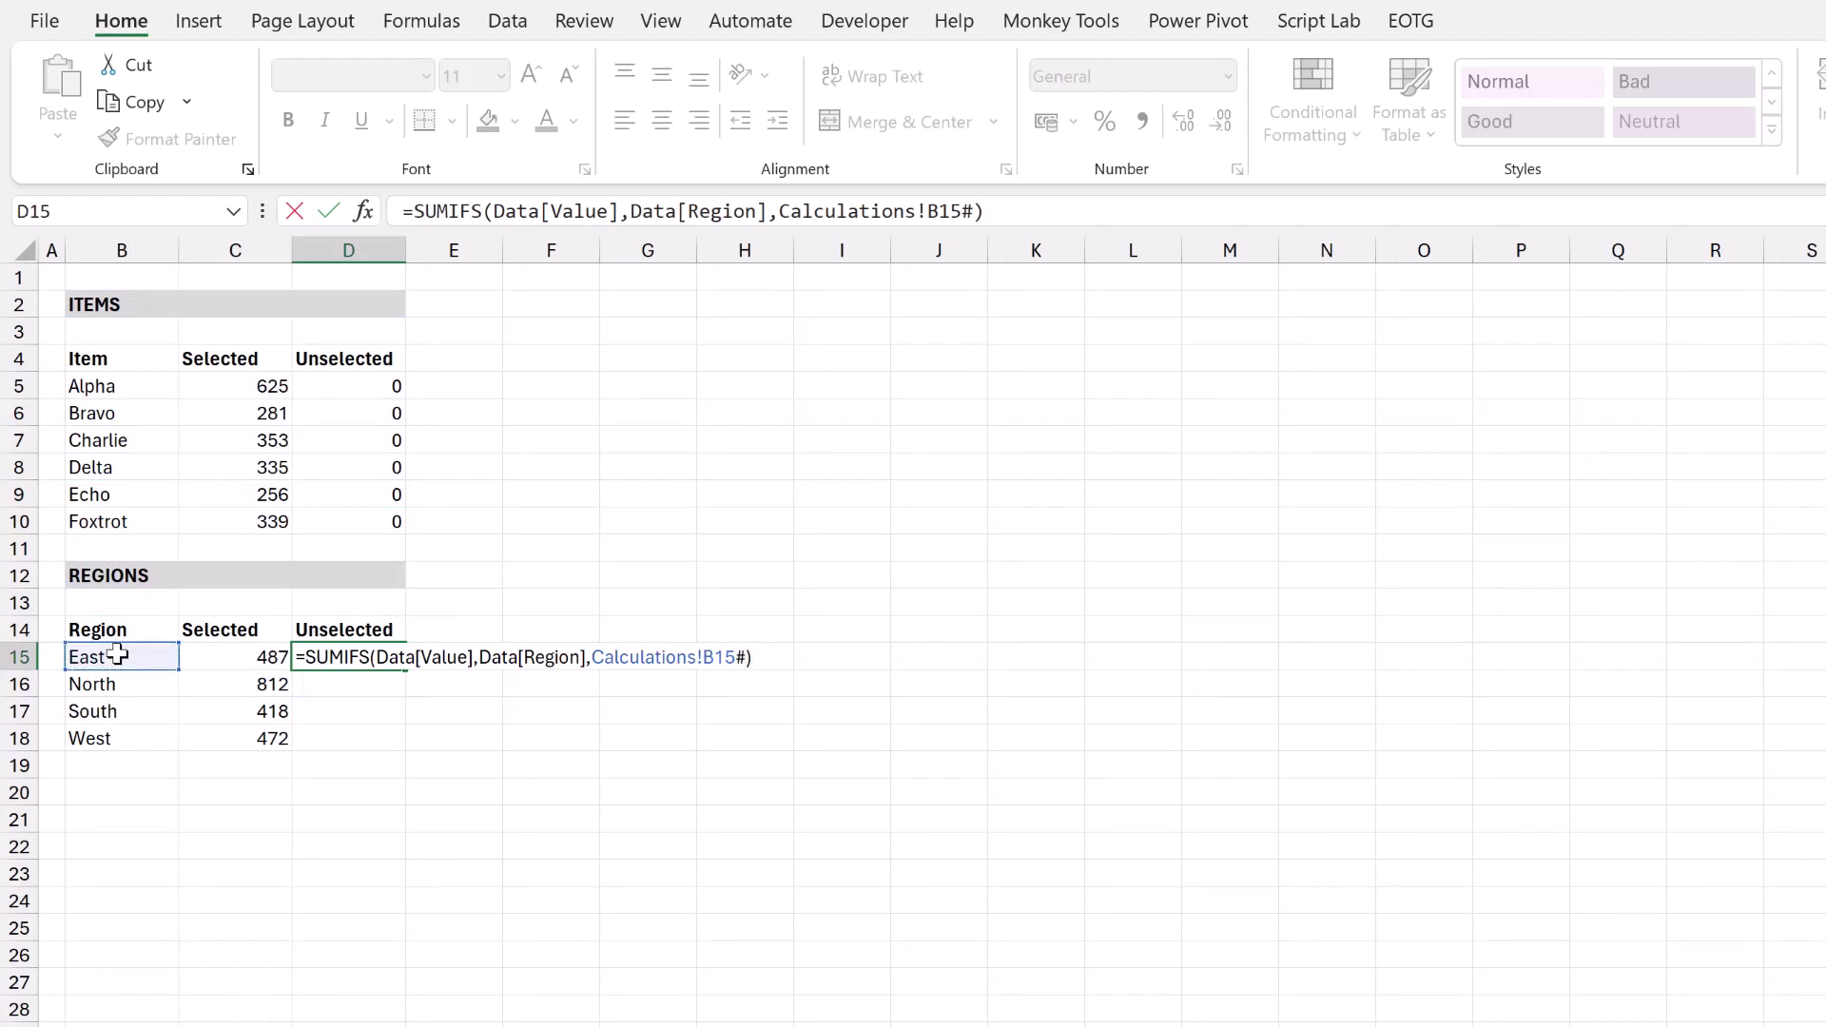
{"action": "type", "text": "-"}
{"action": "left_click", "coordinate": [222, 660]}
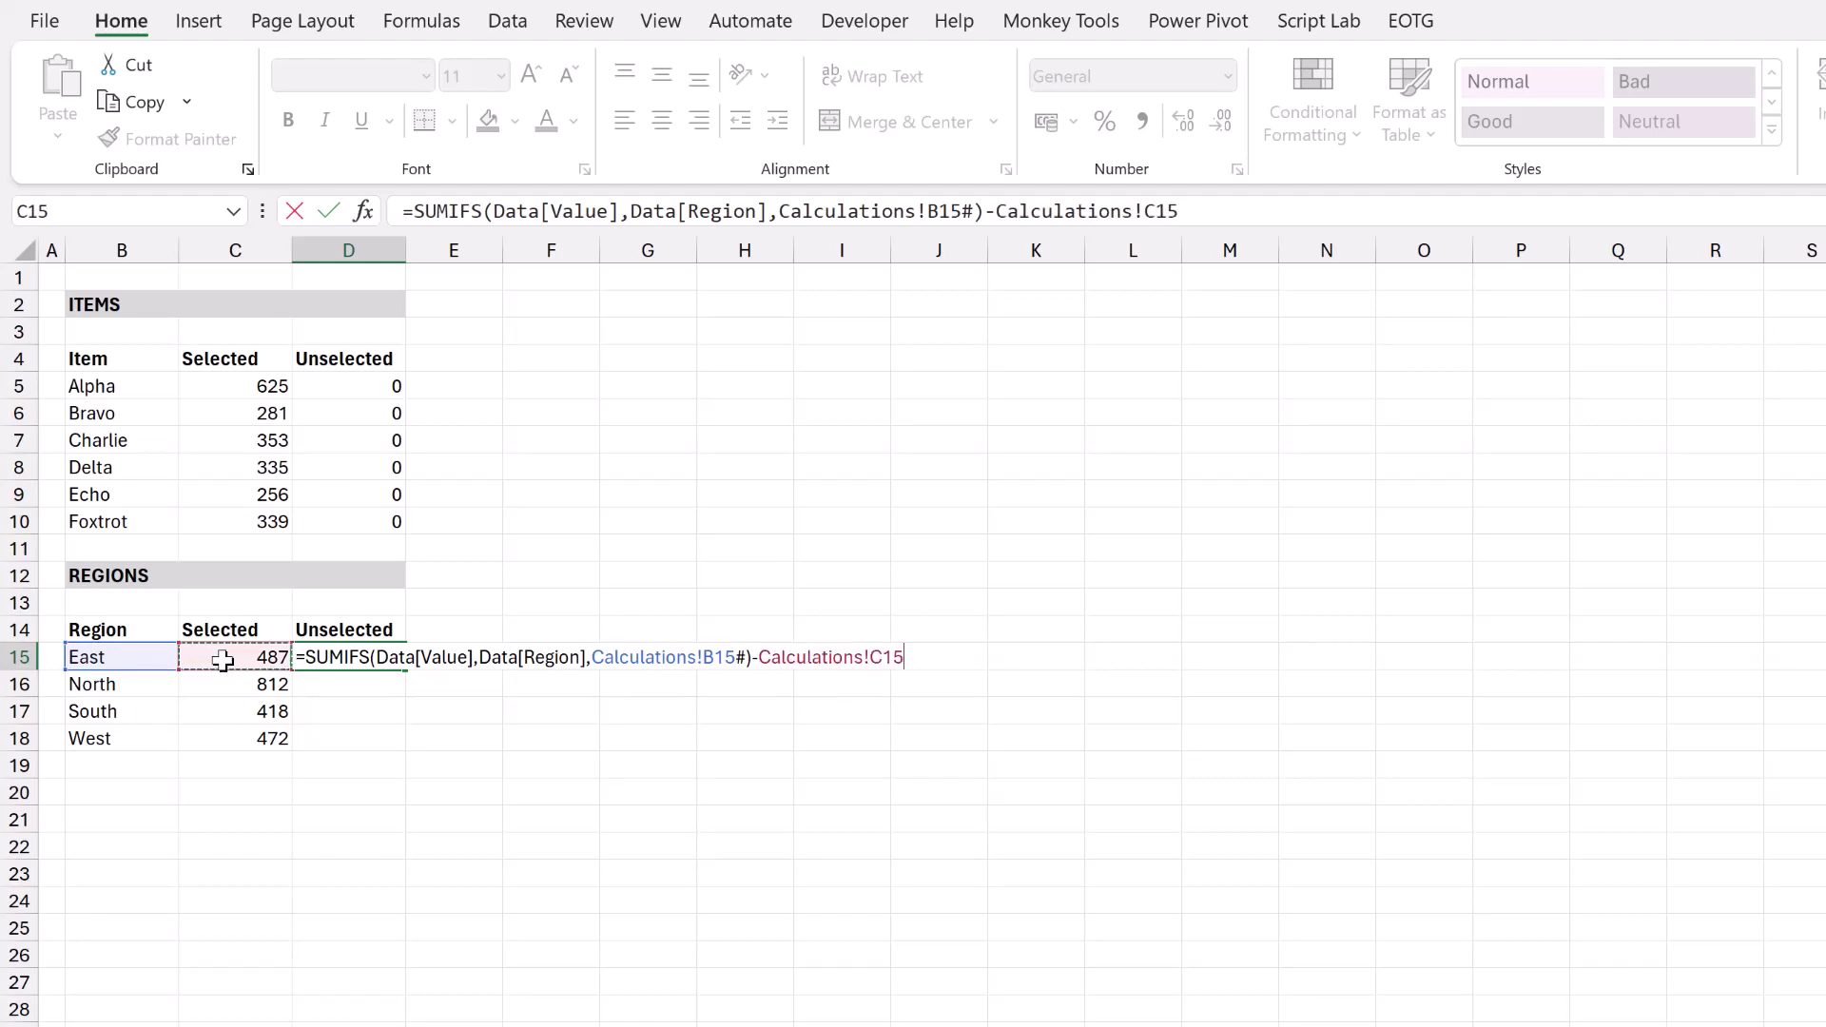
{"action": "type", "text": "#"}
{"action": "key", "text": "Return"}
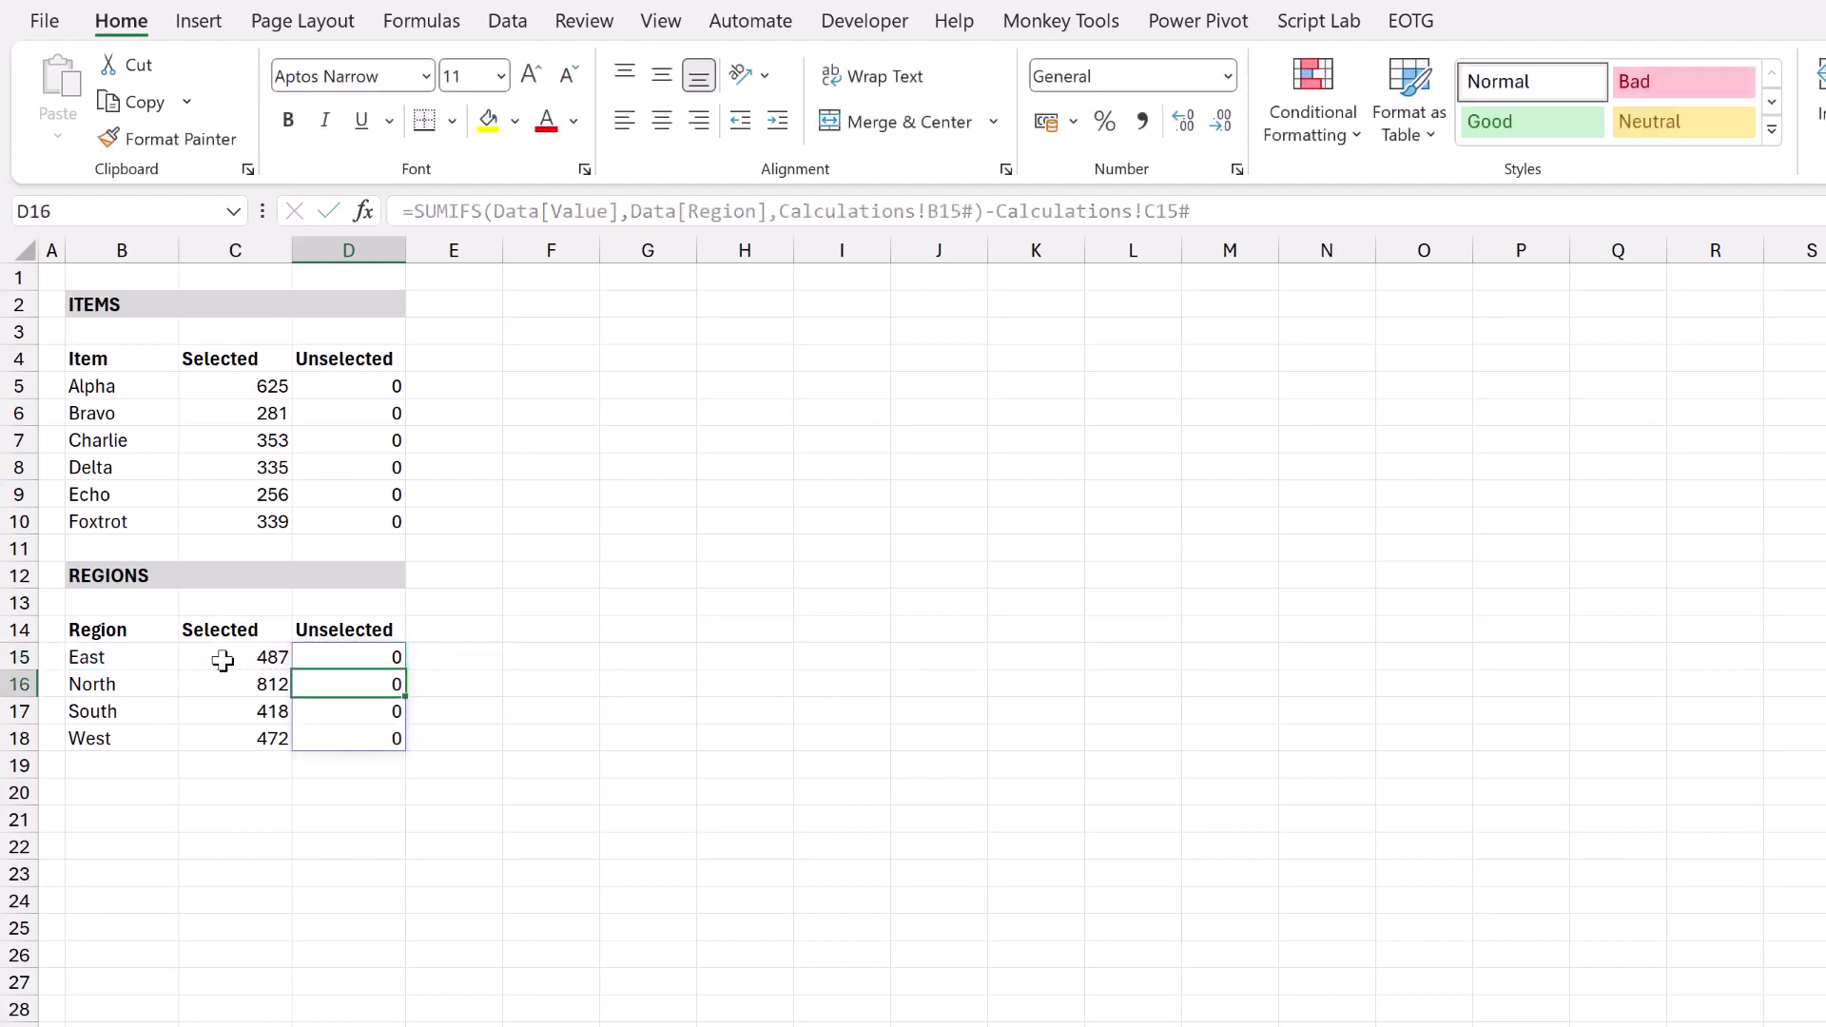
{"action": "left_click_drag", "start_coordinate": [341, 656], "coordinate": [361, 734]}
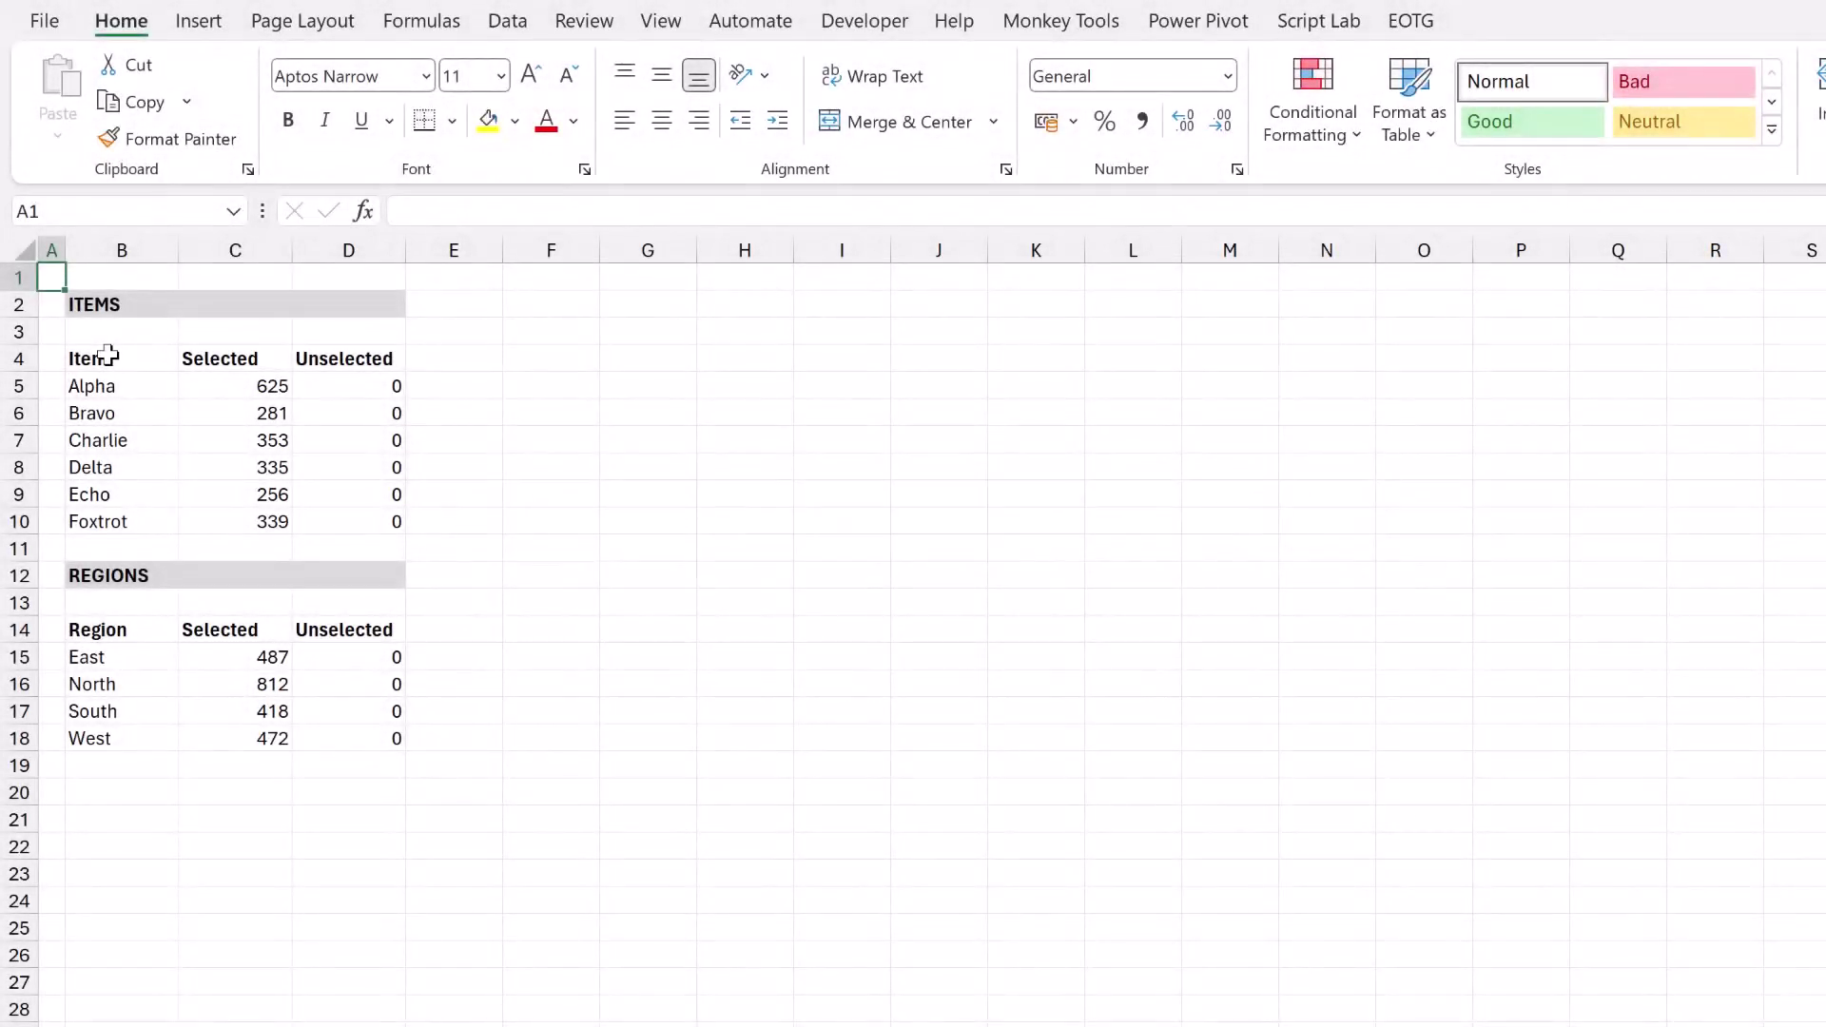
Insert a 2-D Stacked Bar chart of the Items block B4:D10.
{"action": "left_click_drag", "start_coordinate": [106, 357], "coordinate": [347, 519]}
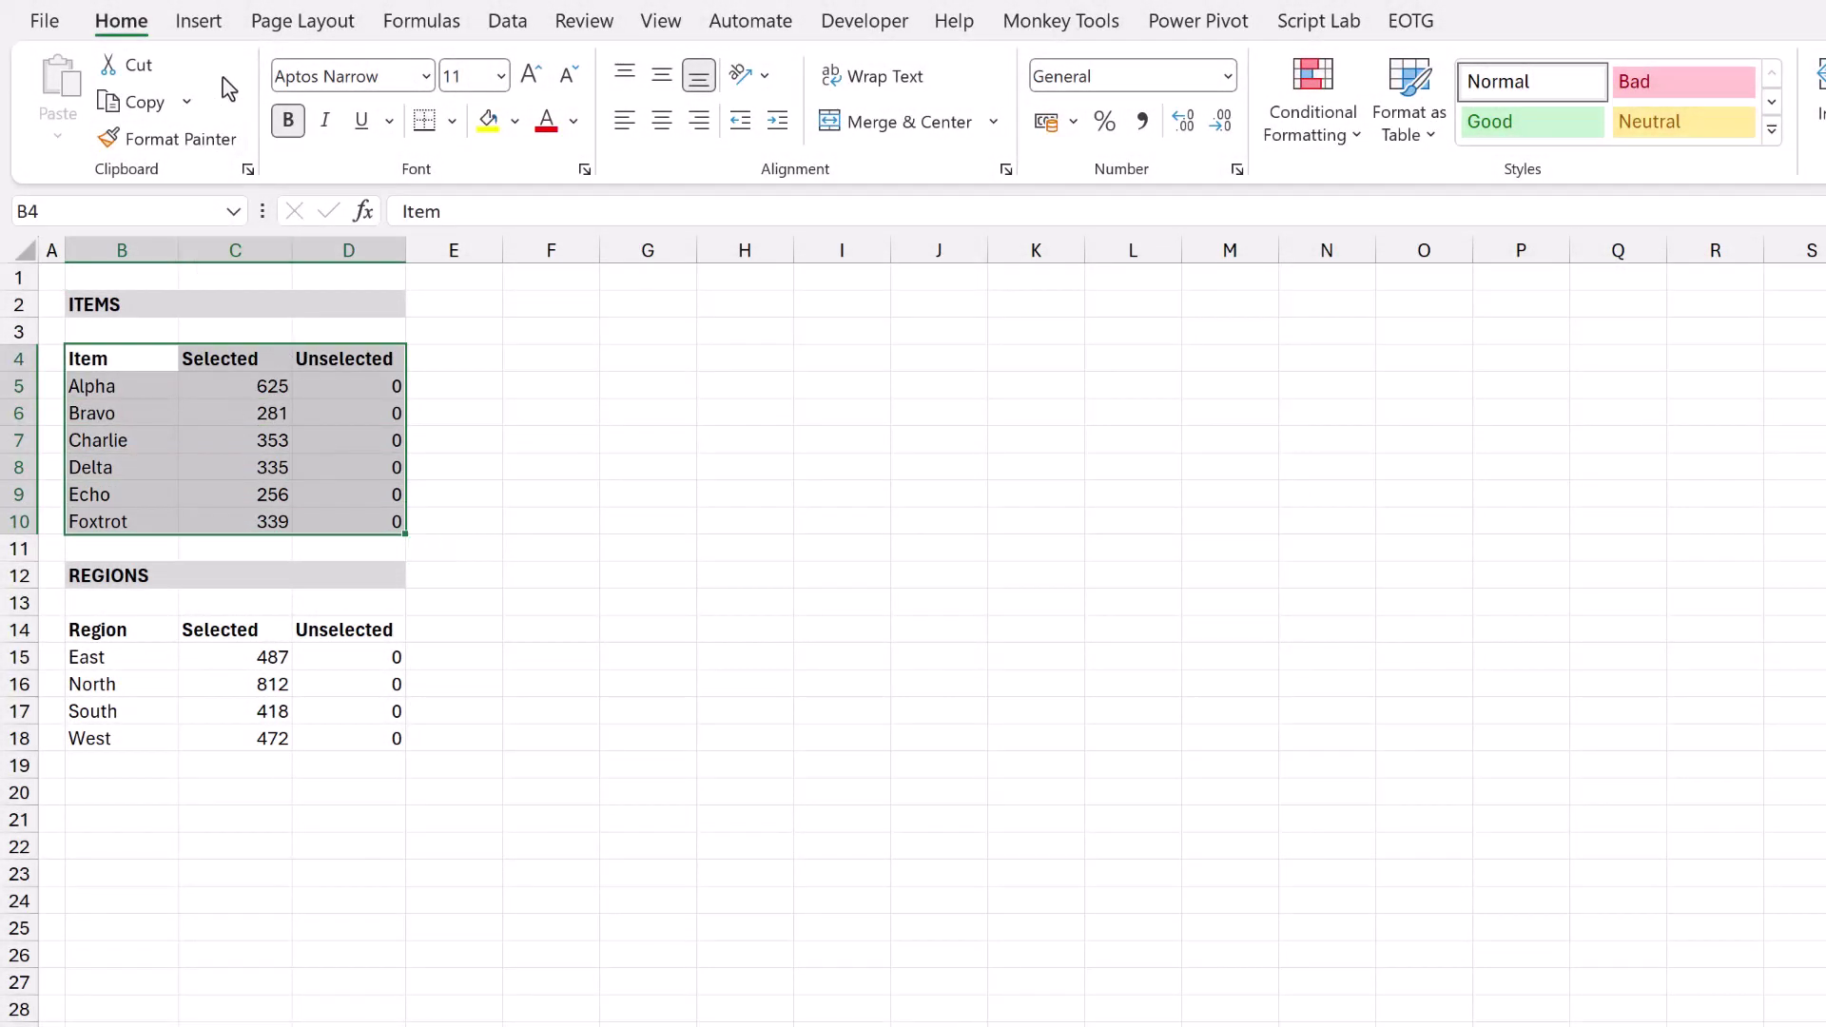
{"action": "left_click", "coordinate": [197, 23]}
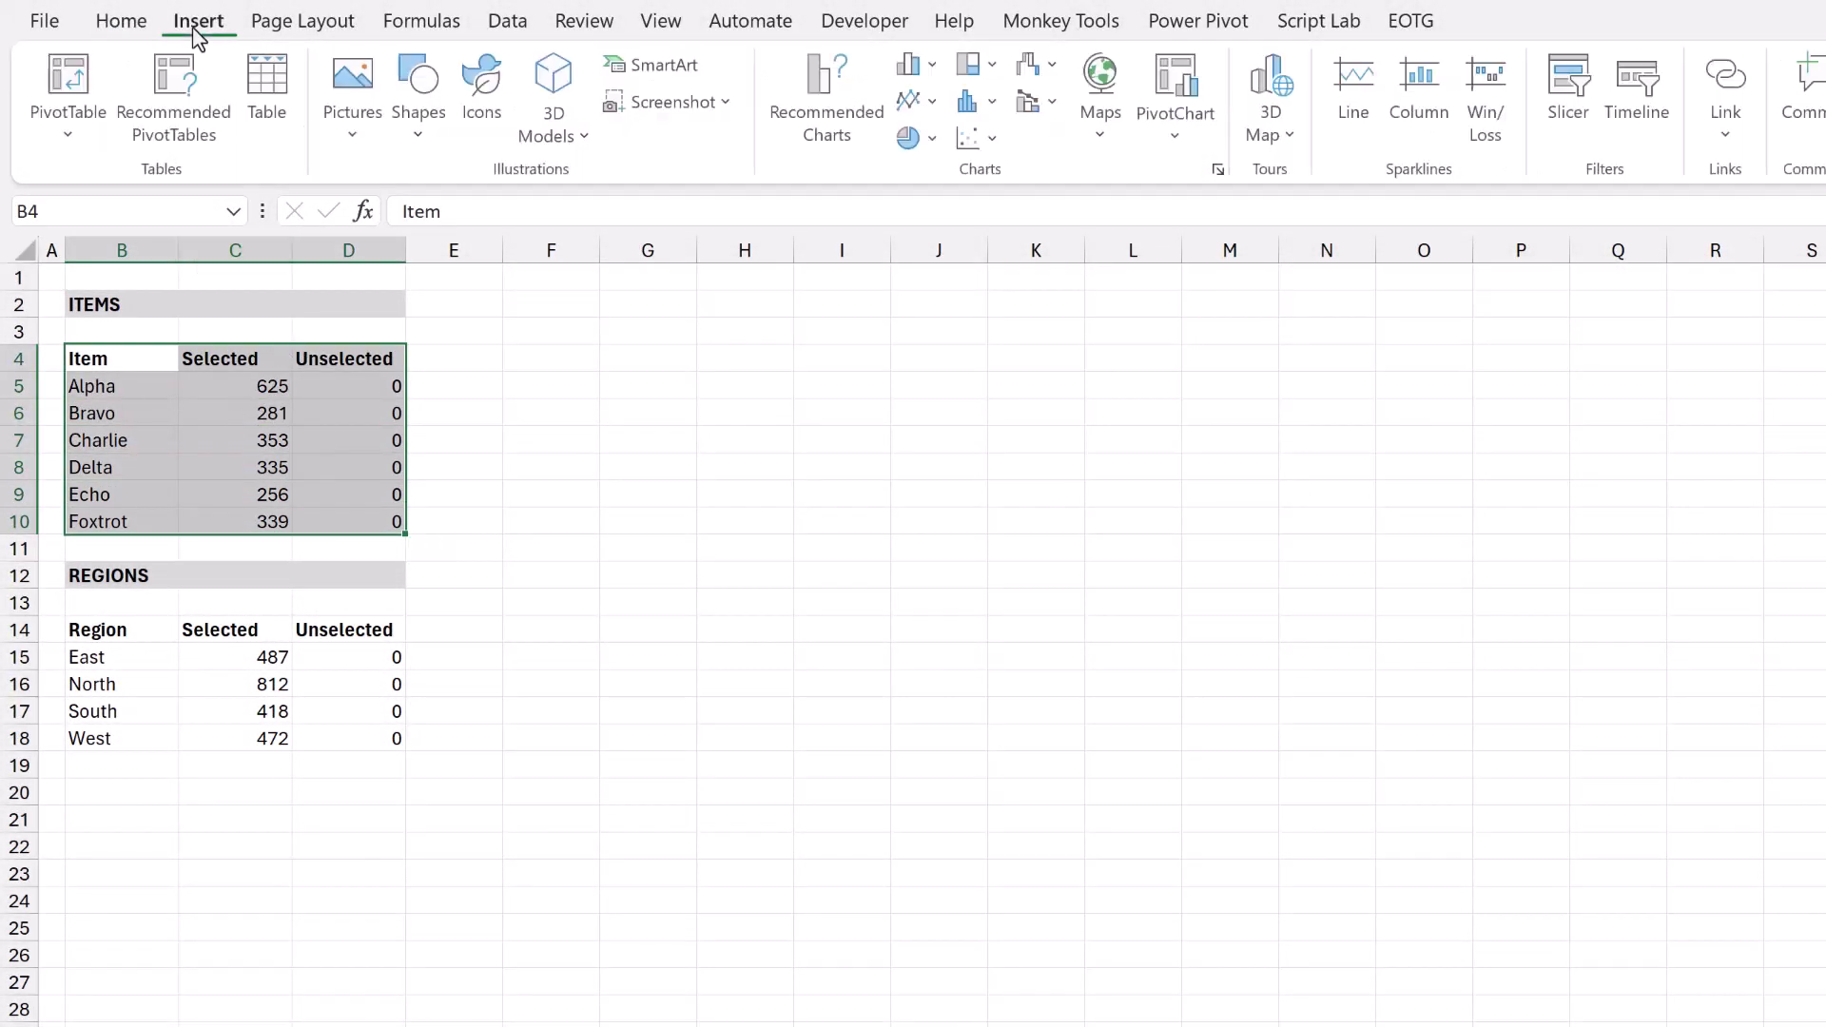
{"action": "left_click", "coordinate": [940, 66]}
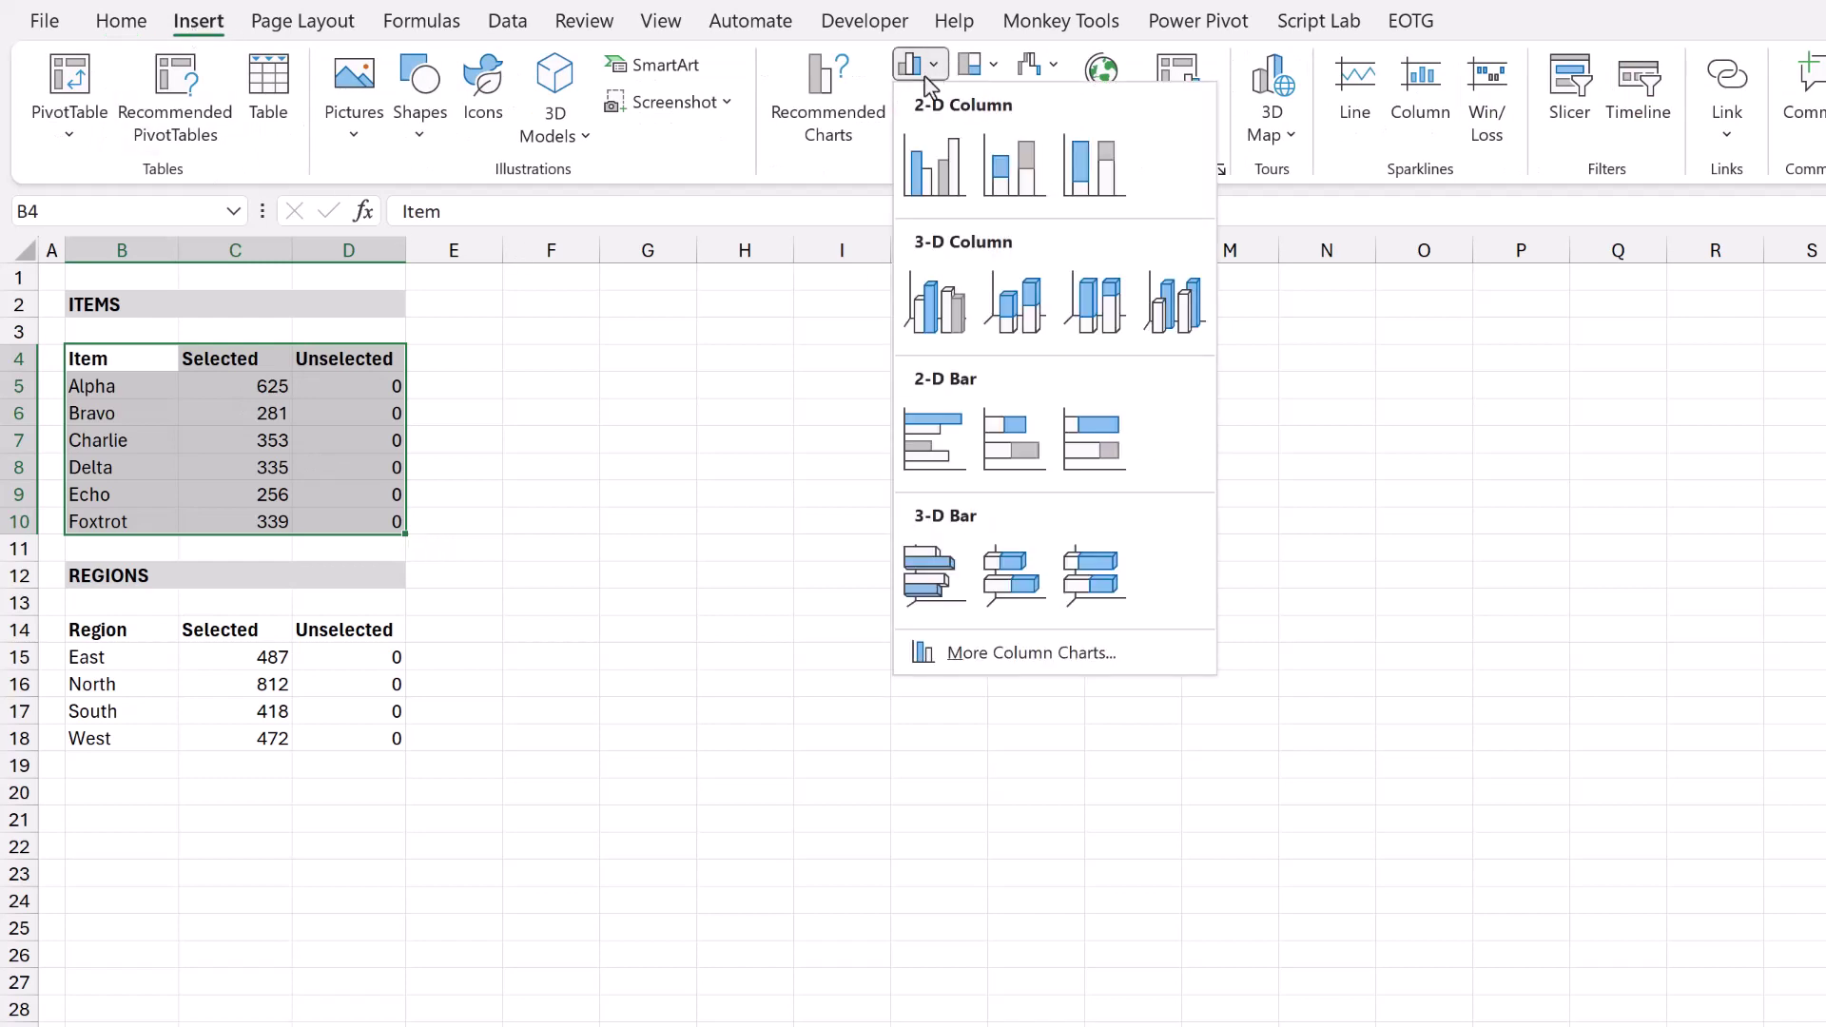
{"action": "left_click", "coordinate": [1016, 439]}
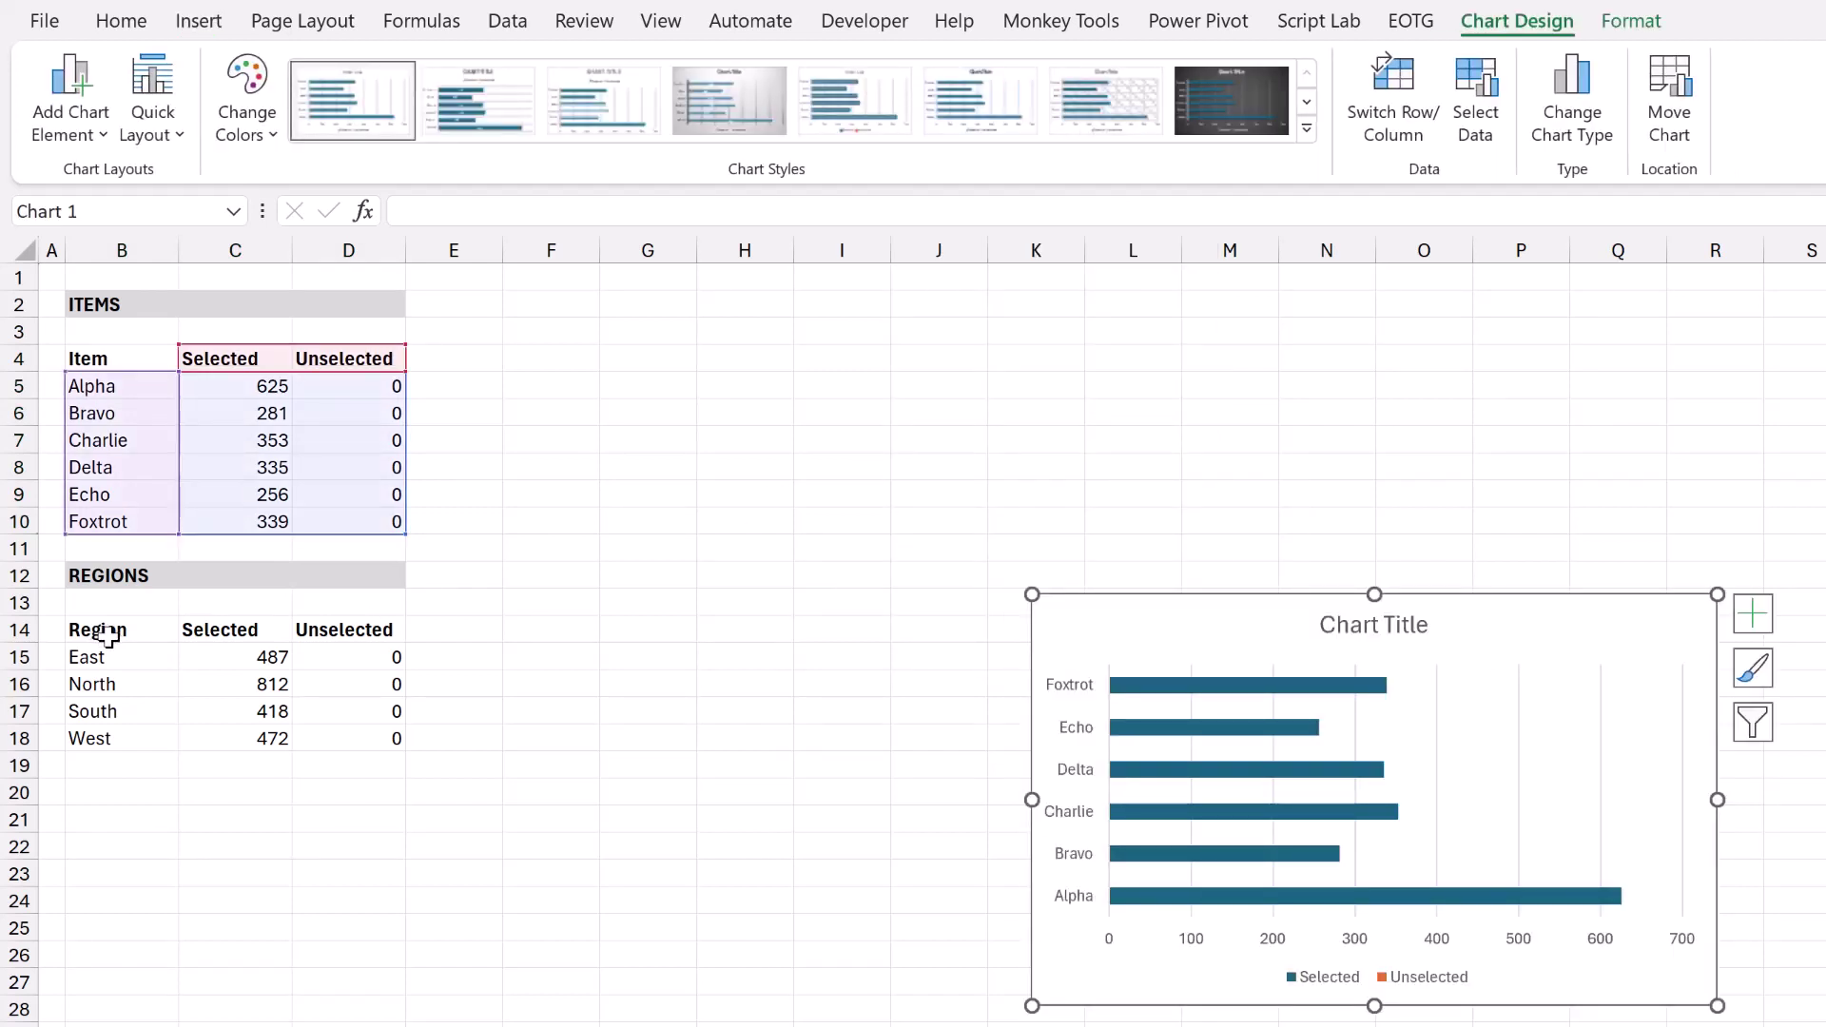
{"action": "left_click_drag", "start_coordinate": [100, 636], "coordinate": [365, 739]}
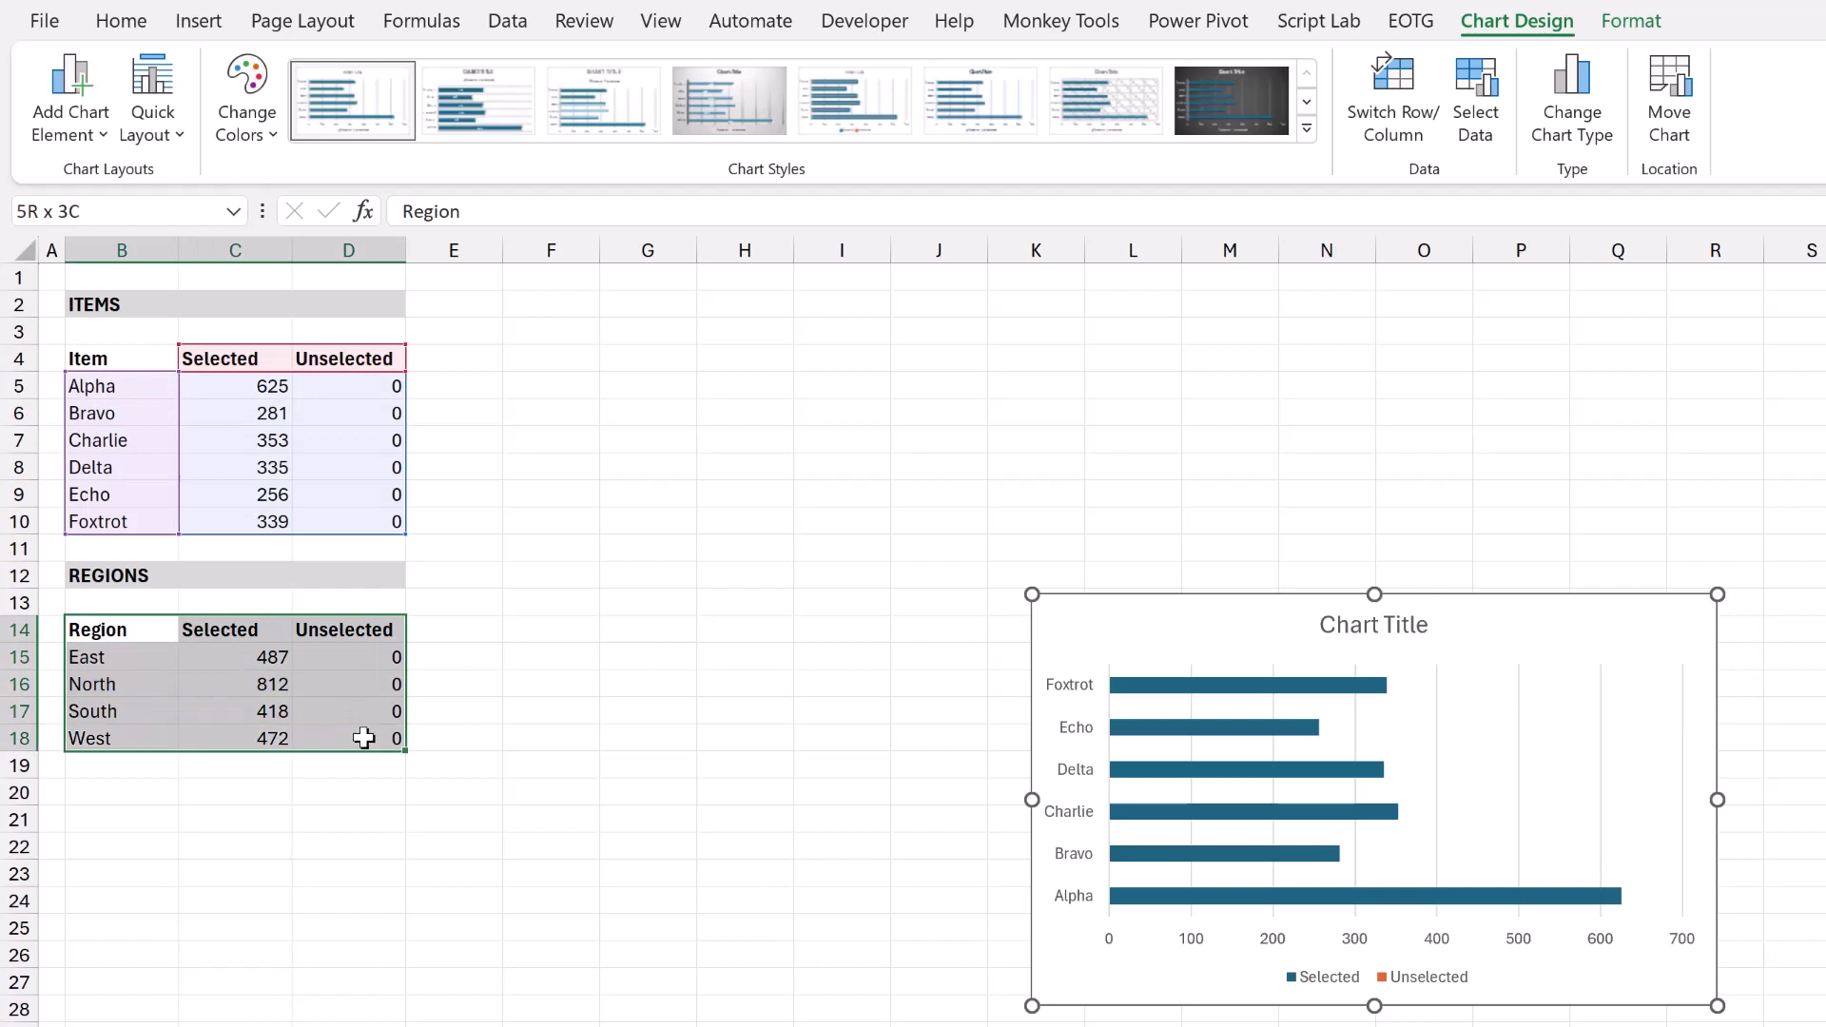
Insert a Stacked Bar chart of the Regions block B14:D18 and drag it off the items chart.
{"action": "left_click", "coordinate": [221, 26]}
{"action": "left_click", "coordinate": [937, 67]}
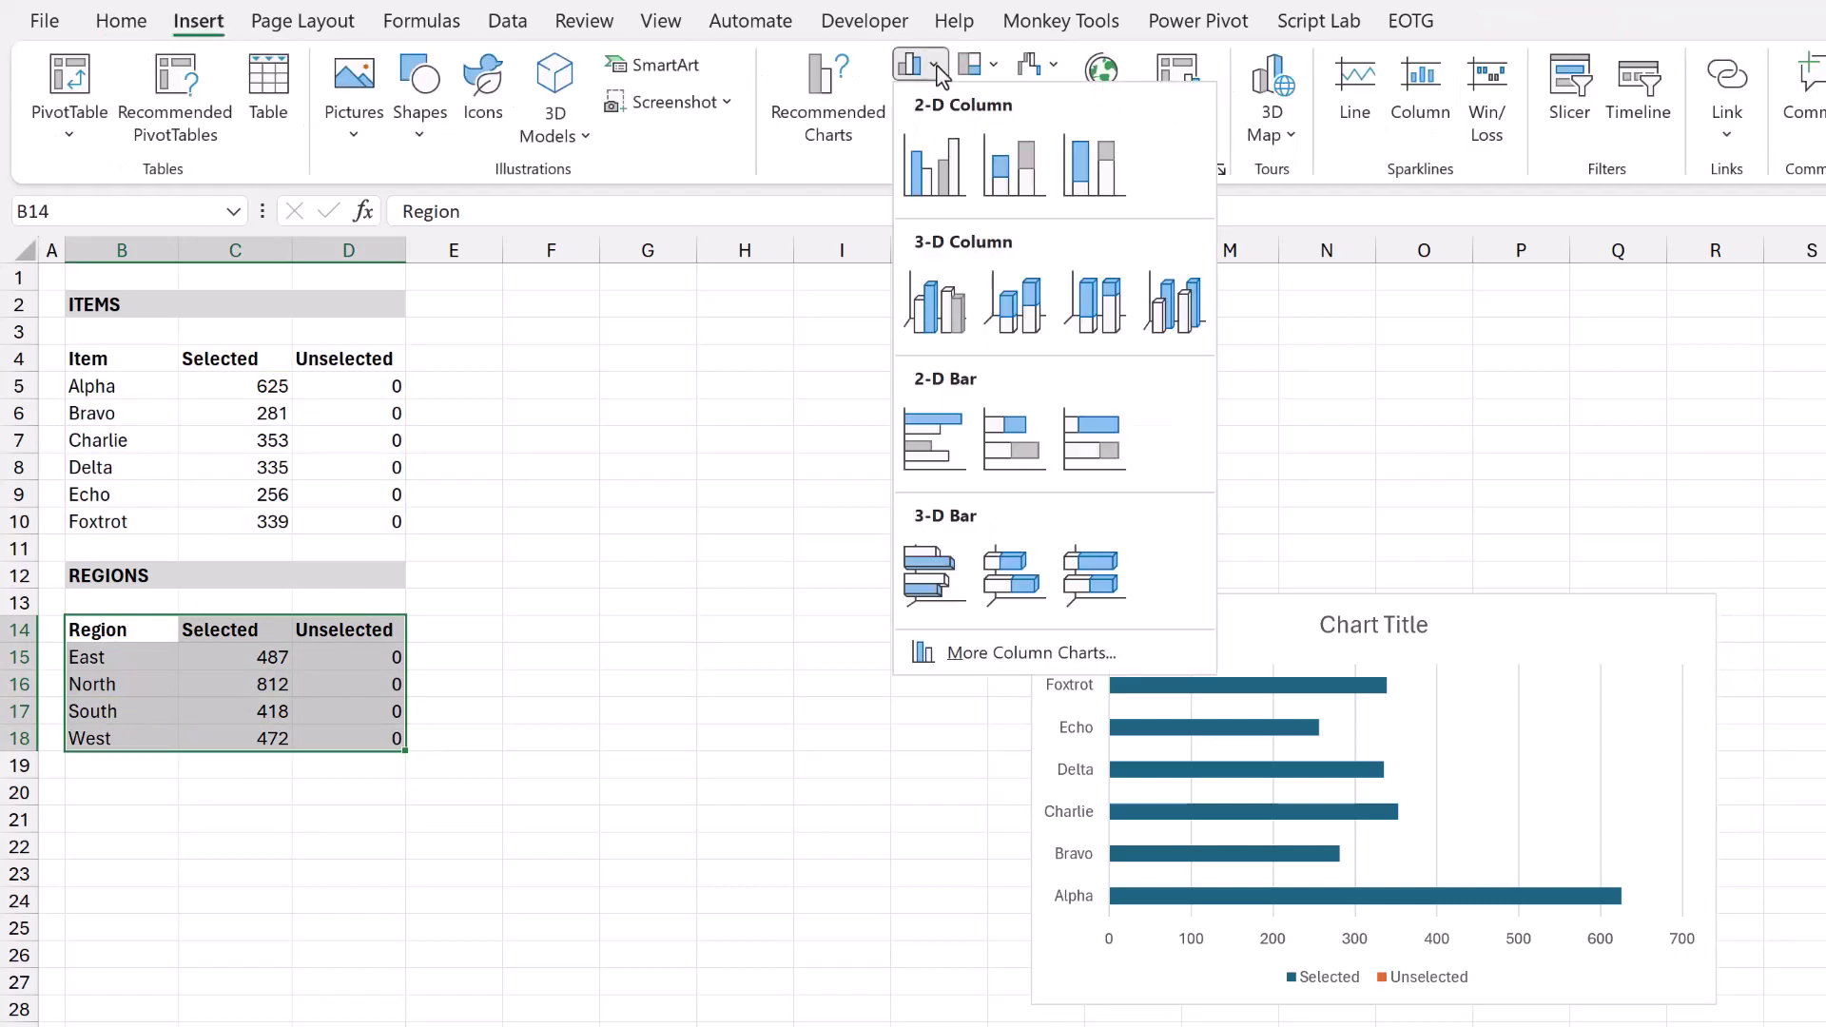
{"action": "left_click", "coordinate": [1022, 439]}
{"action": "left_click_drag", "start_coordinate": [1202, 652], "coordinate": [1287, 684]}
Move both bar charts to cell B3 on the blank sheet.
{"action": "left_click", "coordinate": [1236, 627]}
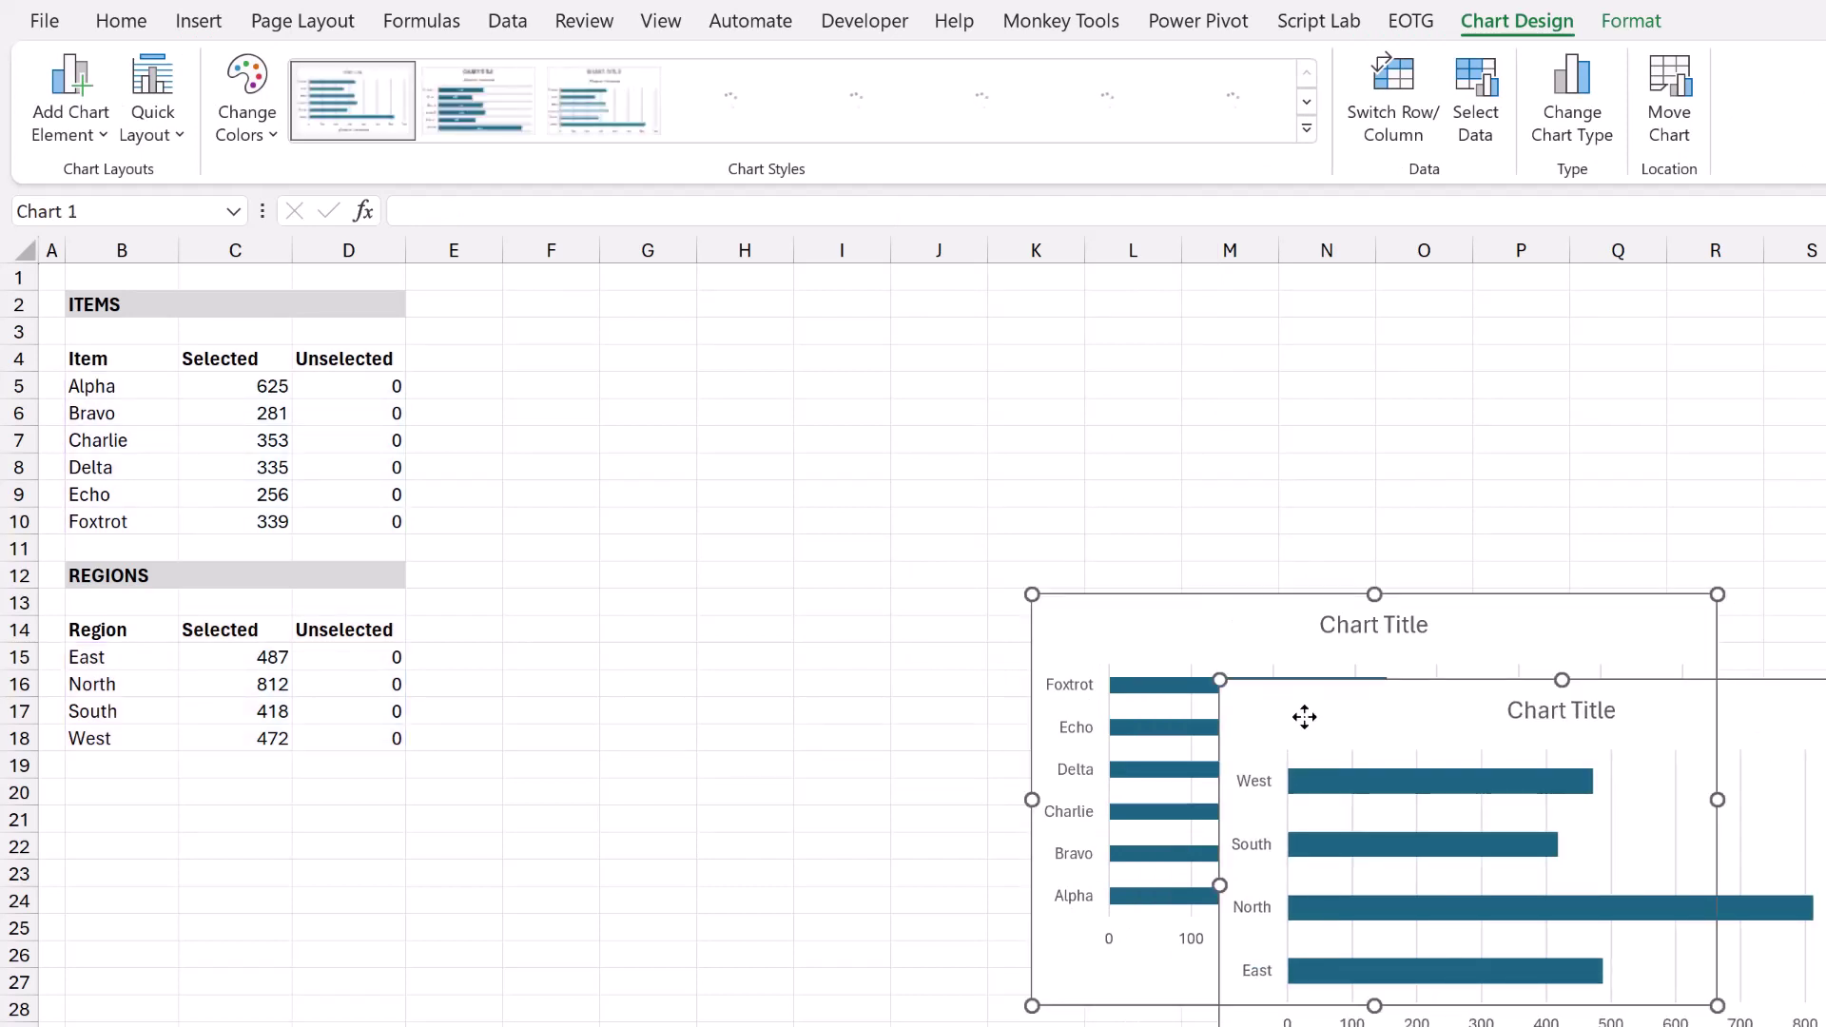
{"action": "key", "text": "Delete"}
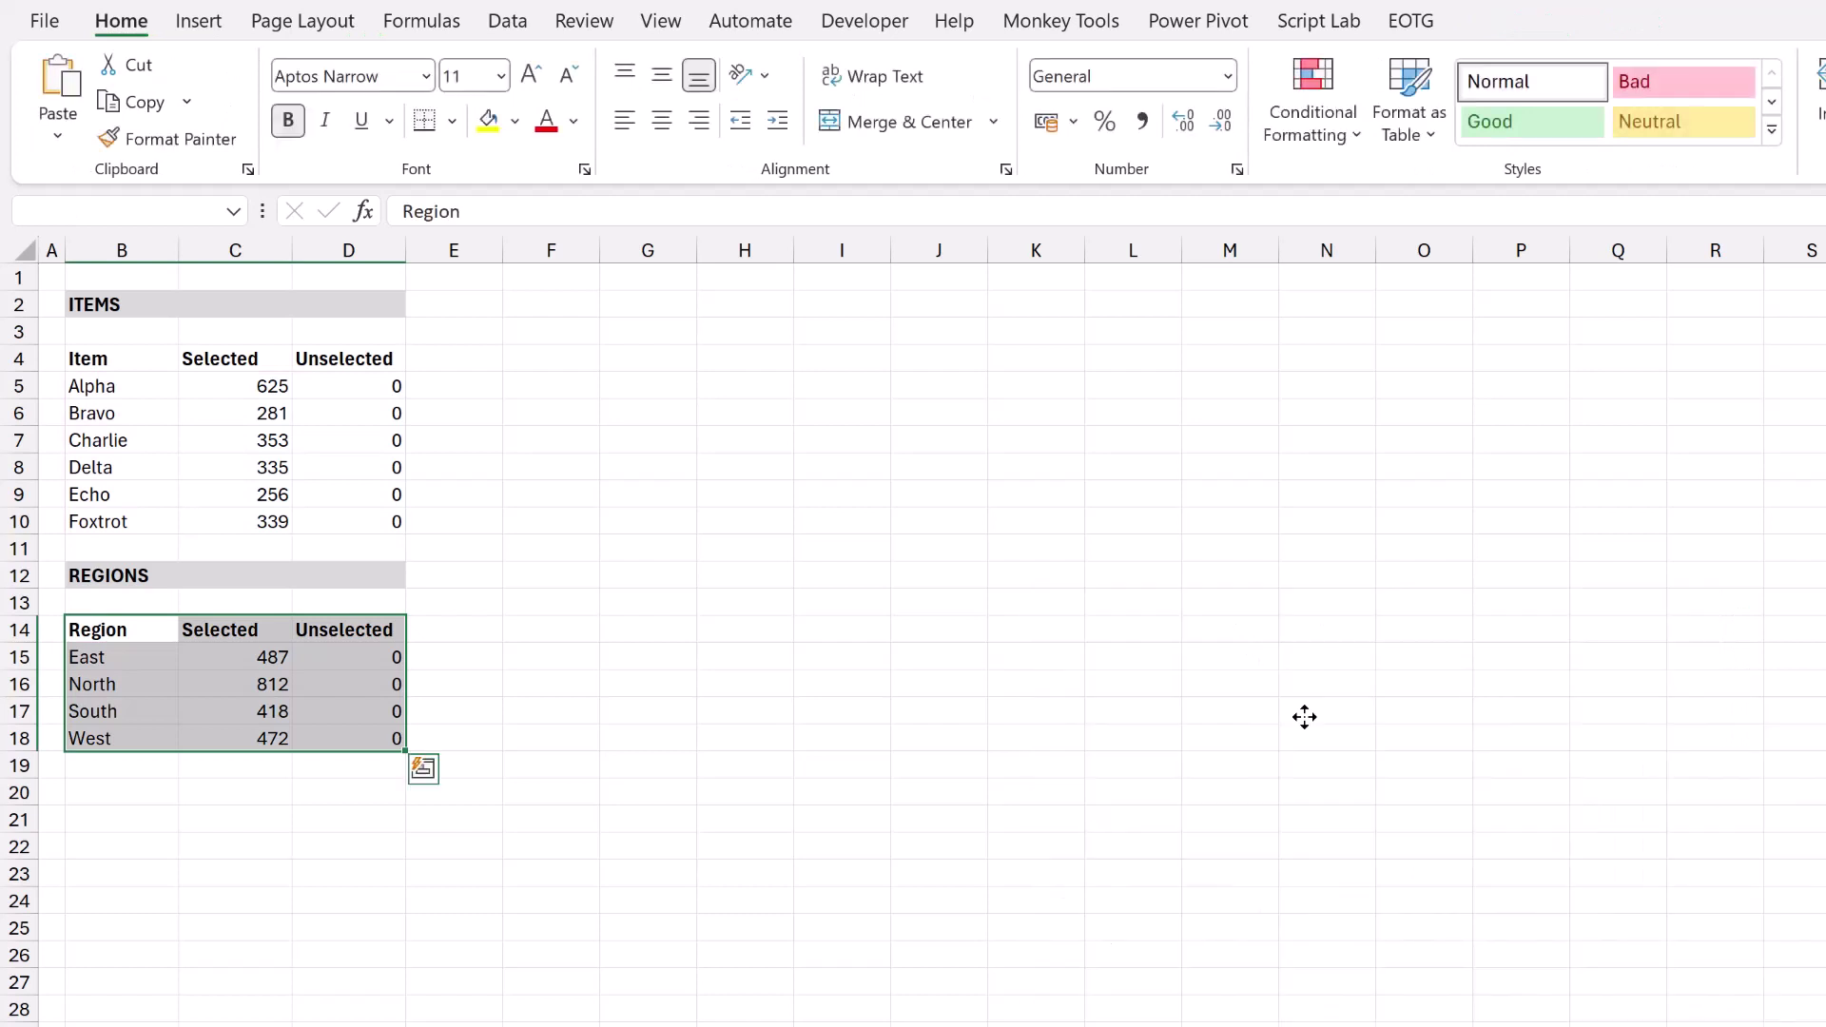
{"action": "key", "text": "ctrl+n"}
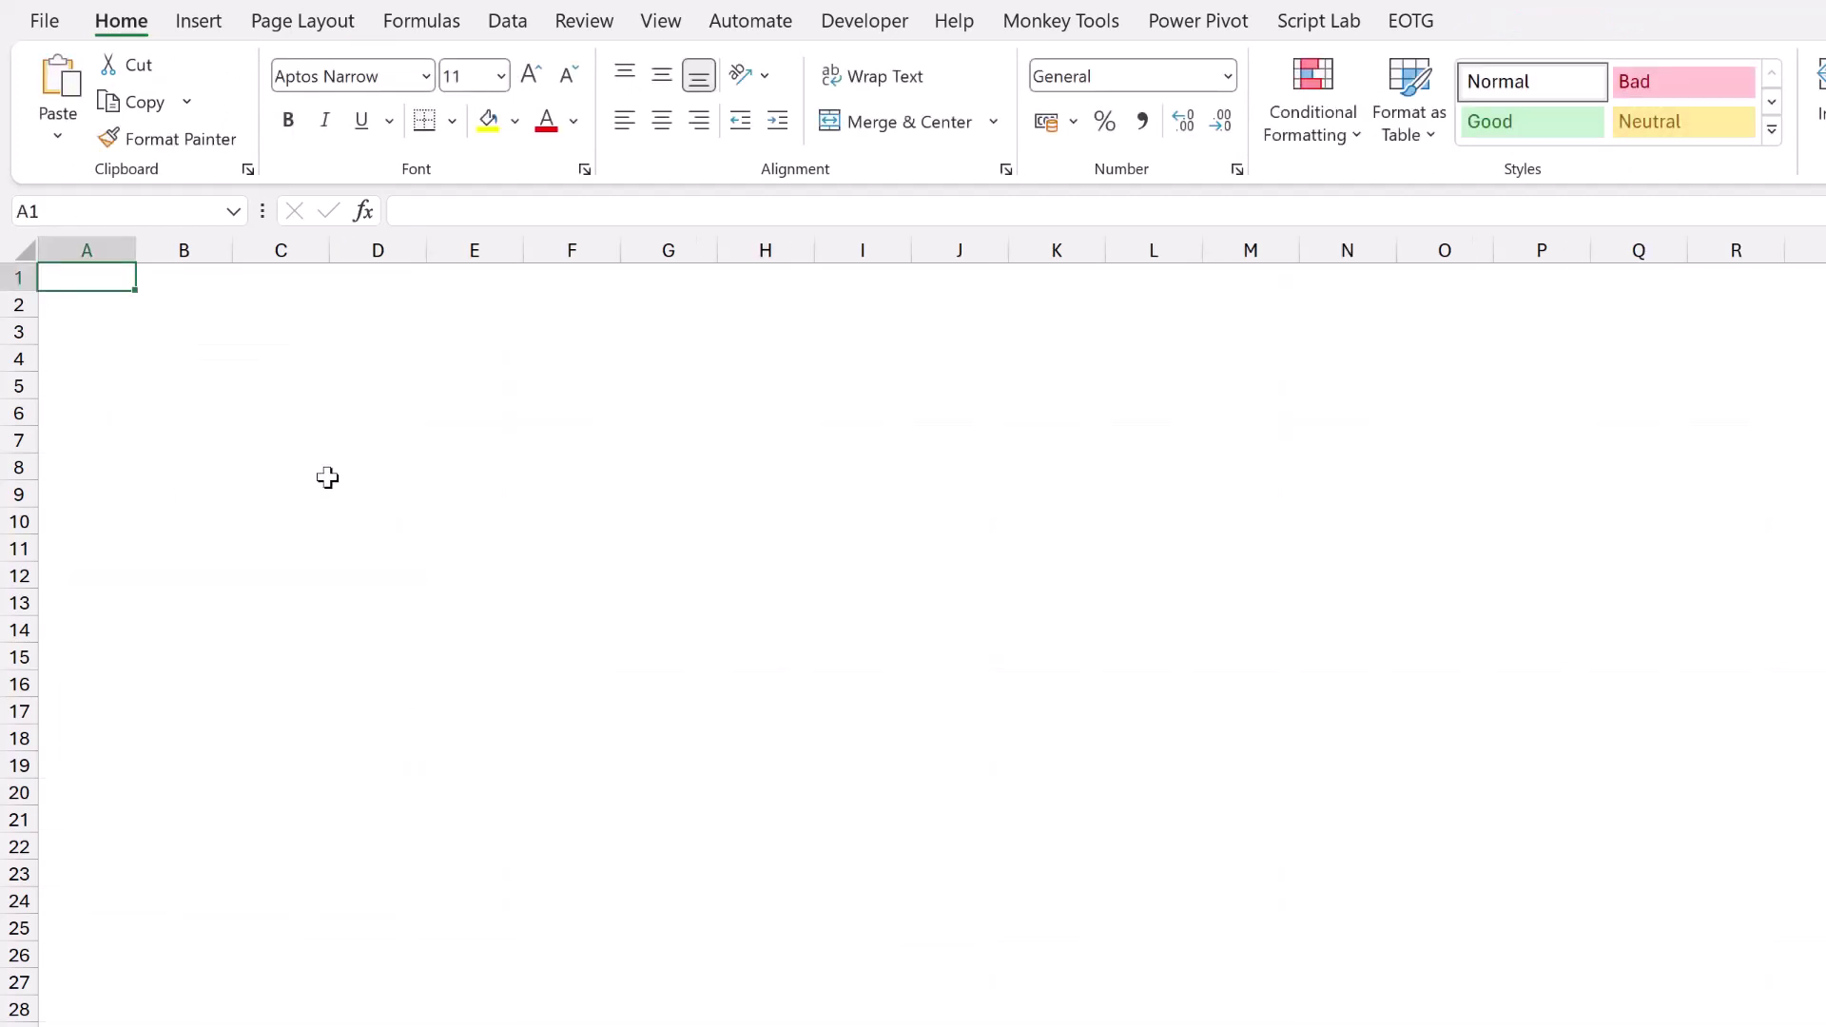
{"action": "left_click", "coordinate": [197, 341]}
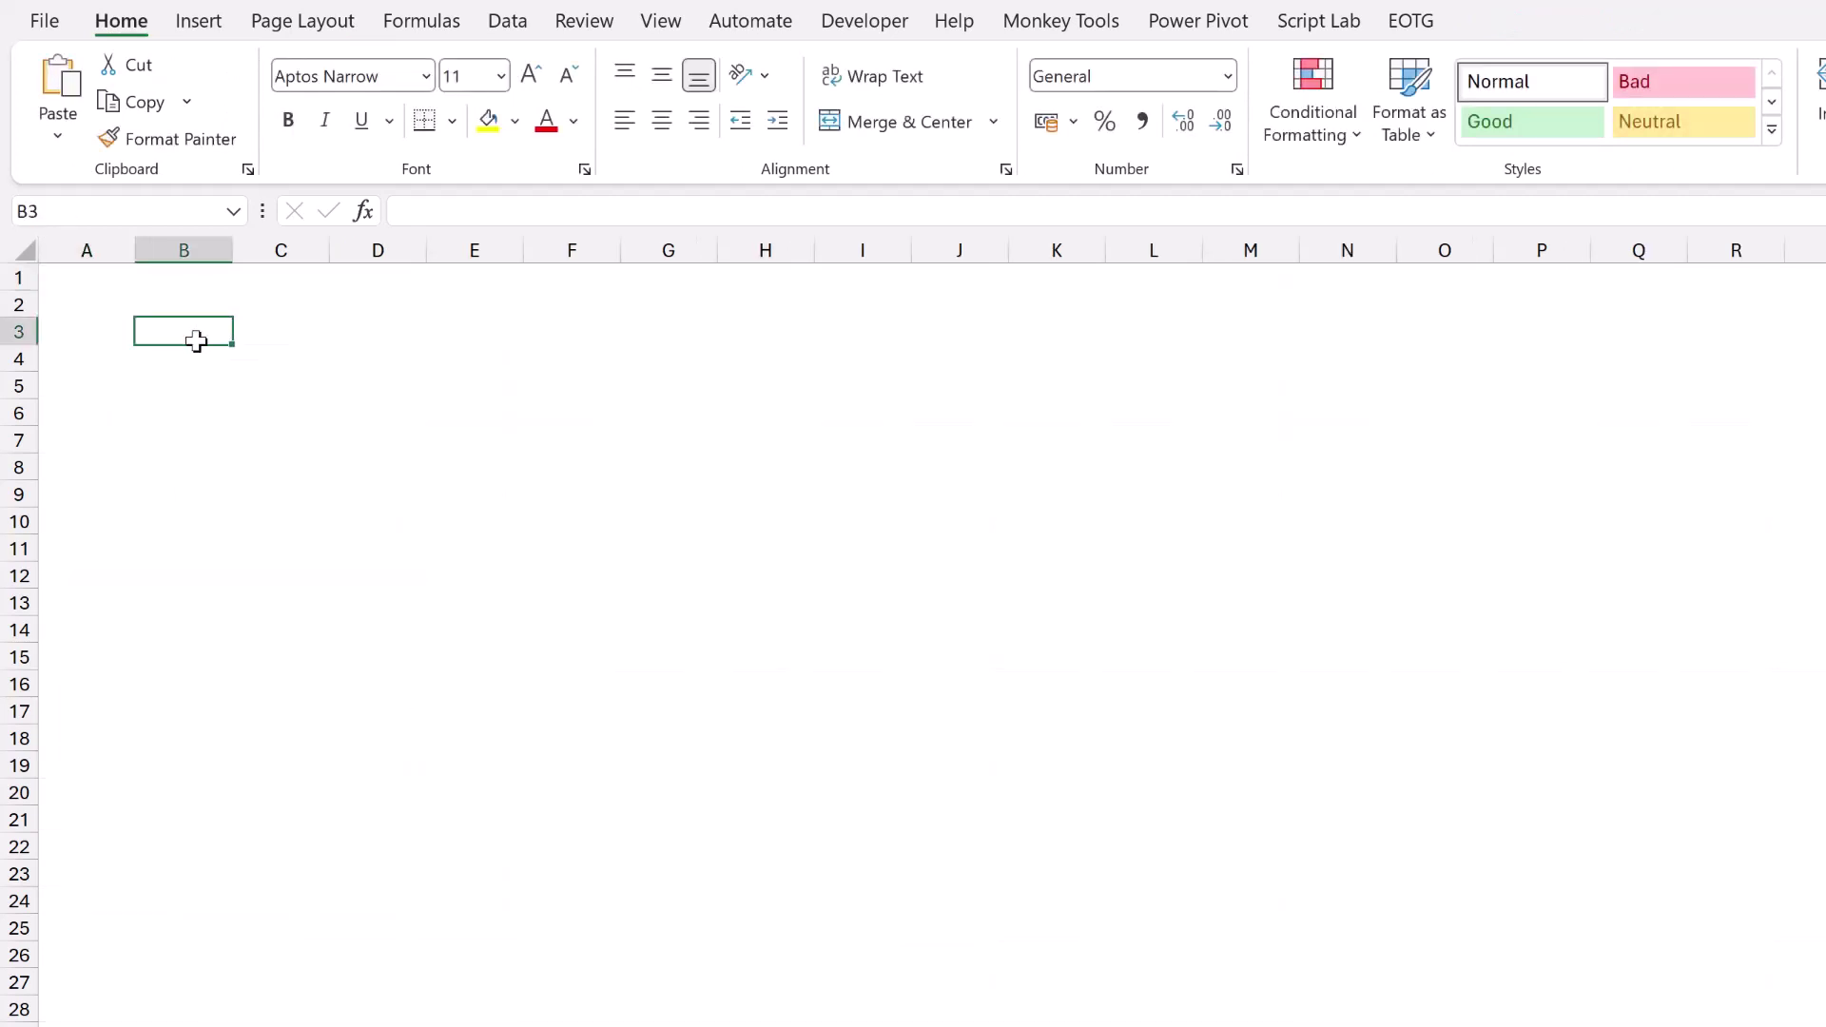
{"action": "key", "text": "ctrl+v"}
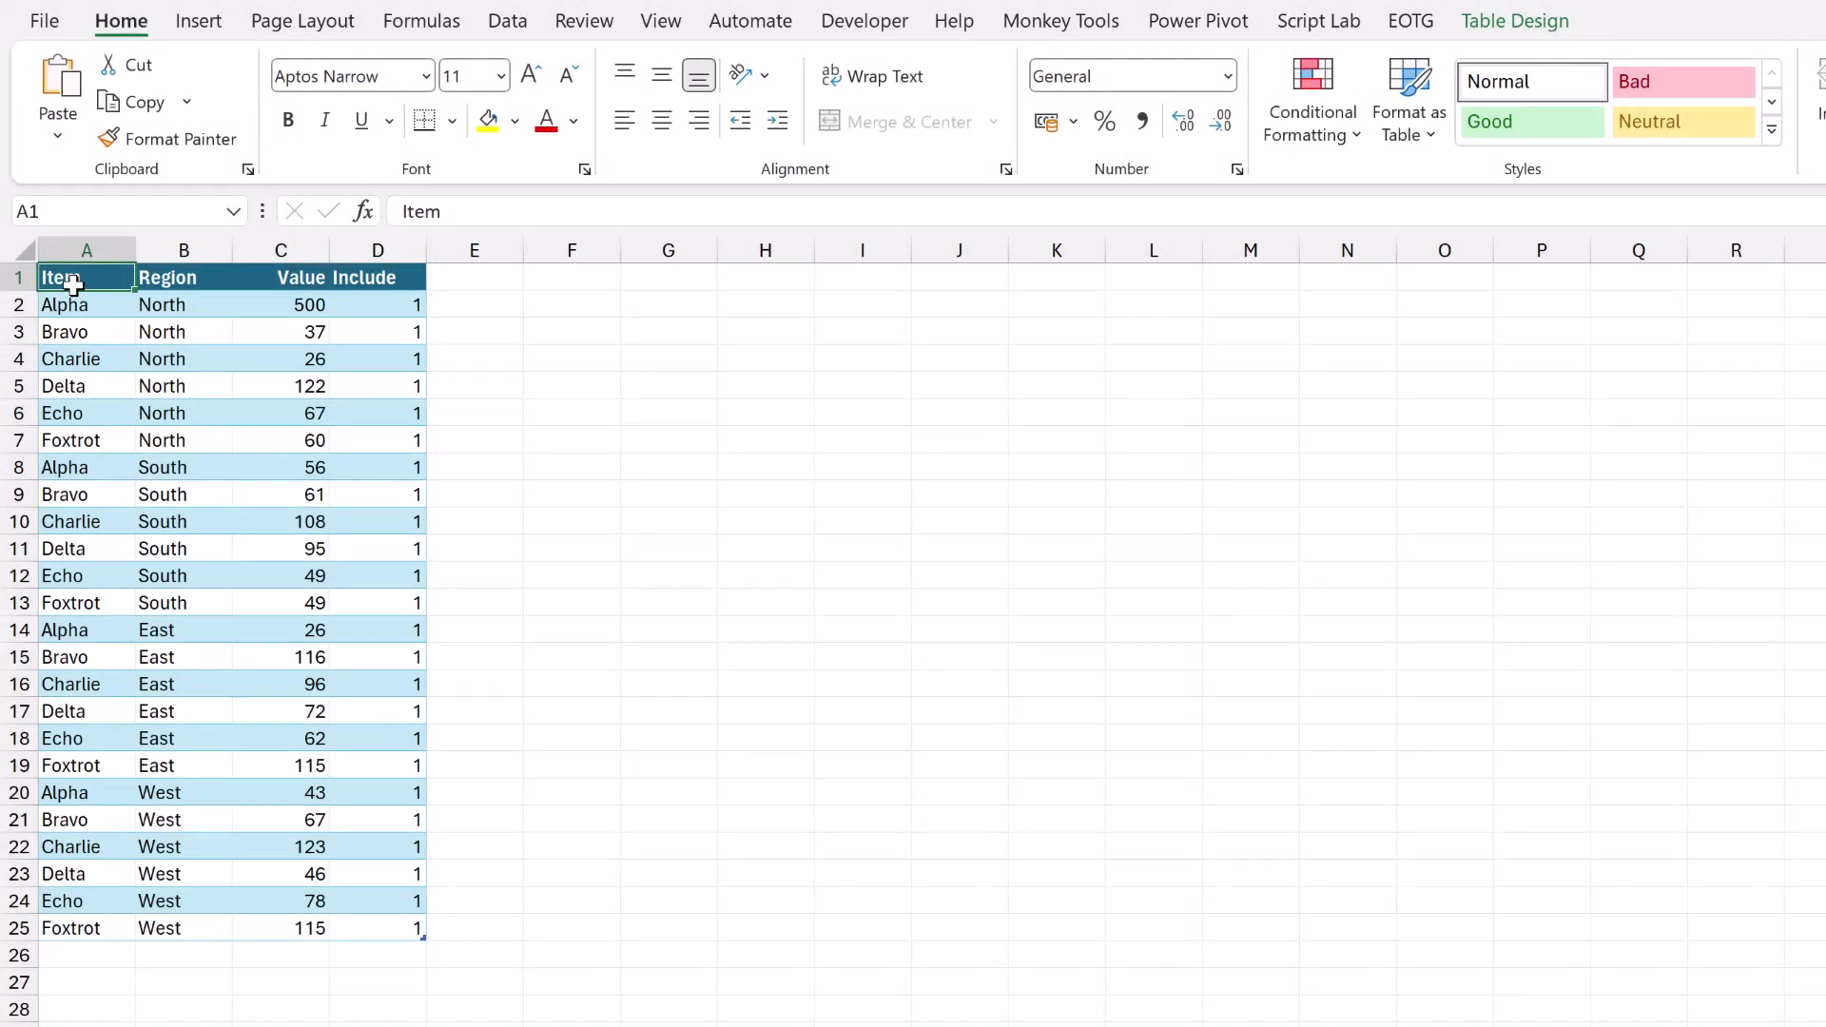
Insert slicers for the Item and Region fields of the data table.
{"action": "left_click", "coordinate": [199, 21]}
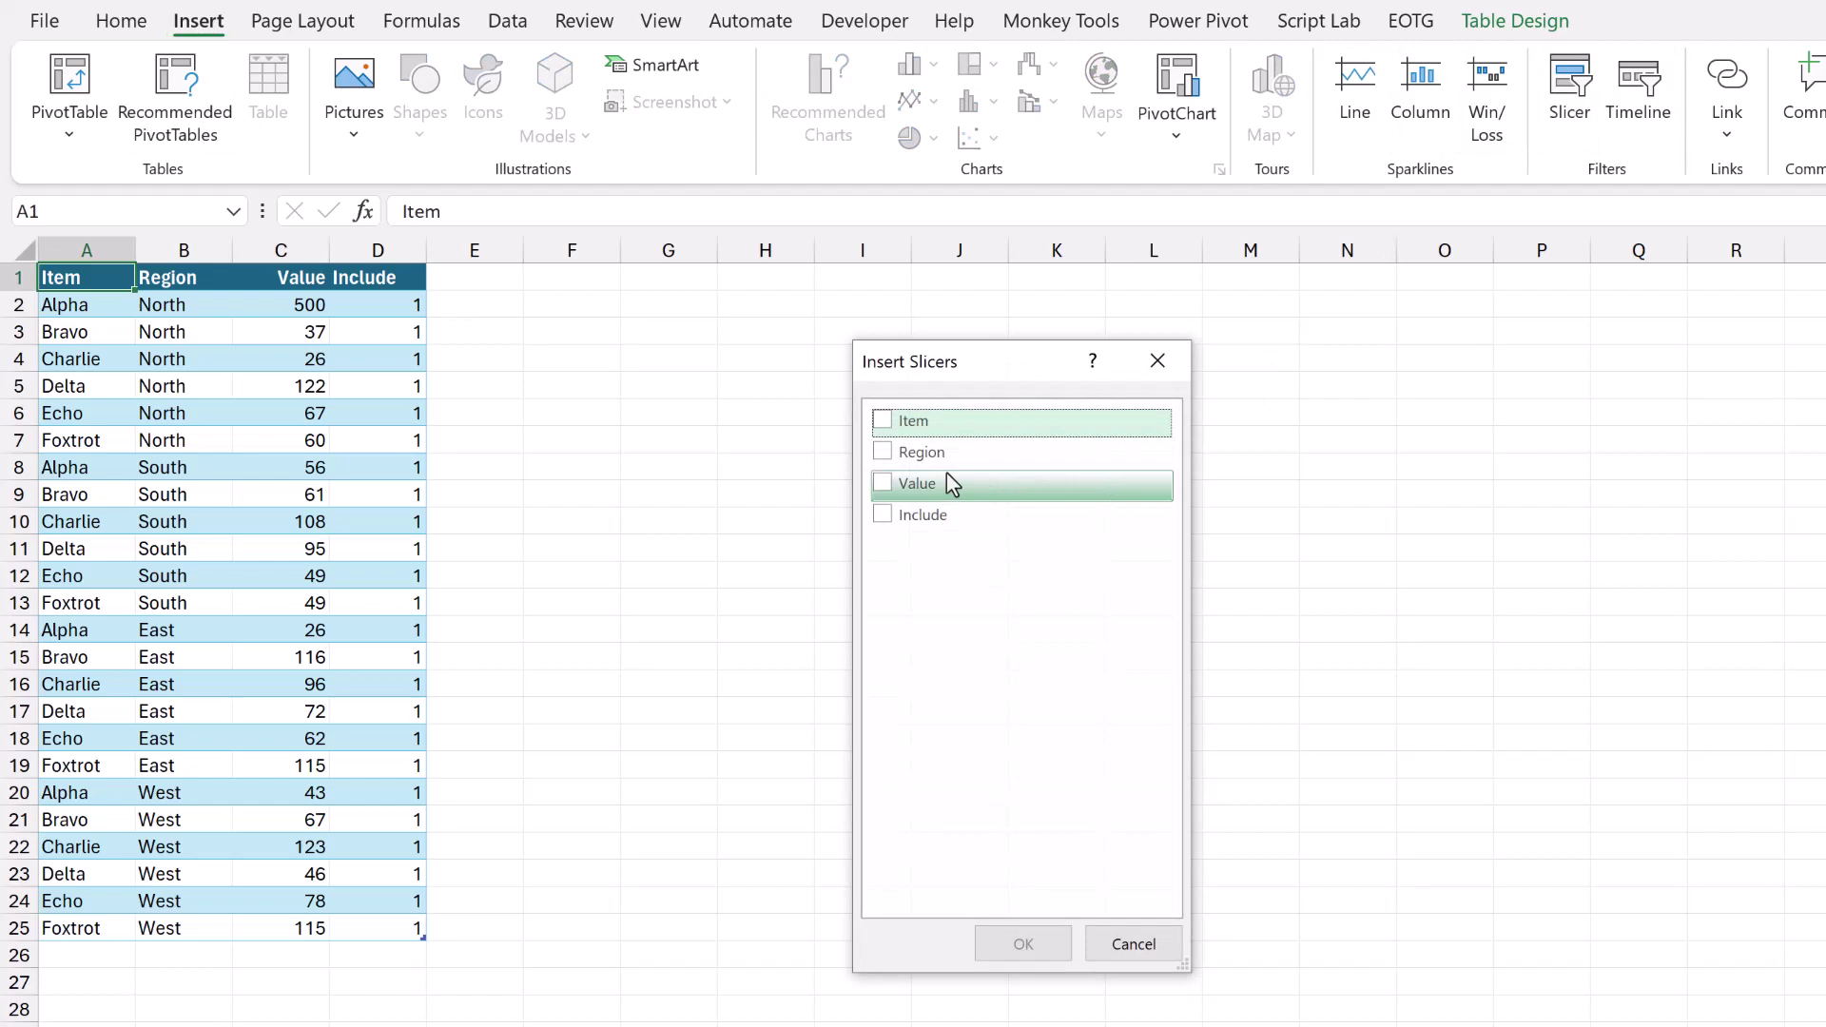
{"action": "left_click", "coordinate": [886, 425]}
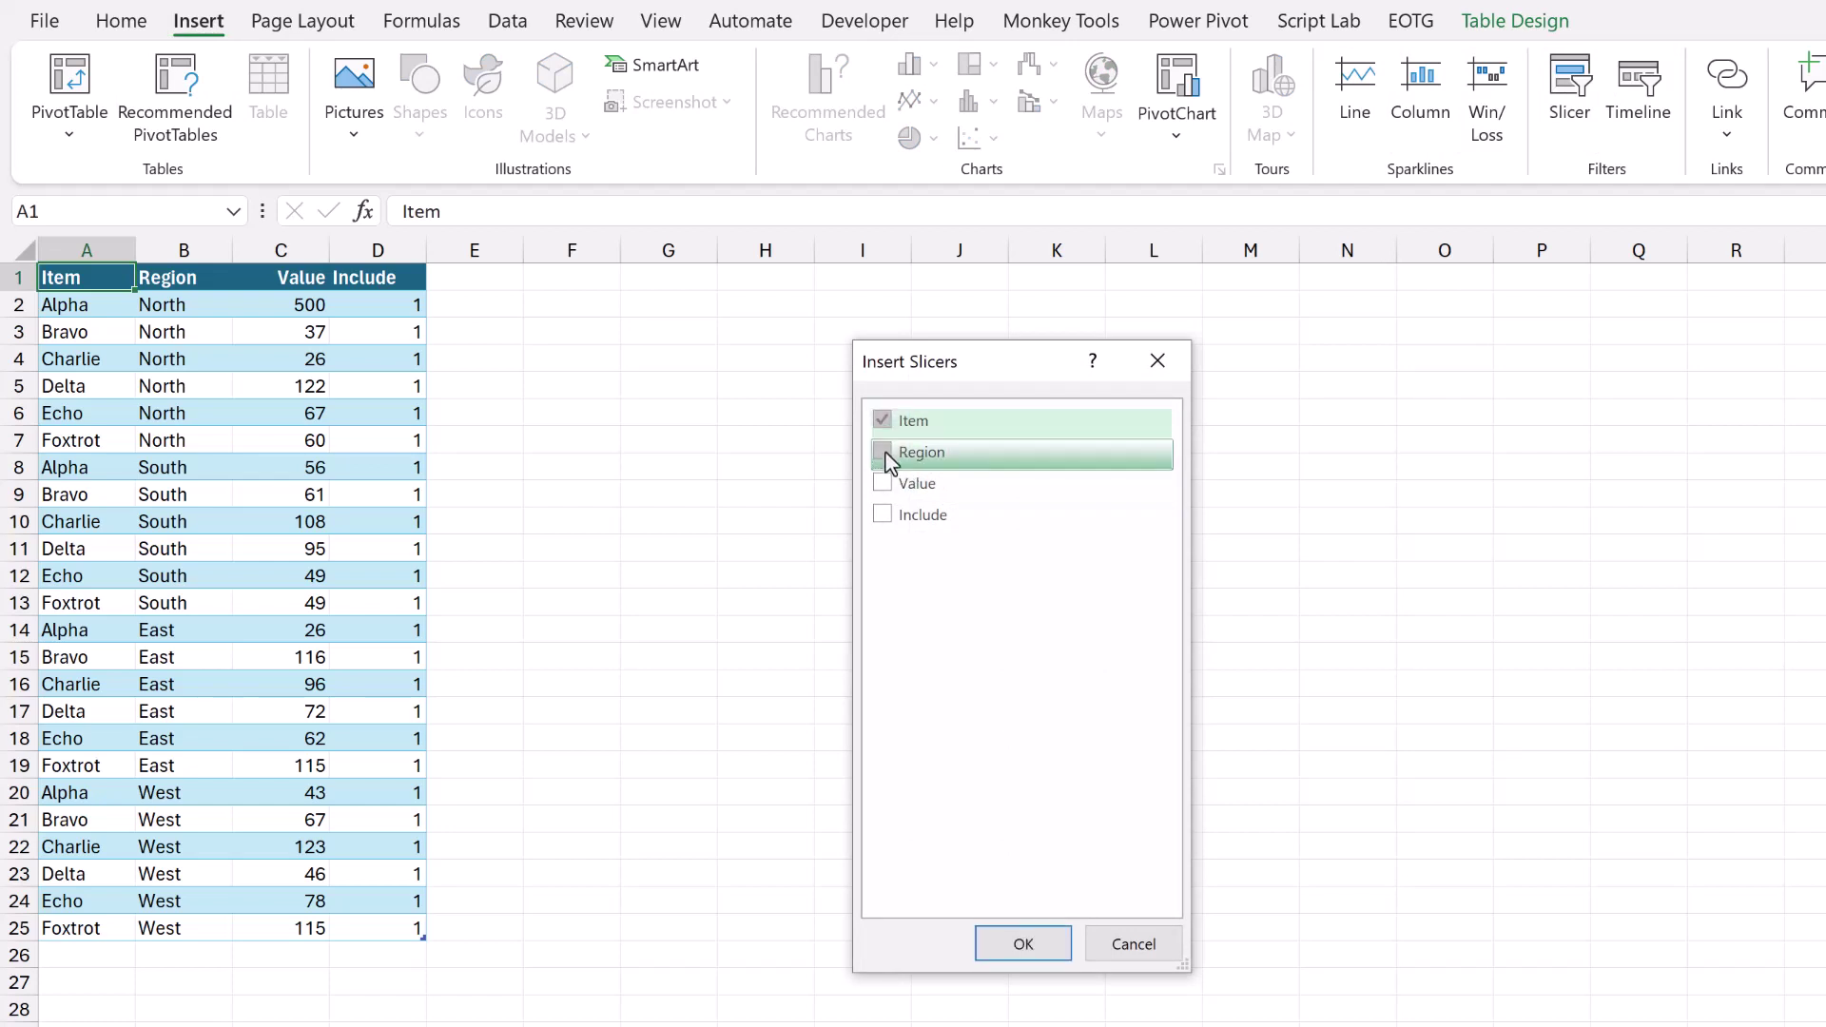
{"action": "left_click", "coordinate": [885, 450]}
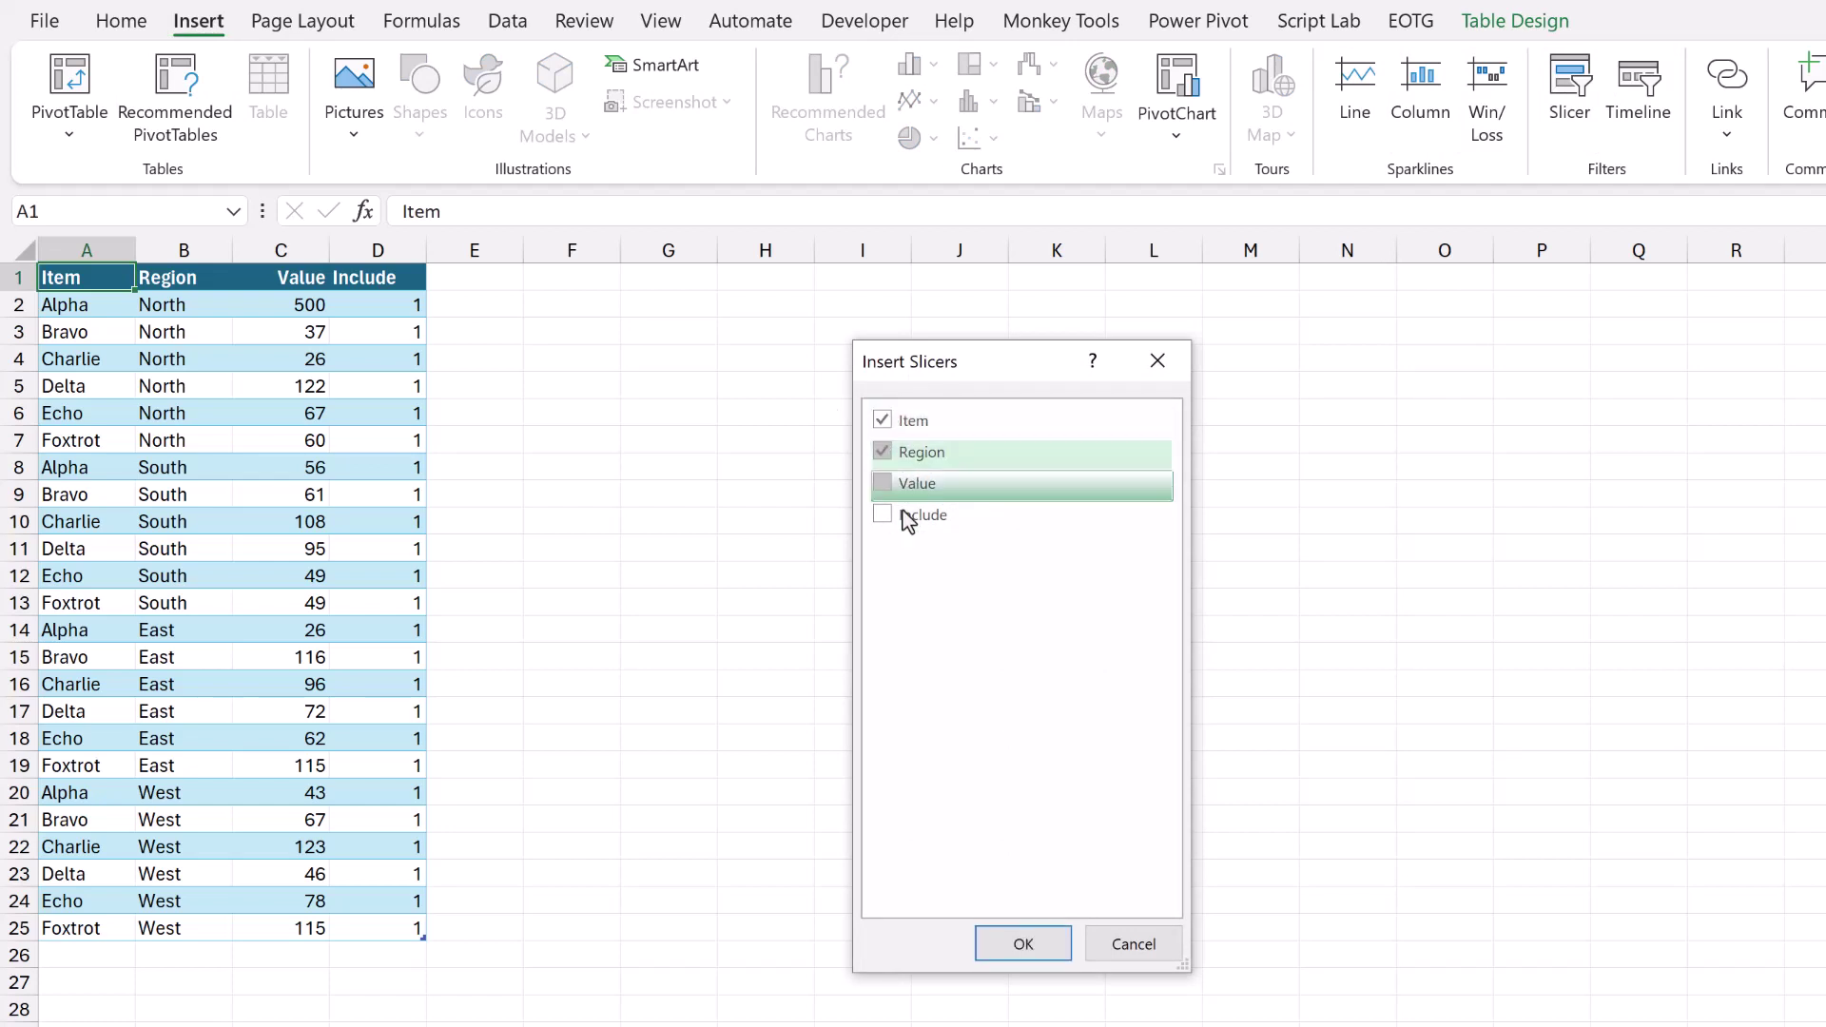
{"action": "left_click", "coordinate": [1014, 946]}
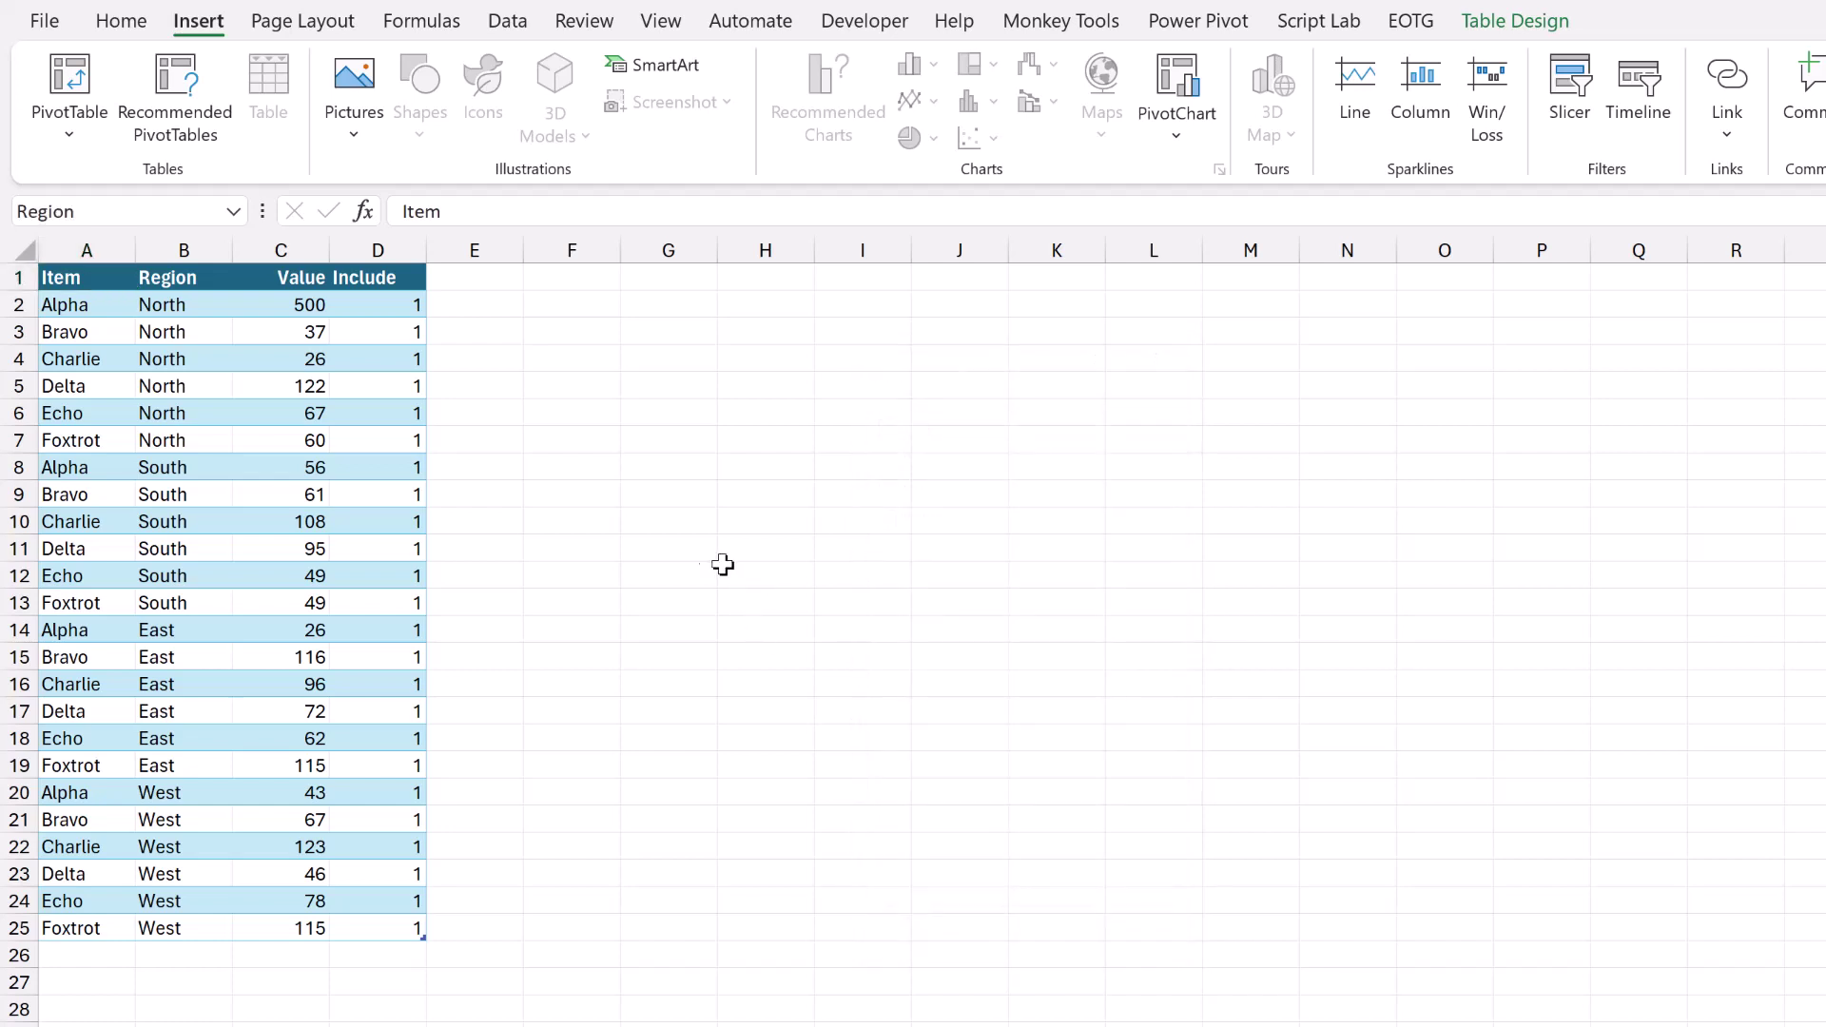
Use the Item slicer to step through Bravo and Charlie, ending on Delta, then check the summary sheet.
{"action": "left_click", "coordinate": [1322, 591]}
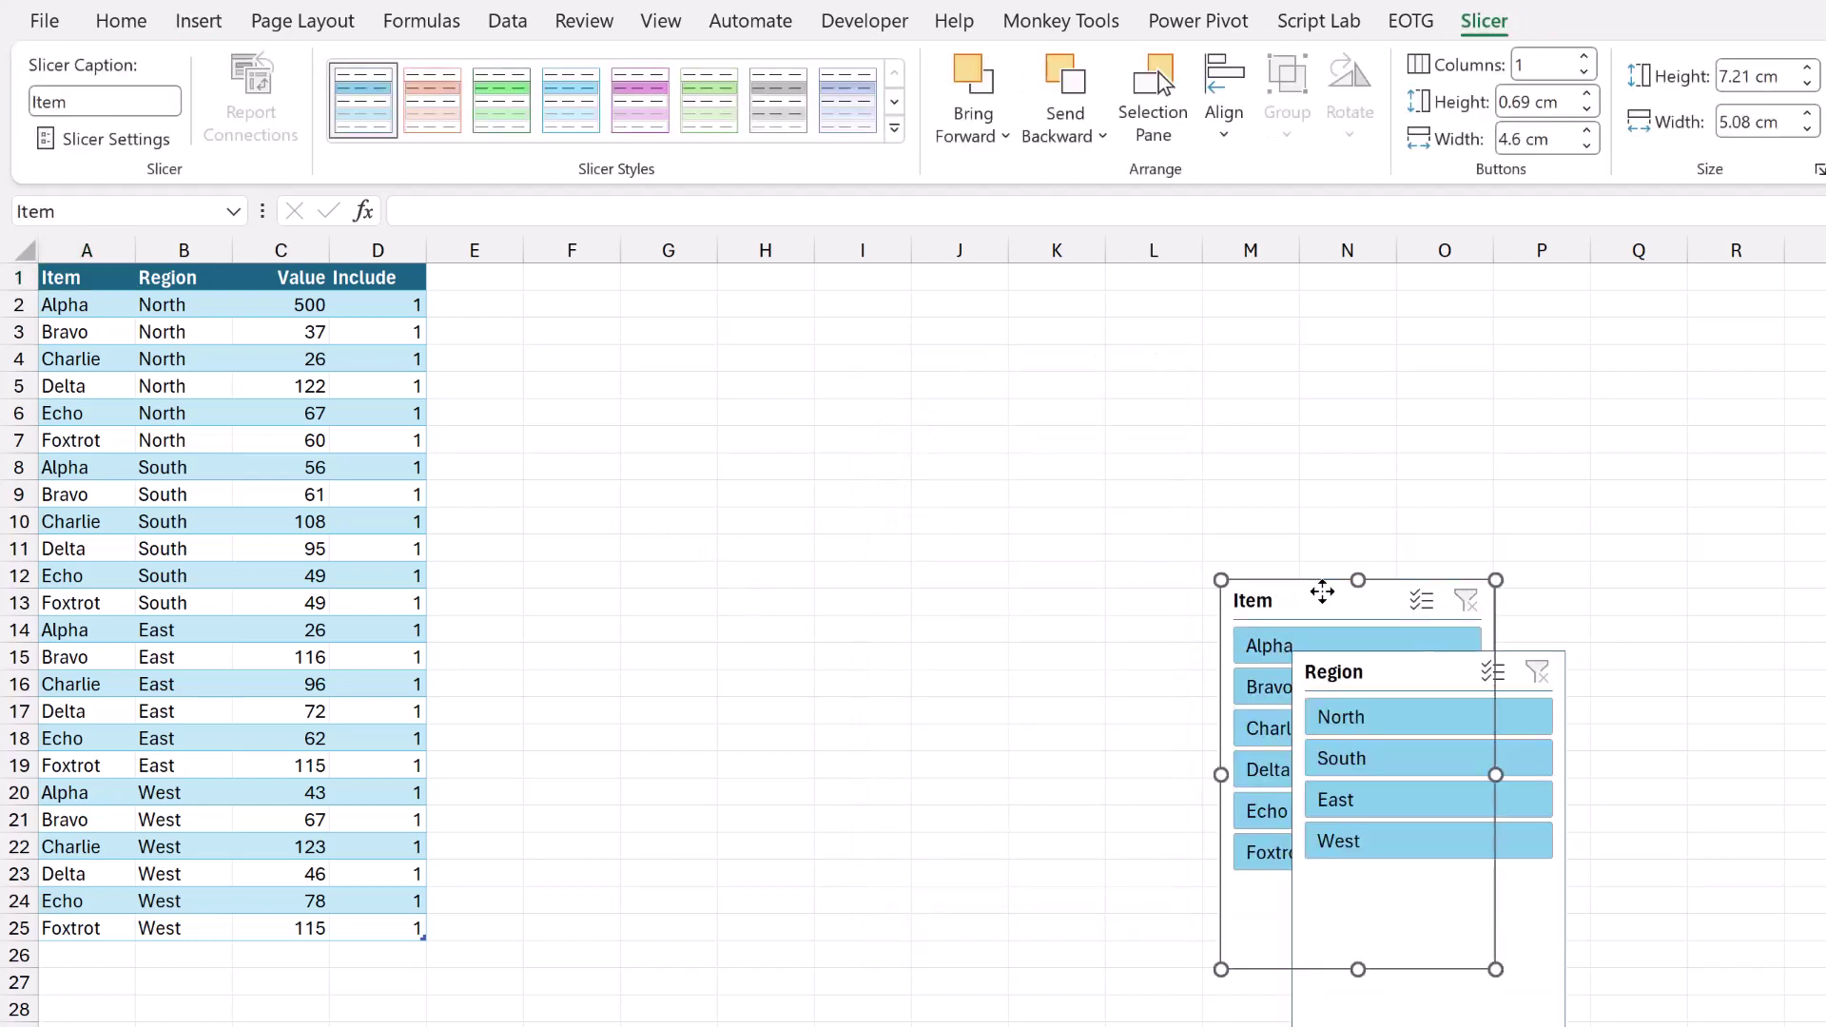
{"action": "left_click", "coordinate": [1268, 704]}
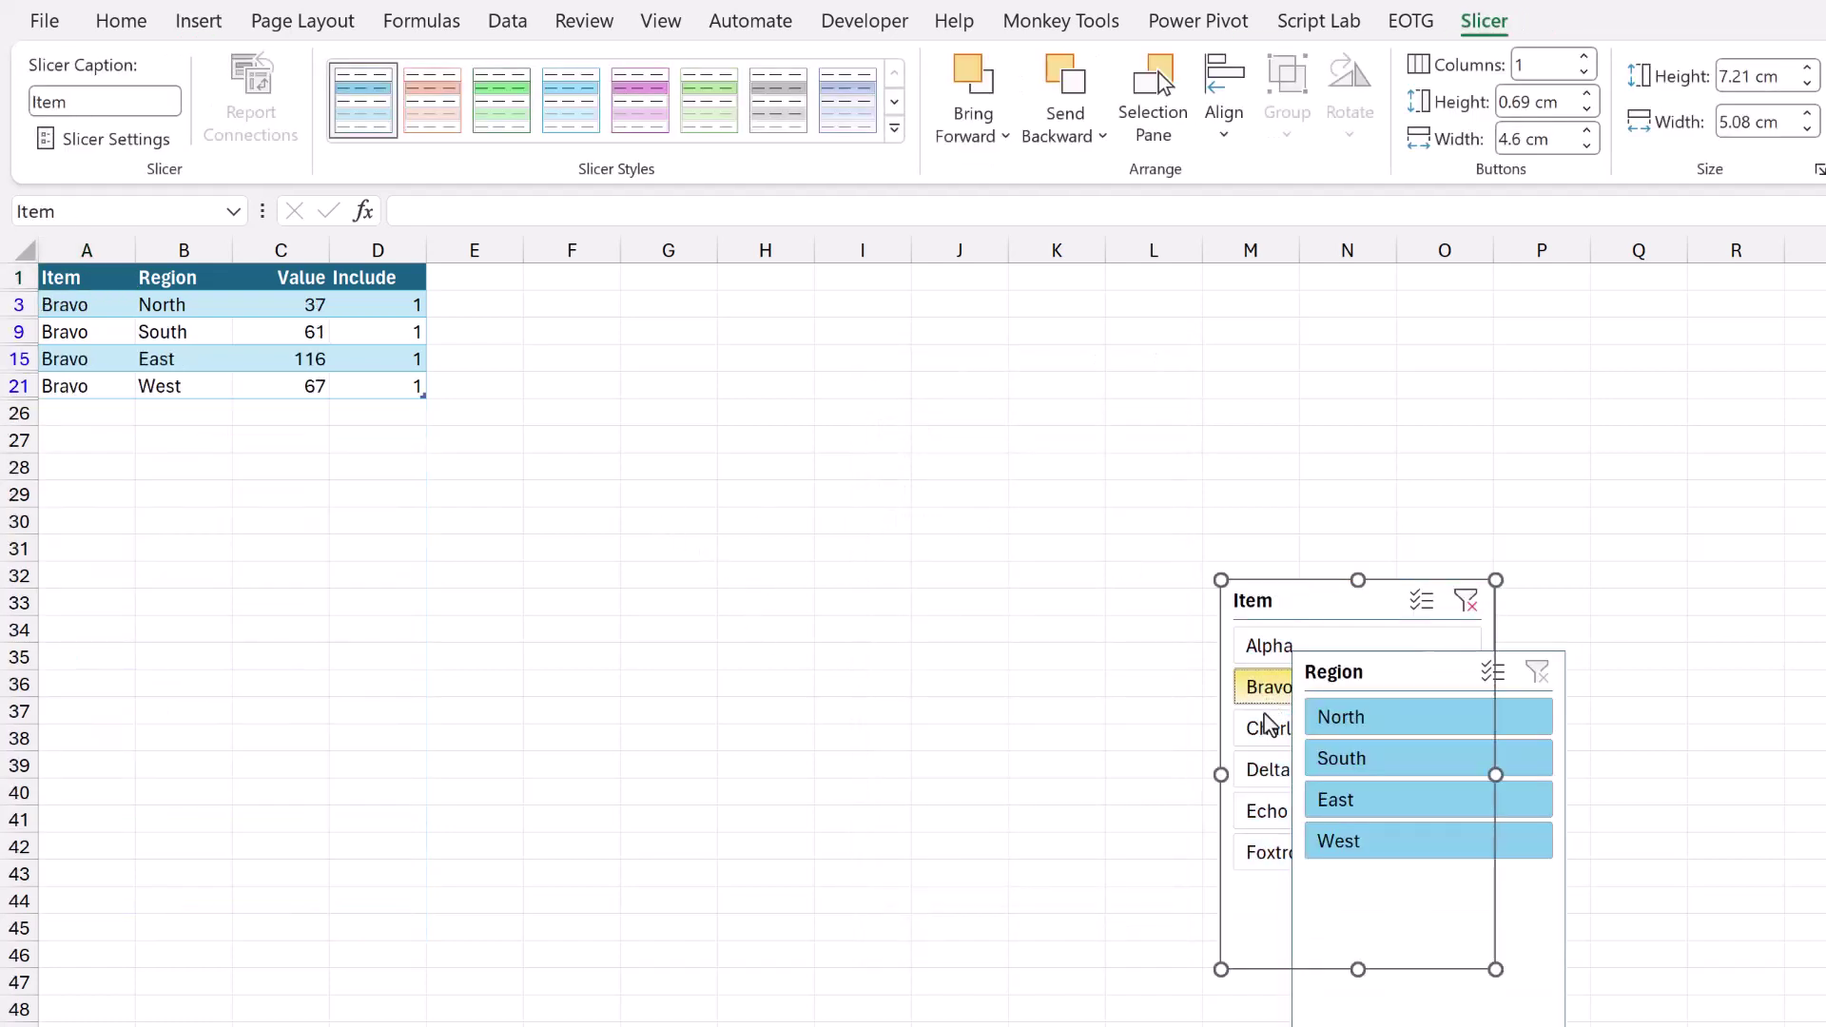
{"action": "left_click", "coordinate": [1266, 730]}
{"action": "left_click", "coordinate": [1270, 775]}
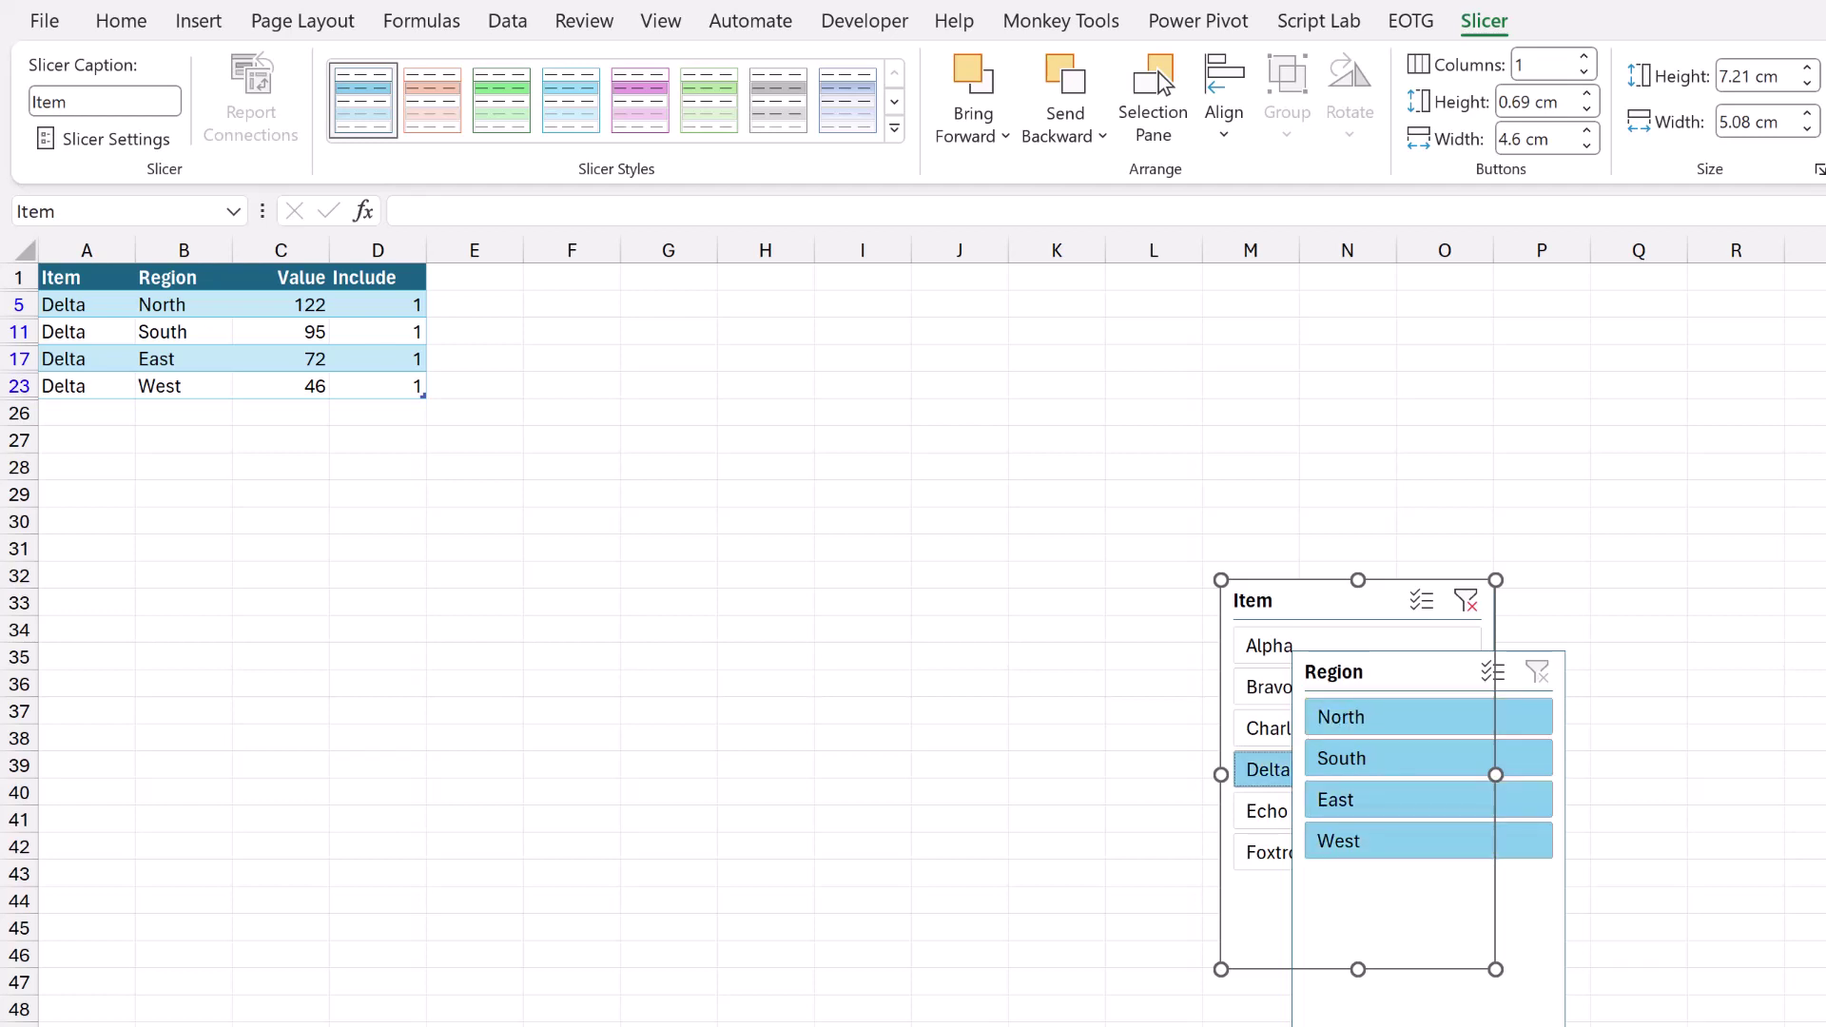
{"action": "key", "text": "ctrl+Page_Down"}
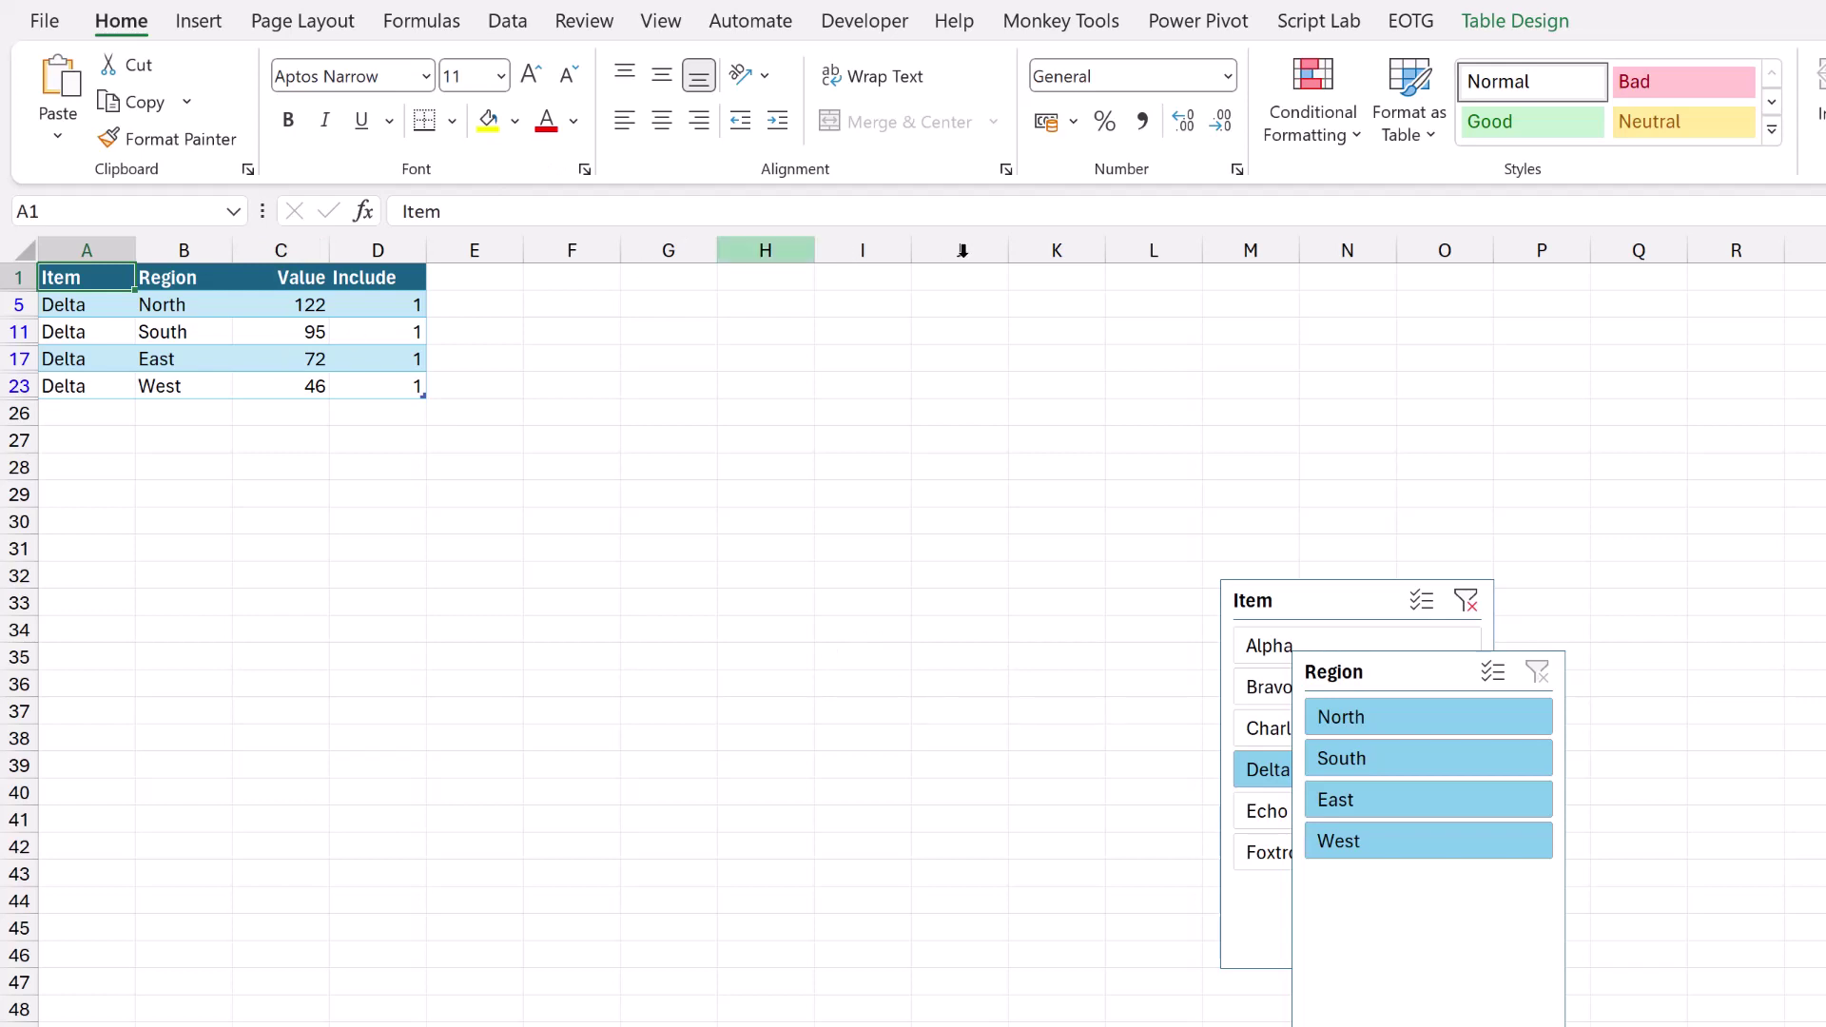
Move both Item and Region slicers to cell L8 on the chart sheet beside the bar charts.
{"action": "left_click", "coordinate": [1347, 593]}
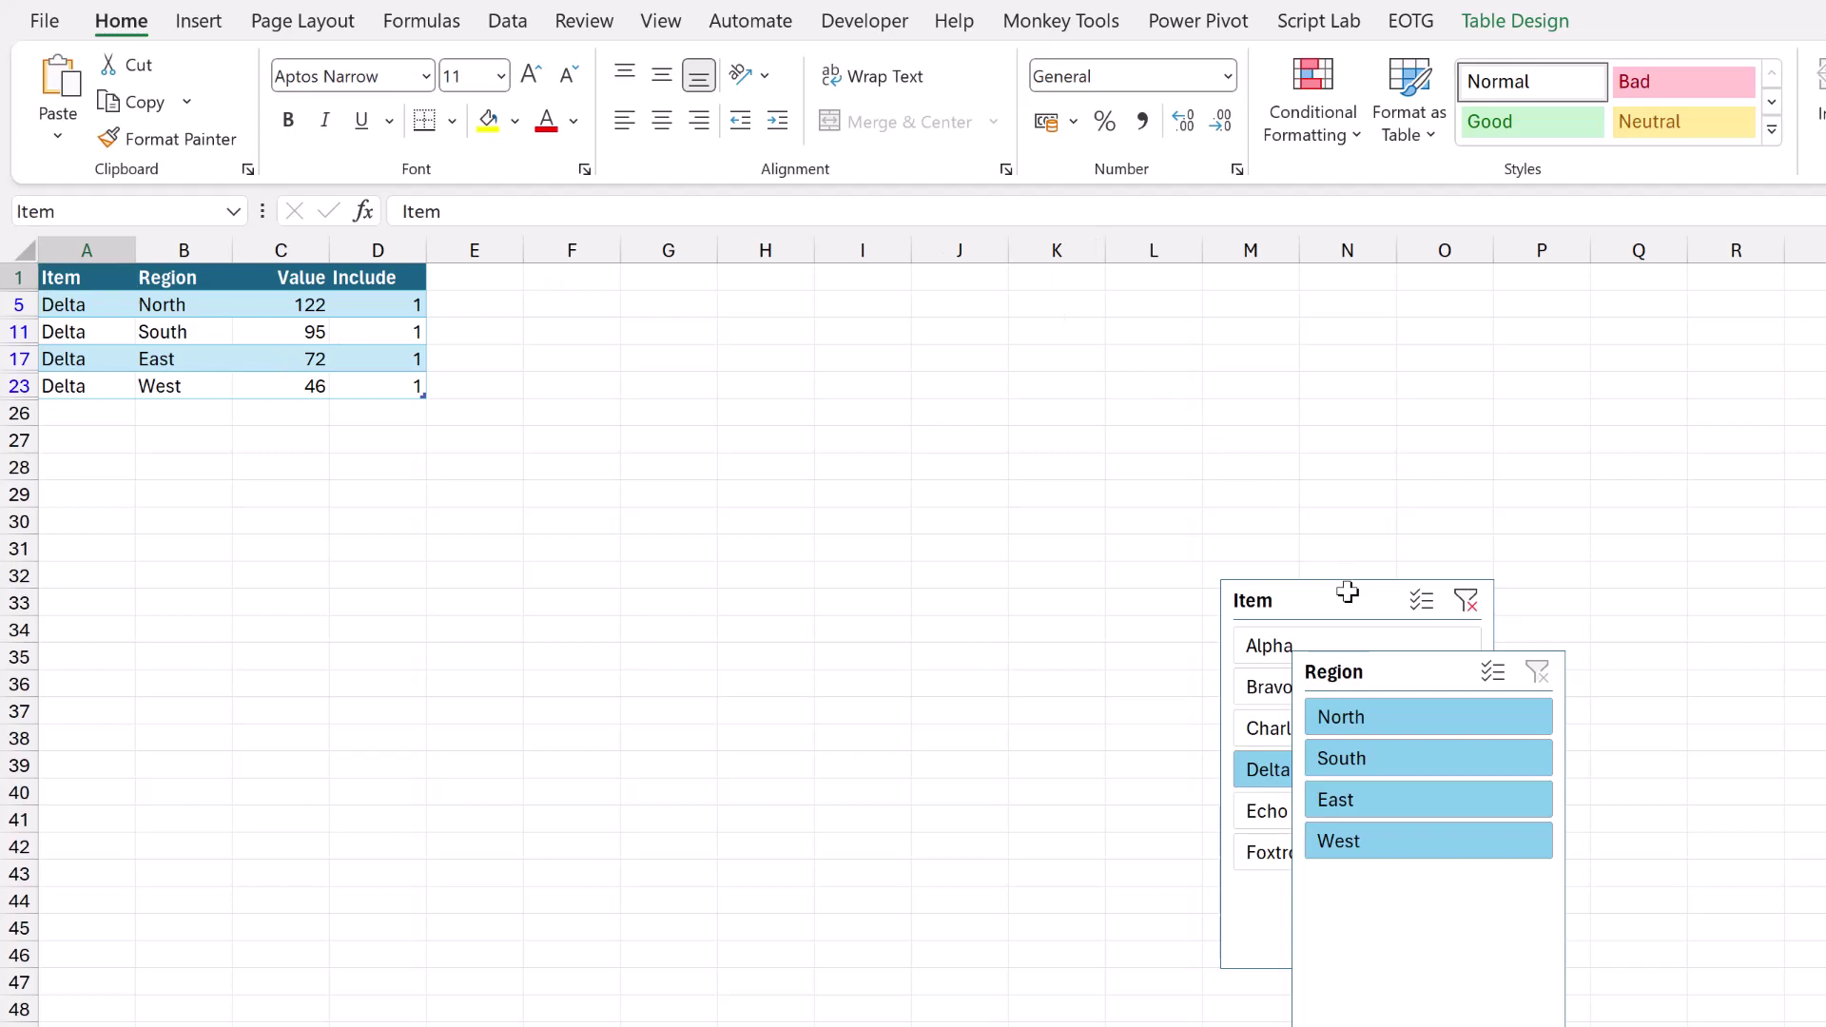
{"action": "left_click", "coordinate": [1402, 672], "text": "ctrl"}
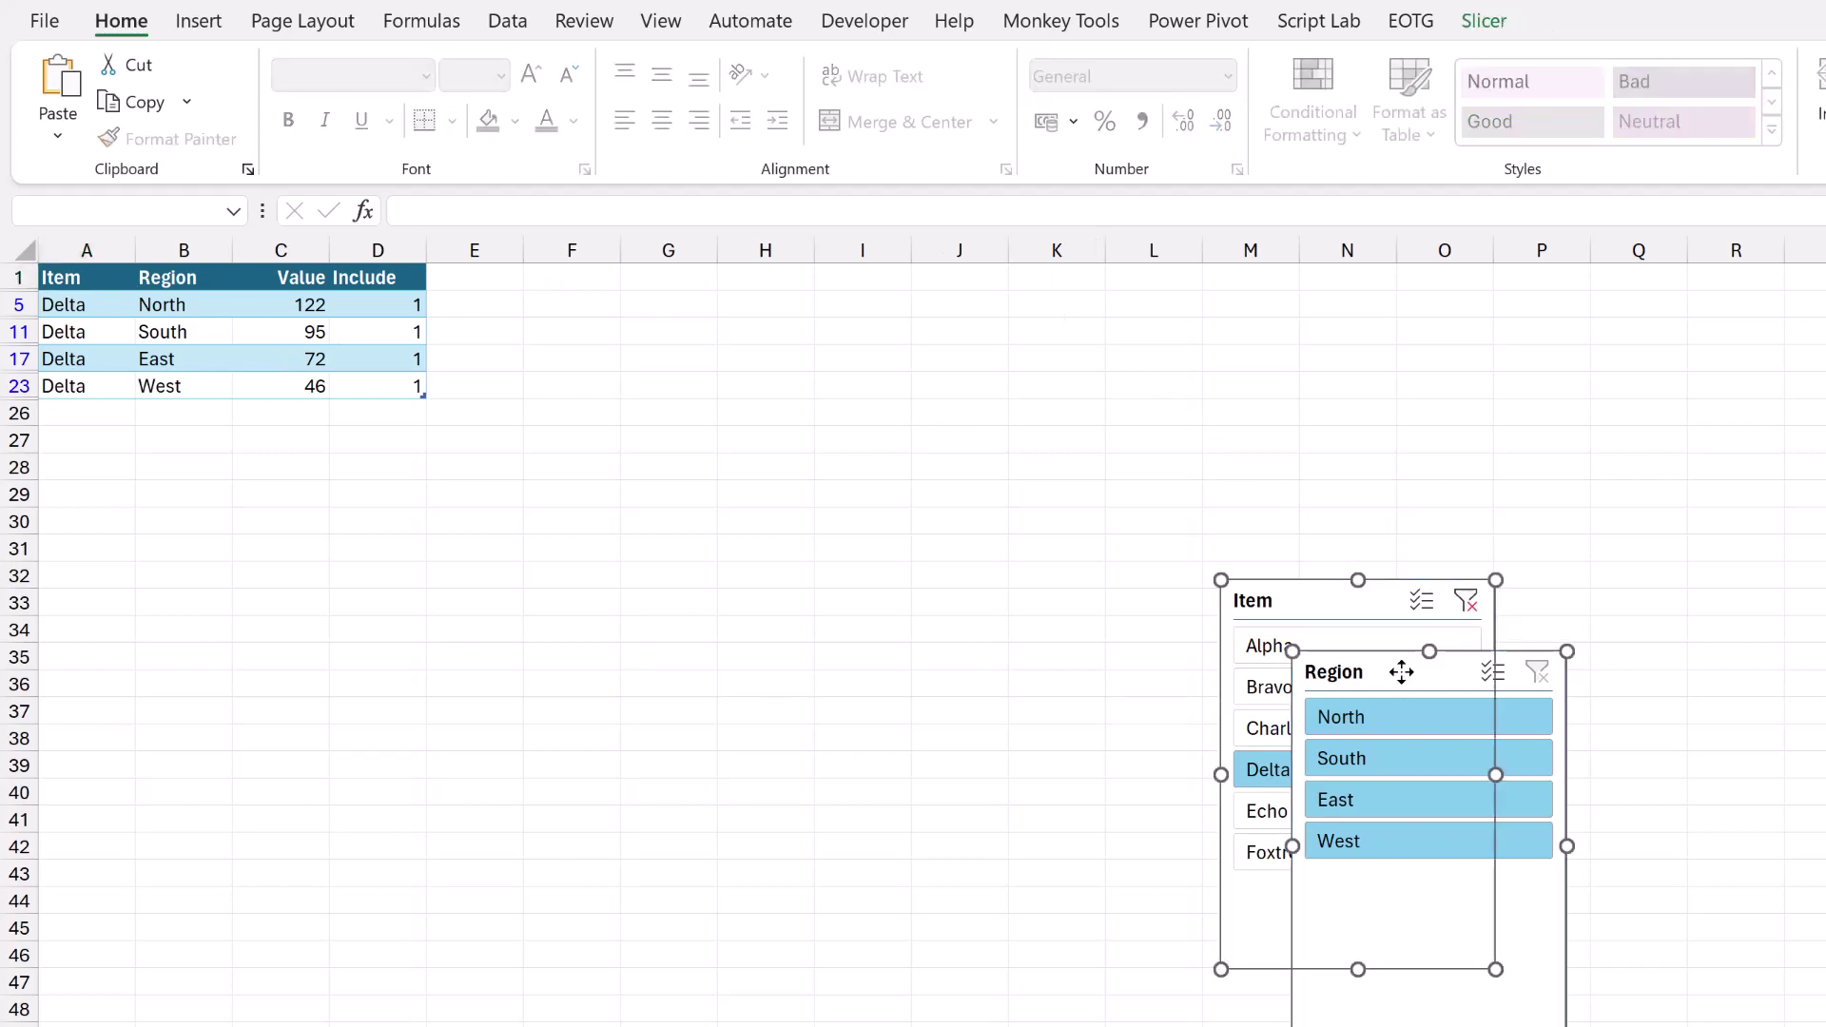
{"action": "key", "text": "Delete"}
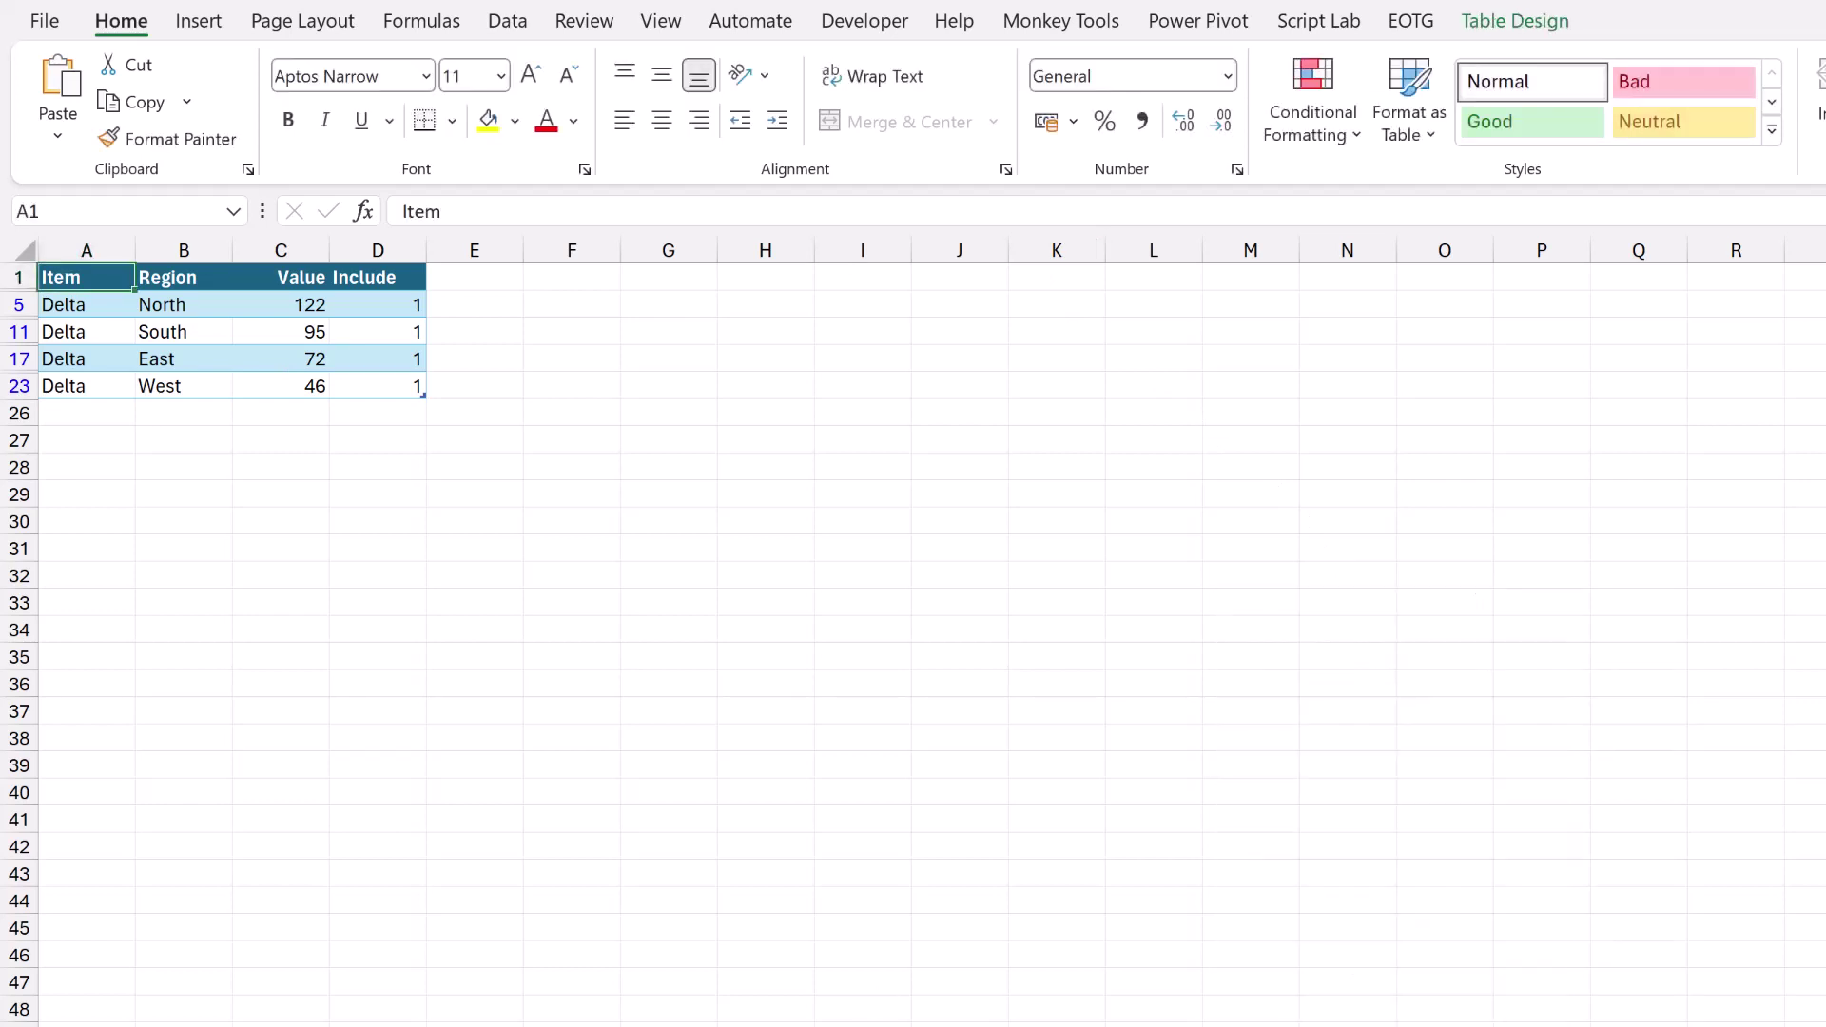
{"action": "key", "text": "ctrl+z"}
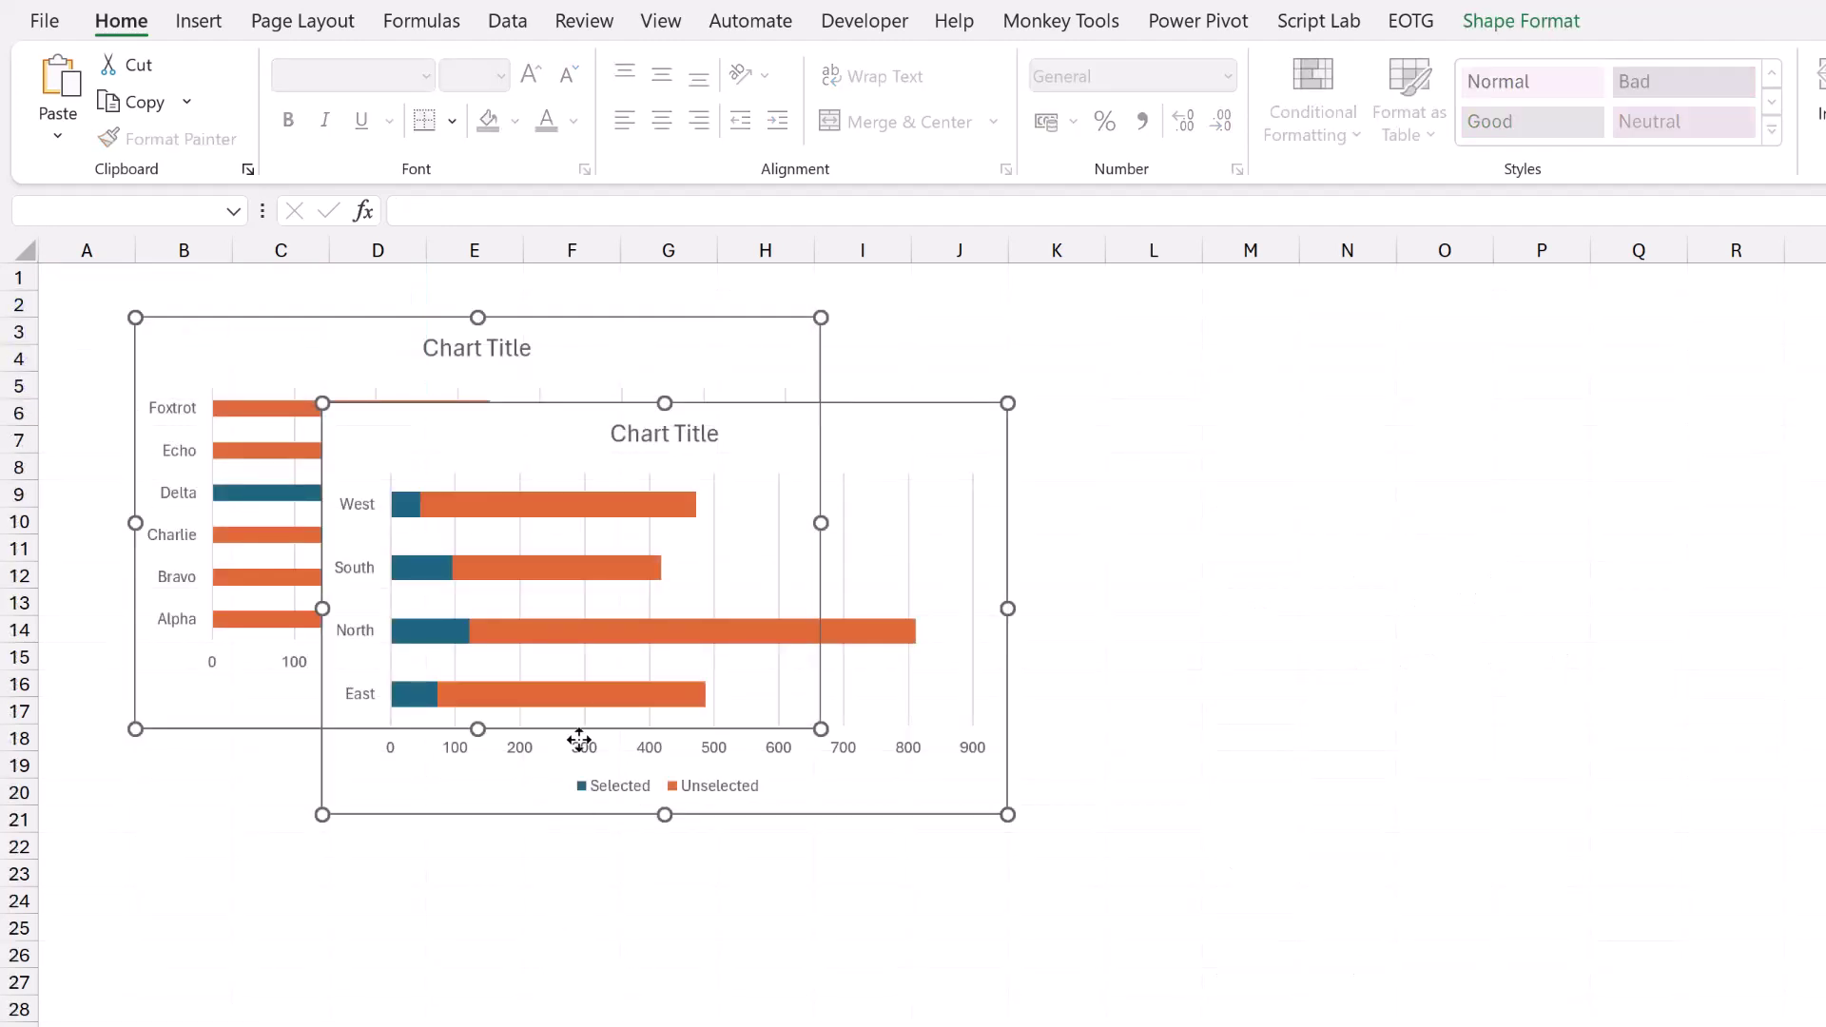
{"action": "left_click", "coordinate": [1162, 472]}
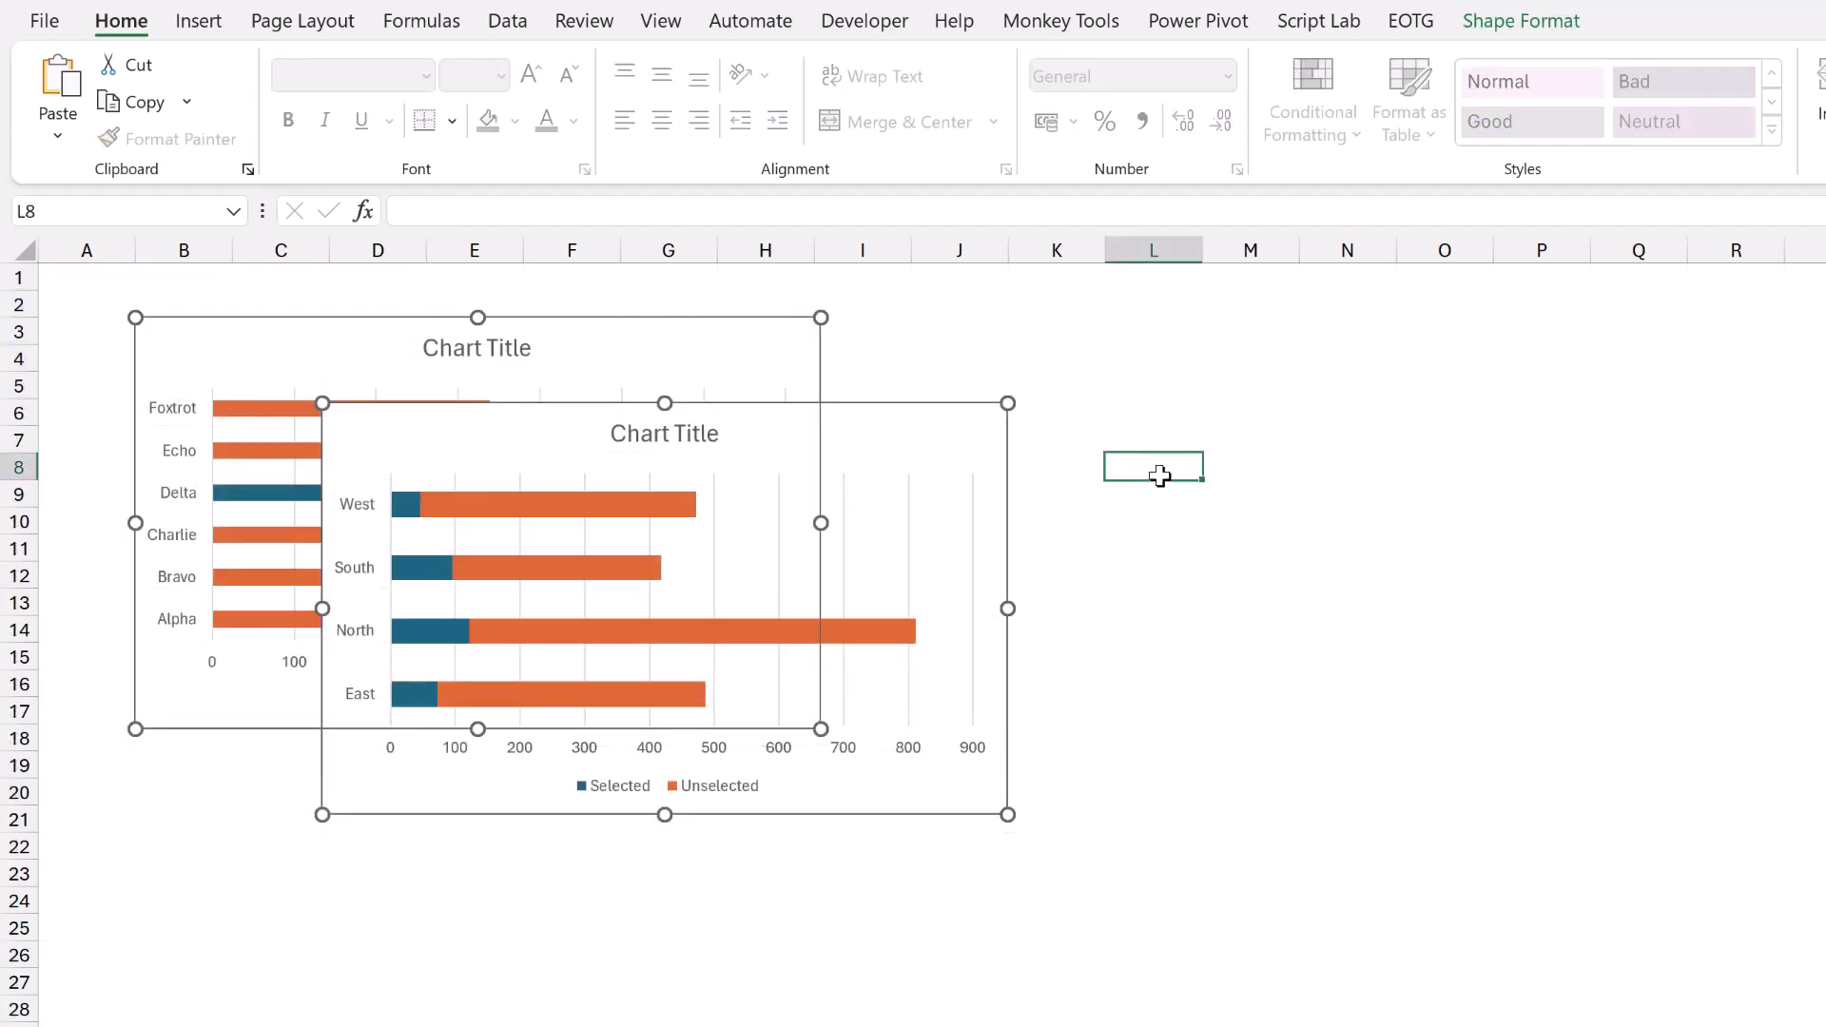
{"action": "key", "text": "ctrl+v"}
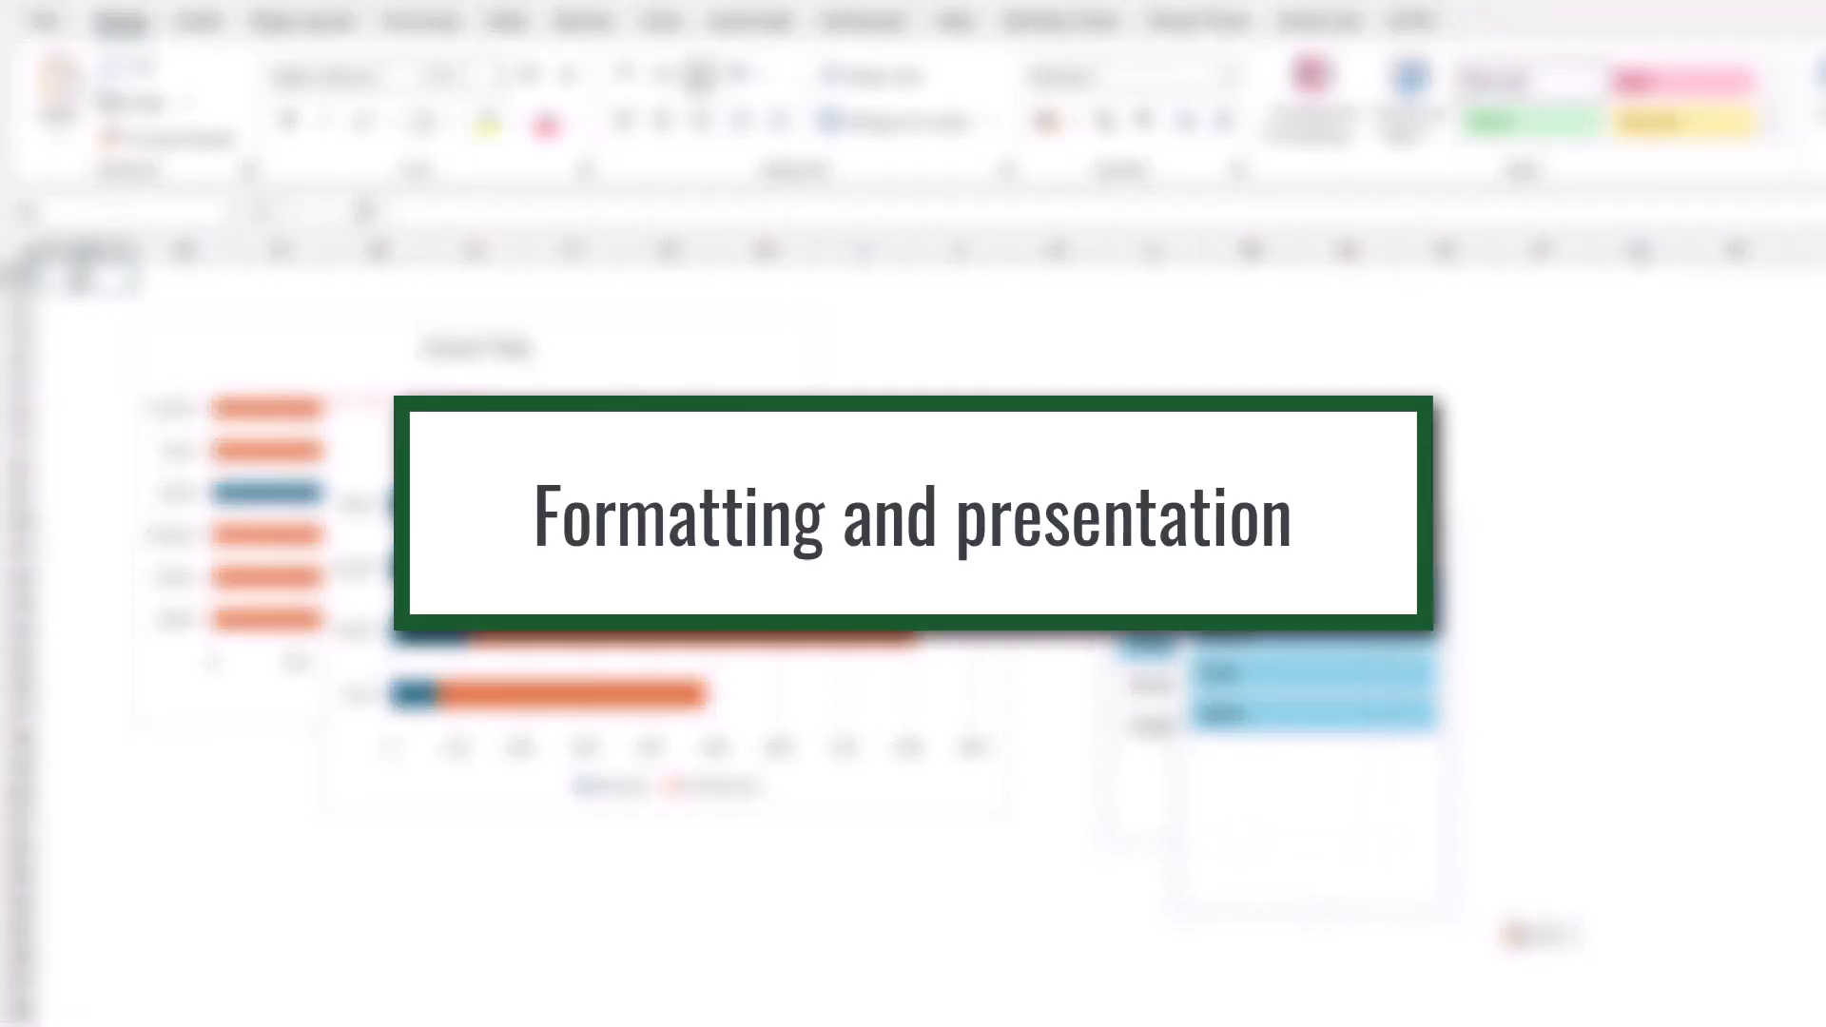
Delete the Region chart's title and legend.
{"action": "left_click", "coordinate": [650, 435]}
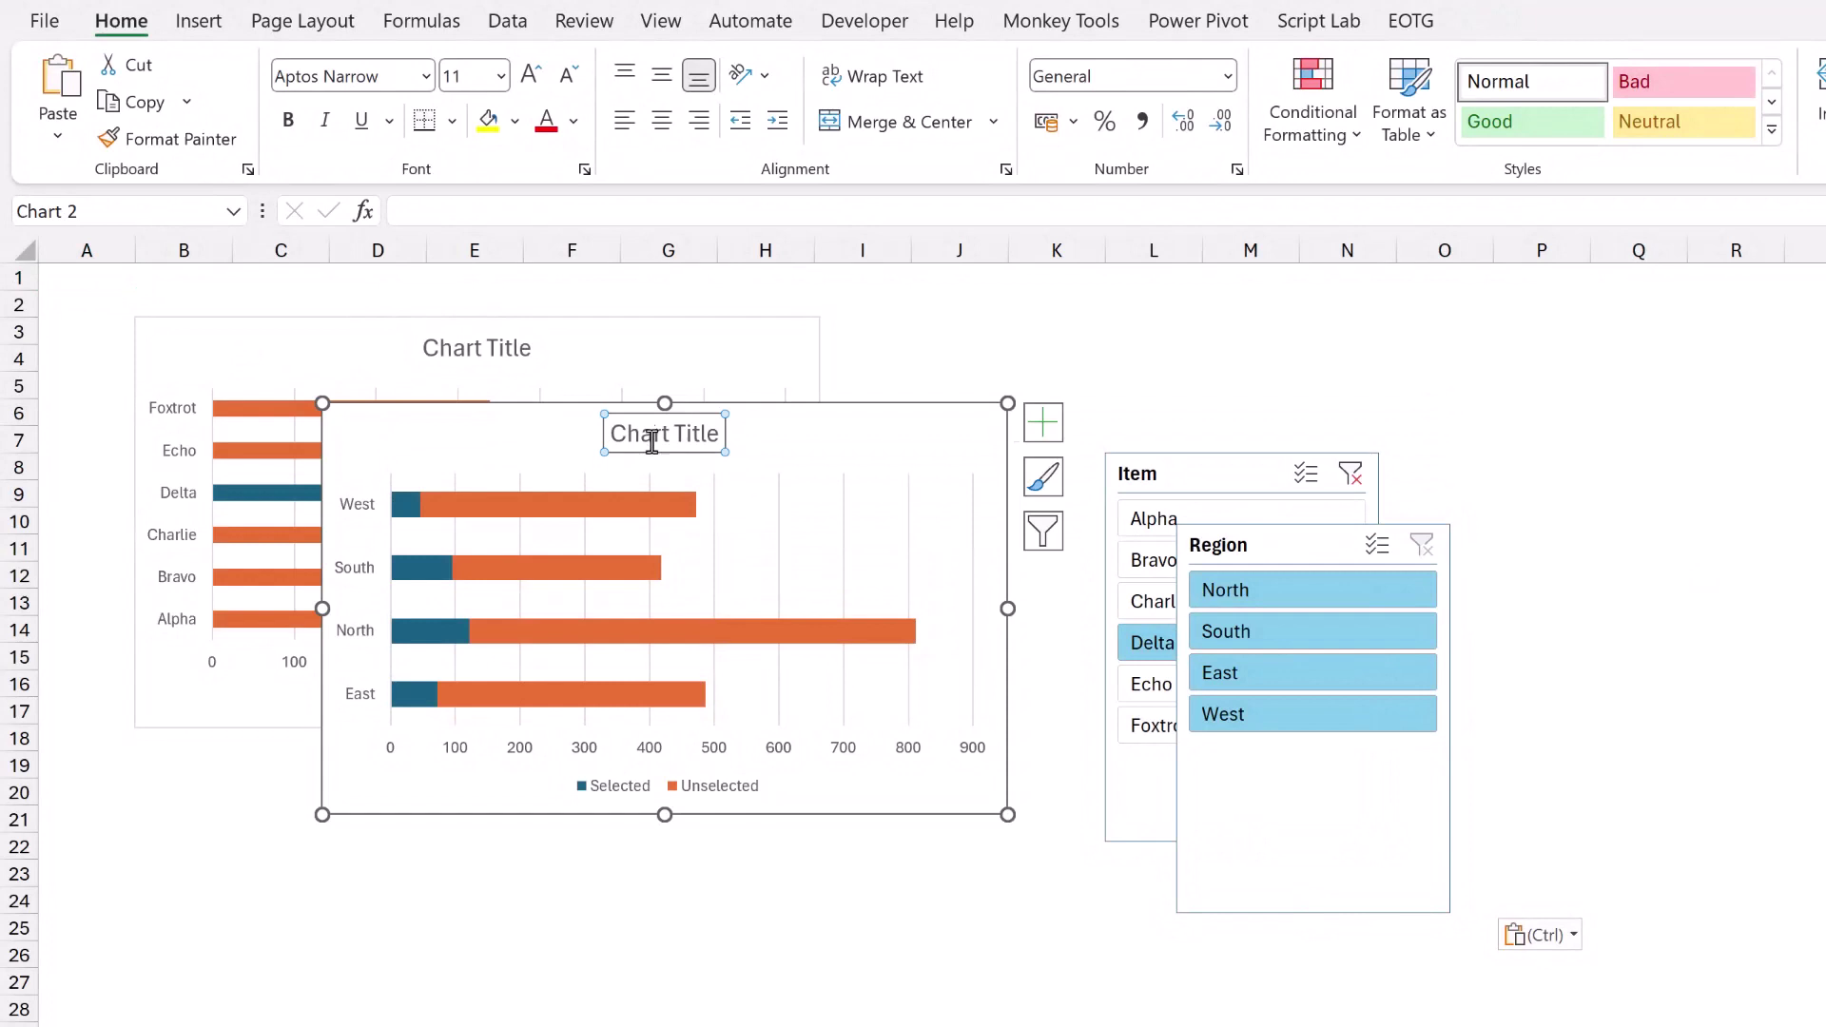
{"action": "key", "text": "Delete"}
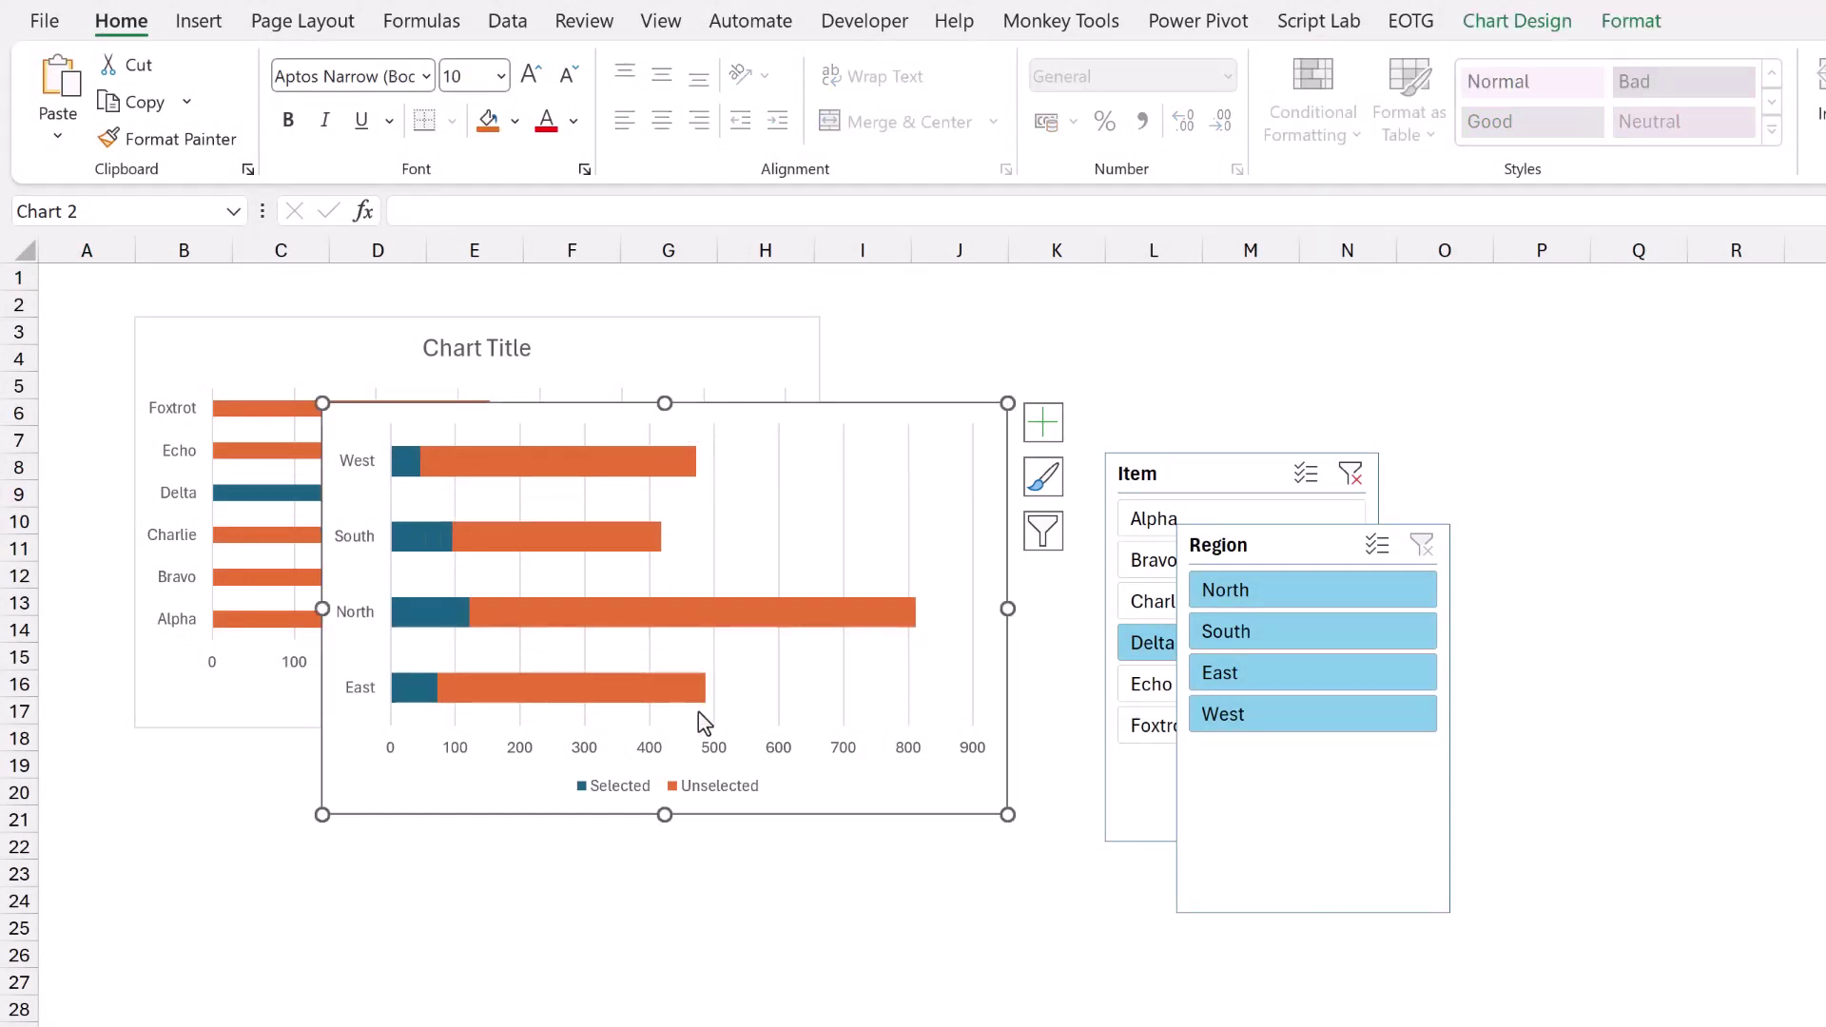
{"action": "left_click", "coordinate": [721, 795]}
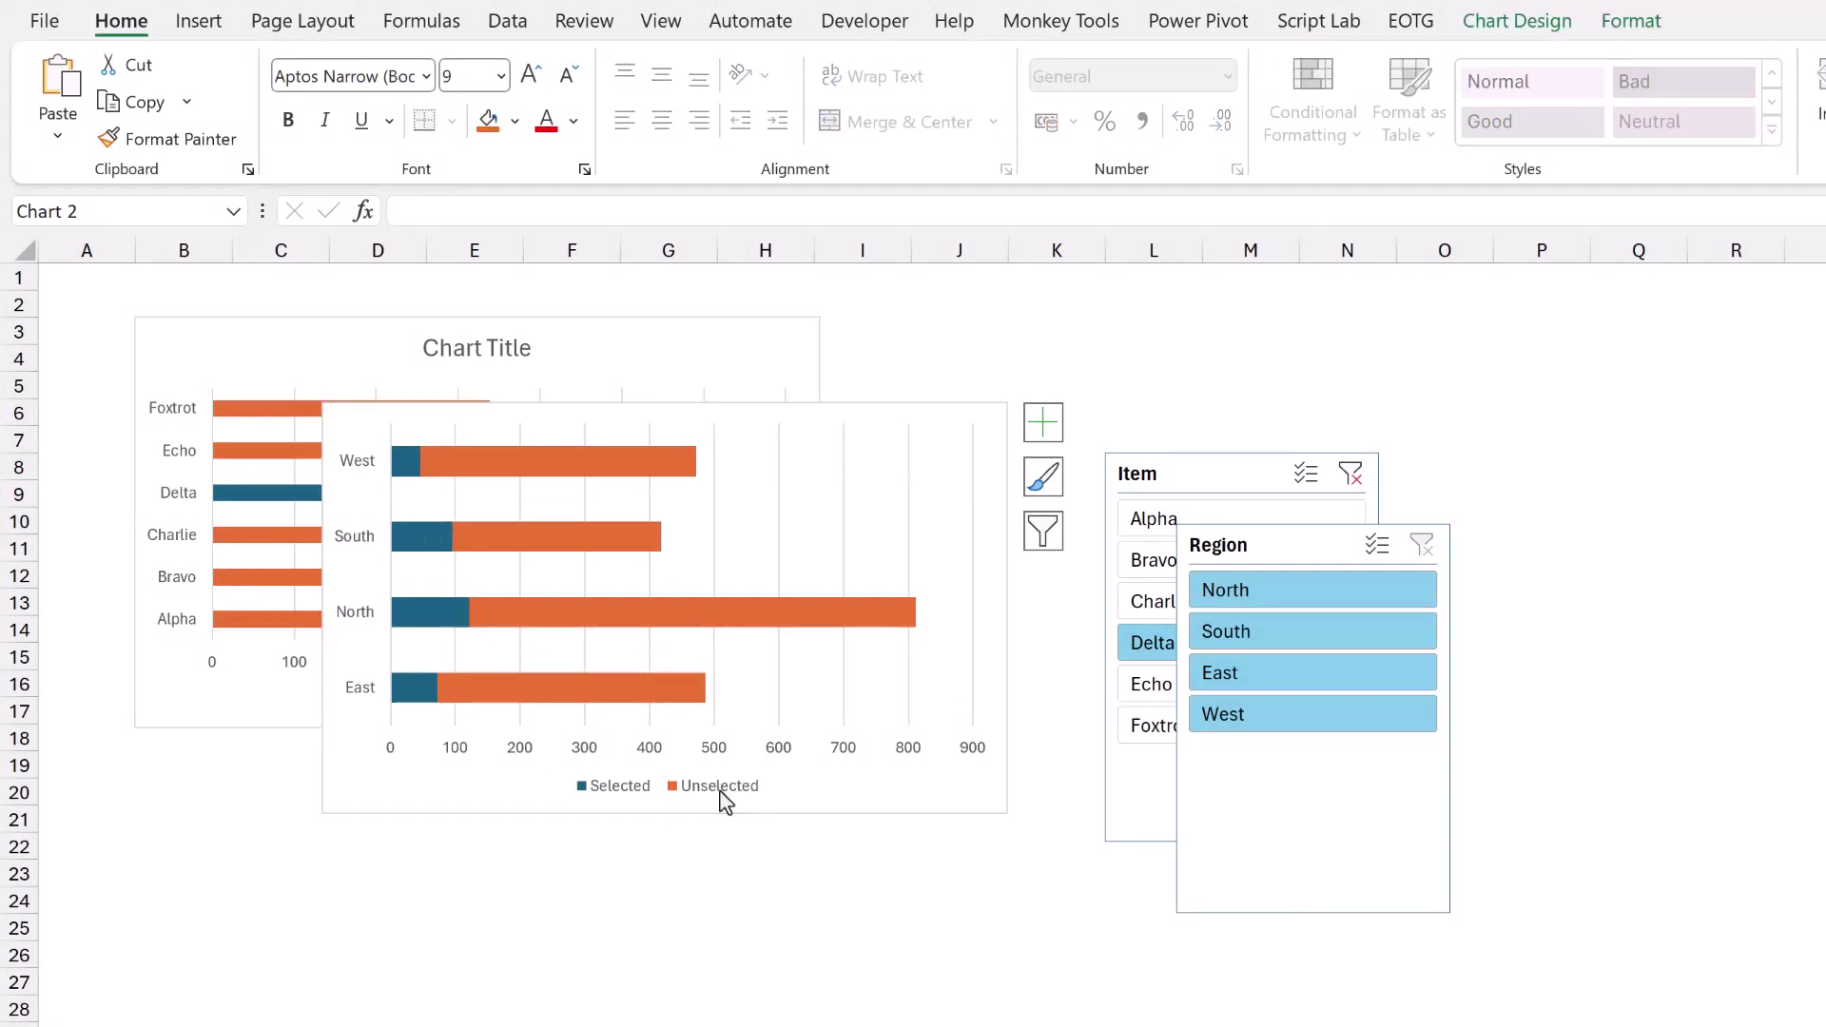
{"action": "key", "text": "Delete"}
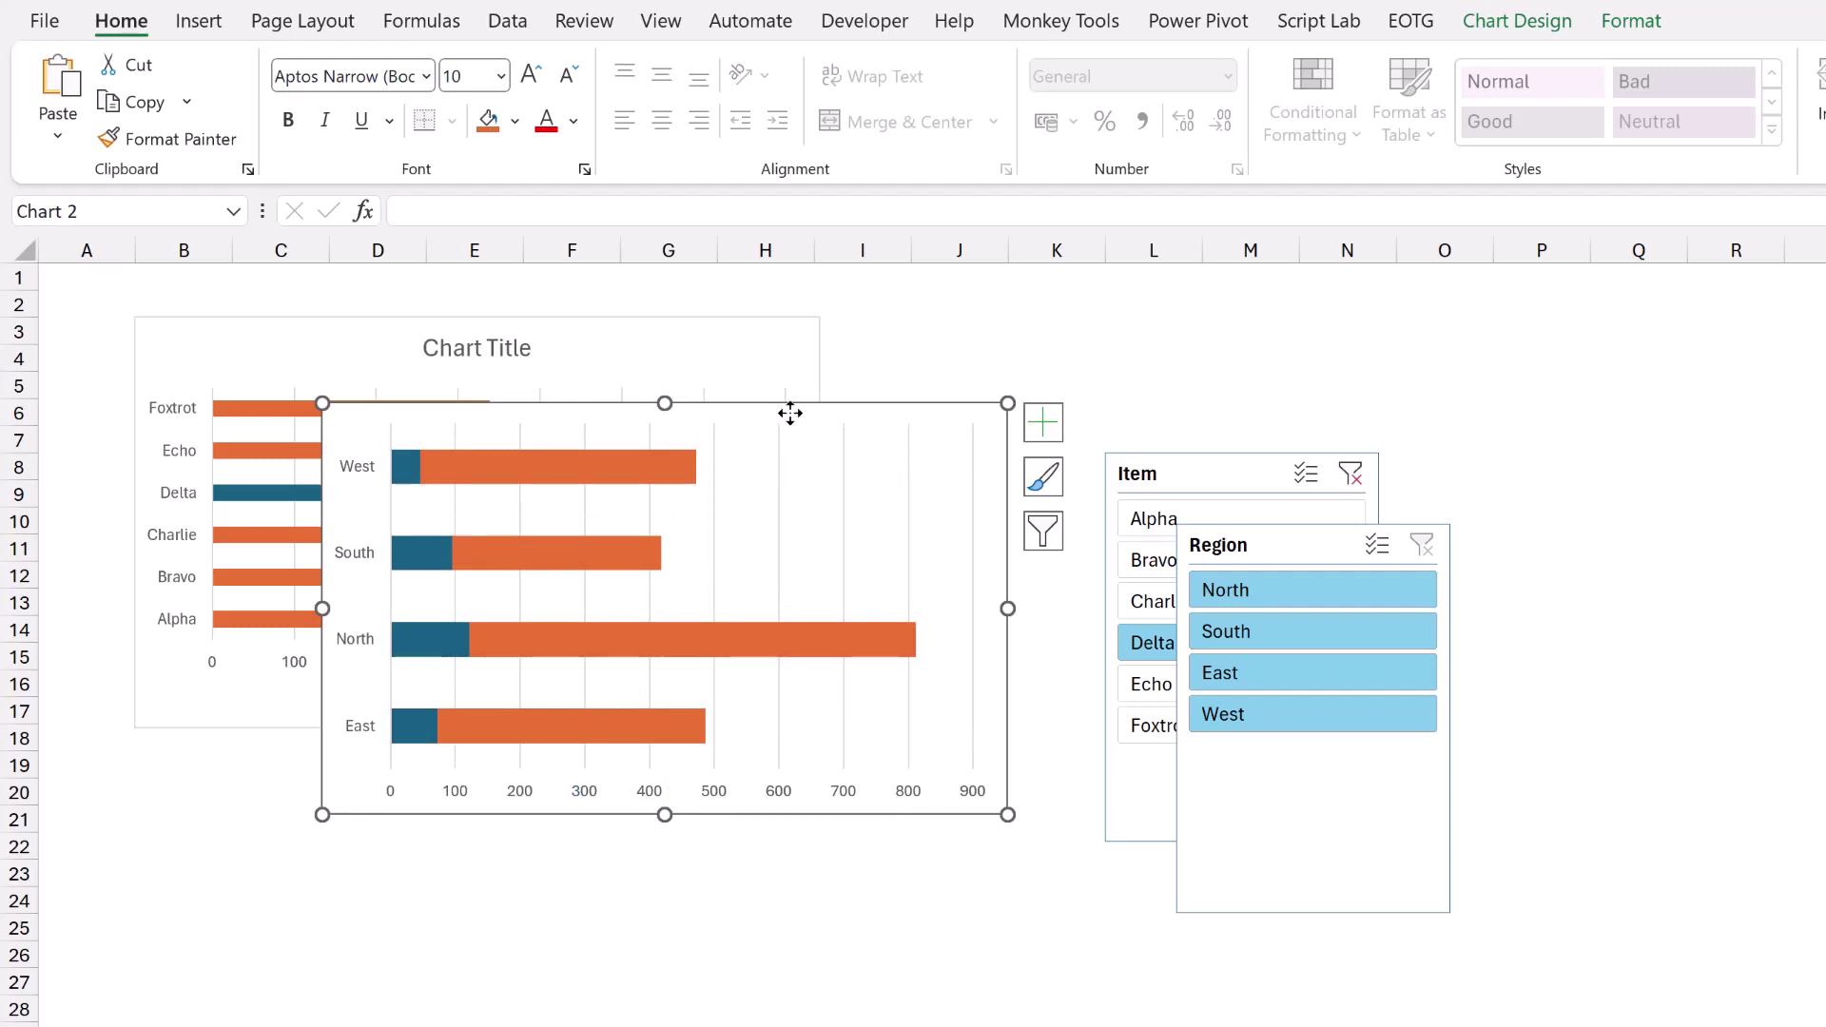
Set the Region chart area's border to No line.
{"action": "key", "text": "ctrl+1"}
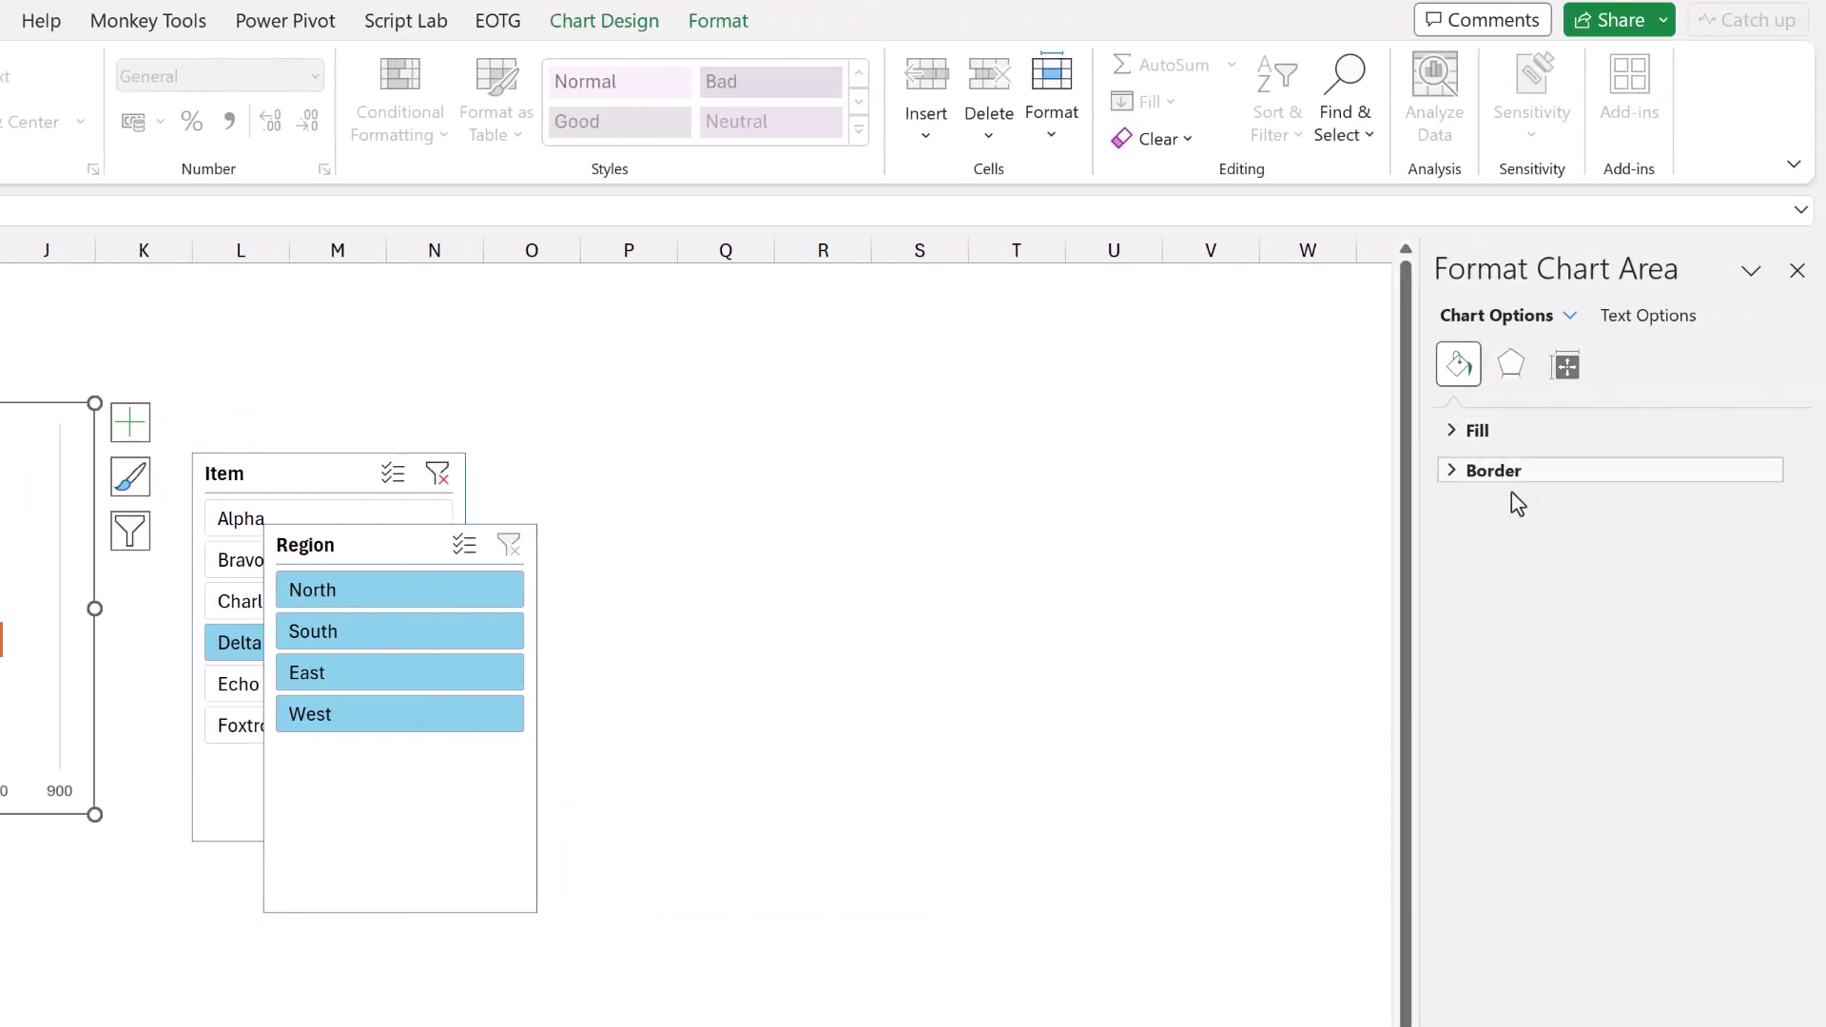
{"action": "left_click_drag", "start_coordinate": [1610, 266], "coordinate": [724, 358]}
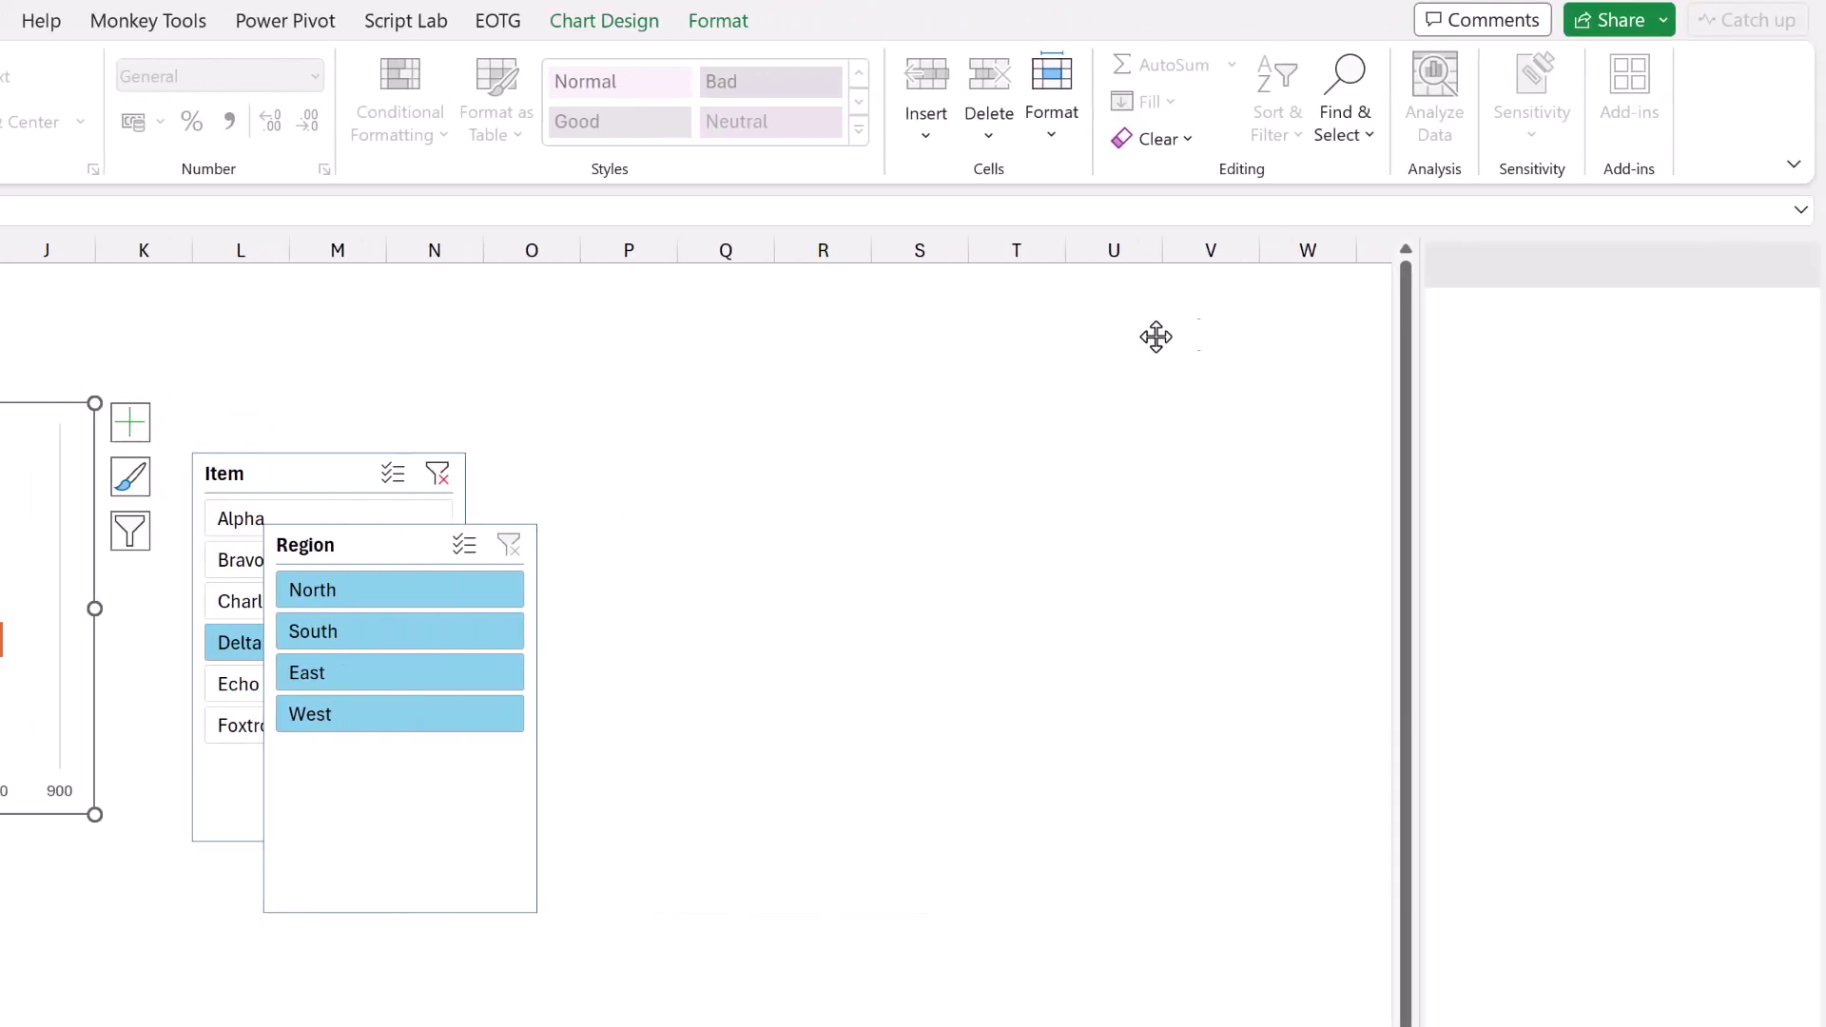
{"action": "left_click_drag", "start_coordinate": [888, 324], "coordinate": [498, 306]}
{"action": "left_click_drag", "start_coordinate": [1246, 152], "coordinate": [1294, 120]}
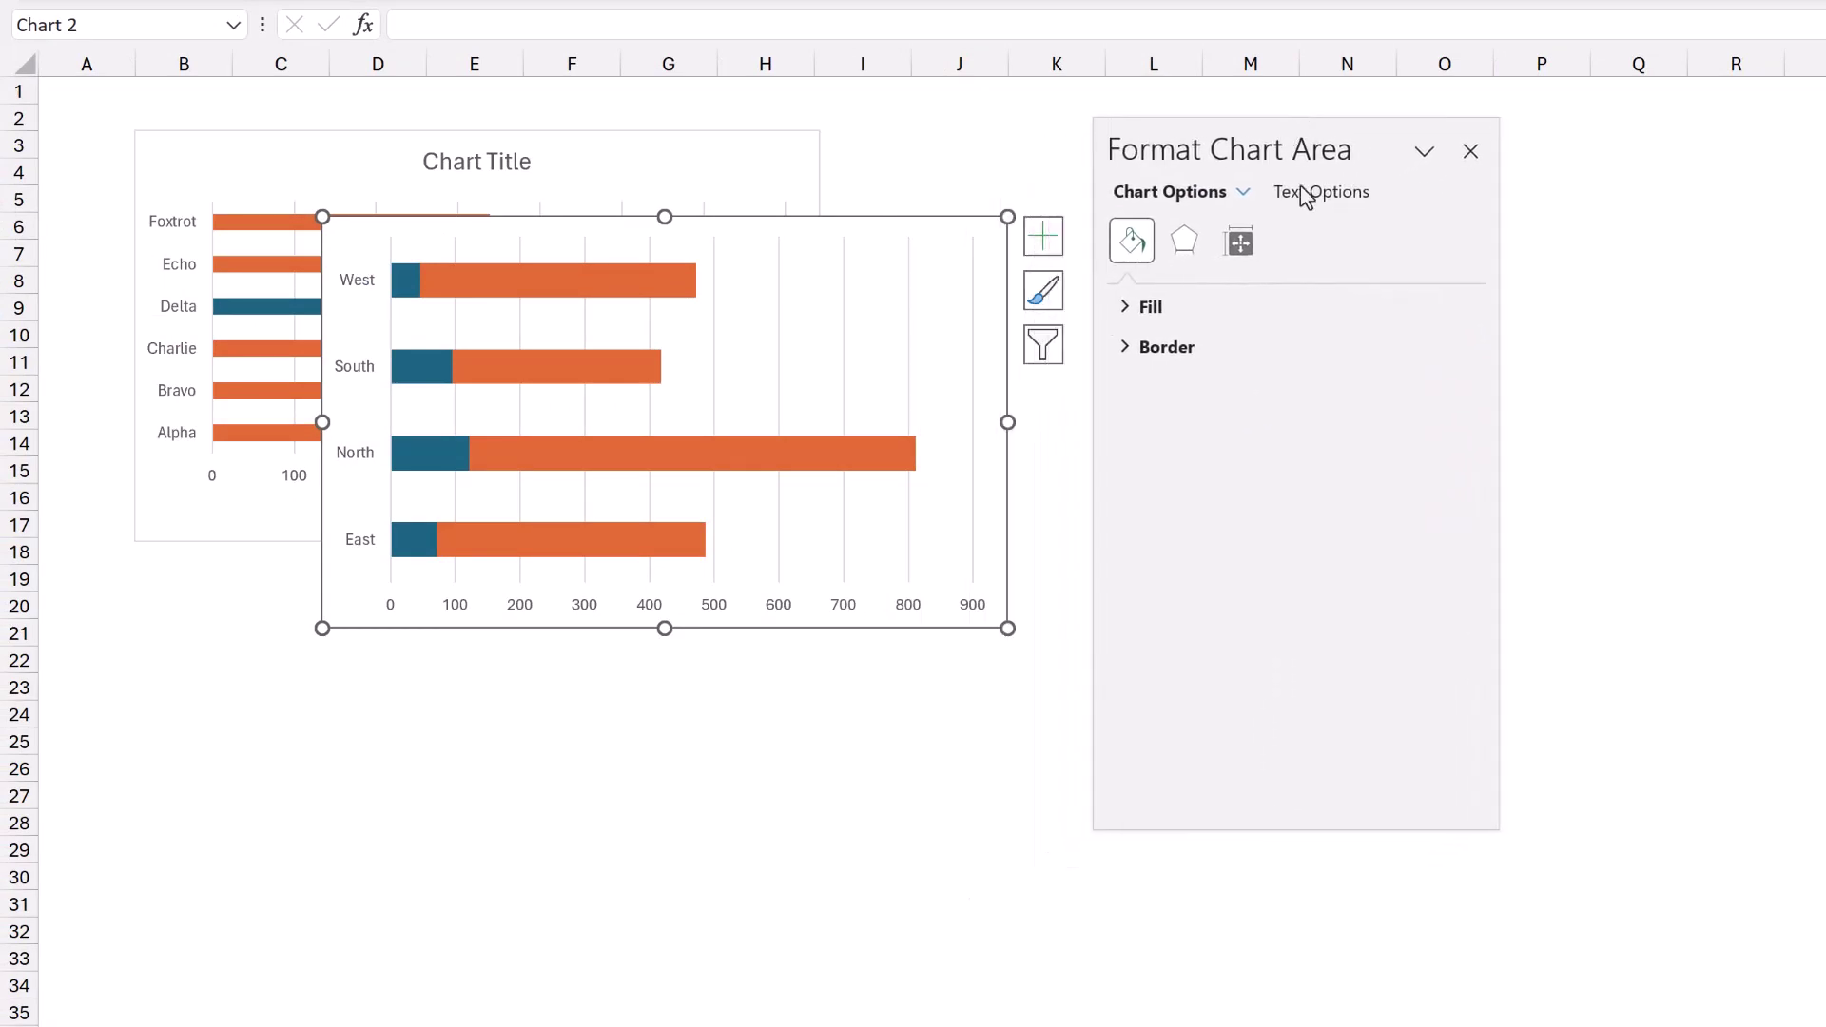
{"action": "left_click", "coordinate": [1129, 360]}
{"action": "left_click", "coordinate": [1146, 389]}
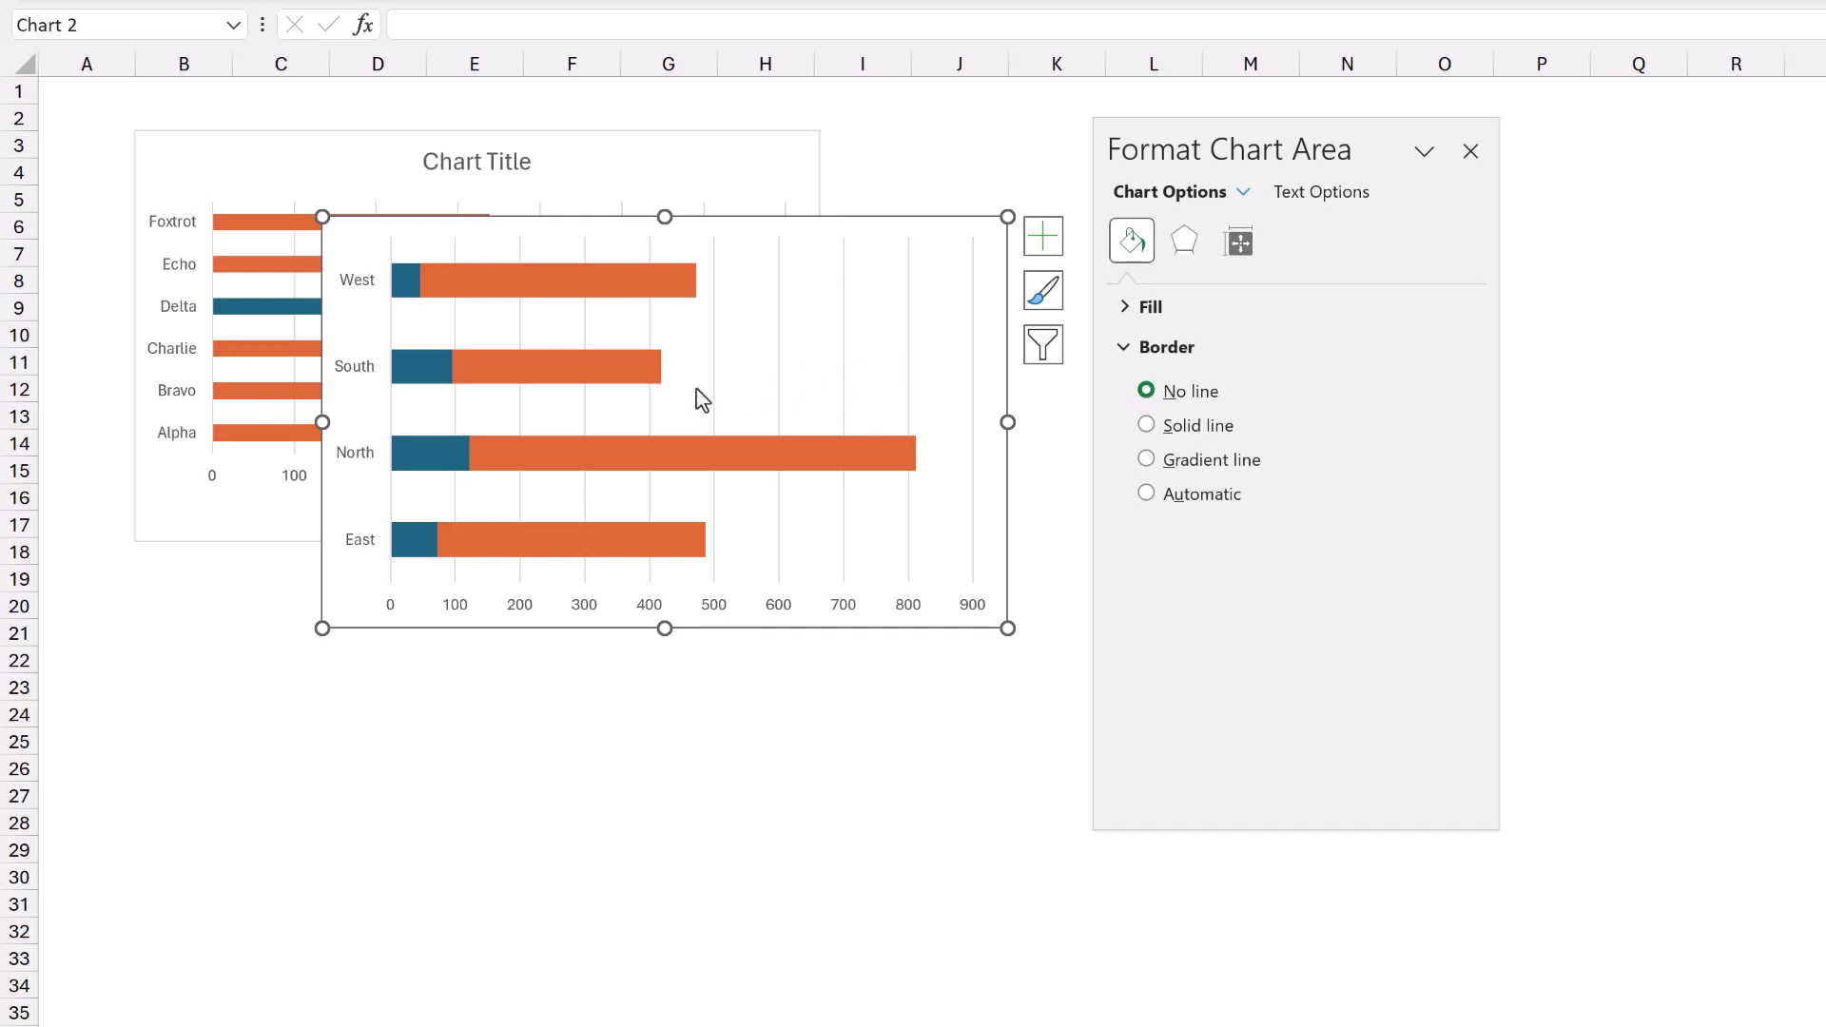
{"action": "left_click", "coordinate": [414, 379]}
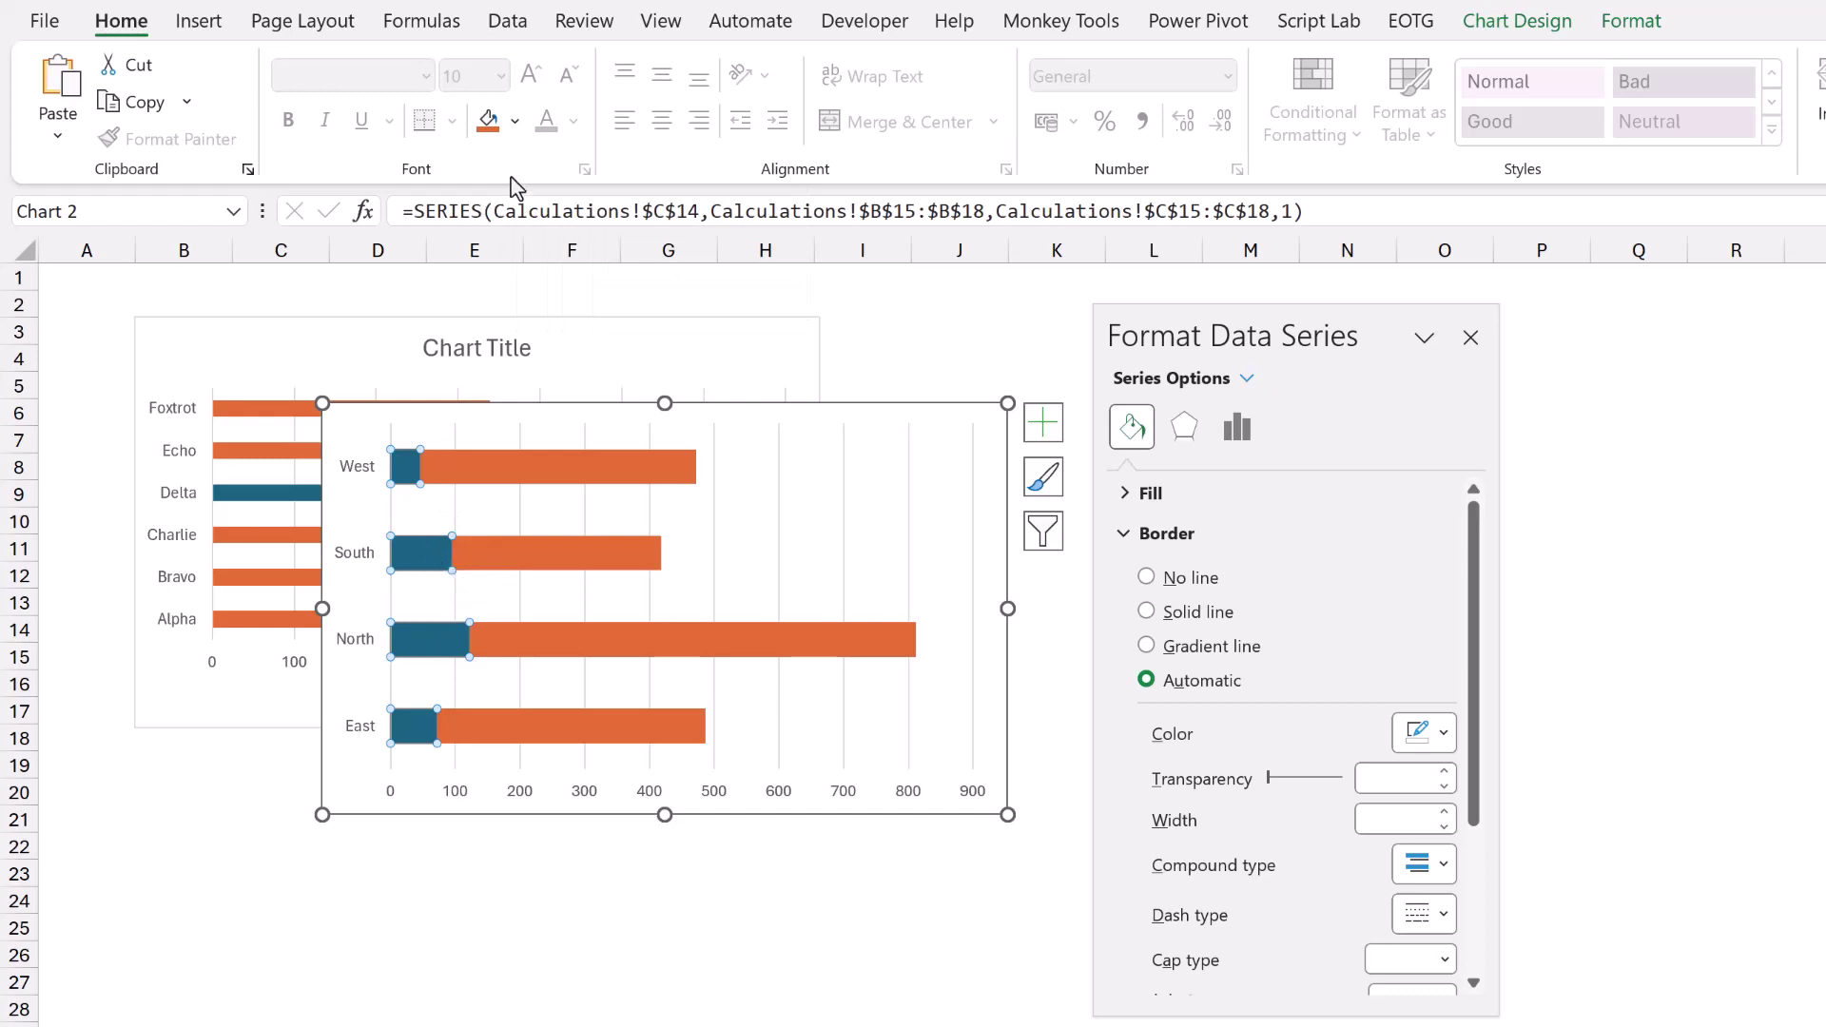
Fill the Selected bars dark grey and the Unselected bars light grey.
{"action": "left_click", "coordinate": [515, 121]}
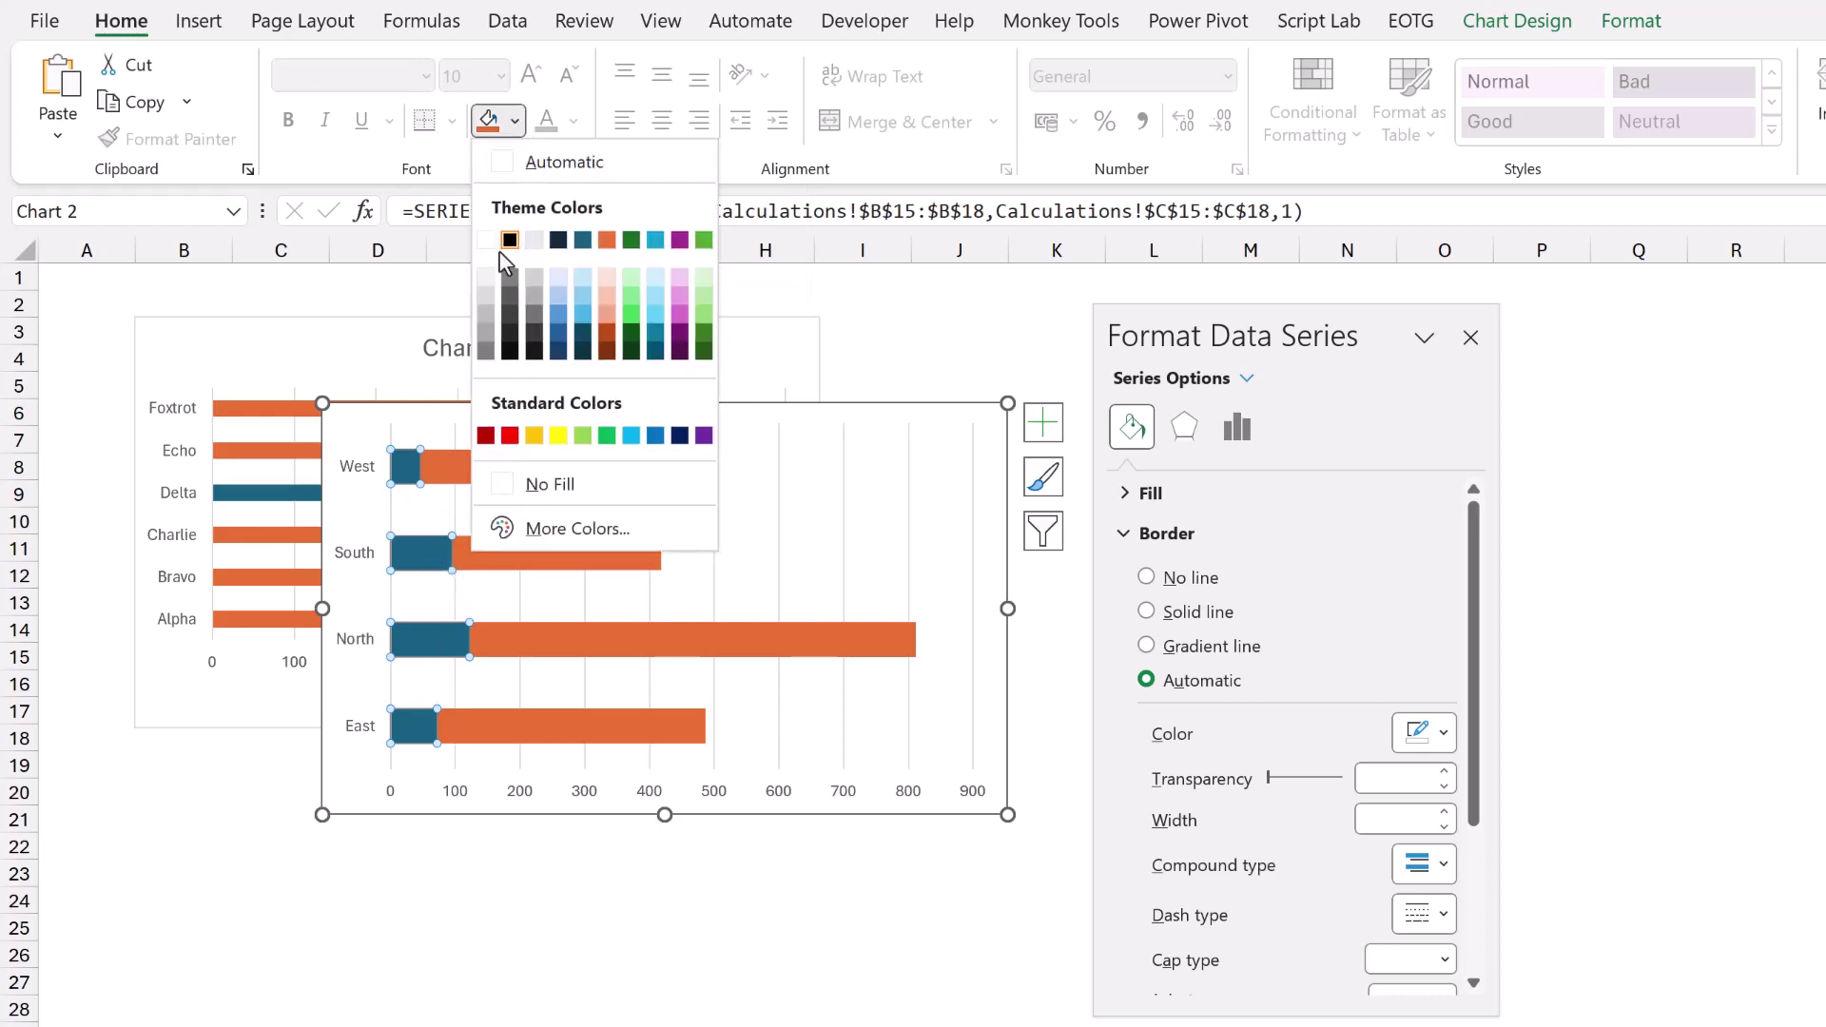
{"action": "left_click", "coordinate": [510, 317]}
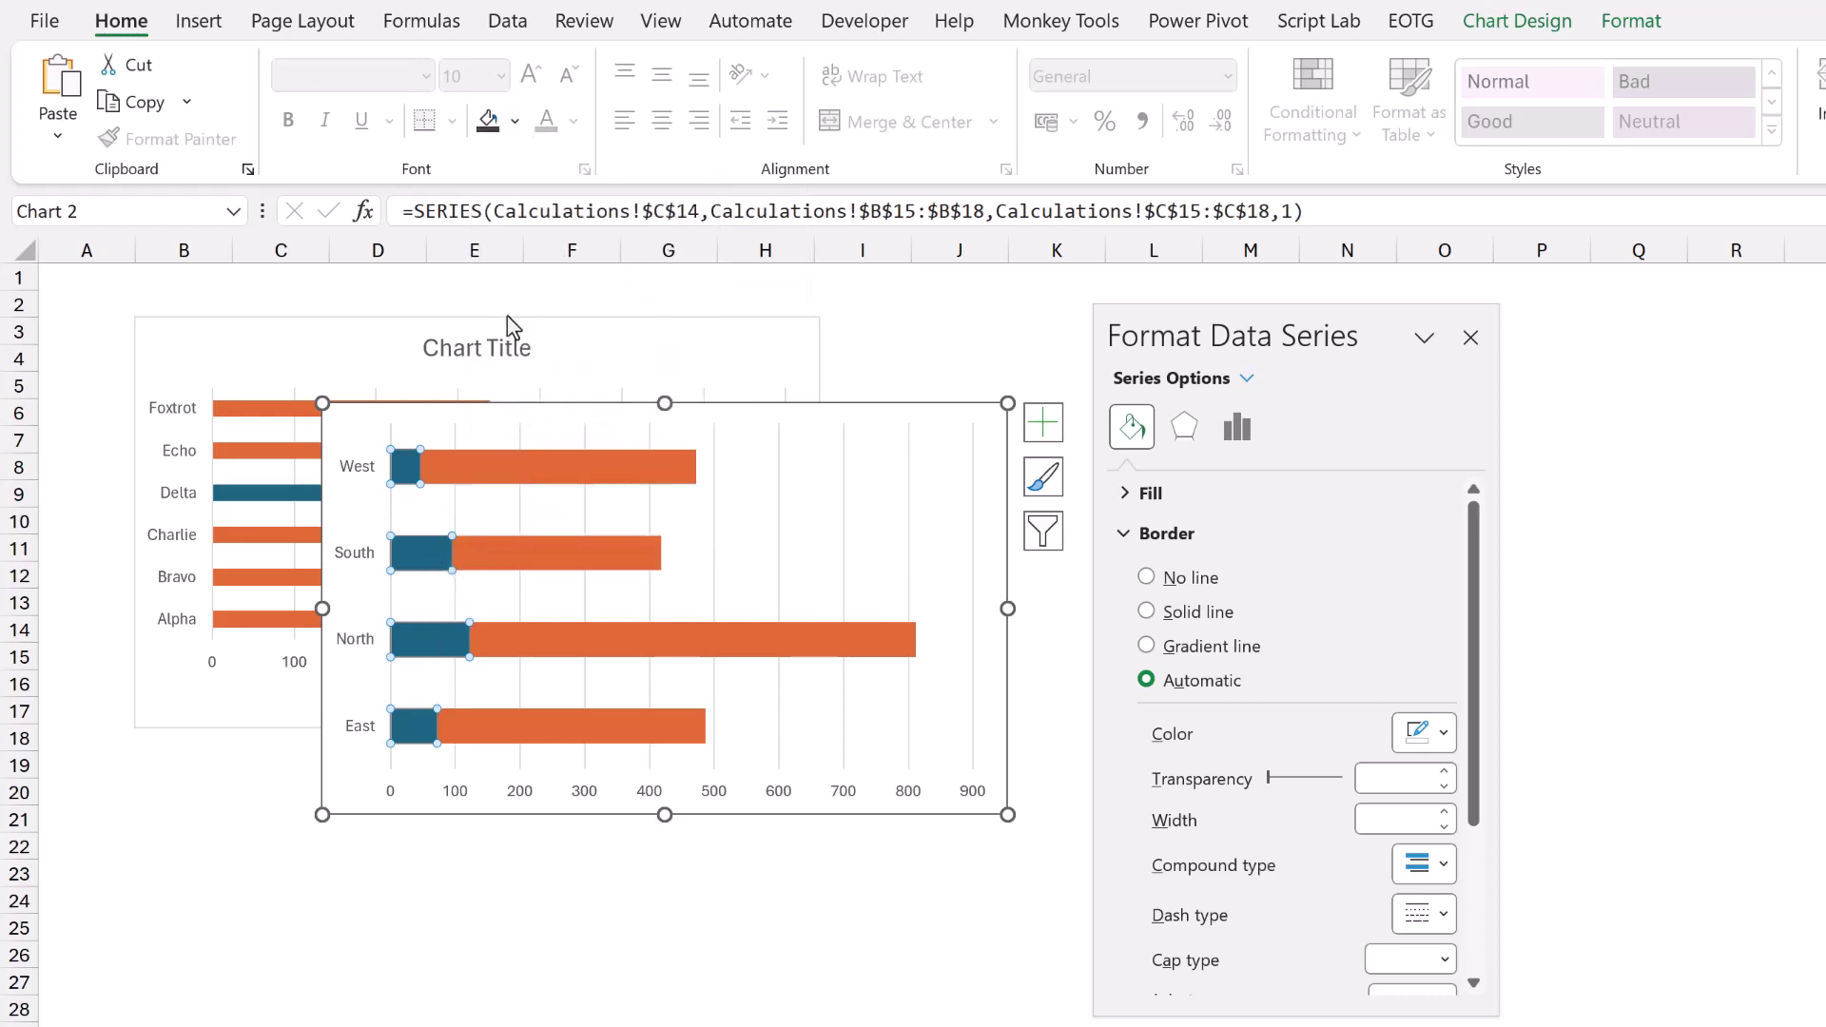
{"action": "left_click", "coordinate": [499, 465]}
{"action": "left_click", "coordinate": [515, 124]}
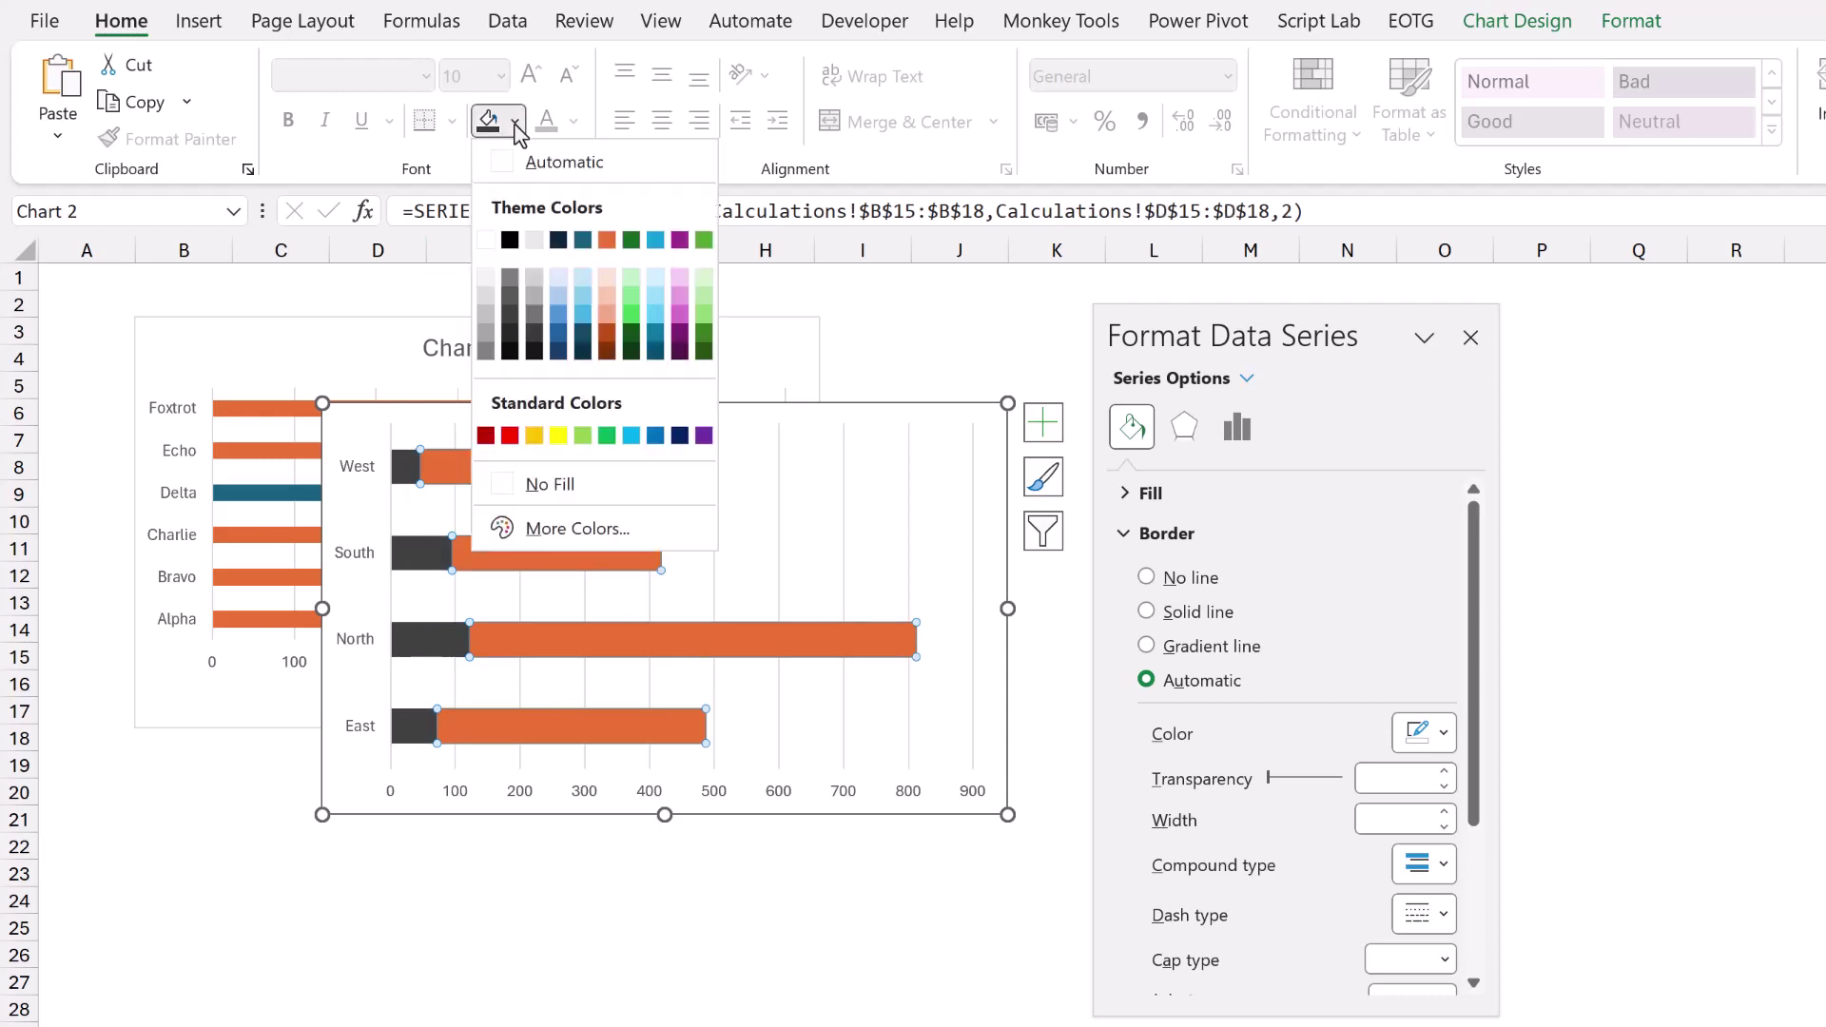
{"action": "left_click", "coordinate": [486, 304]}
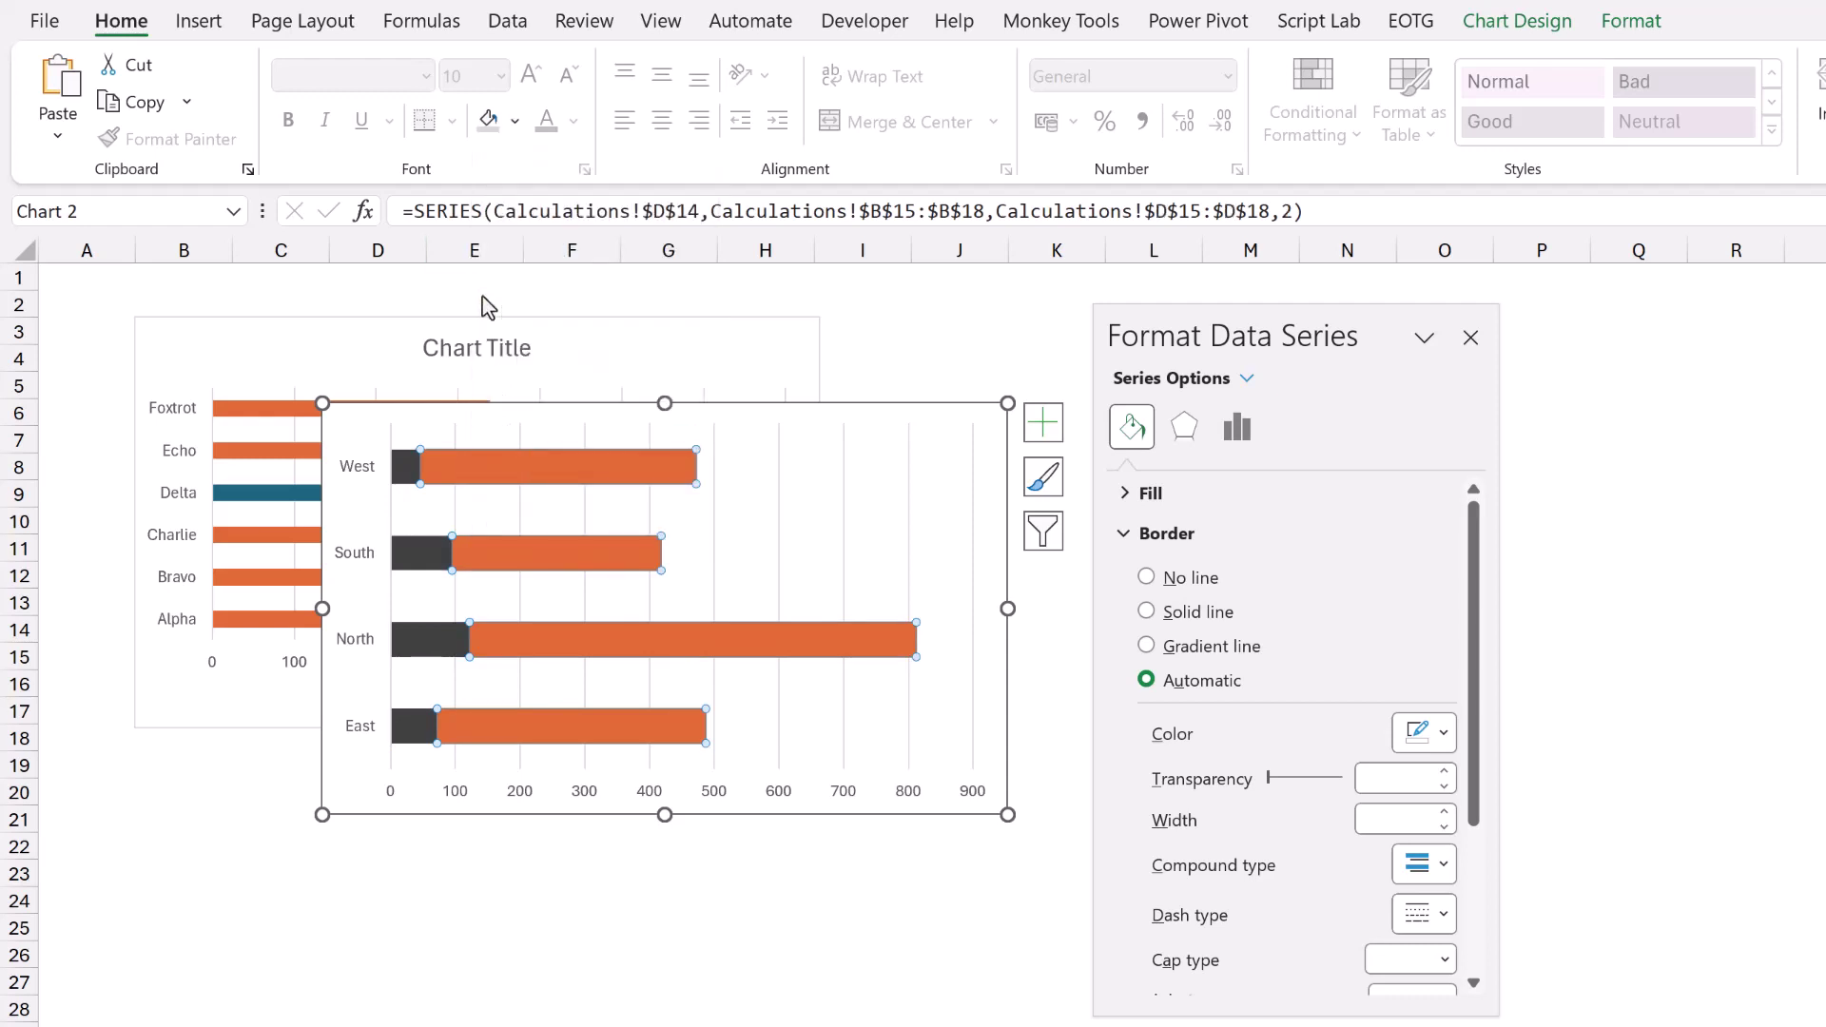
{"action": "left_click", "coordinate": [355, 563]}
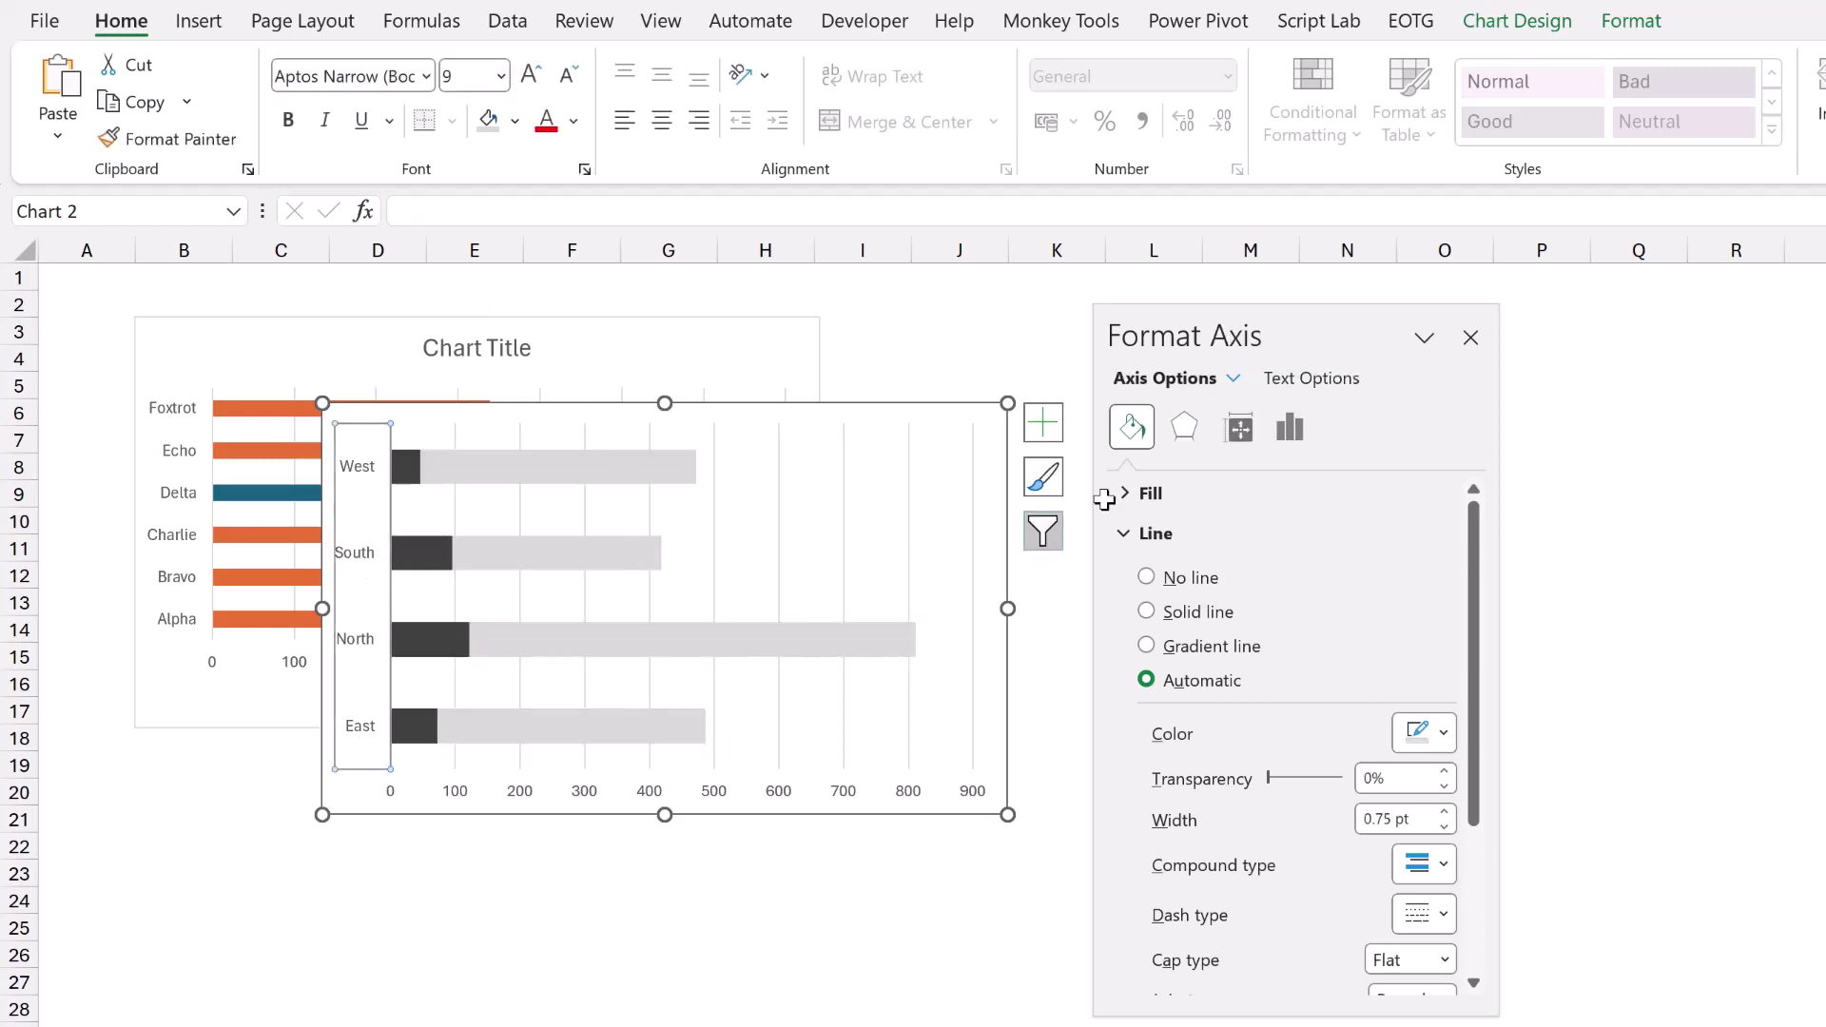
Reverse the category order so East is on top, with the horizontal axis crossing at maximum category.
{"action": "left_click", "coordinate": [1296, 443]}
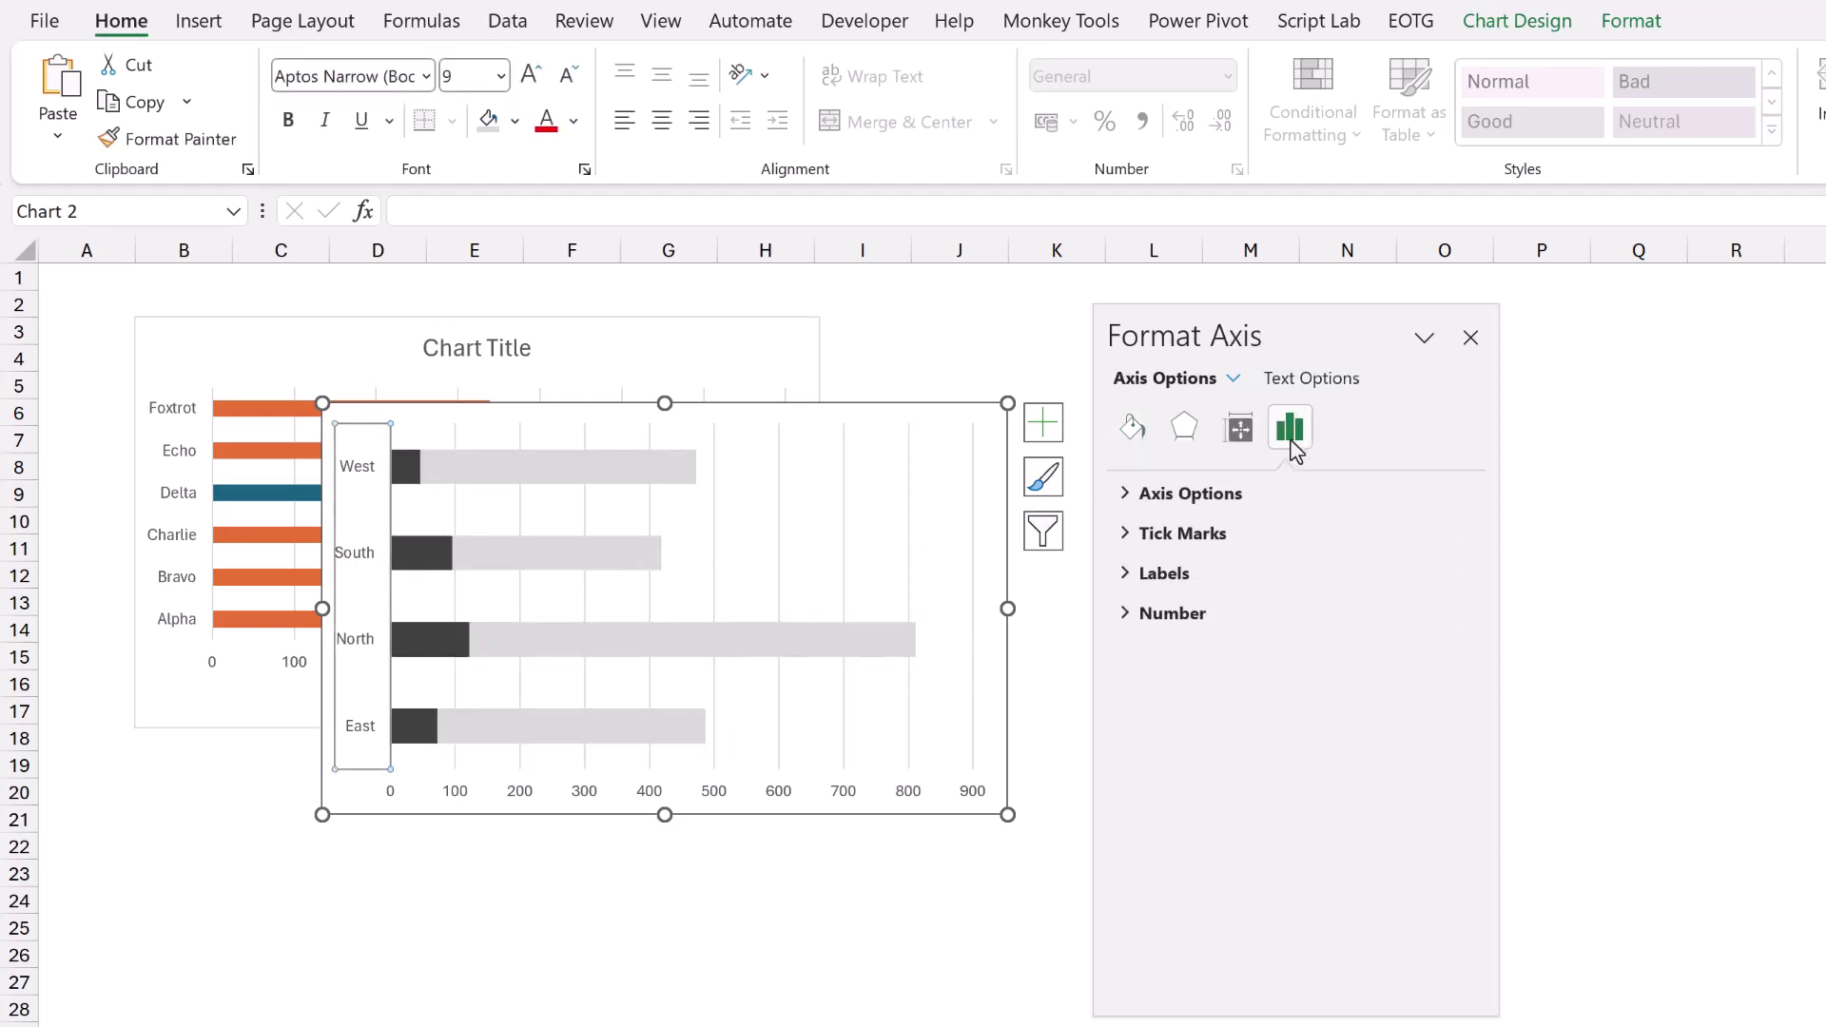
{"action": "left_click", "coordinate": [1127, 492]}
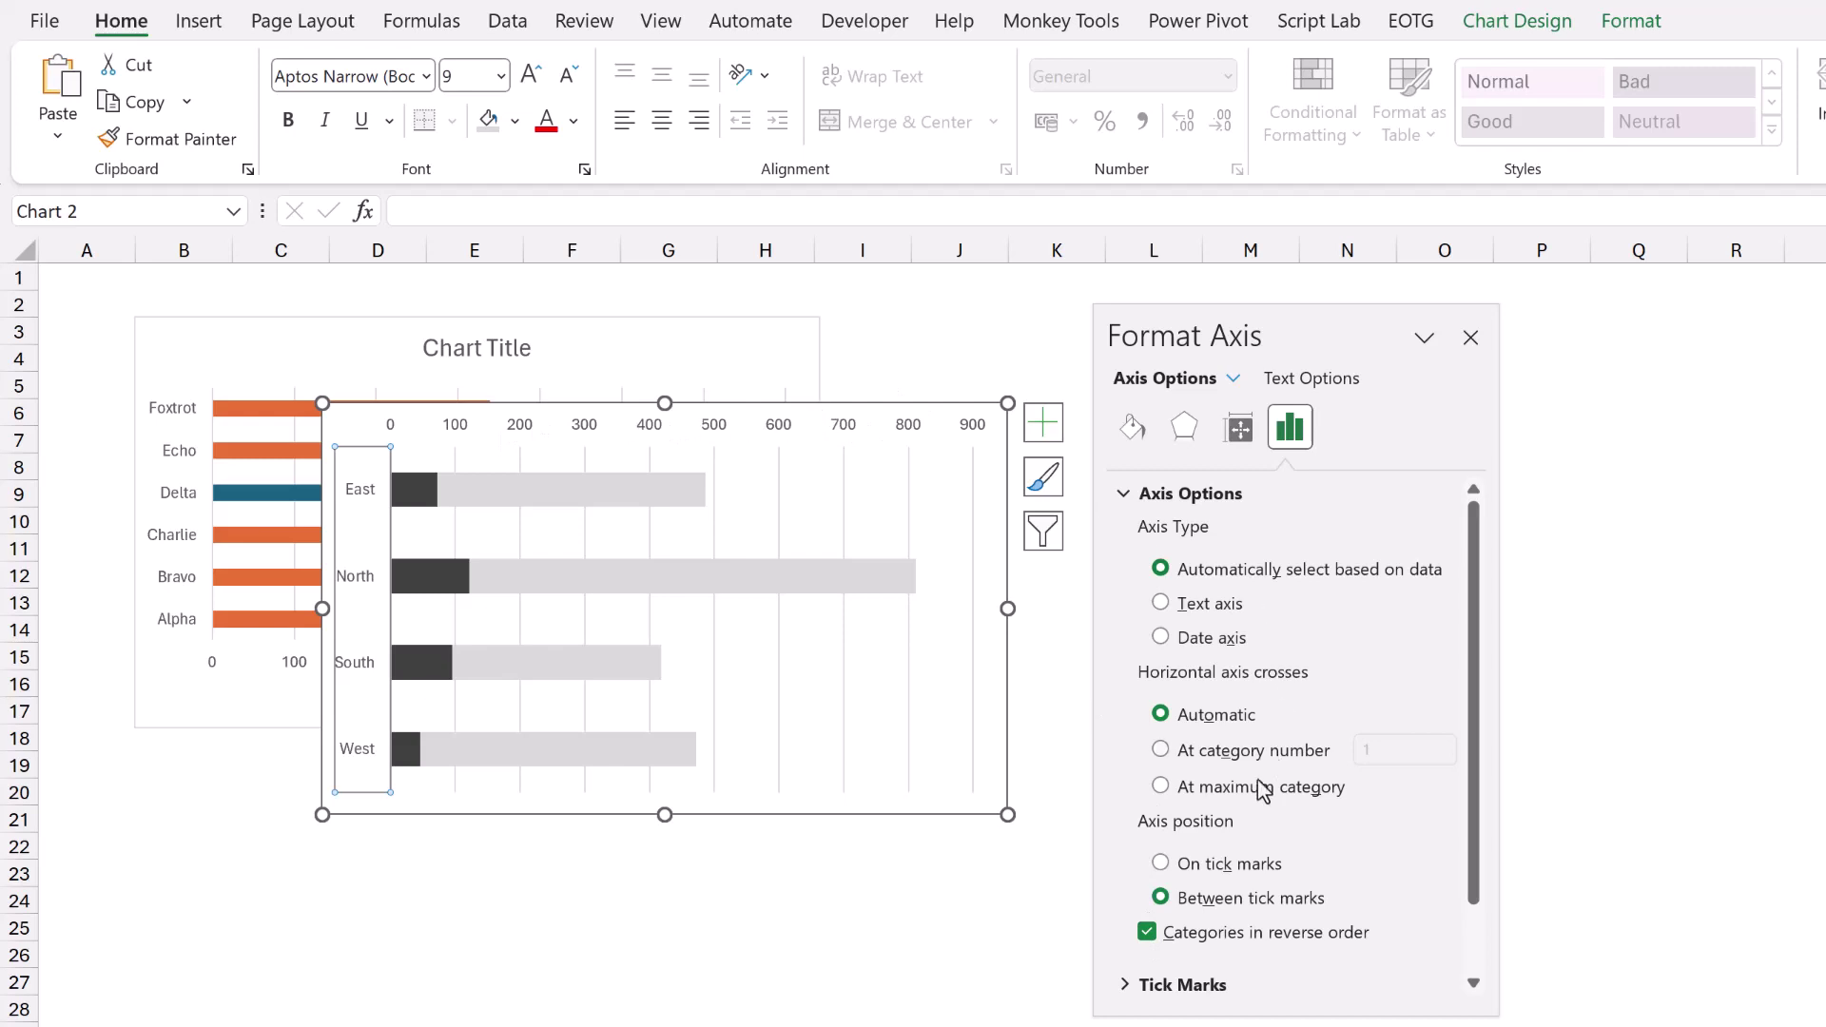
{"action": "left_click", "coordinate": [1160, 786]}
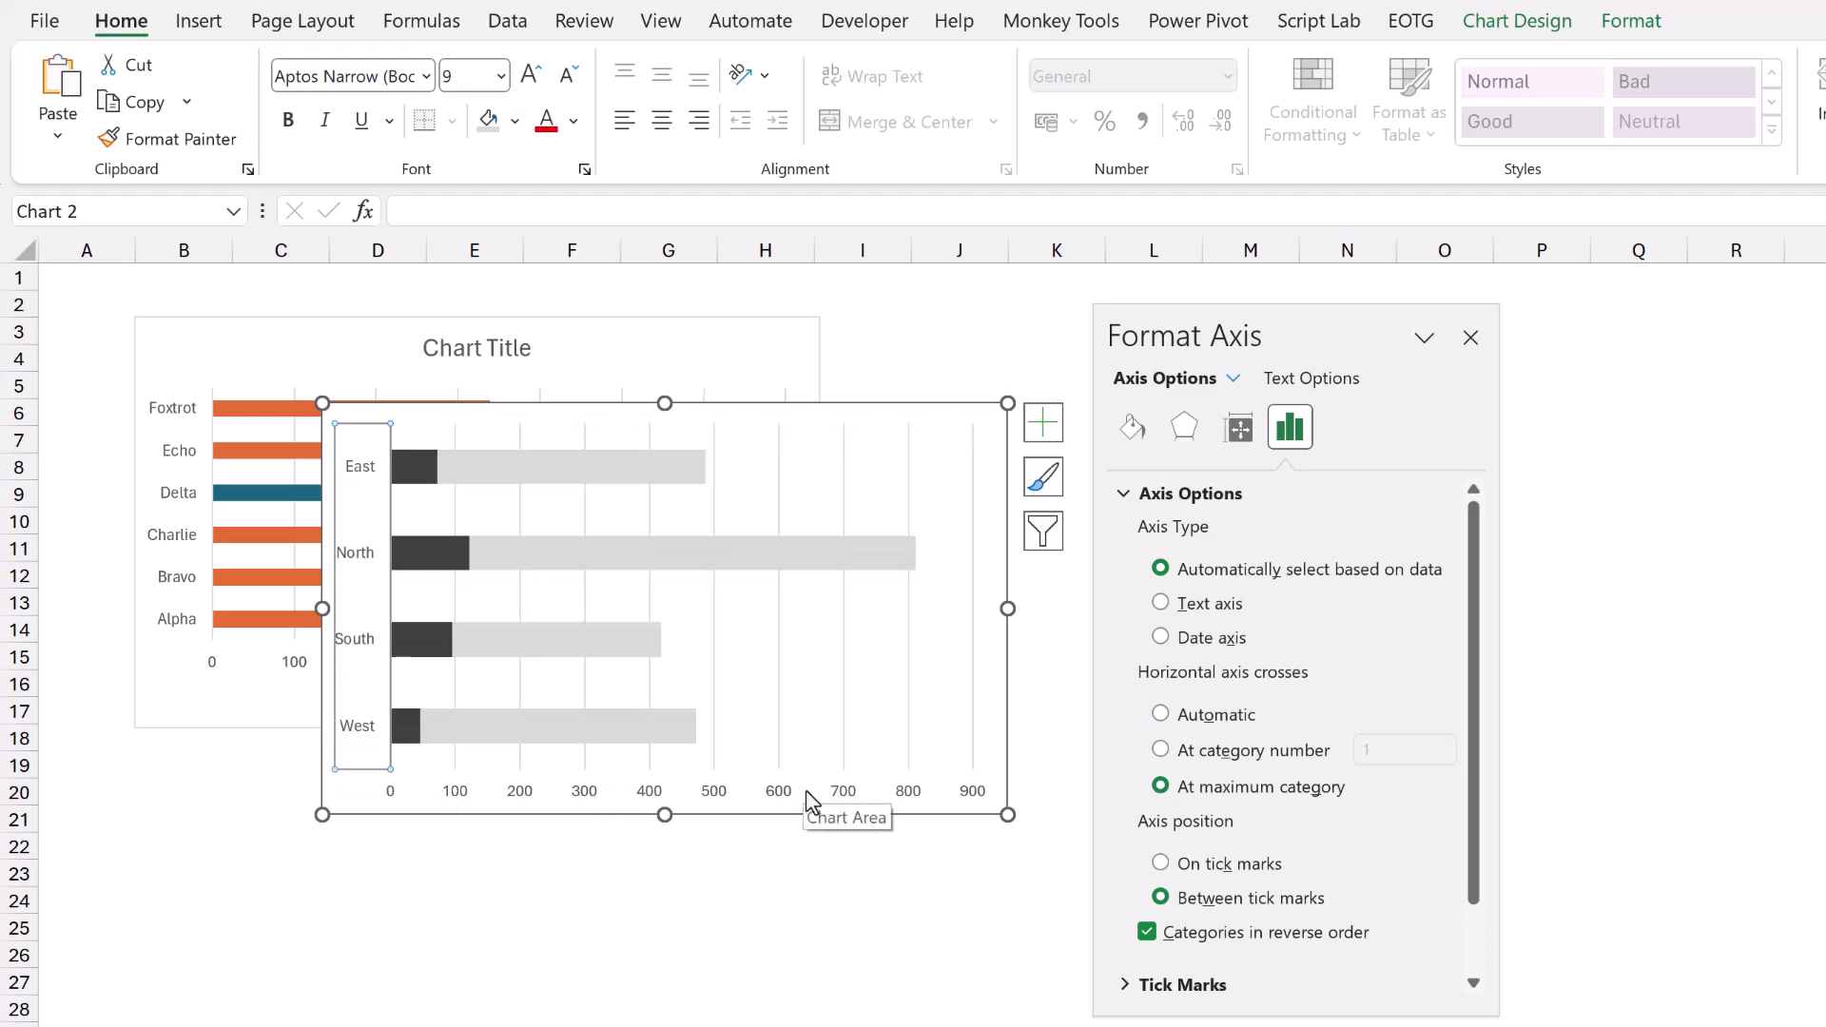
Set the region chart's series gap width to 50%.
{"action": "left_click", "coordinate": [737, 561]}
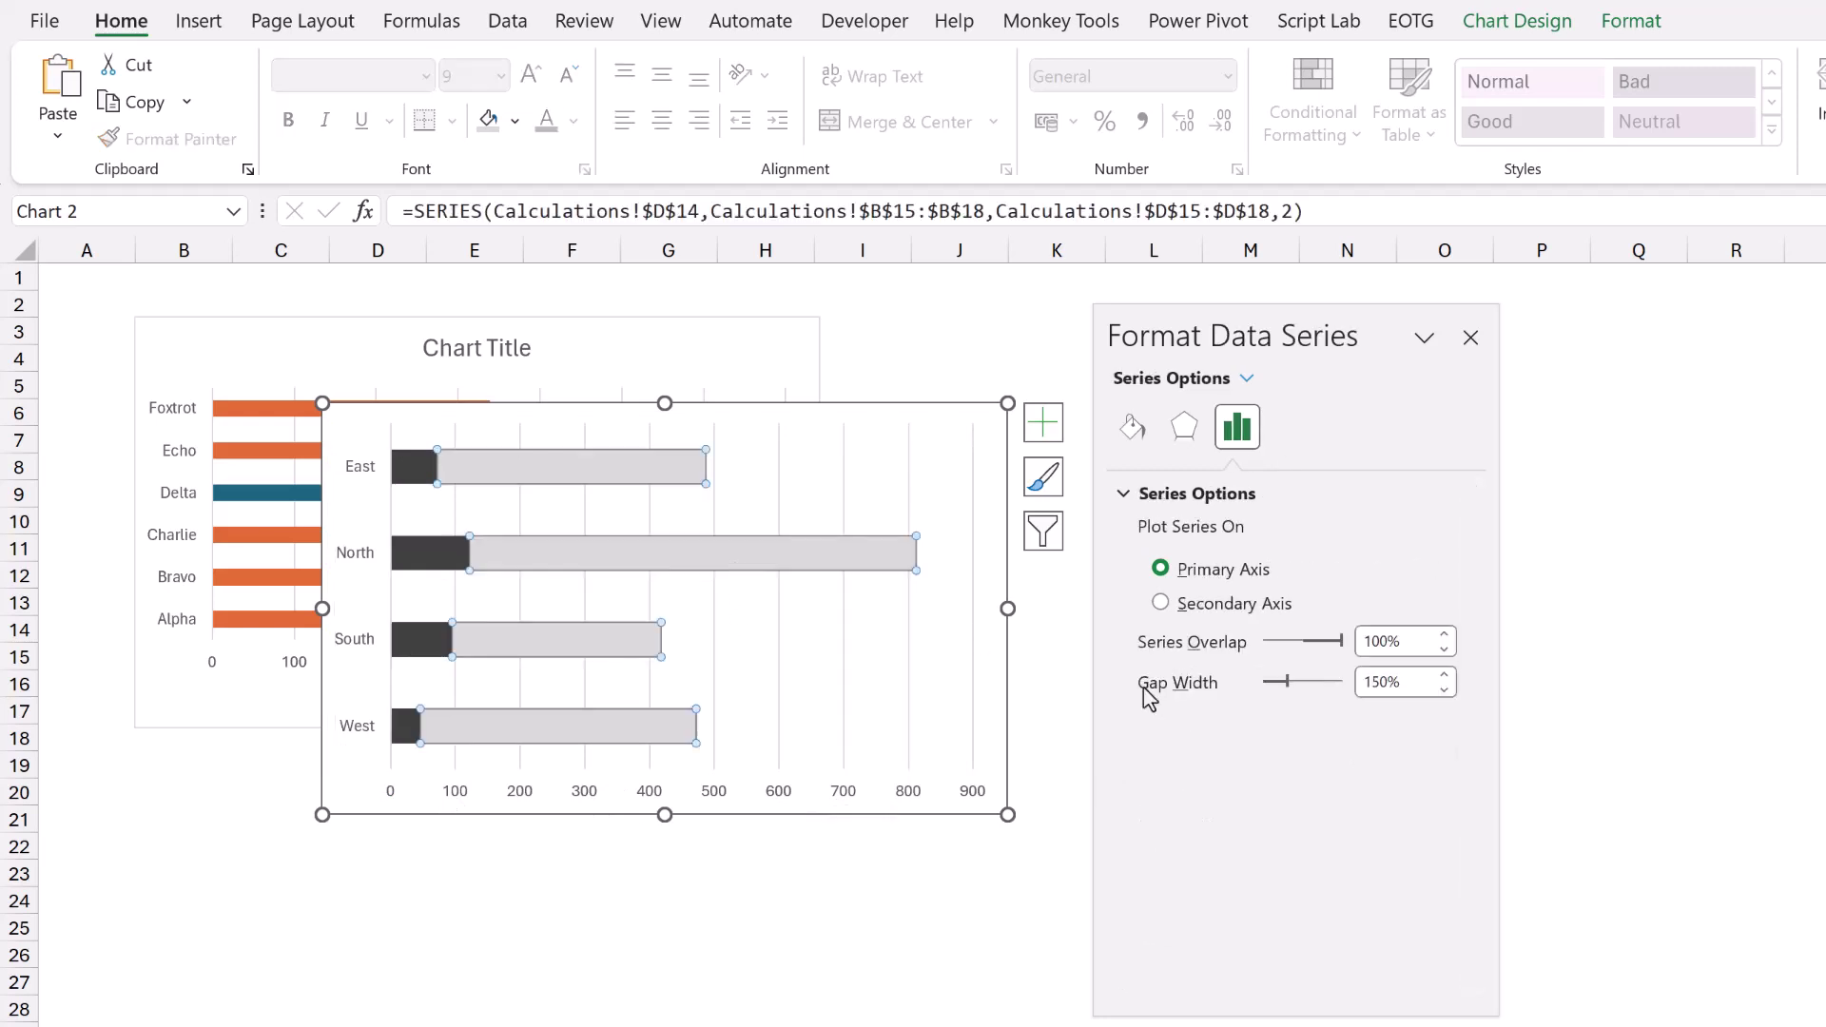
{"action": "left_click", "coordinate": [1406, 681]}
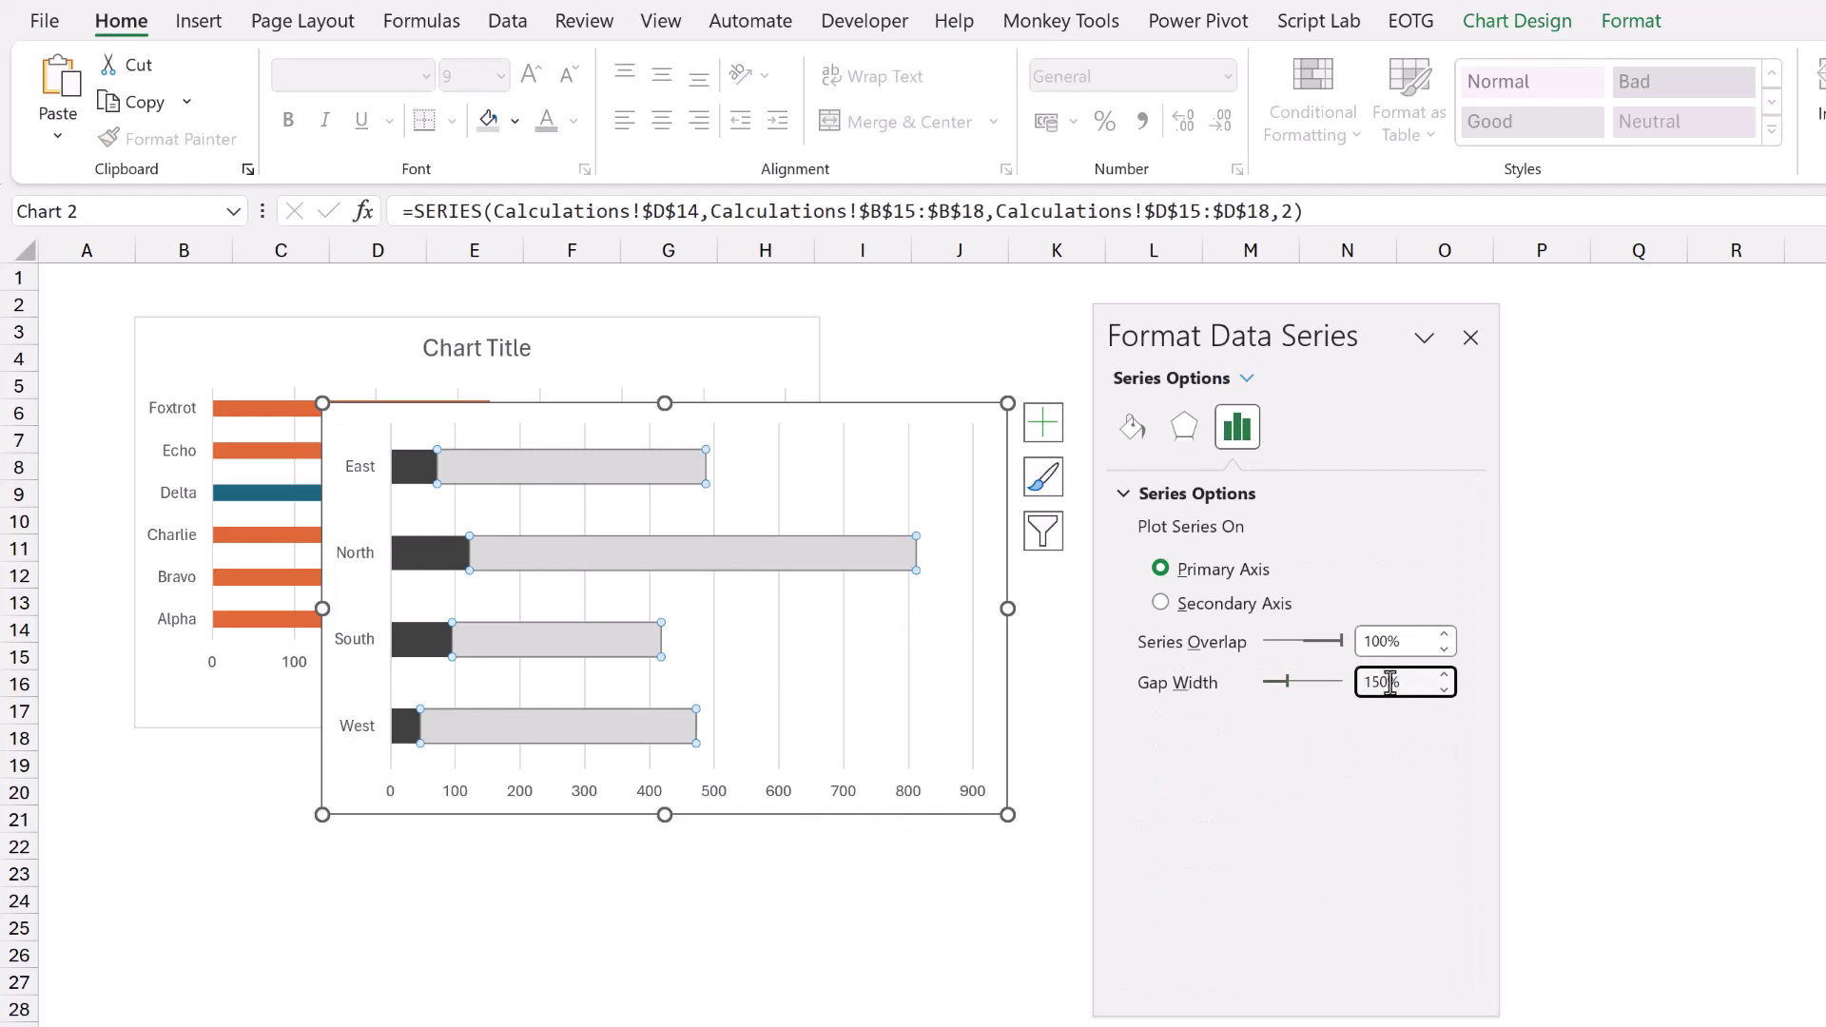
{"action": "left_click_drag", "start_coordinate": [1410, 681], "coordinate": [1351, 679]}
{"action": "type", "text": "50"}
{"action": "key", "text": "Return"}
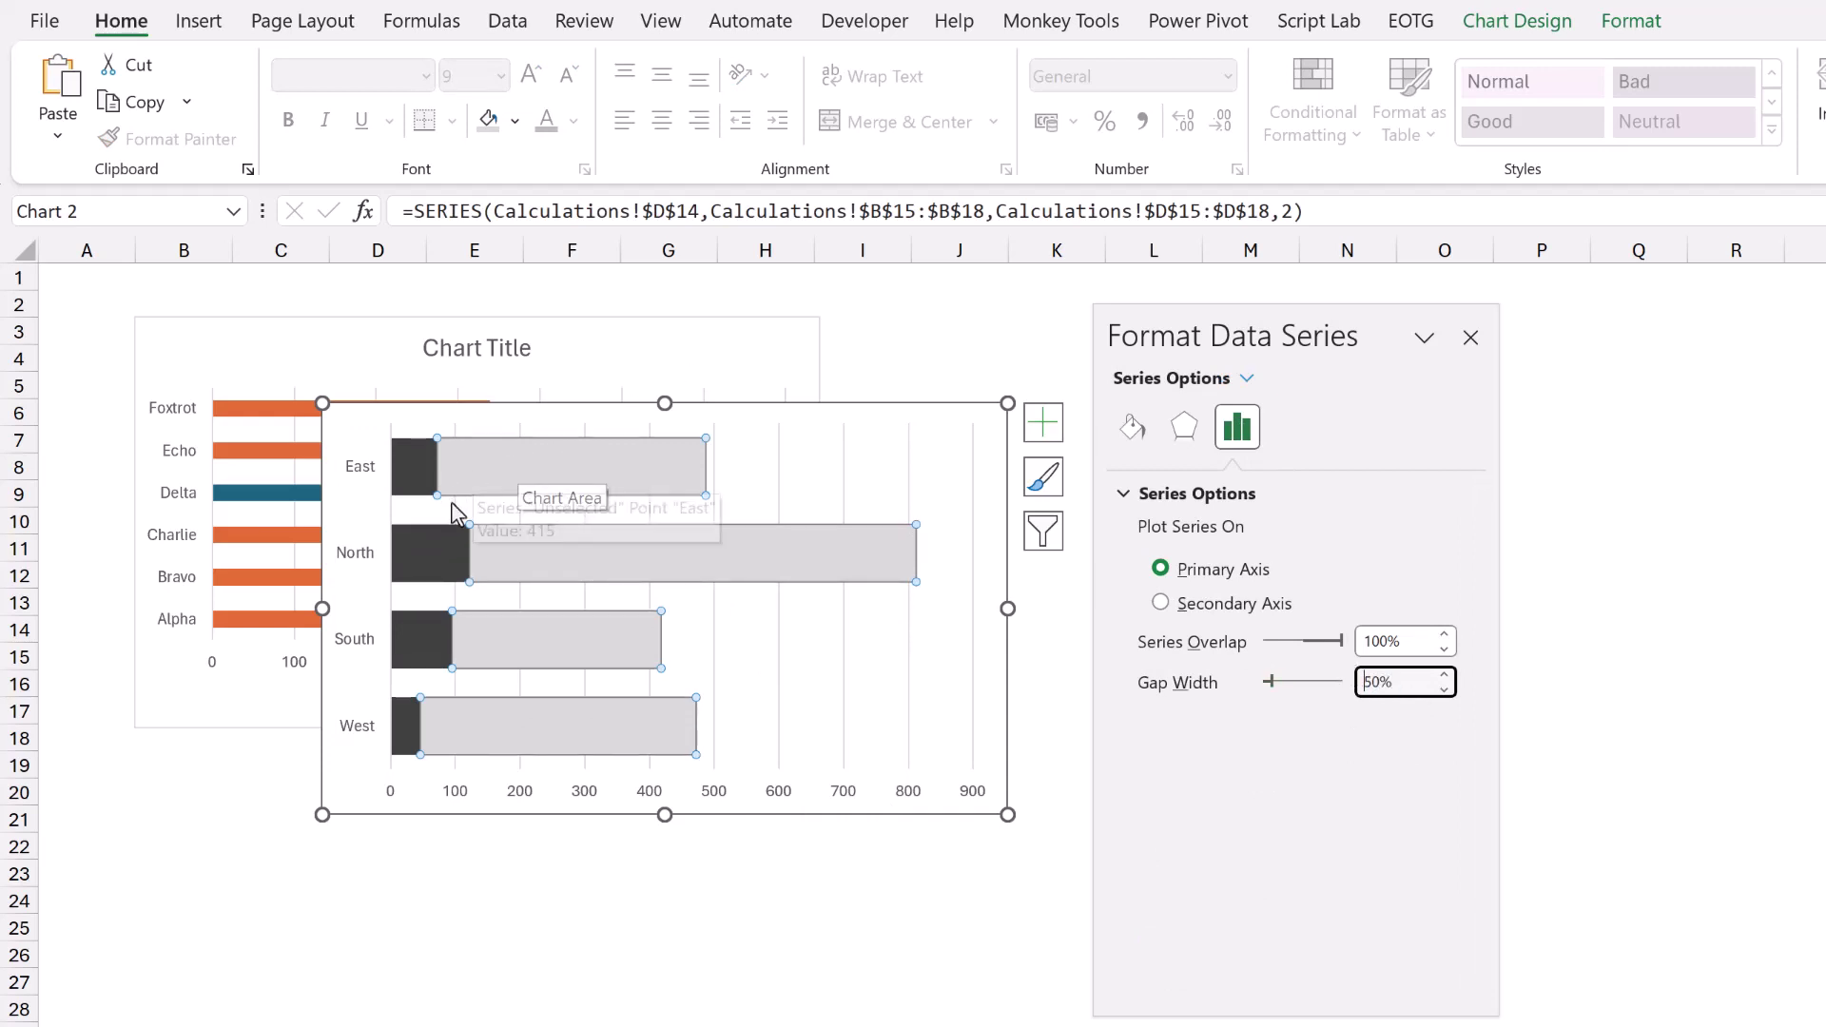
Add data labels to the dark Selected bars.
{"action": "left_click", "coordinate": [415, 469]}
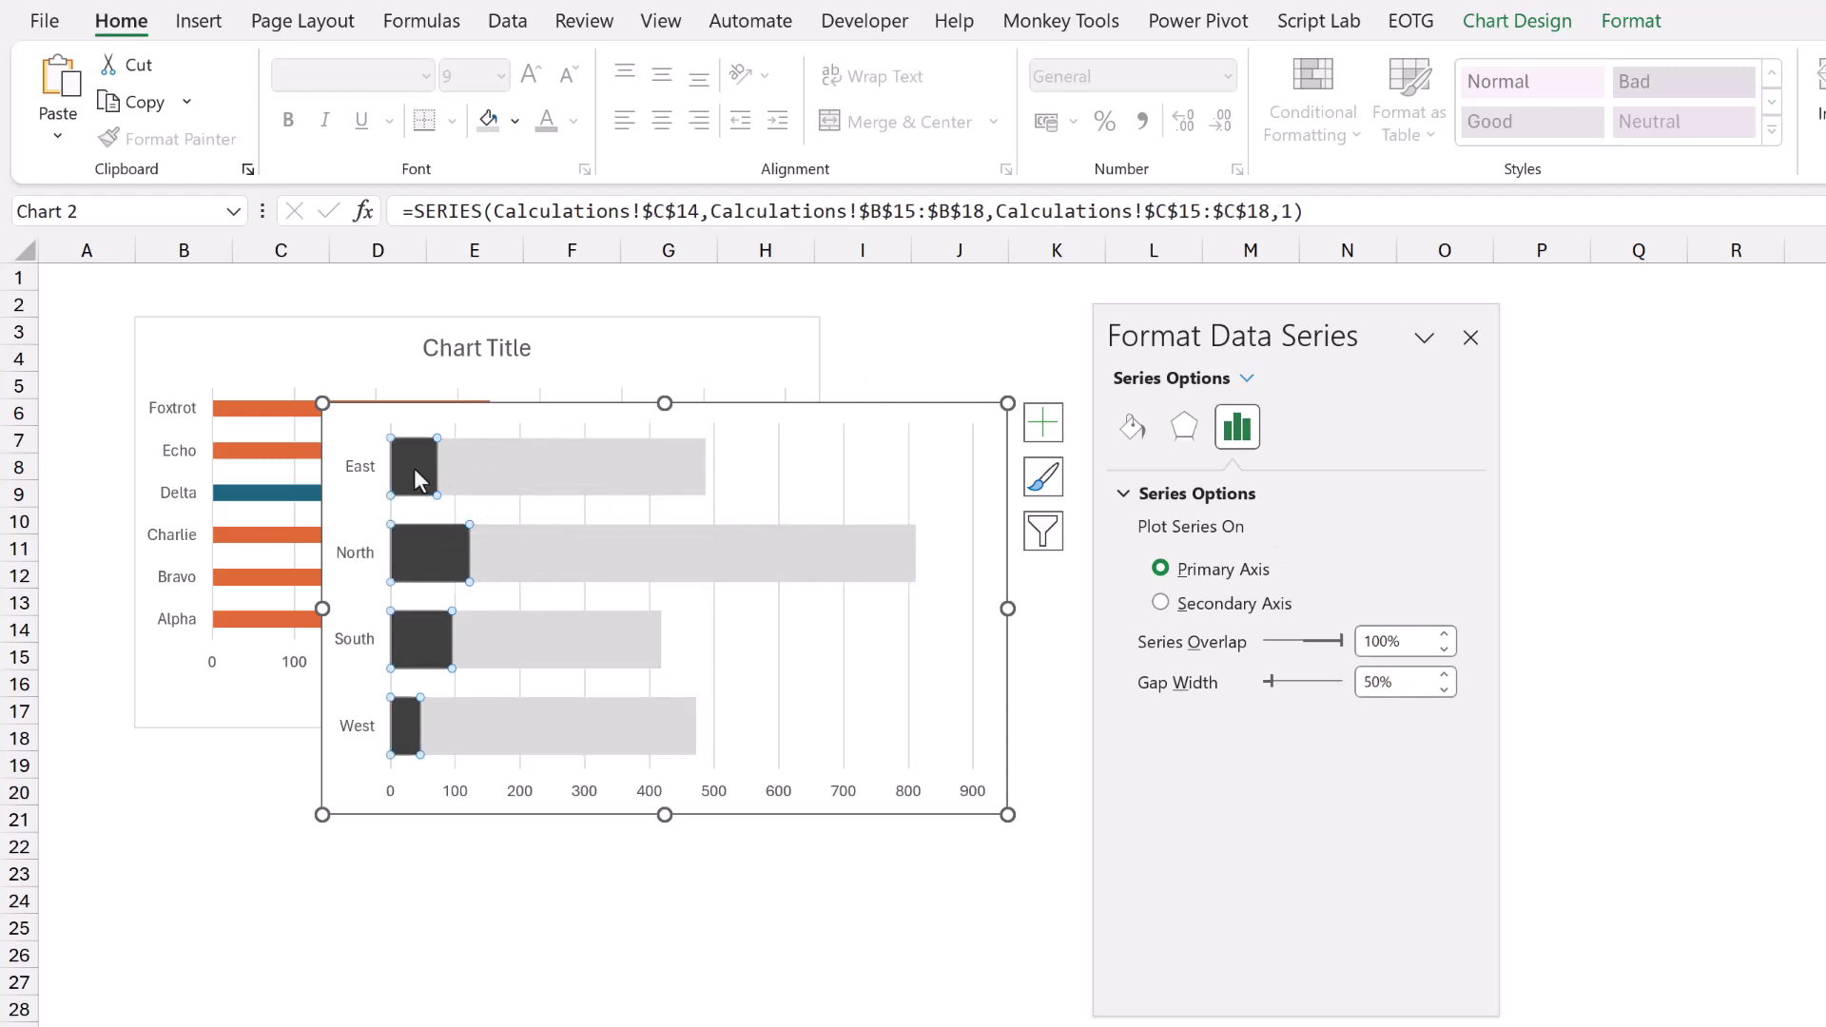
{"action": "left_click", "coordinate": [1047, 433]}
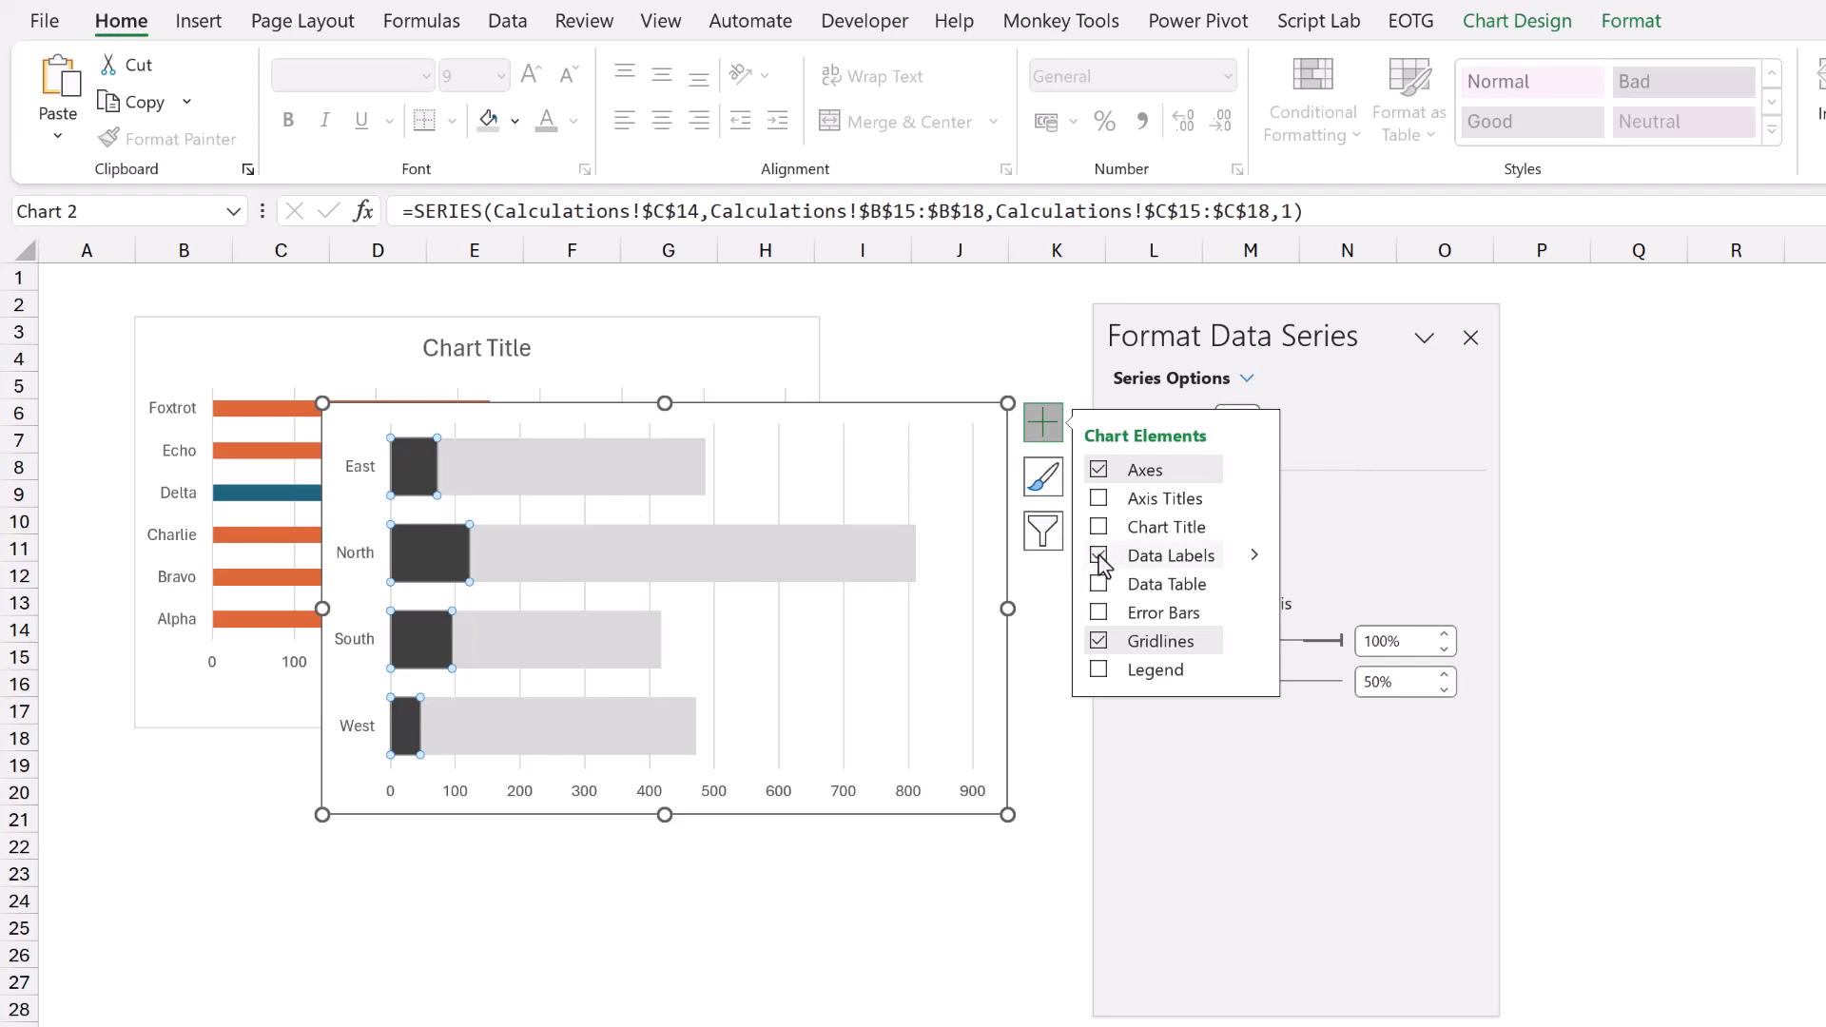
{"action": "left_click", "coordinate": [1100, 557]}
{"action": "left_click", "coordinate": [416, 469]}
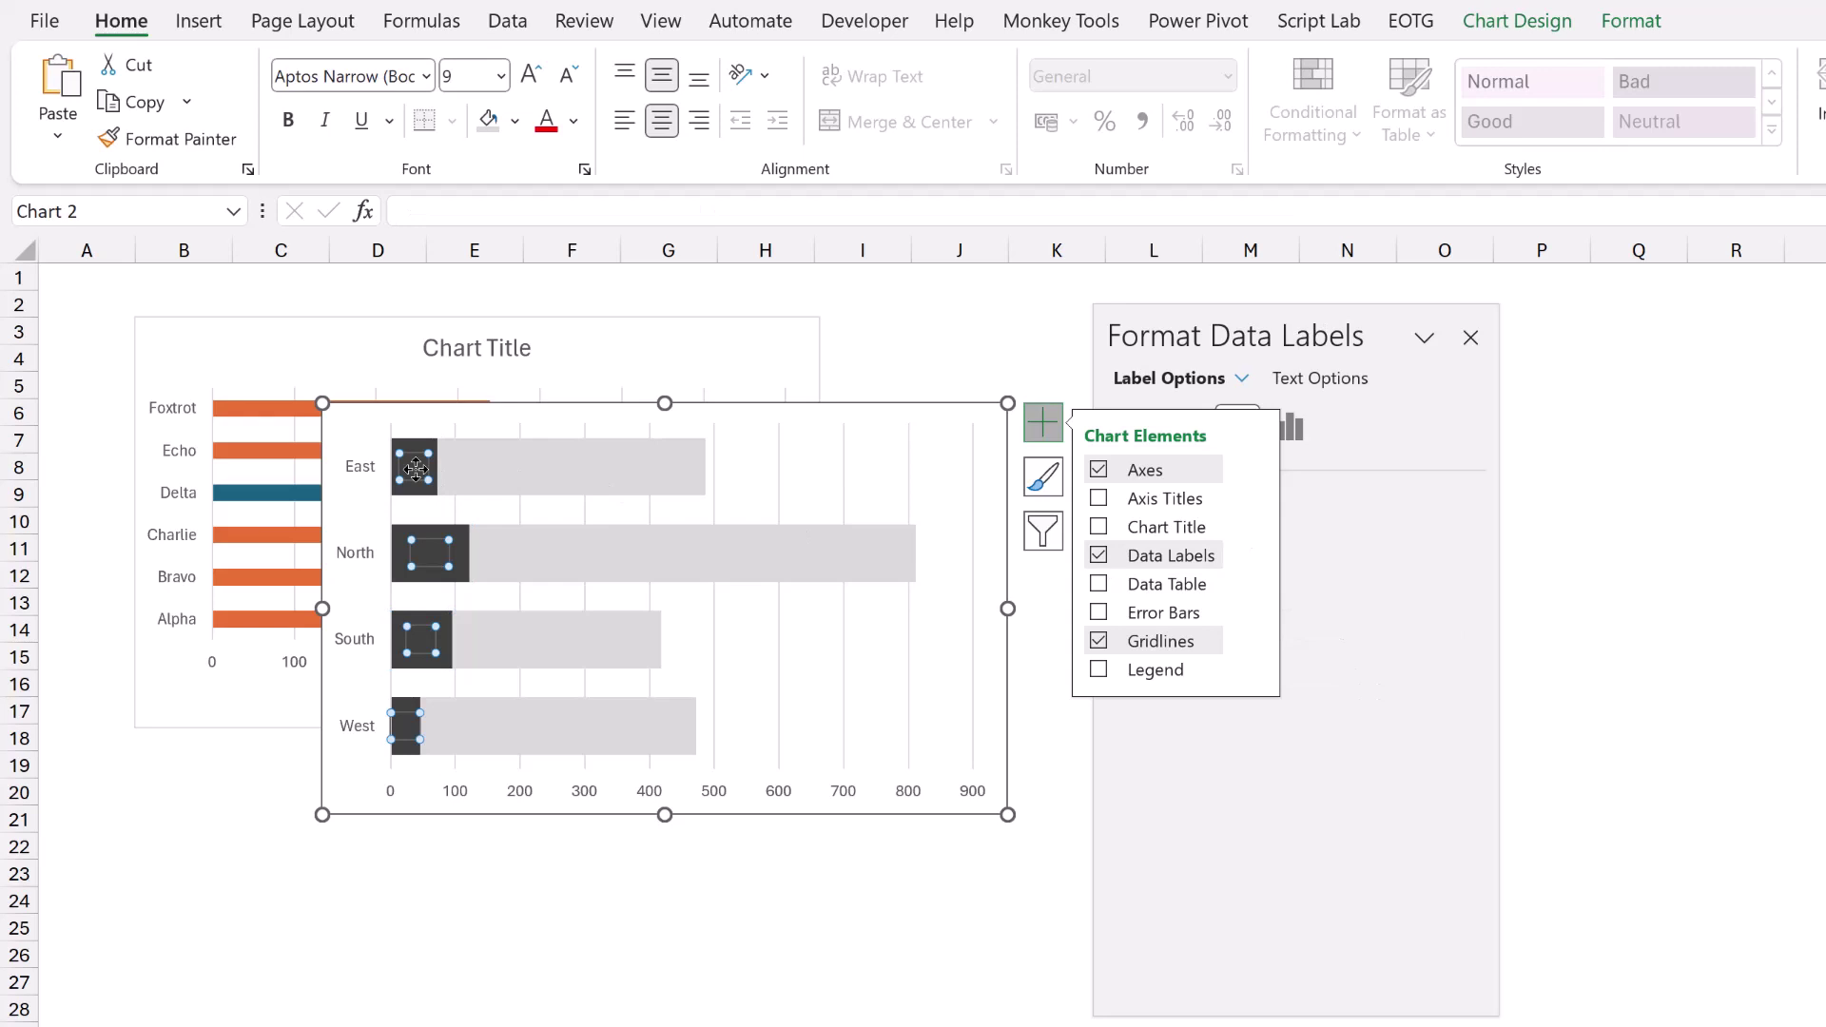
Make the Selected bars' data labels white and bold.
{"action": "left_click", "coordinate": [575, 122]}
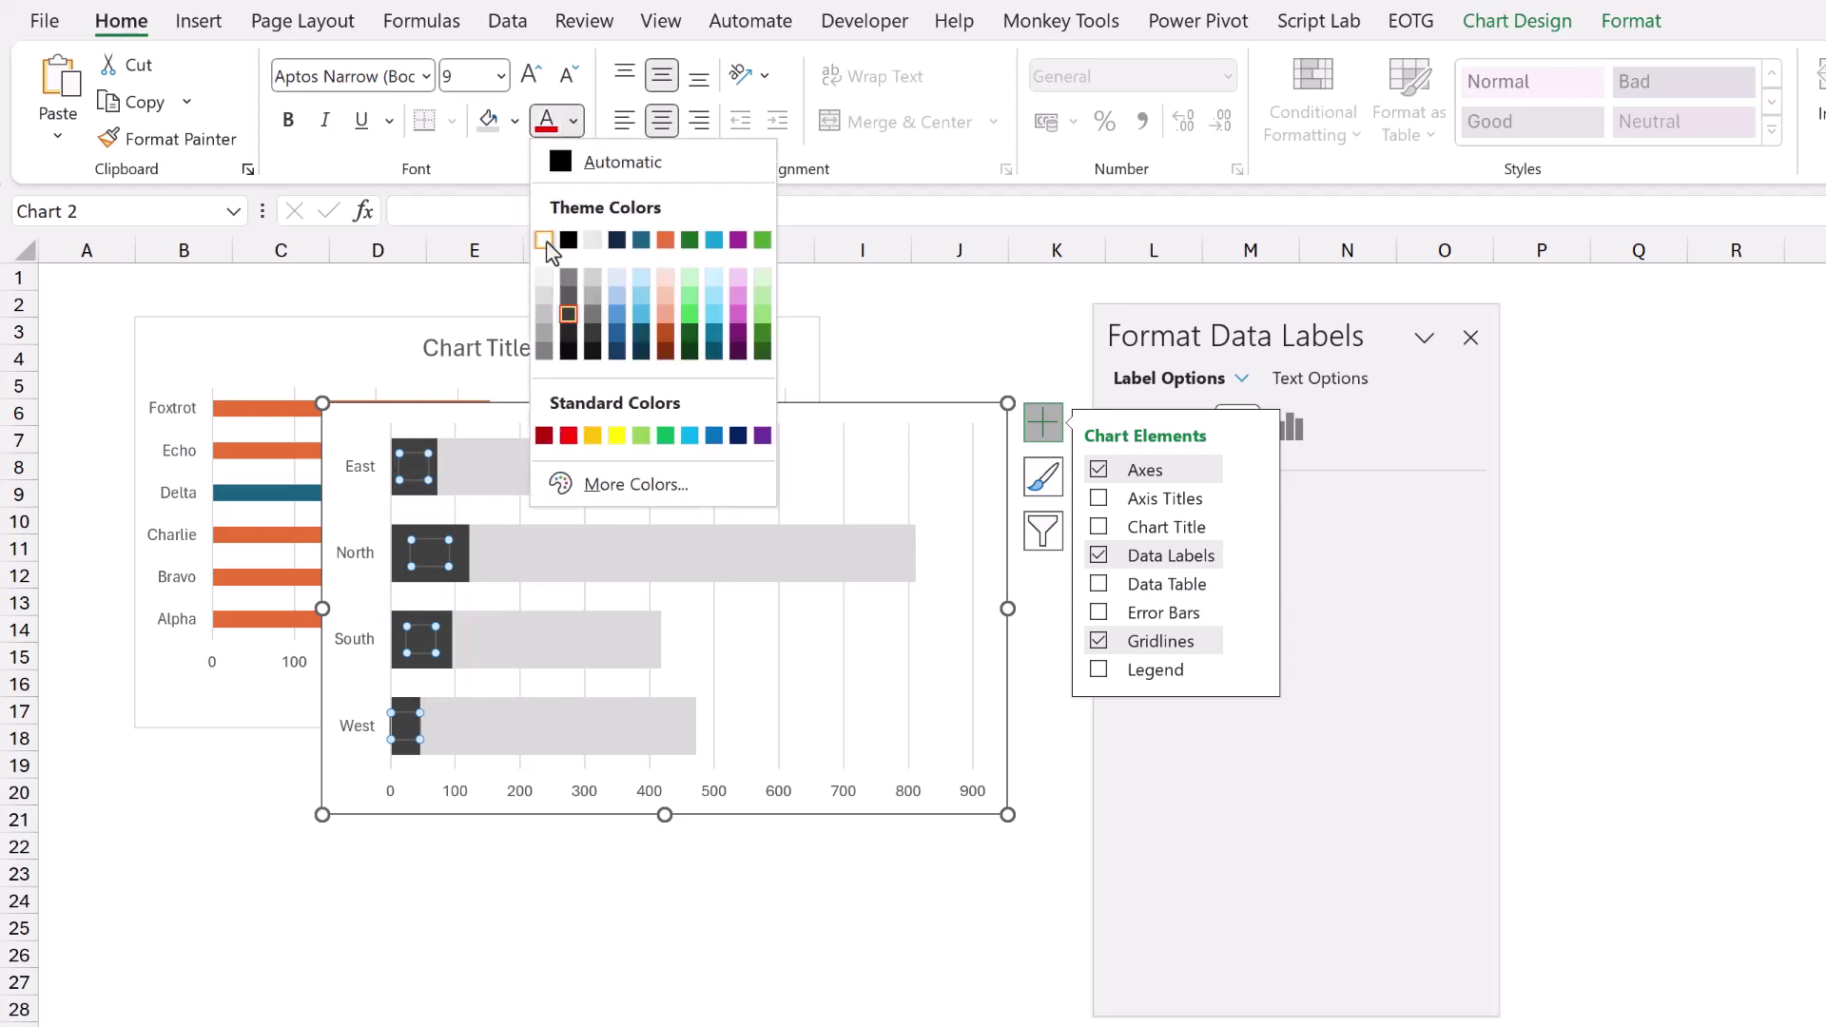
{"action": "left_click", "coordinate": [545, 240]}
{"action": "key", "text": "ctrl+b"}
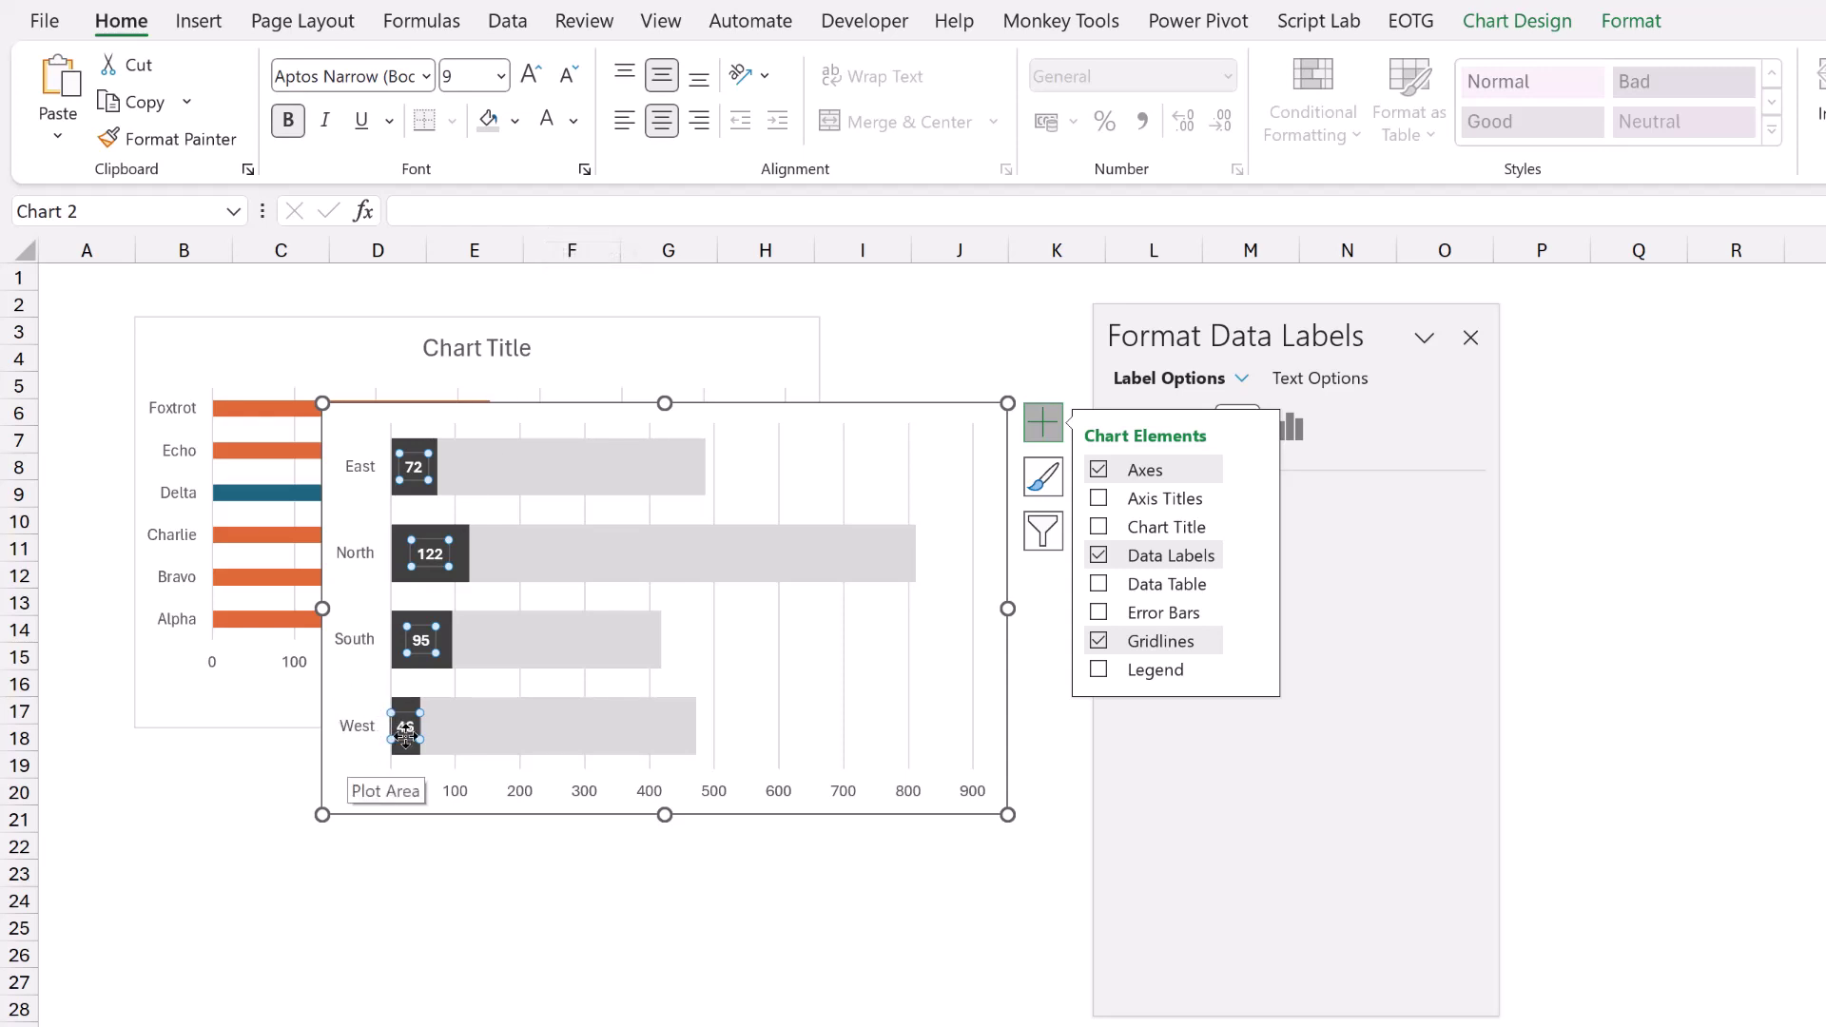
Apply the custom number format code #;(#); to all four region data labels.
{"action": "left_click", "coordinate": [422, 471]}
{"action": "left_click", "coordinate": [420, 472]}
{"action": "left_click", "coordinate": [419, 473]}
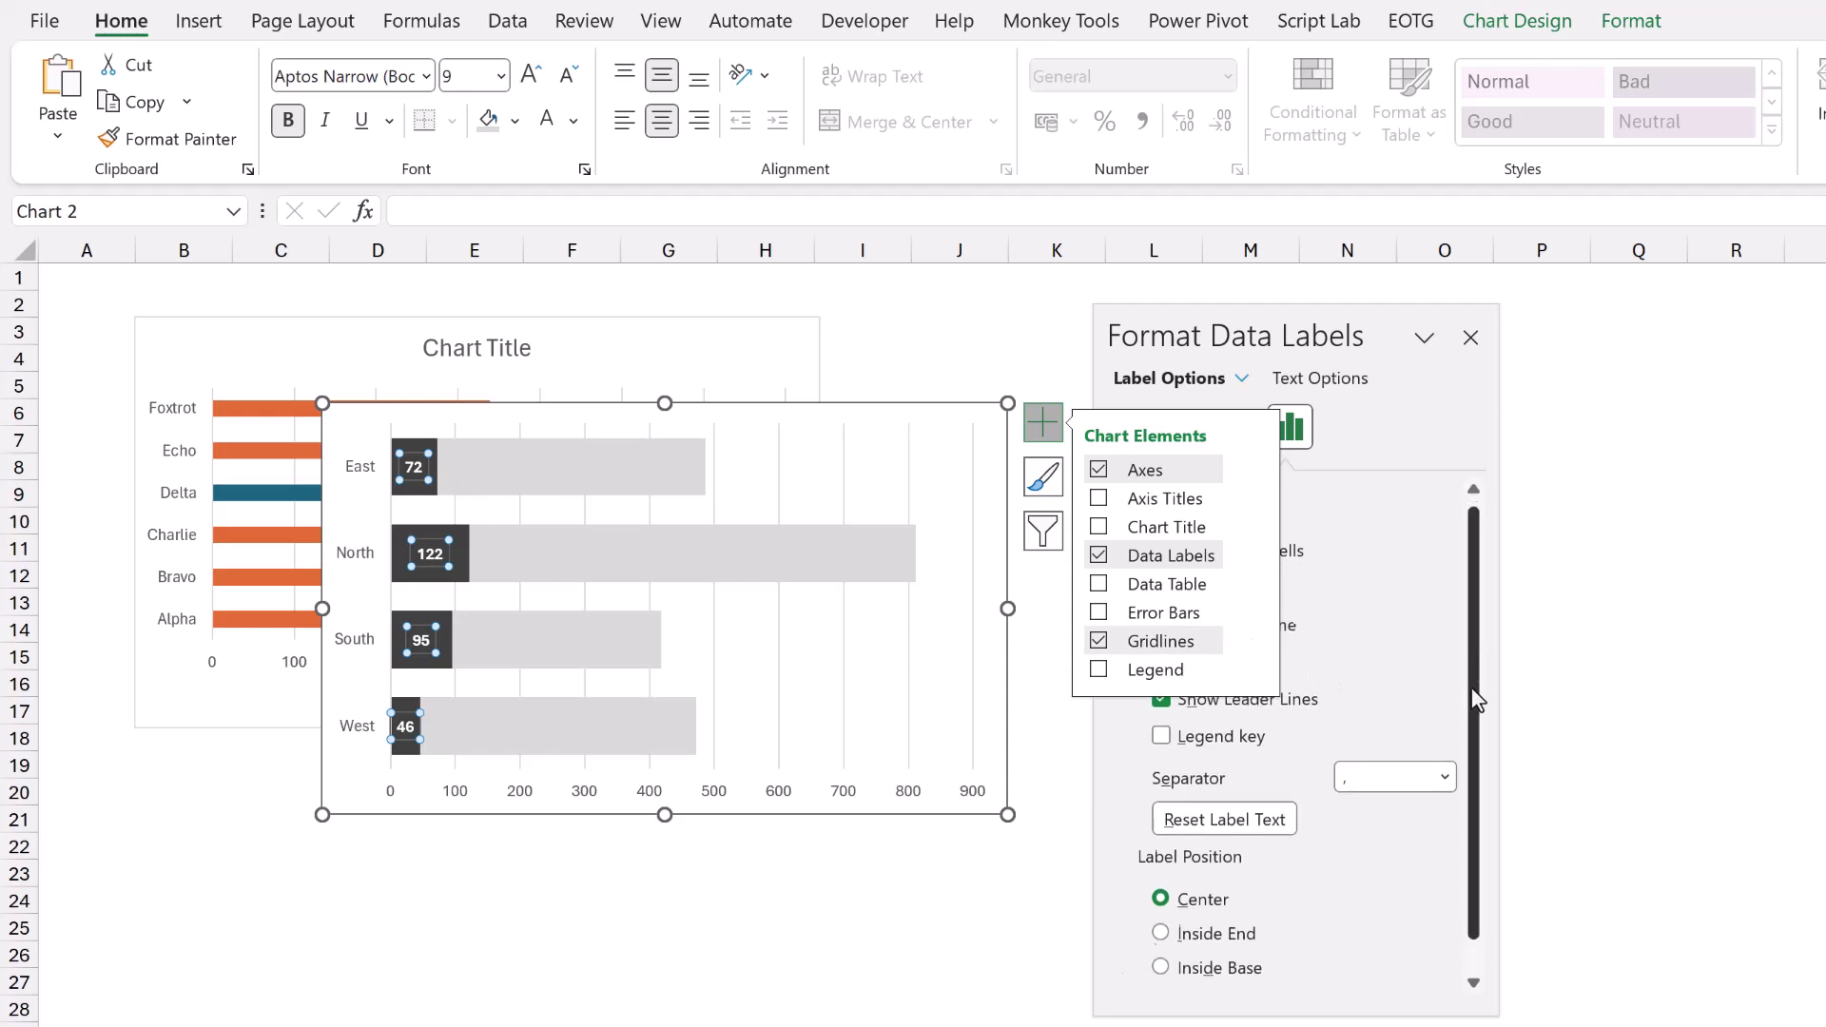
{"action": "scroll", "coordinate": [1476, 670], "scroll_direction": "down", "scroll_amount": 1}
{"action": "left_click", "coordinate": [1127, 980]}
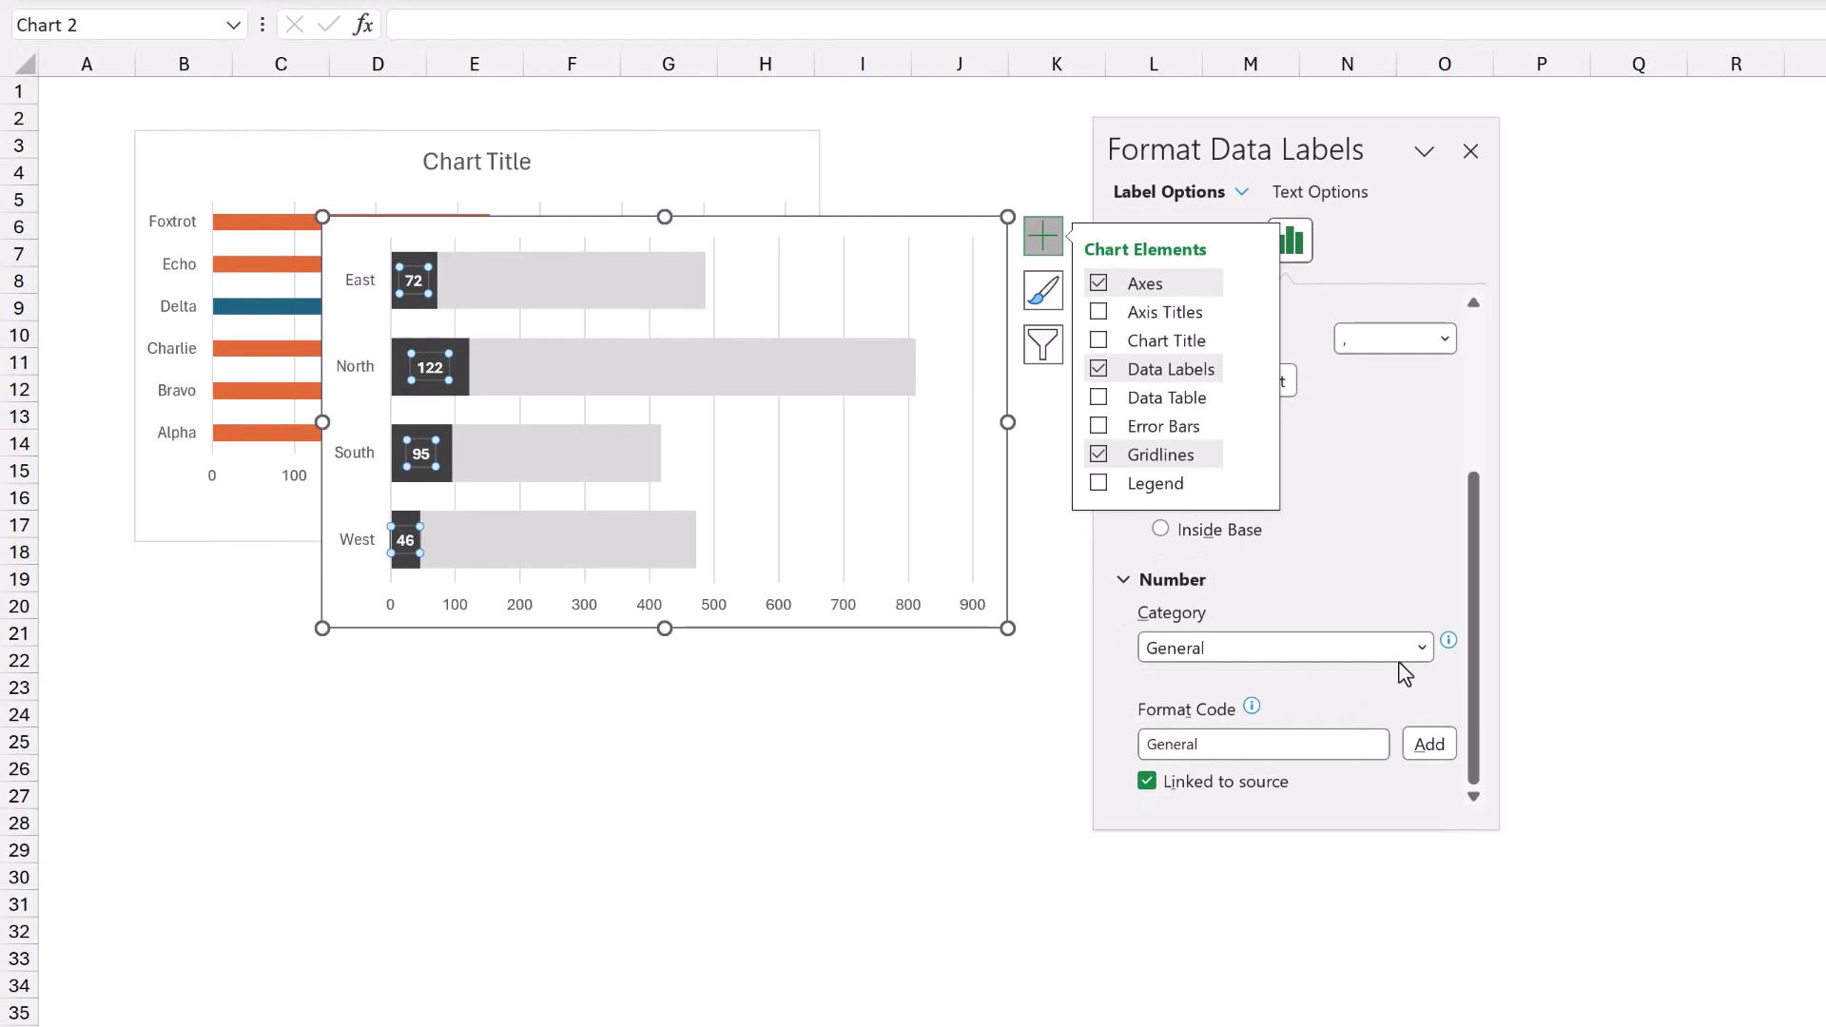
{"action": "left_click", "coordinate": [1391, 651]}
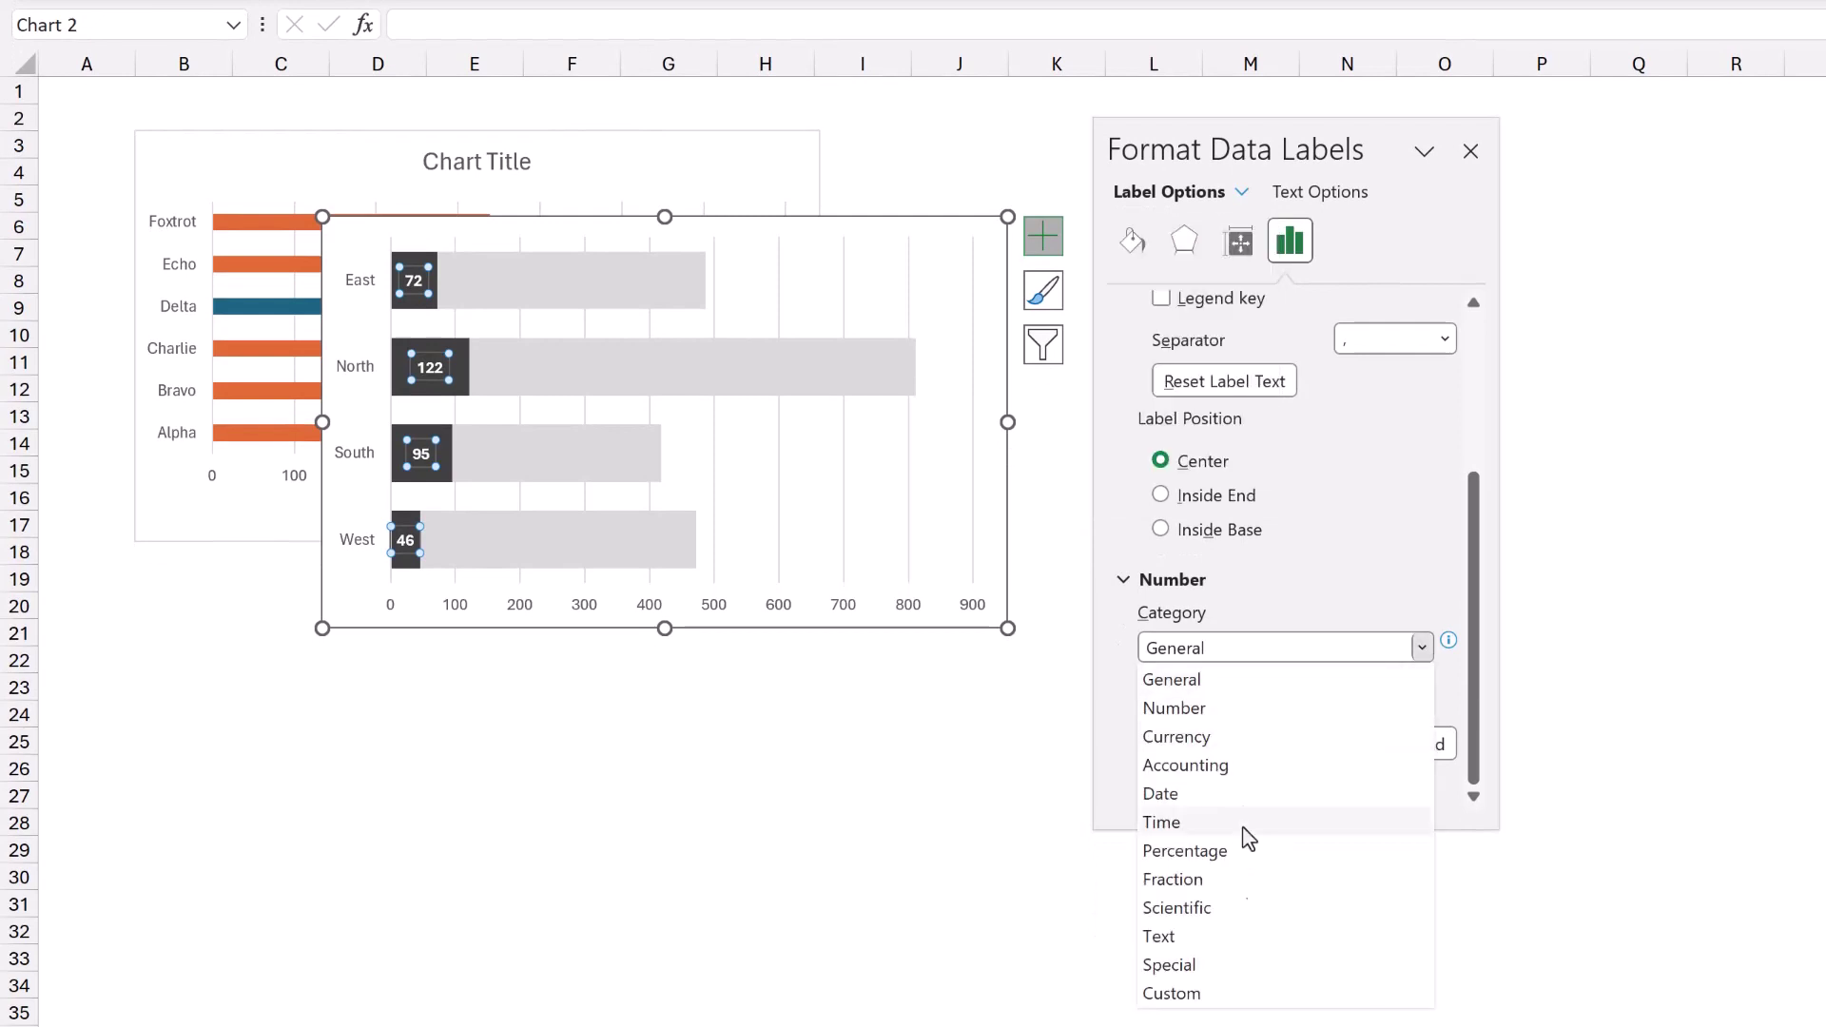
{"action": "left_click", "coordinate": [1223, 990]}
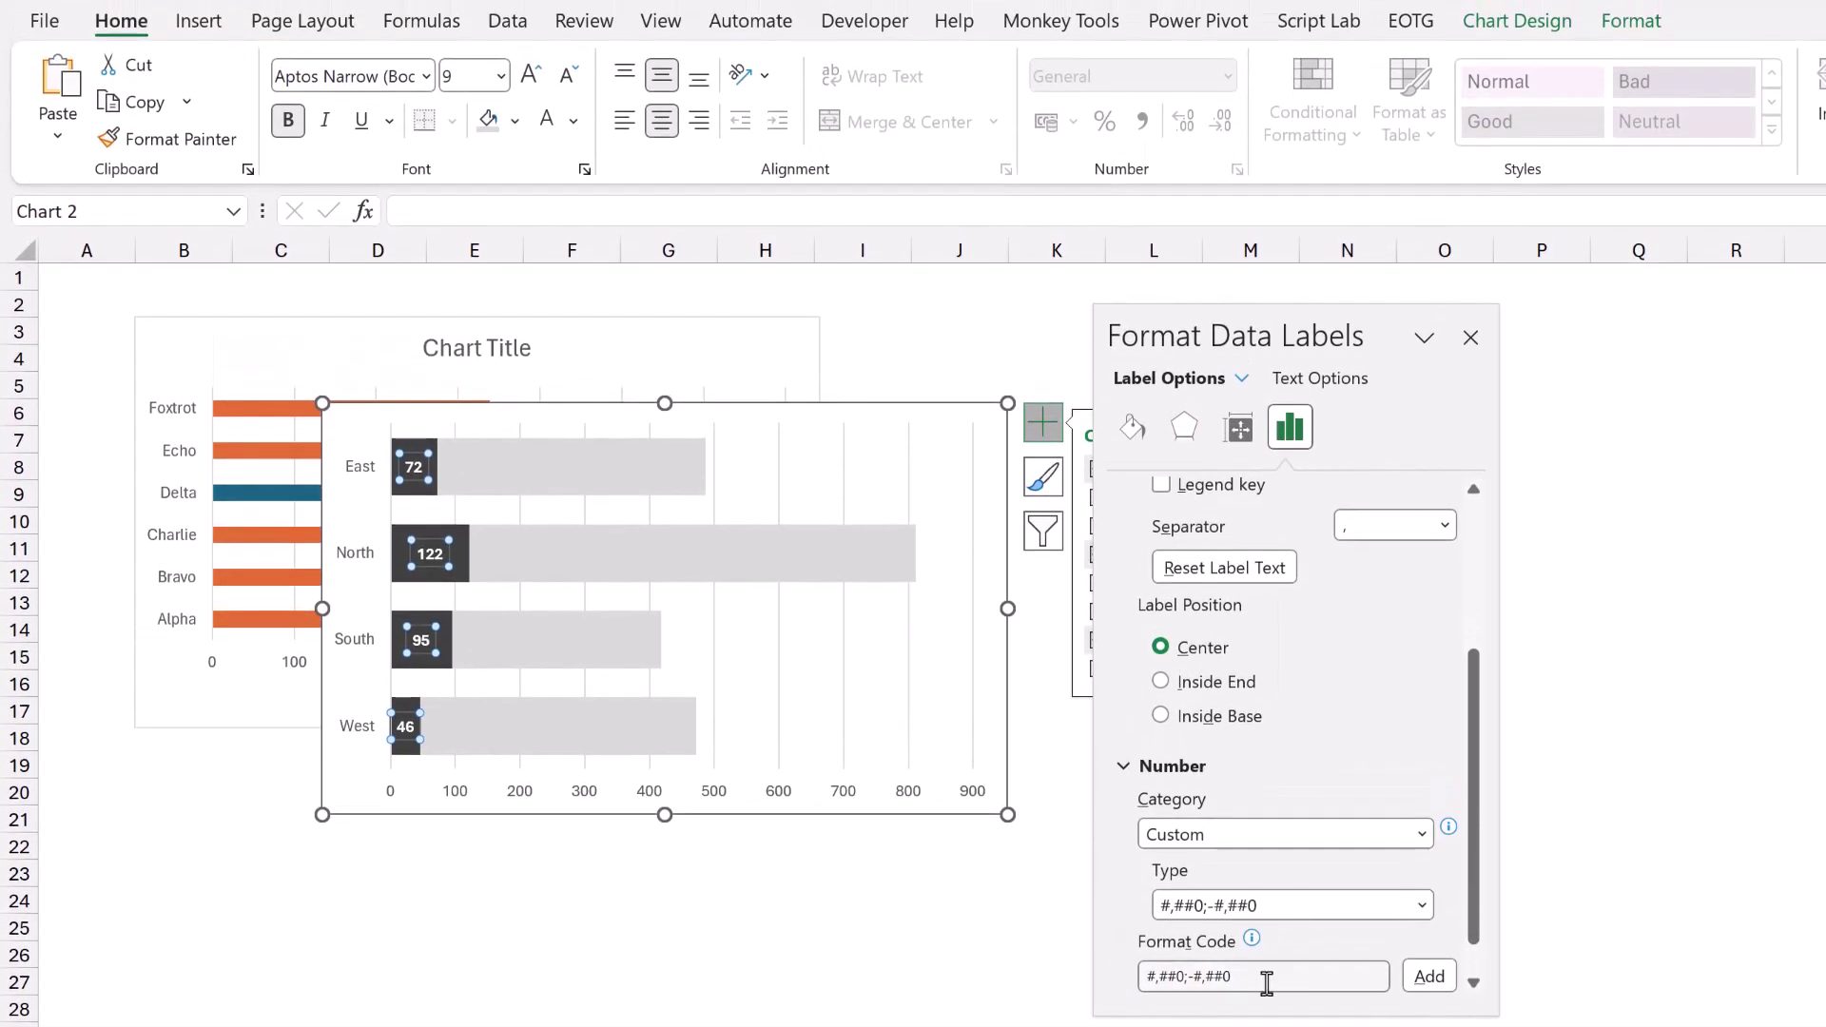
{"action": "left_click_drag", "start_coordinate": [1264, 793], "coordinate": [1116, 793]}
{"action": "type", "text": "#;(#"}
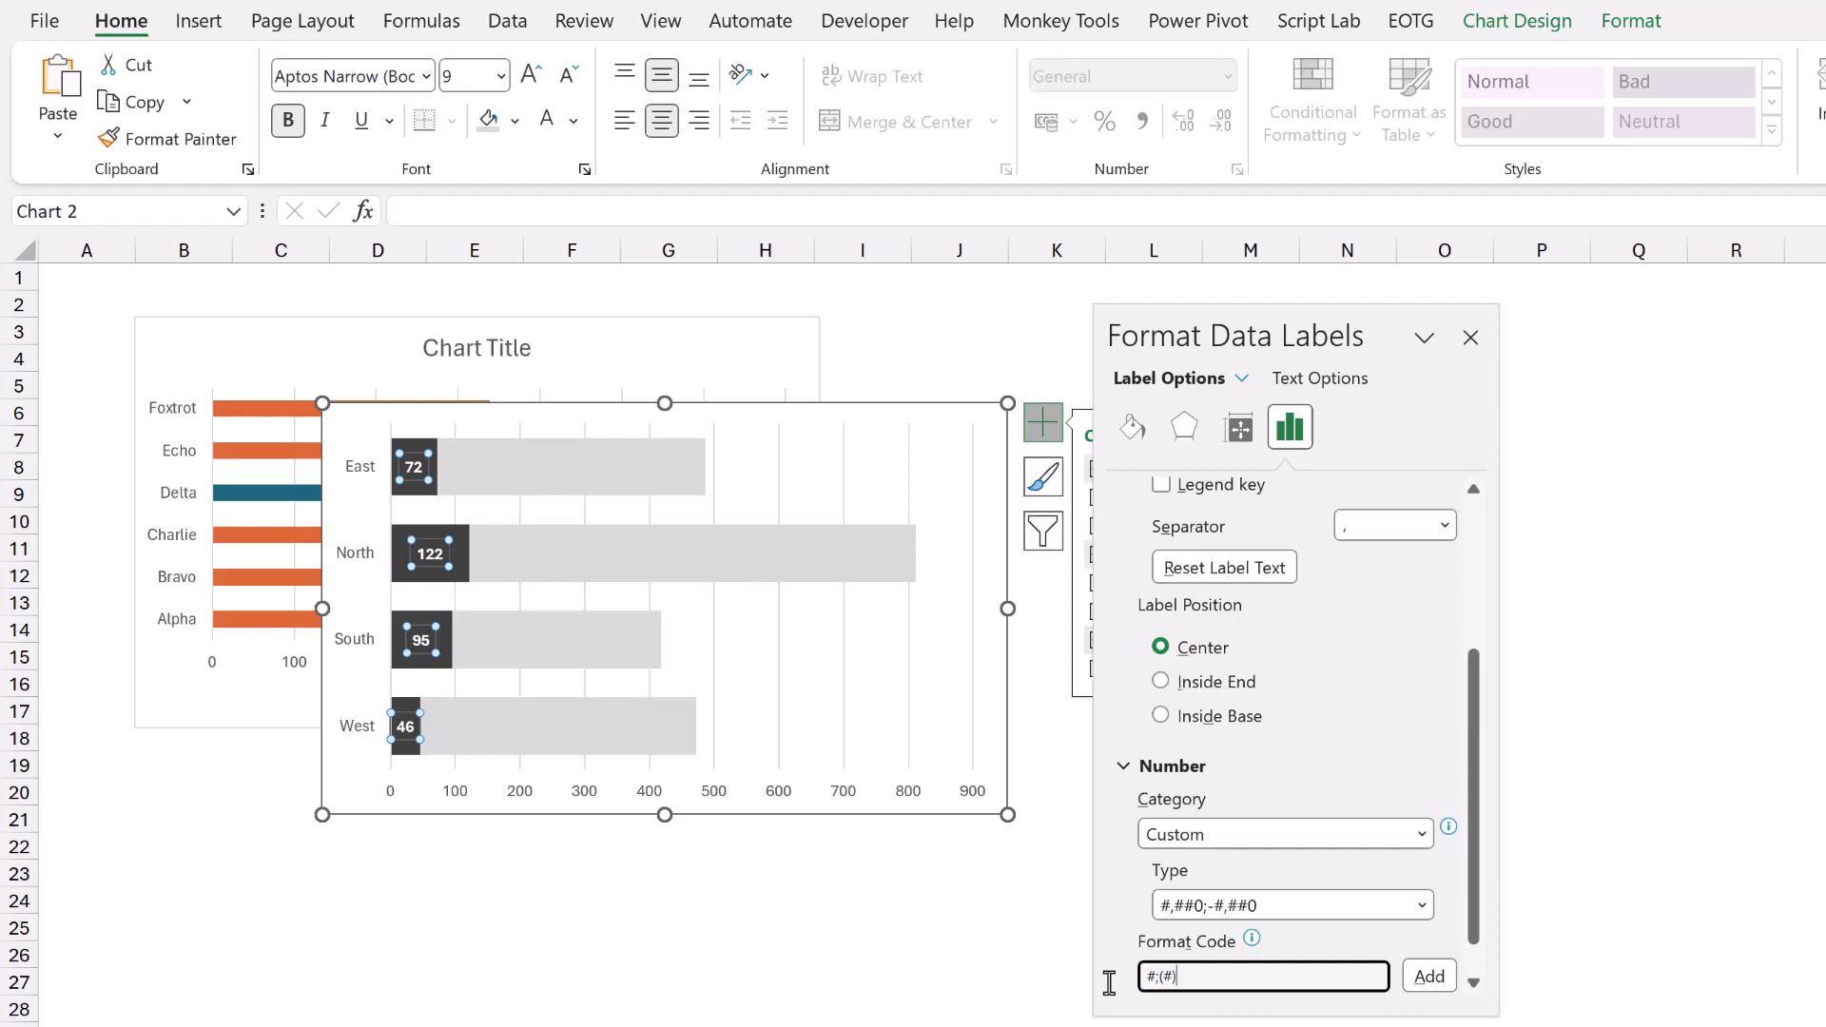
{"action": "scroll", "coordinate": [1436, 937], "scroll_direction": "down", "scroll_amount": 1}
{"action": "type", "text": "#;(#);"}
{"action": "left_click", "coordinate": [1429, 931]}
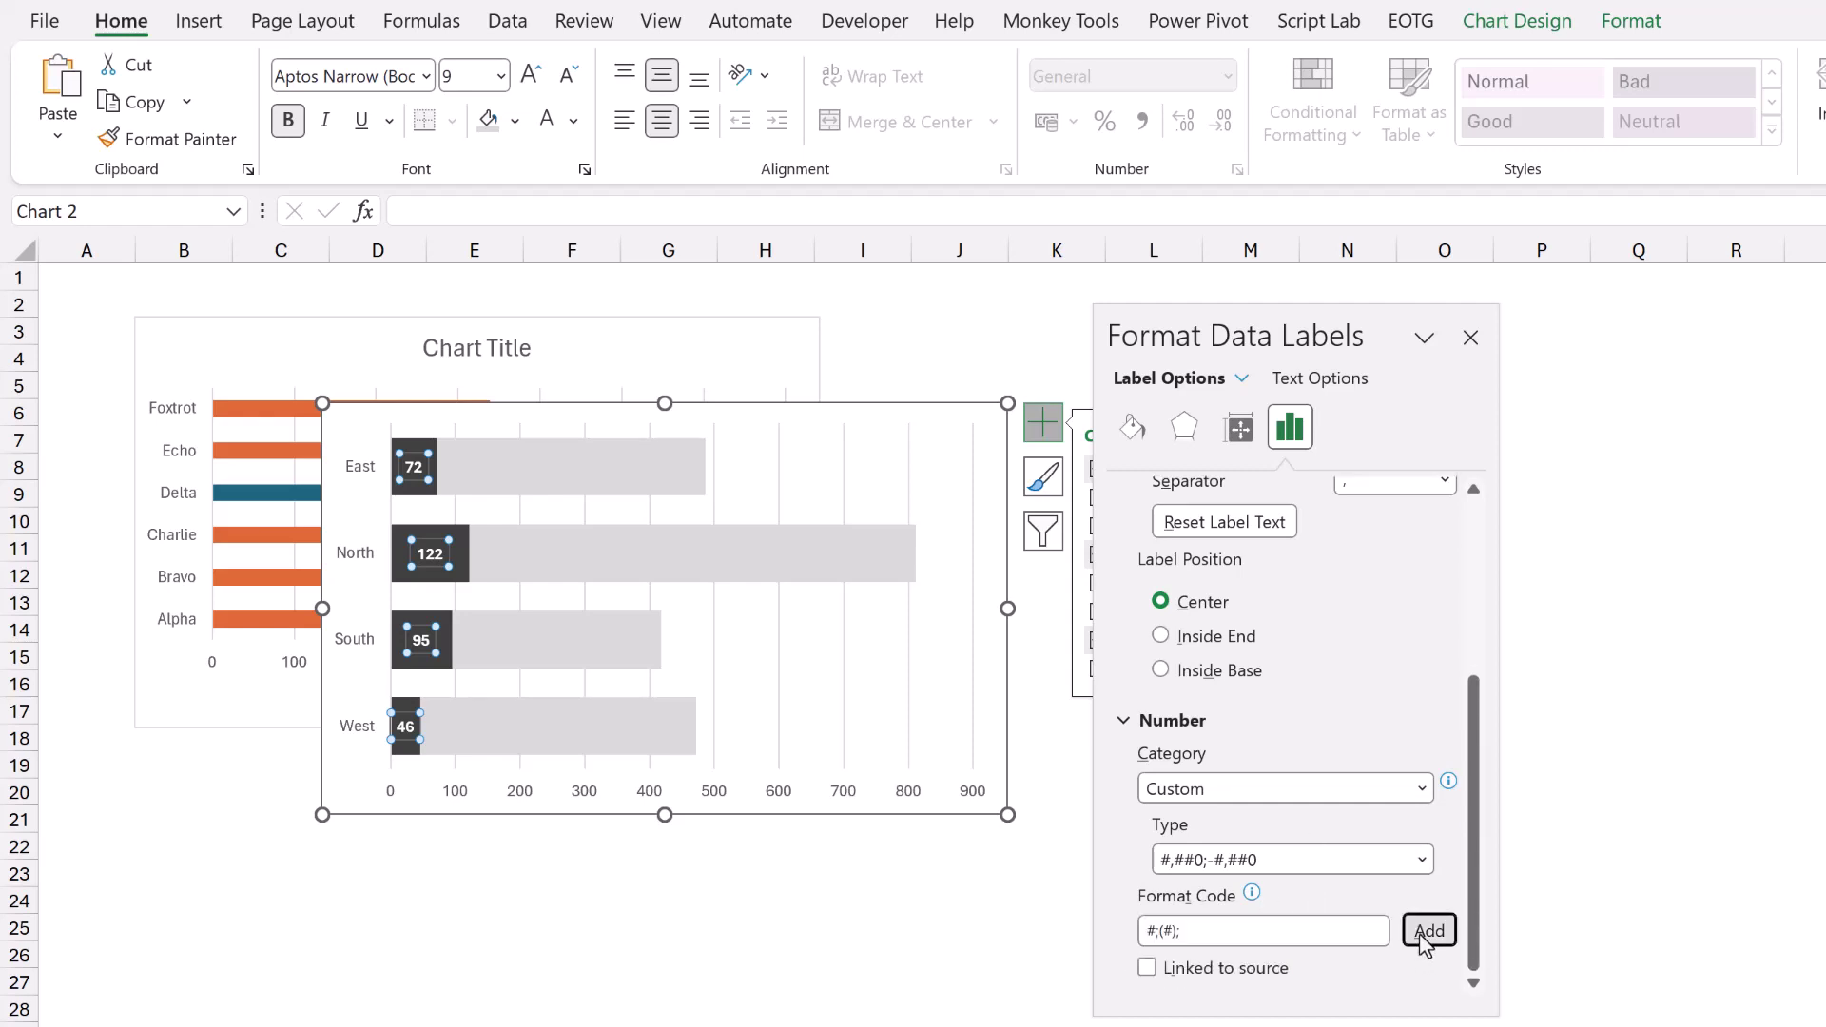
Move the region chart so it sits below the item chart.
{"action": "left_click", "coordinate": [1470, 340]}
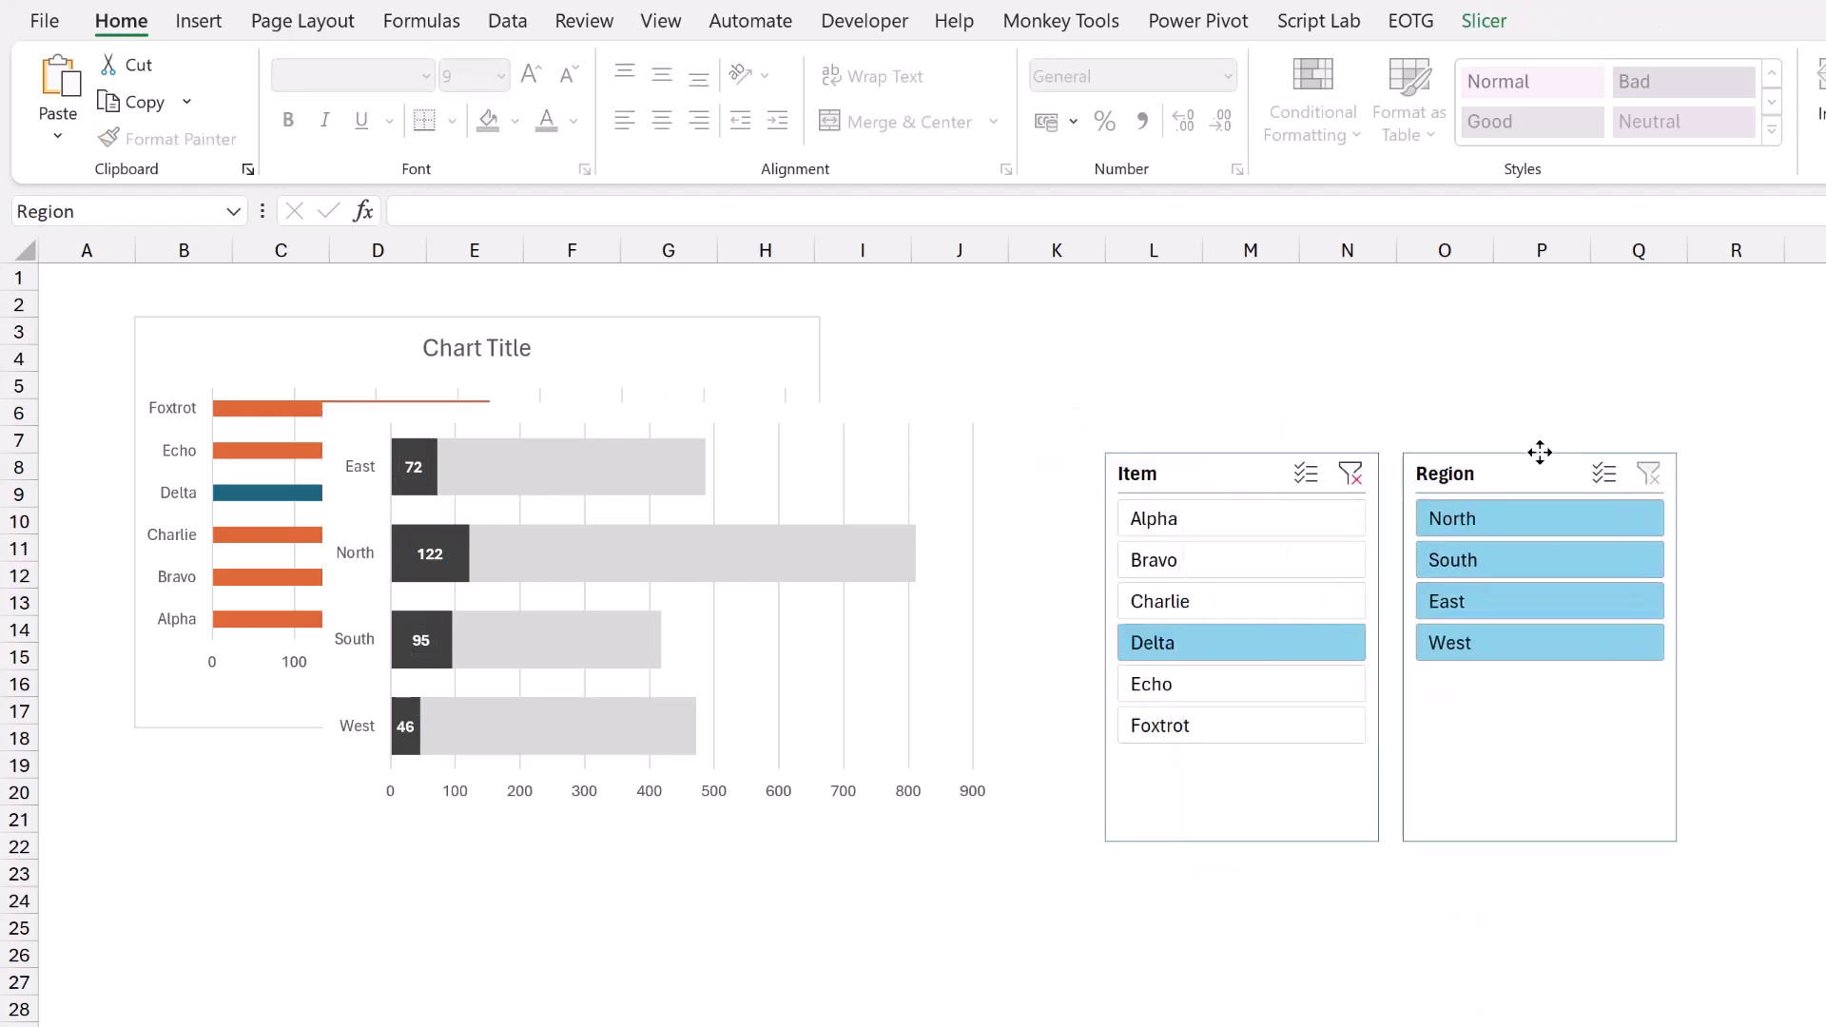
{"action": "left_click", "coordinate": [1540, 452]}
{"action": "left_click", "coordinate": [831, 543]}
{"action": "left_click_drag", "start_coordinate": [831, 414], "coordinate": [795, 713]}
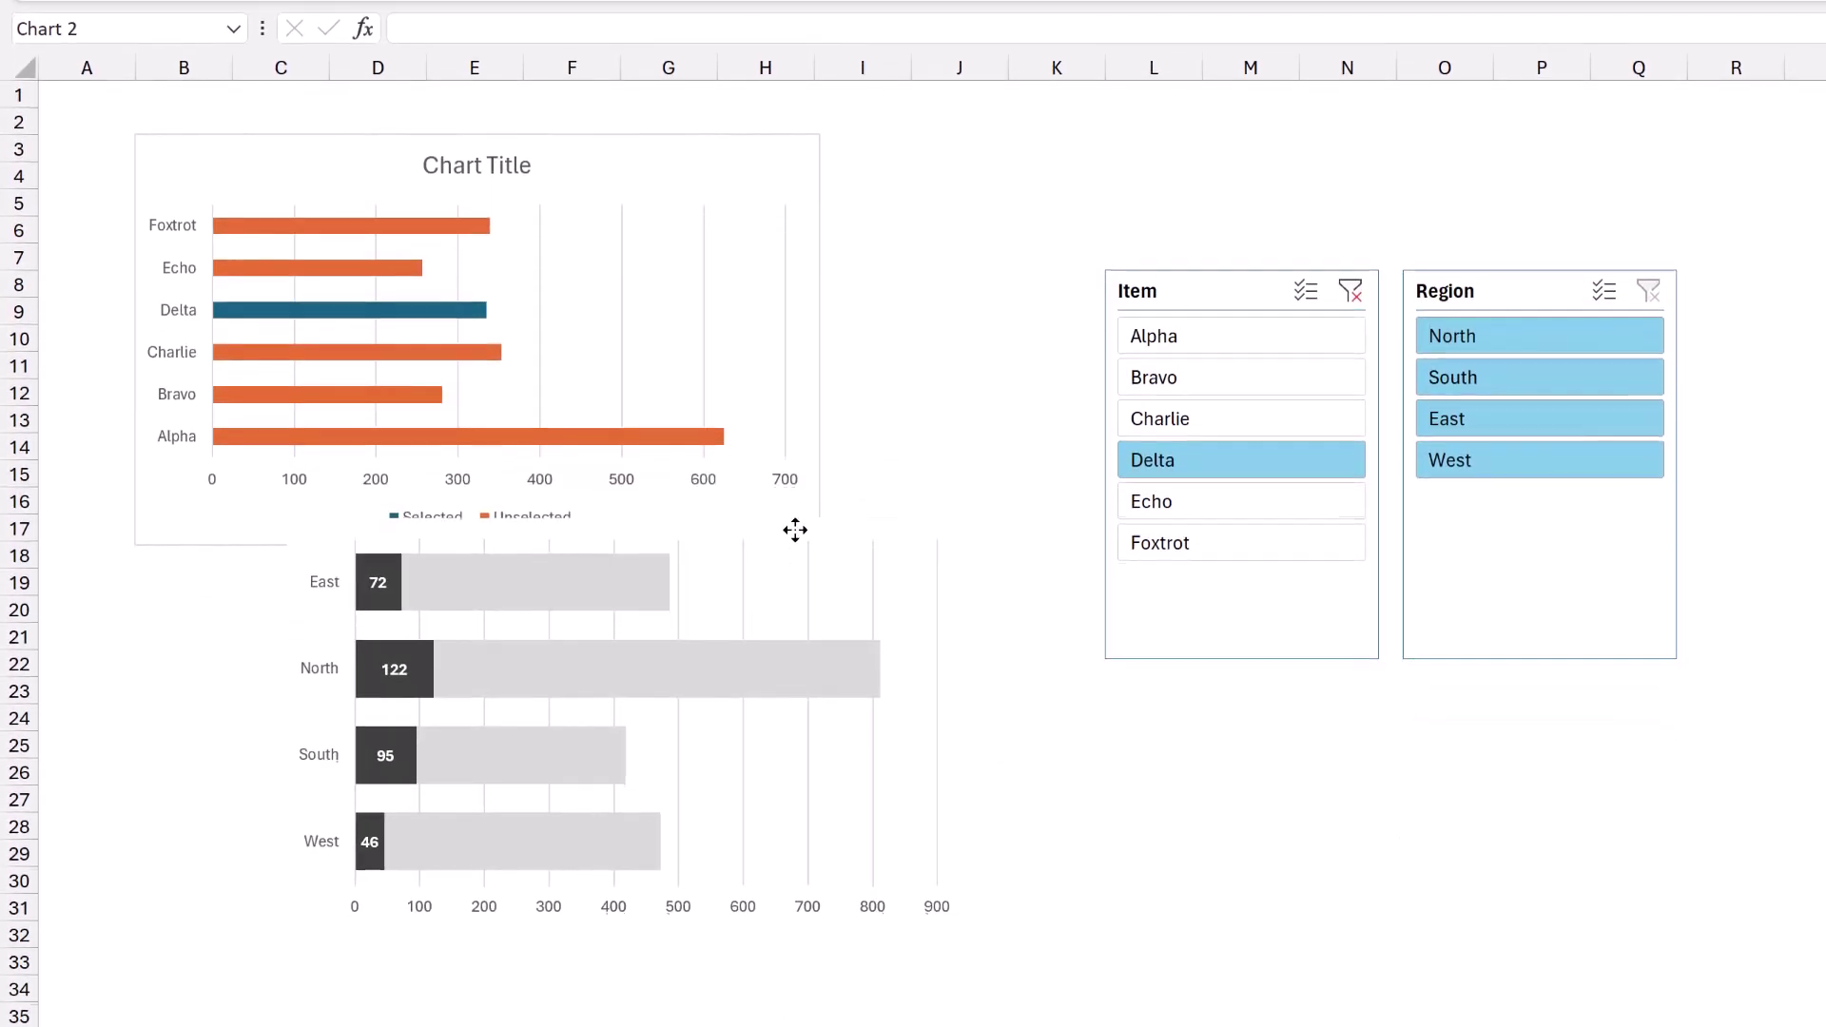
{"action": "left_click_drag", "start_coordinate": [795, 530], "coordinate": [801, 526]}
Filter the slicers to items Bravo and Delta and regions South and West.
{"action": "left_click", "coordinate": [1160, 421]}
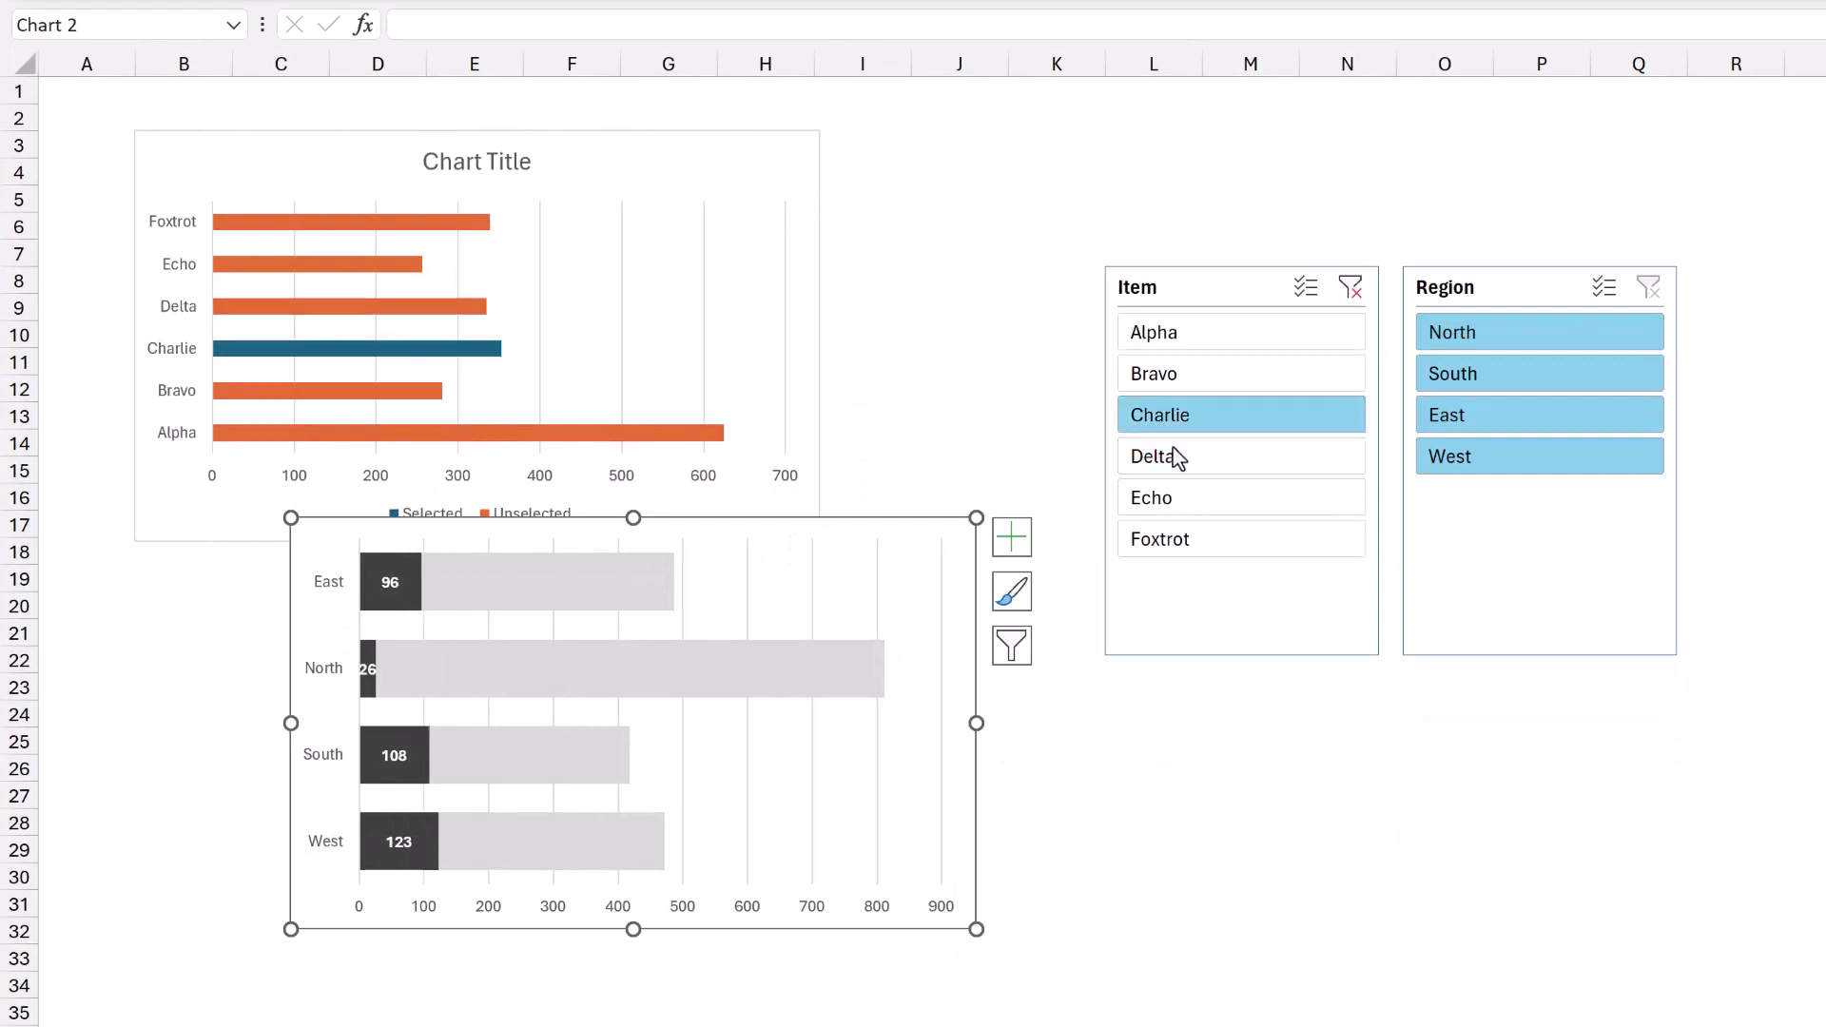
{"action": "left_click", "coordinate": [1179, 457]}
{"action": "left_click", "coordinate": [1526, 329]}
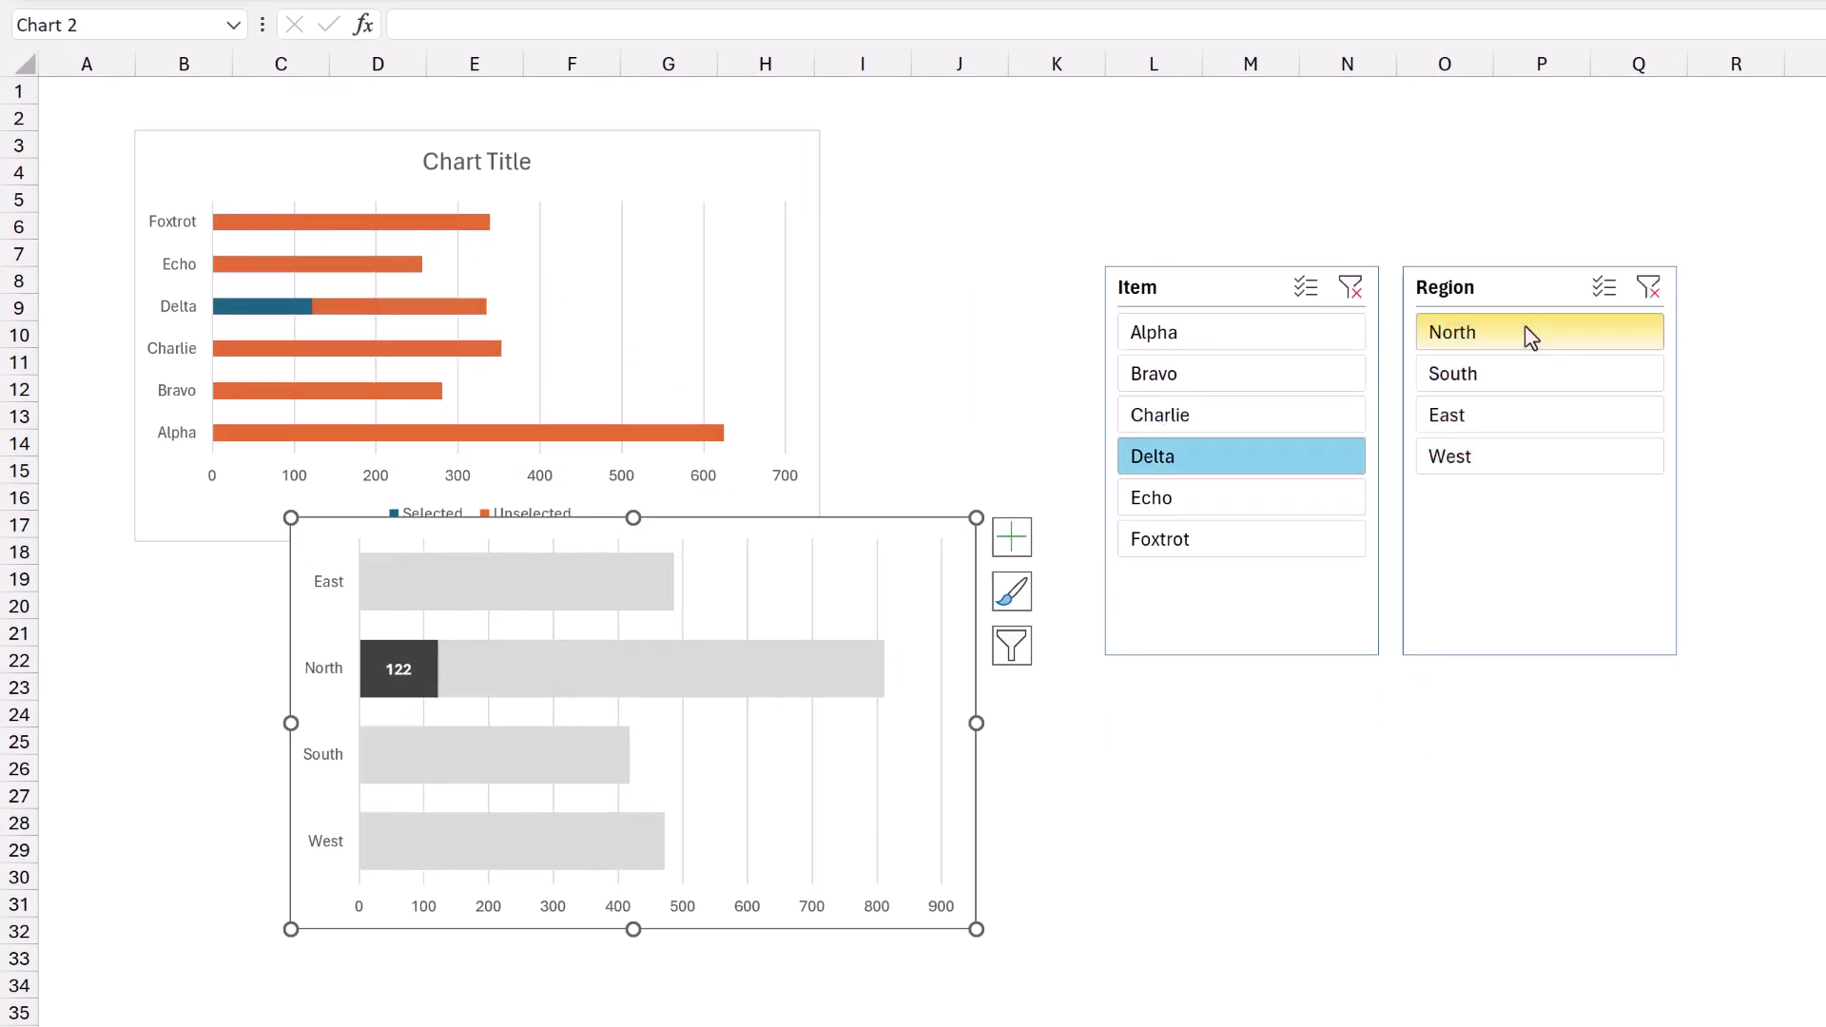
{"action": "left_click", "coordinate": [1528, 379]}
{"action": "left_click", "coordinate": [1254, 425]}
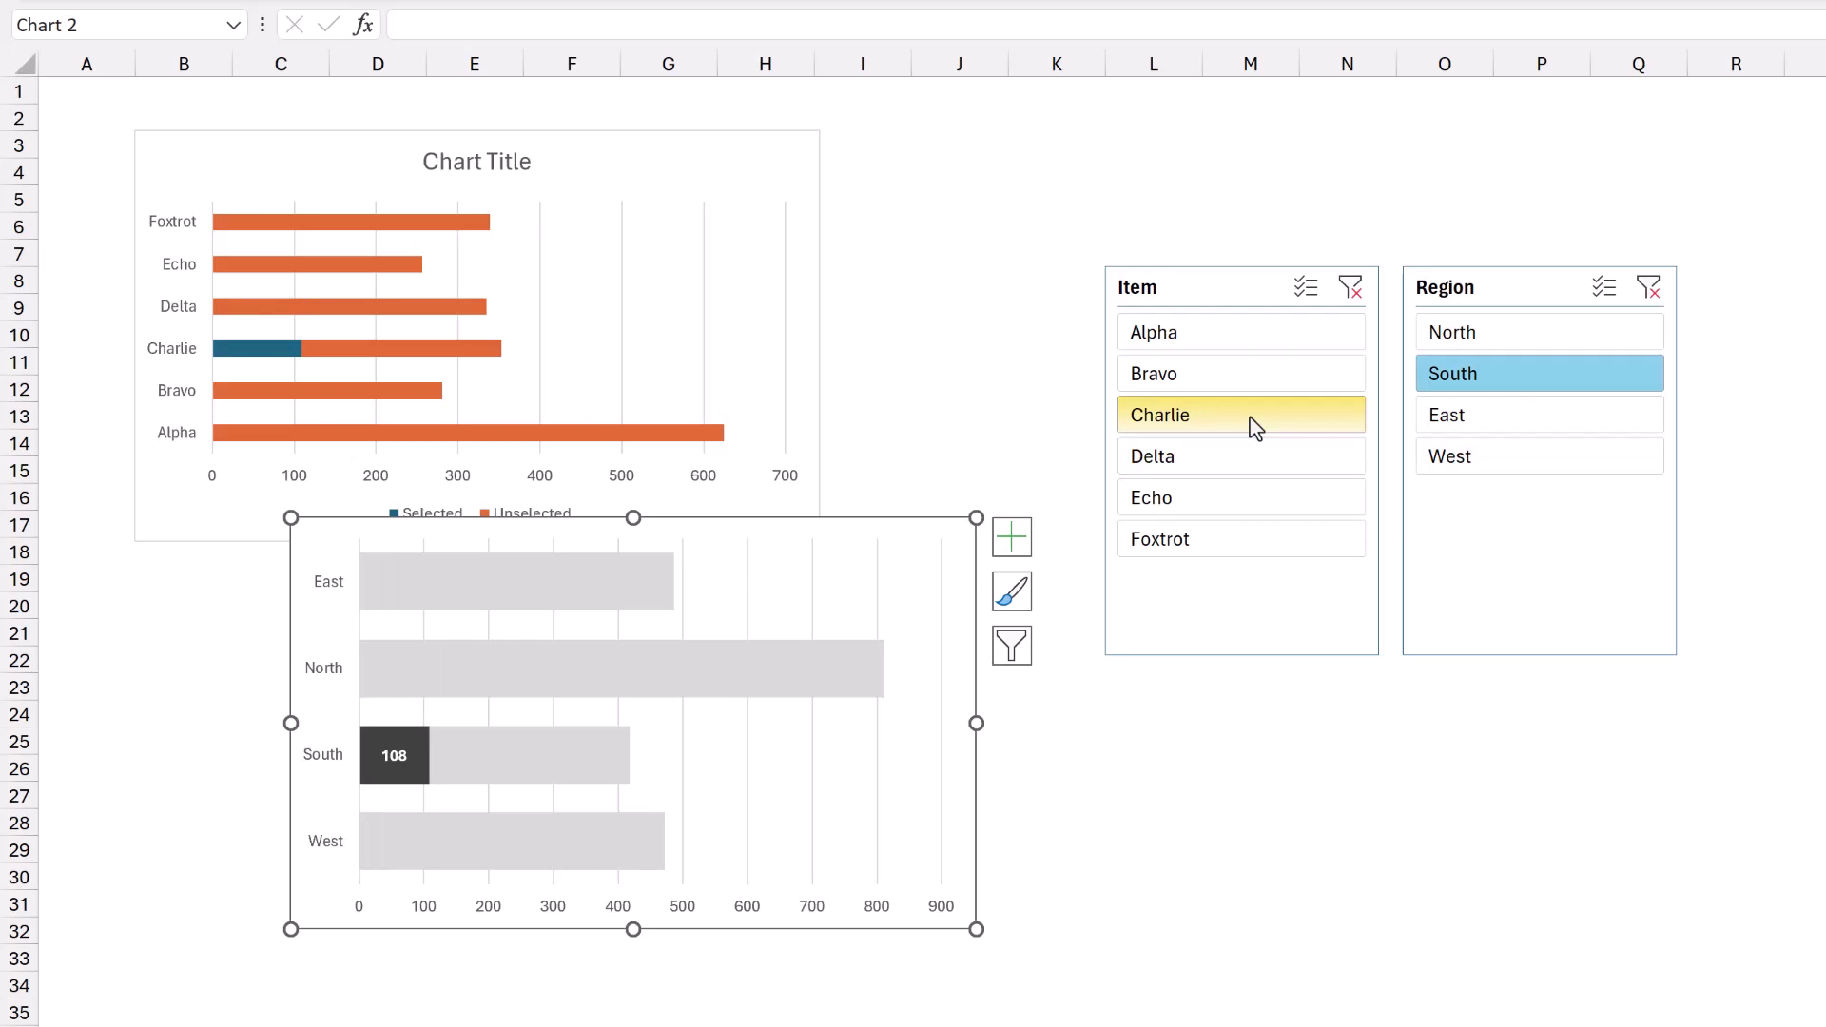
{"action": "left_click", "coordinate": [1261, 373]}
{"action": "left_click", "coordinate": [1248, 457], "text": "ctrl"}
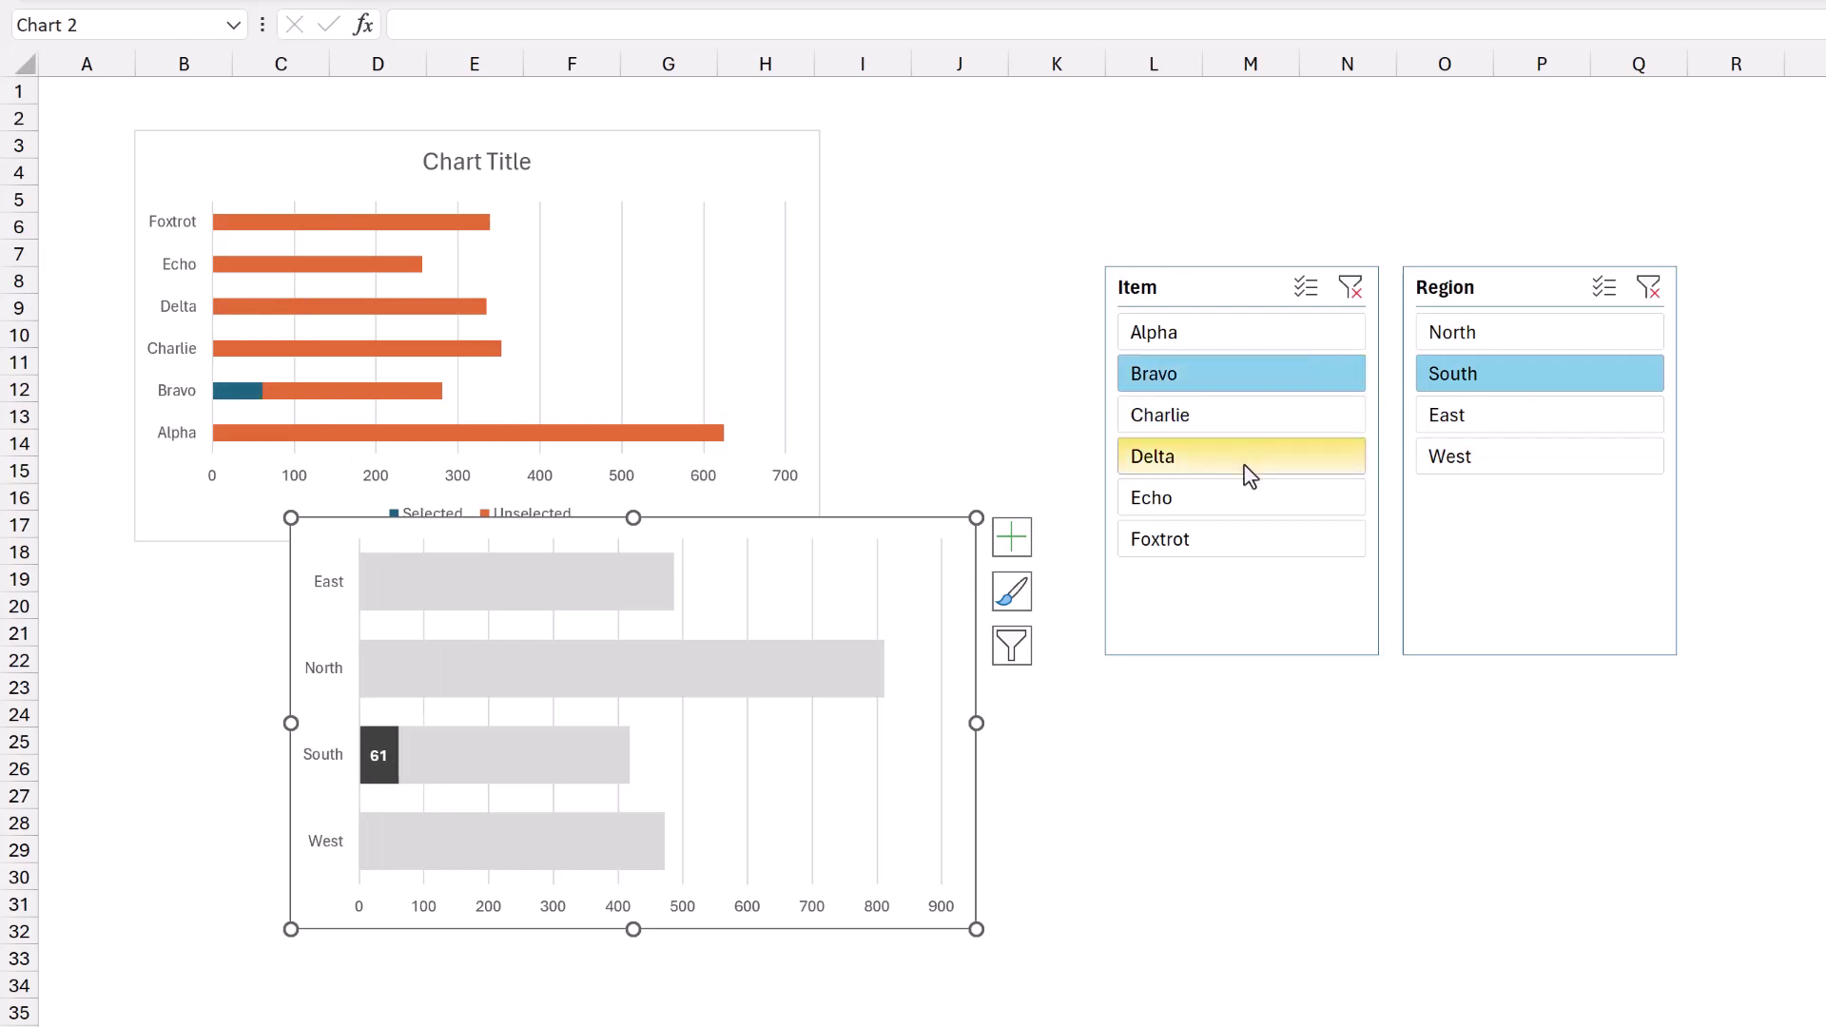
{"action": "left_click", "coordinate": [1501, 454], "text": "ctrl"}
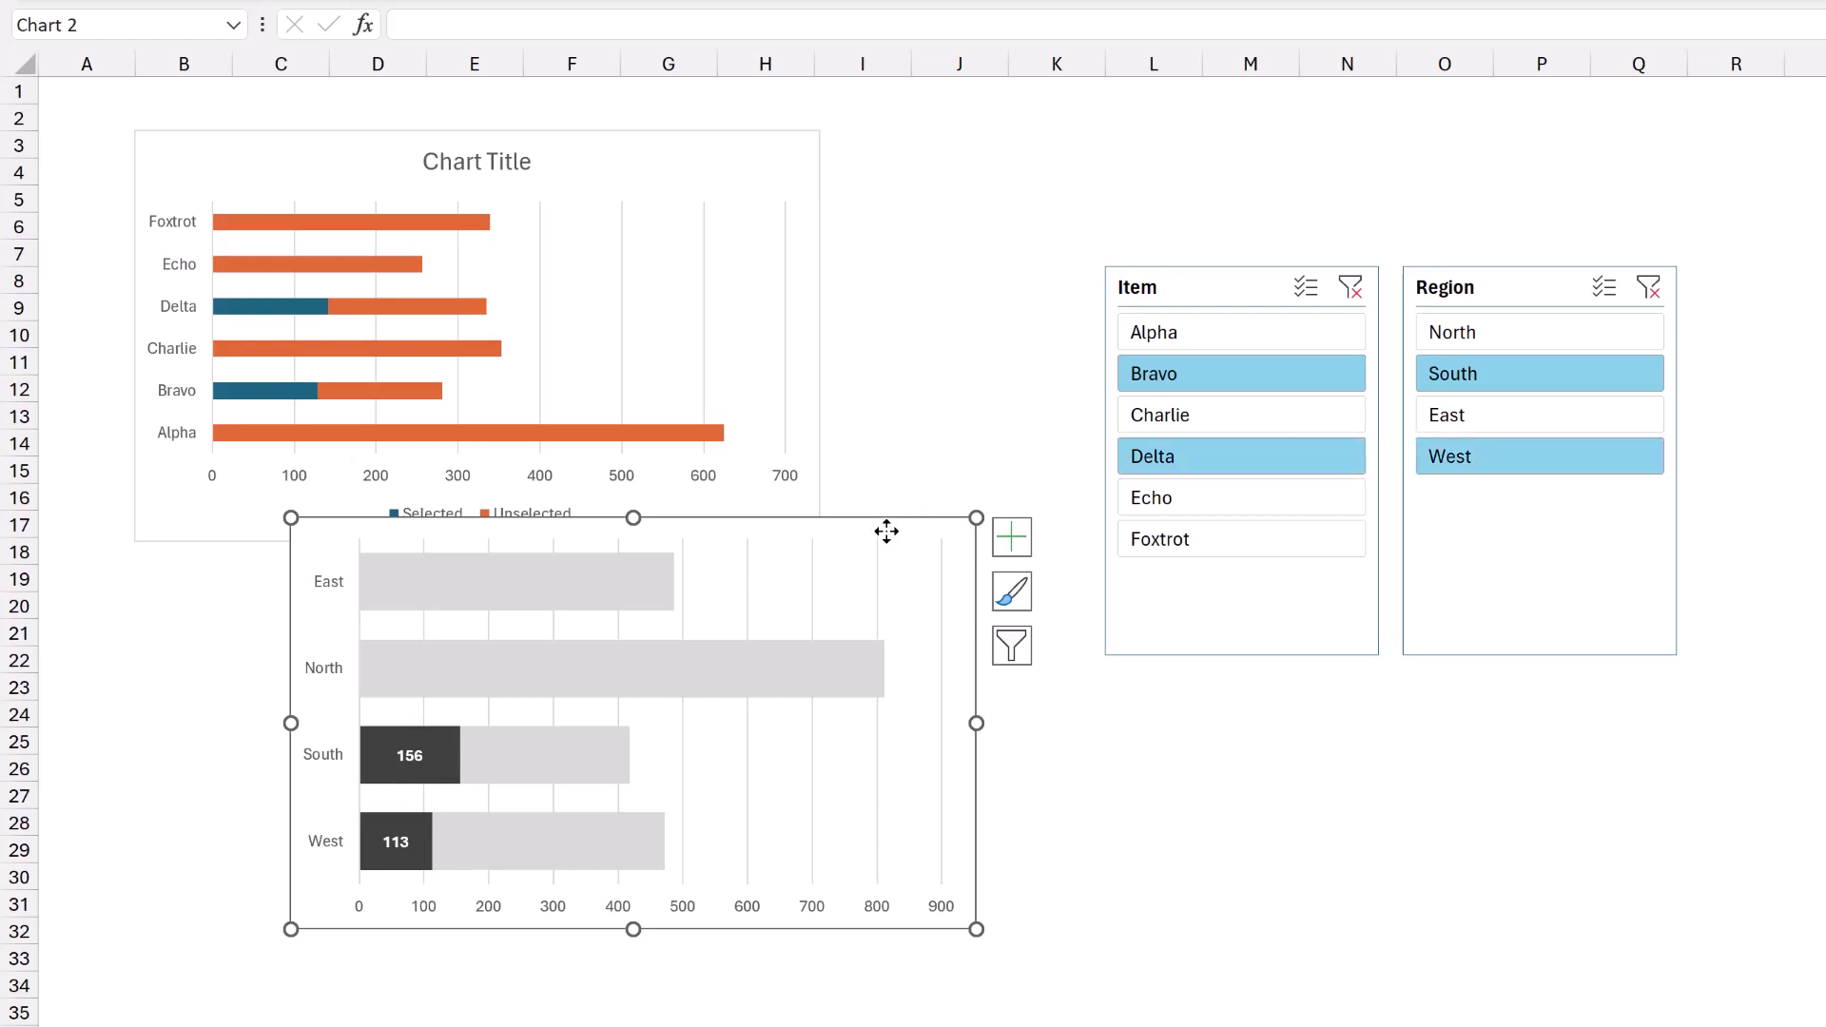
Paste the region chart's formats onto the item chart for grey bars and bold data labels.
{"action": "left_click", "coordinate": [680, 145]}
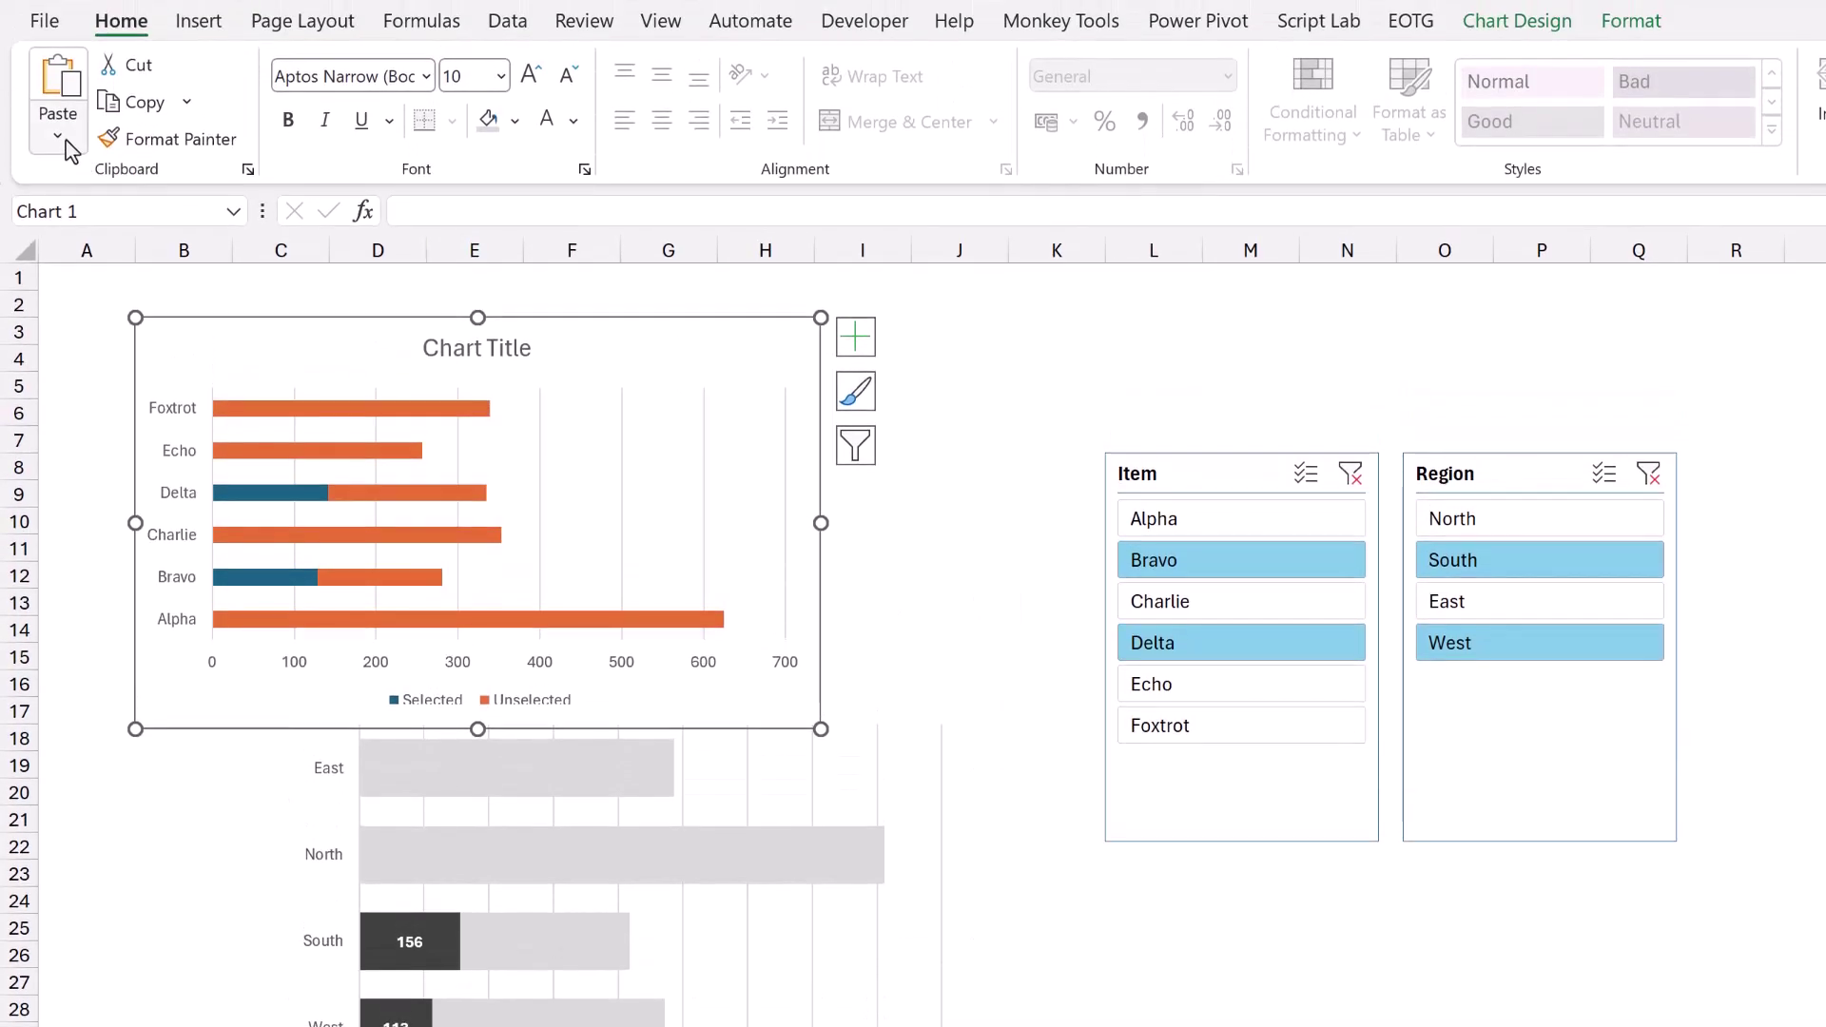
{"action": "left_click", "coordinate": [59, 138]}
{"action": "left_click", "coordinate": [112, 261]}
{"action": "left_click", "coordinate": [951, 615]}
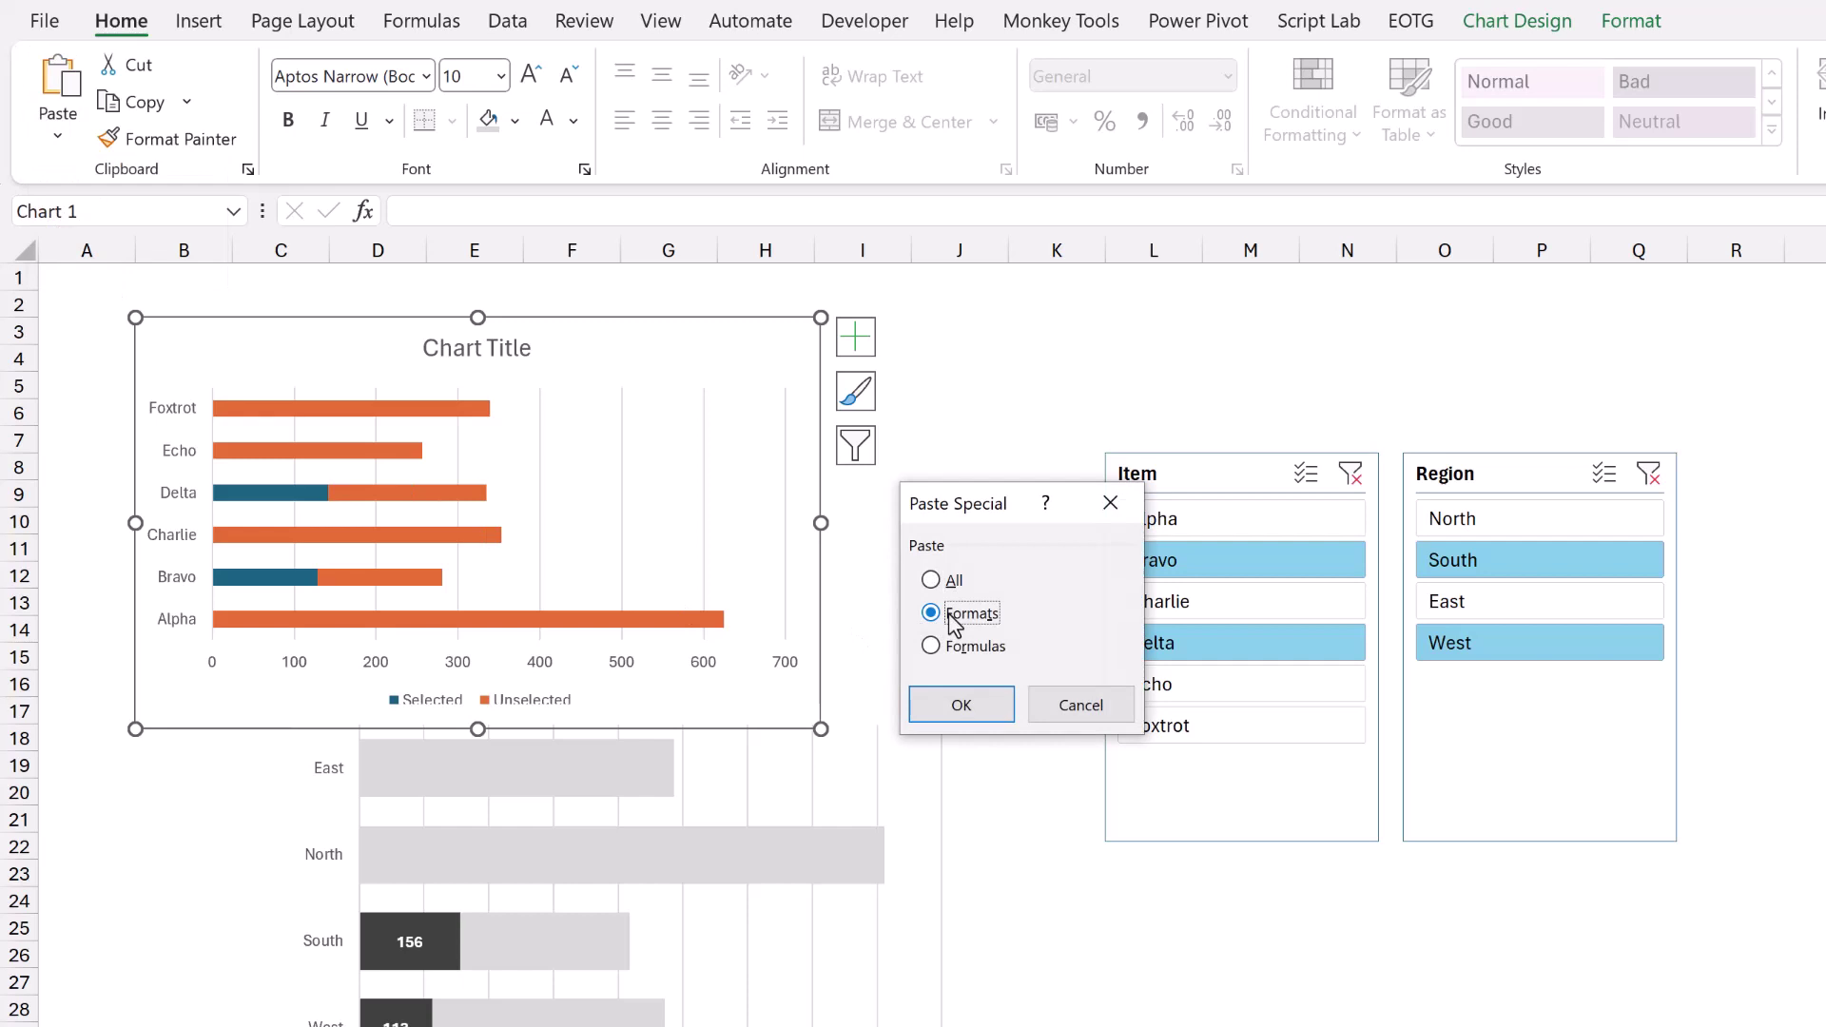
{"action": "left_click", "coordinate": [963, 704]}
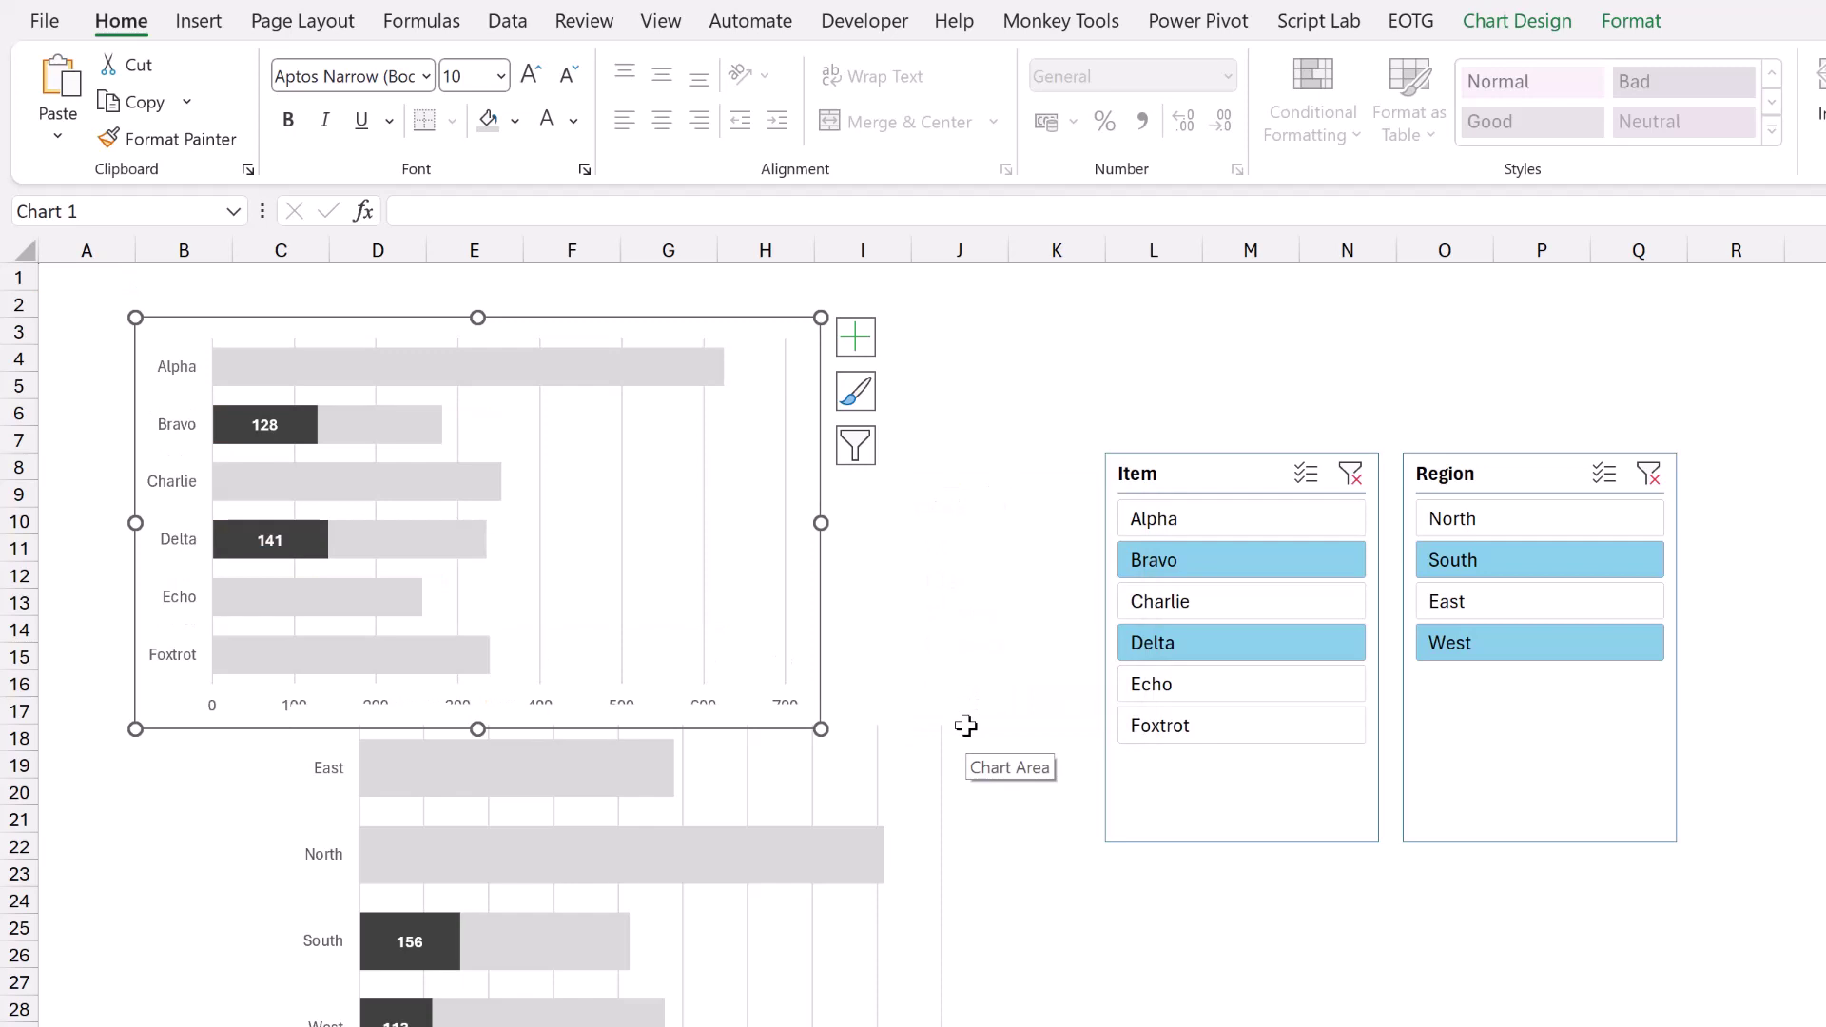
In the Item slicer's settings, turn off Display header, Use Custom Lists and no-data indication.
{"action": "left_click", "coordinate": [1234, 797]}
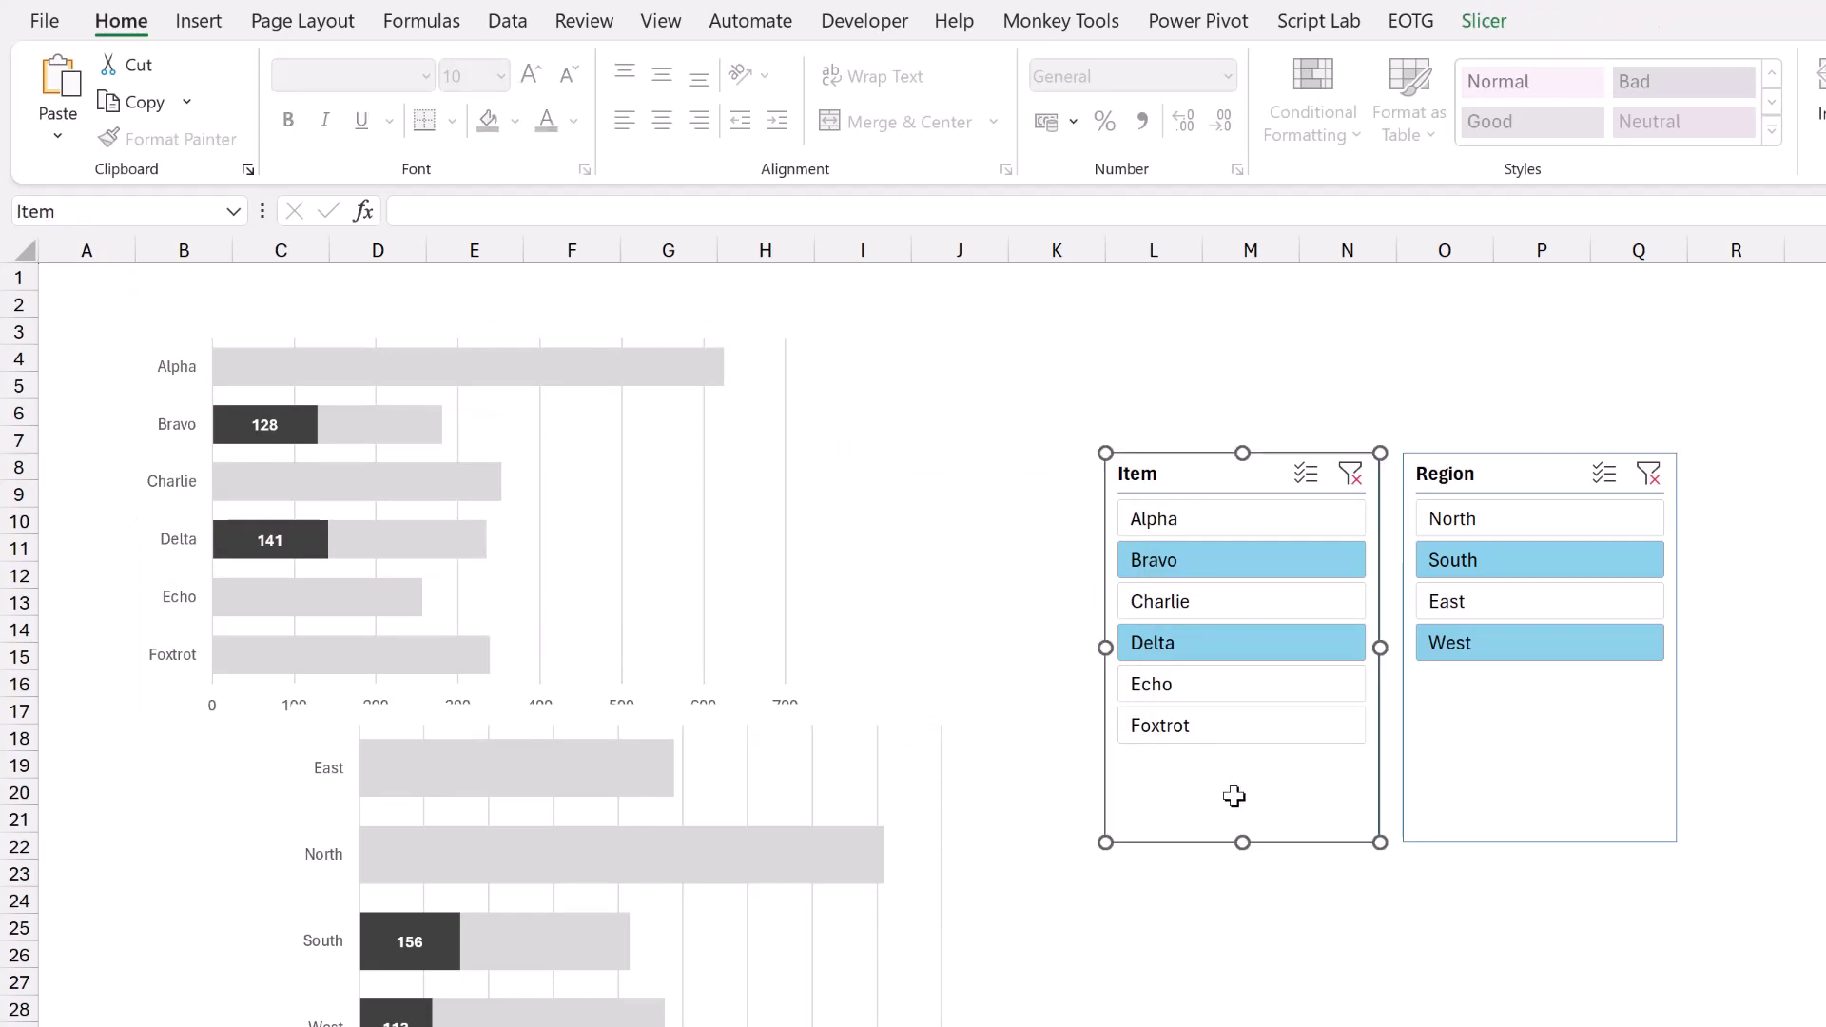
{"action": "right_click", "coordinate": [1235, 779]}
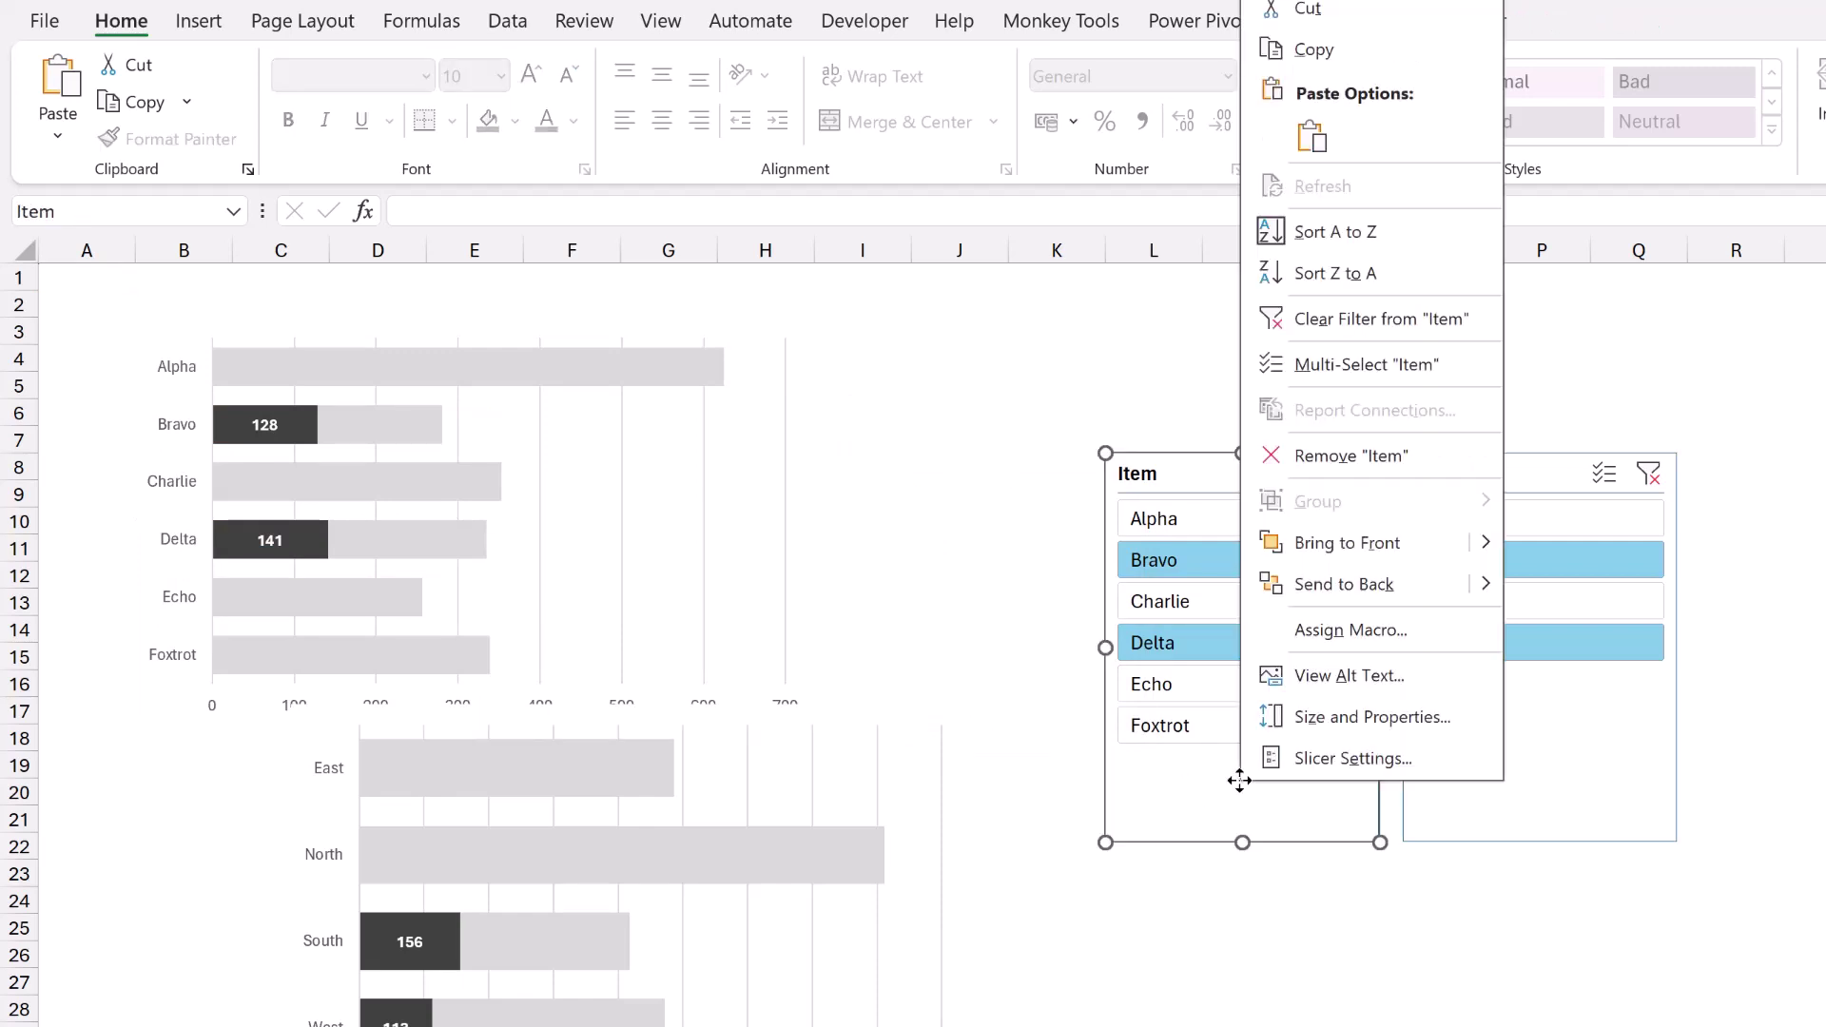
{"action": "left_click", "coordinate": [1340, 765]}
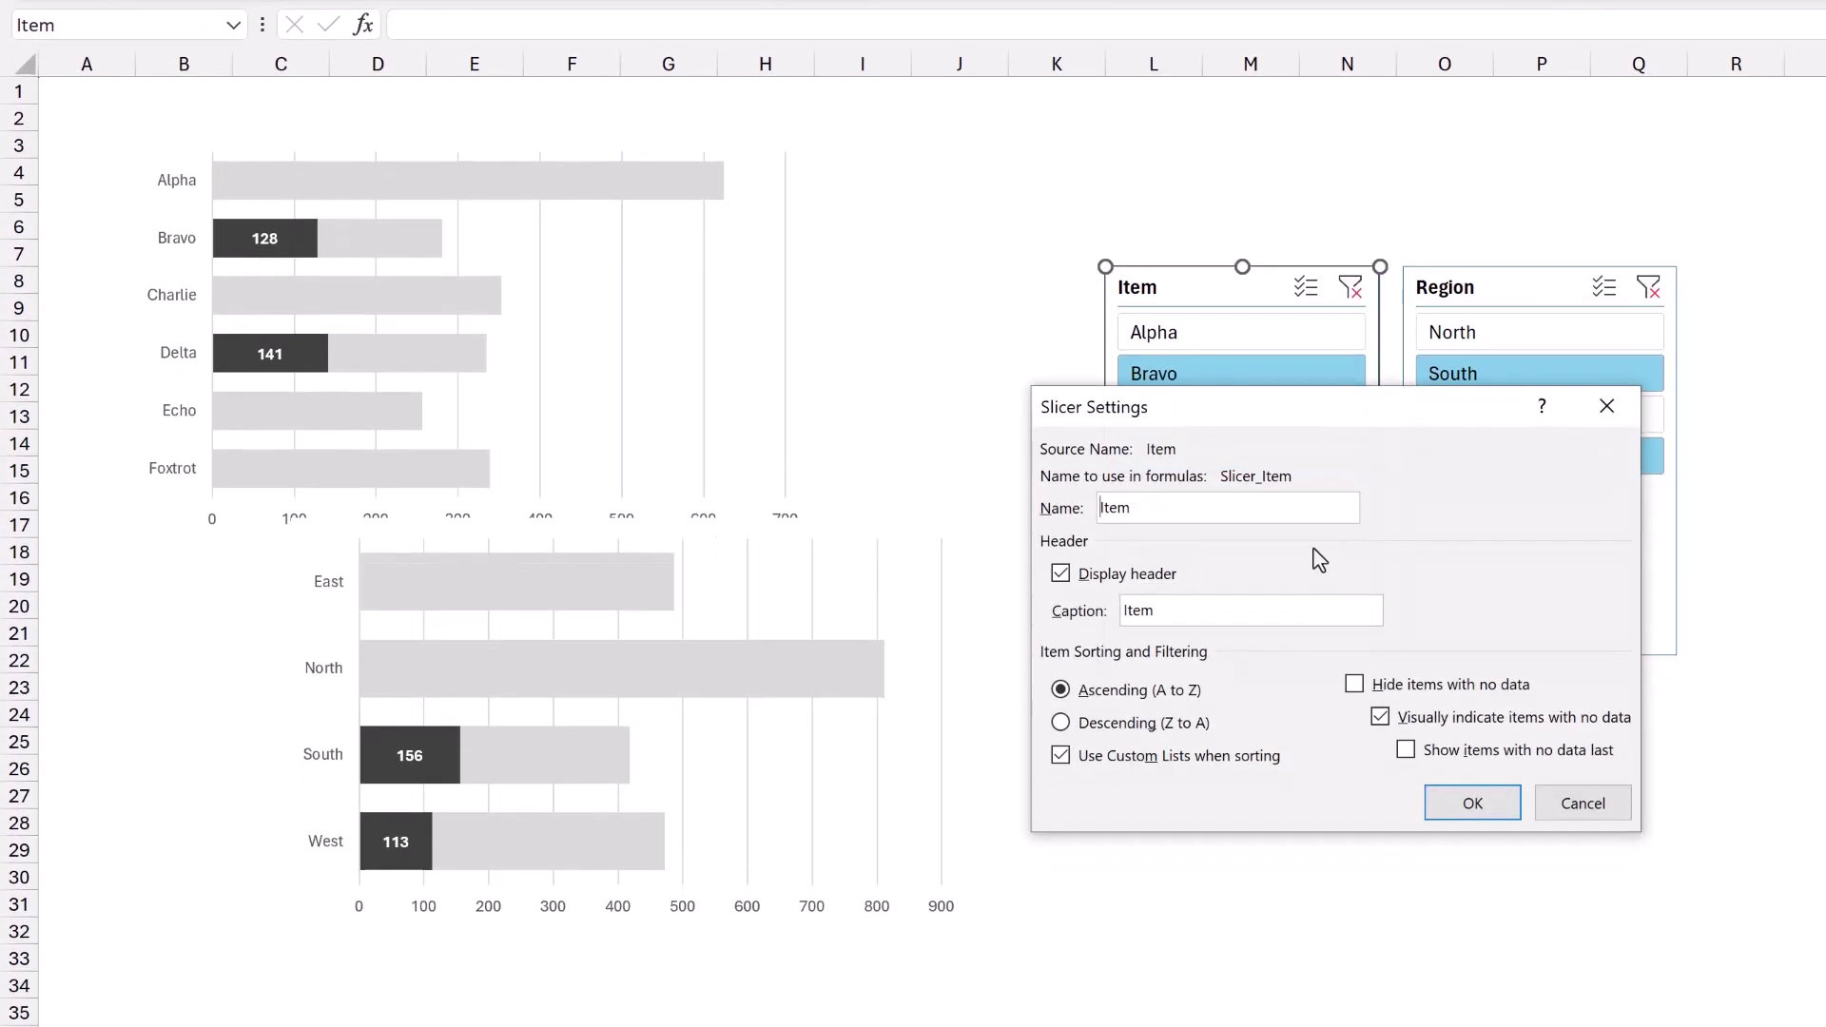
{"action": "left_click", "coordinate": [1061, 576]}
{"action": "left_click", "coordinate": [1060, 758]}
{"action": "left_click", "coordinate": [1406, 729]}
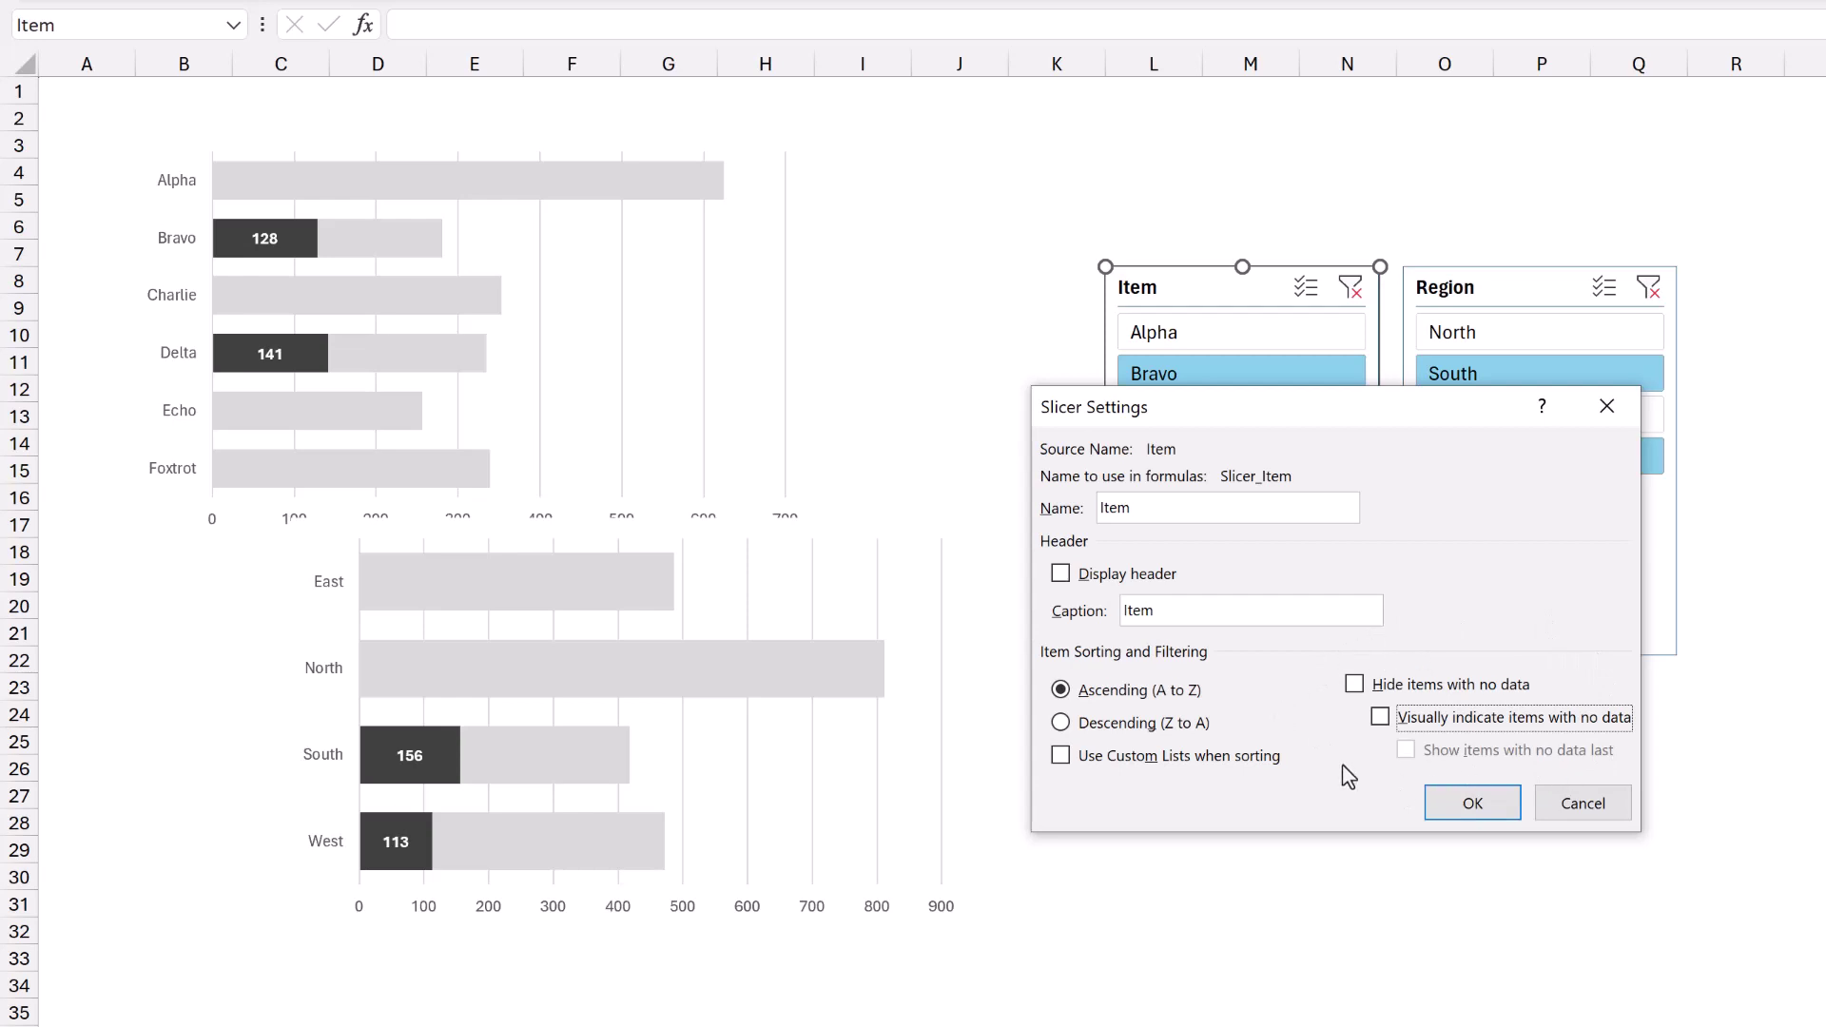
{"action": "left_click", "coordinate": [1465, 801]}
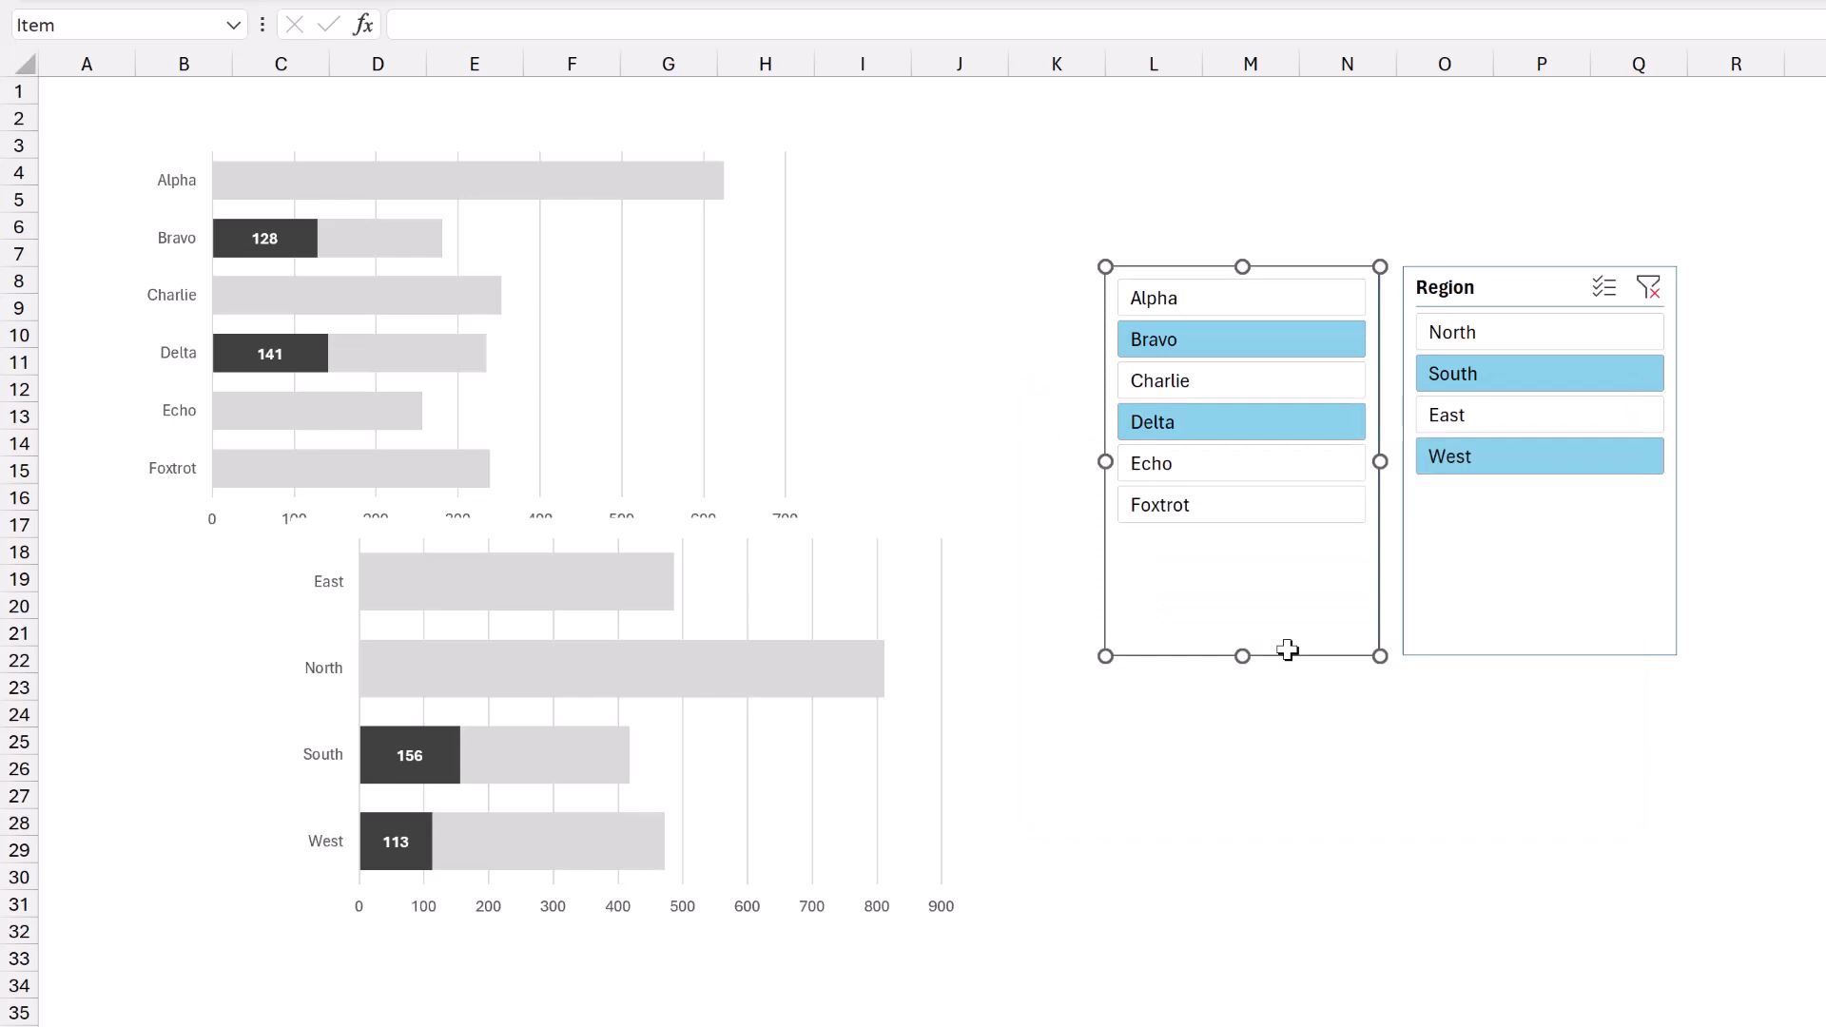
In the Region slicer's settings, turn off the header, custom-list sorting and all no-data options.
{"action": "right_click", "coordinate": [1476, 580]}
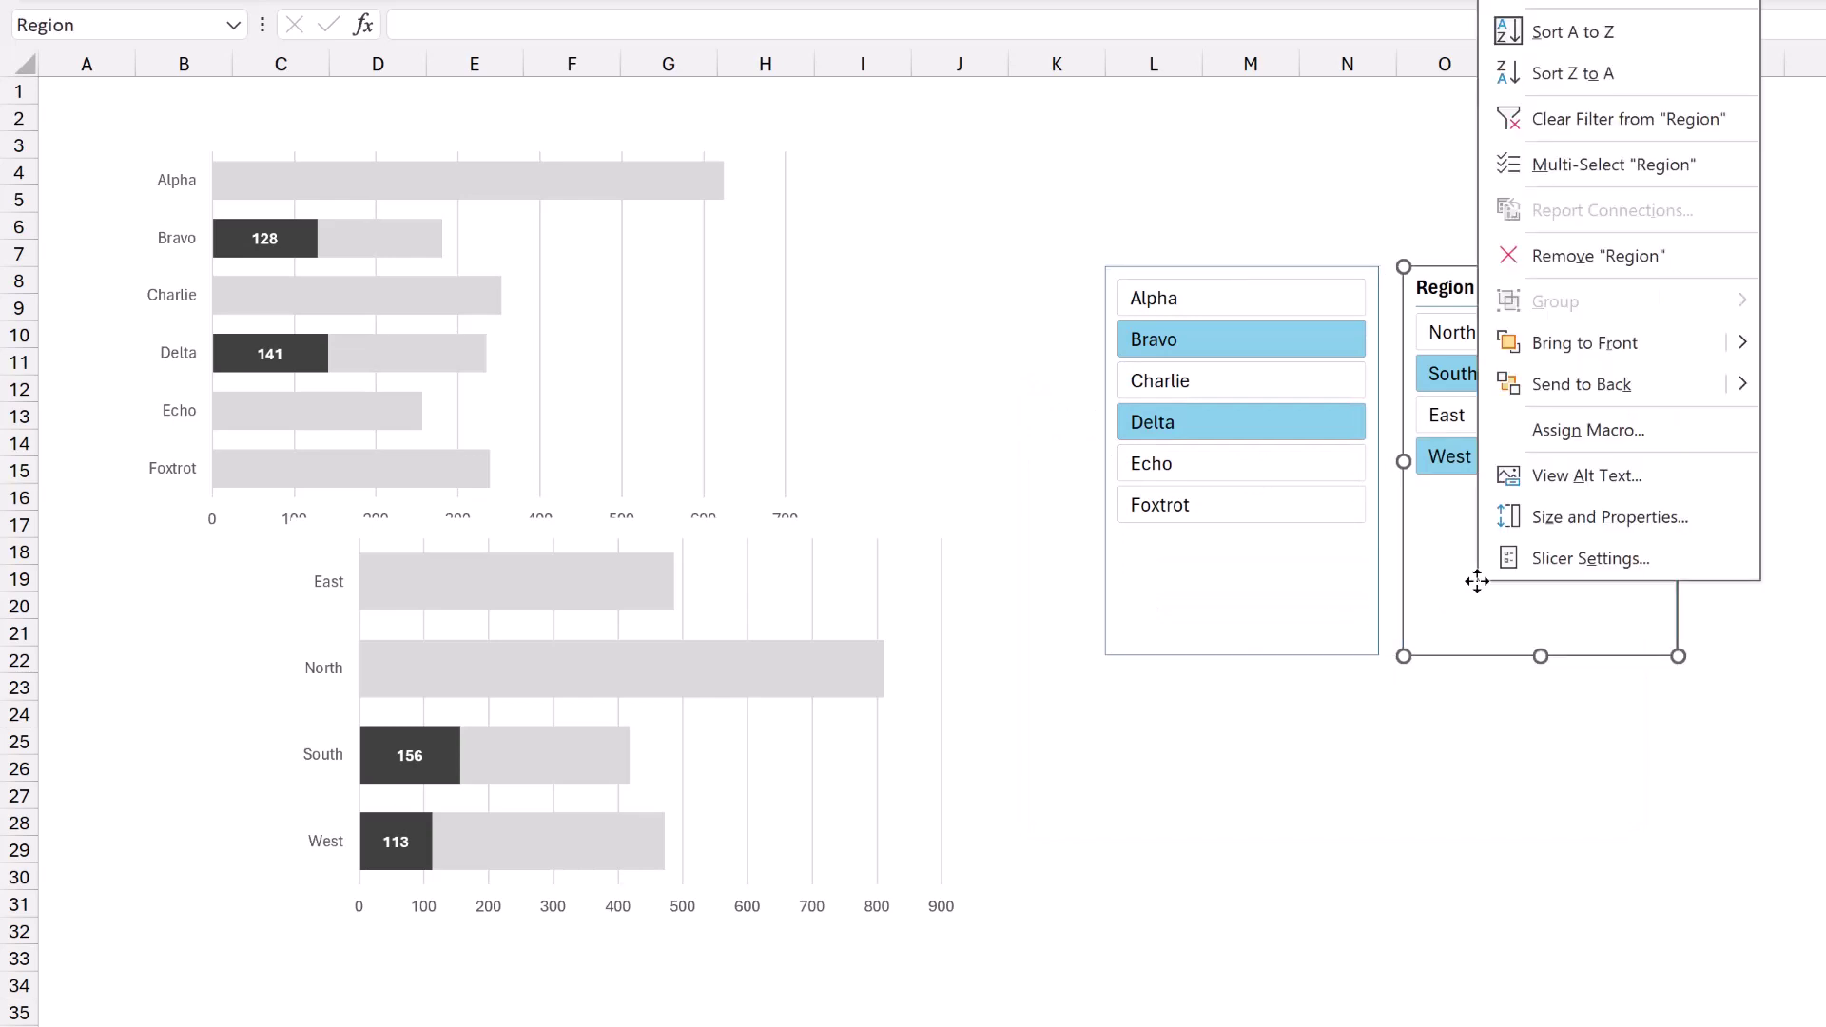
{"action": "left_click", "coordinate": [1562, 565]}
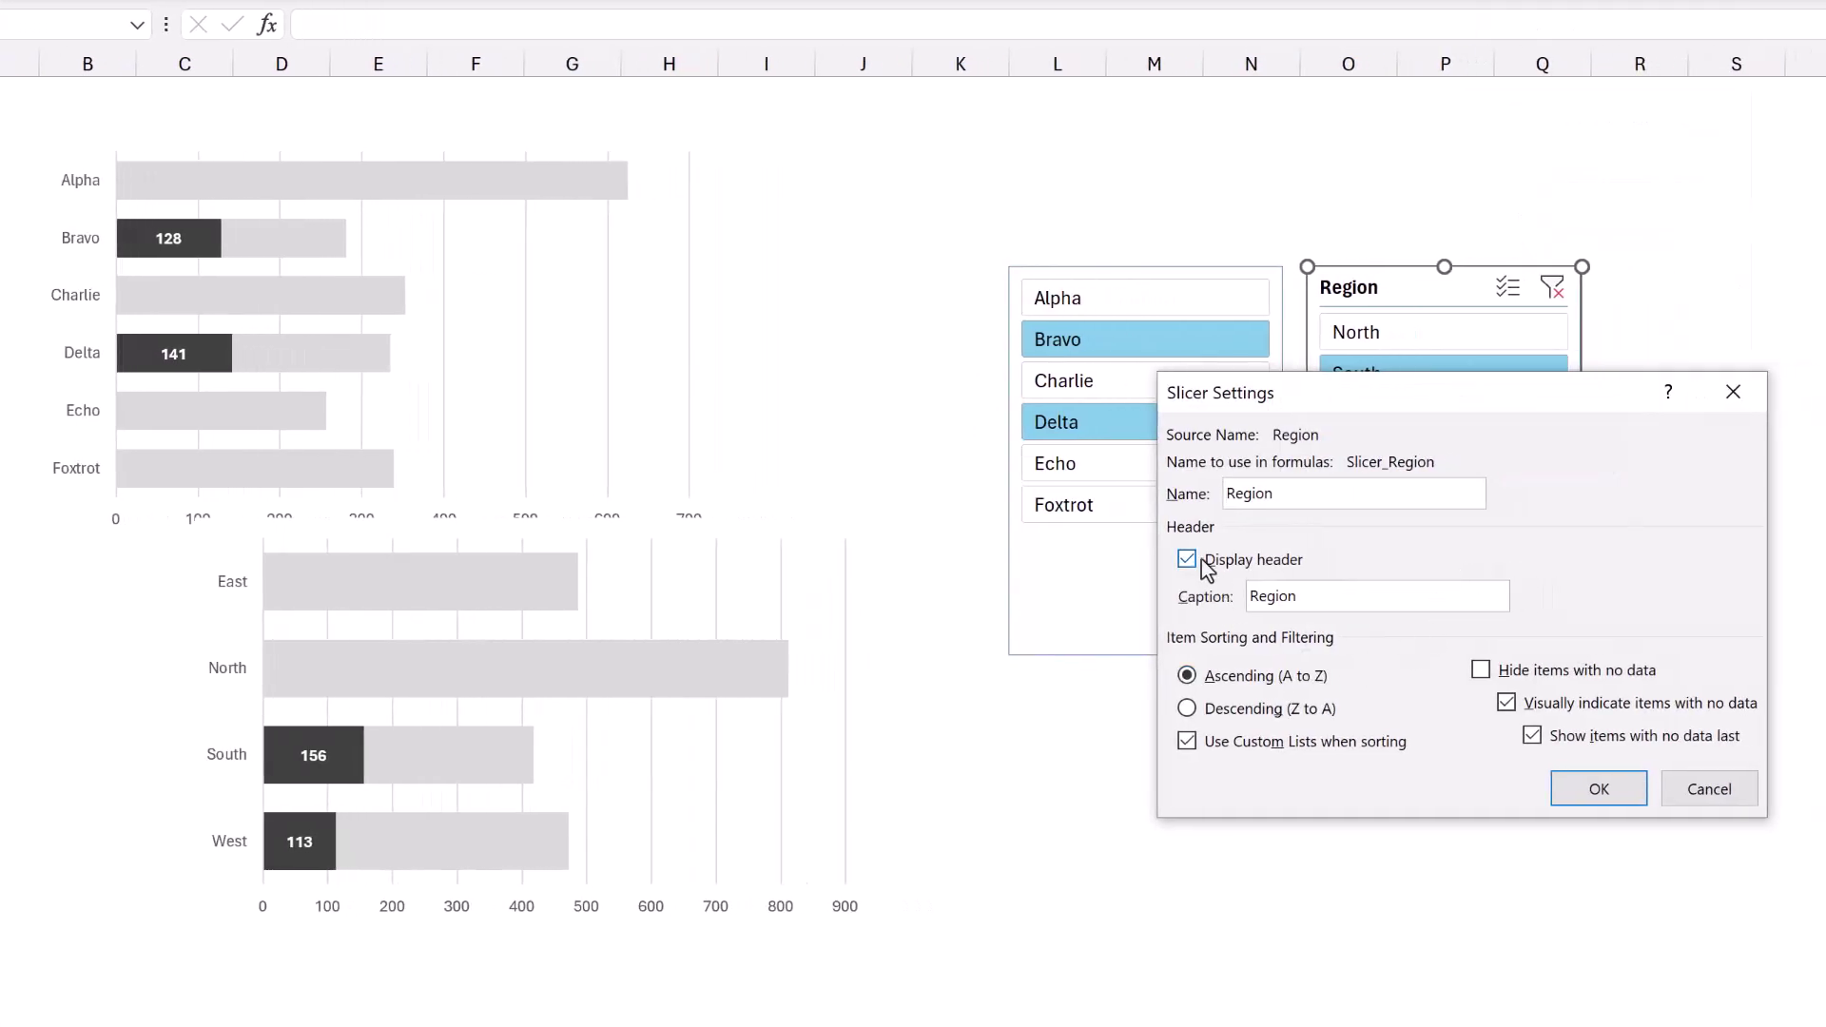
{"action": "left_click", "coordinate": [1206, 565]}
{"action": "left_click", "coordinate": [1200, 743]}
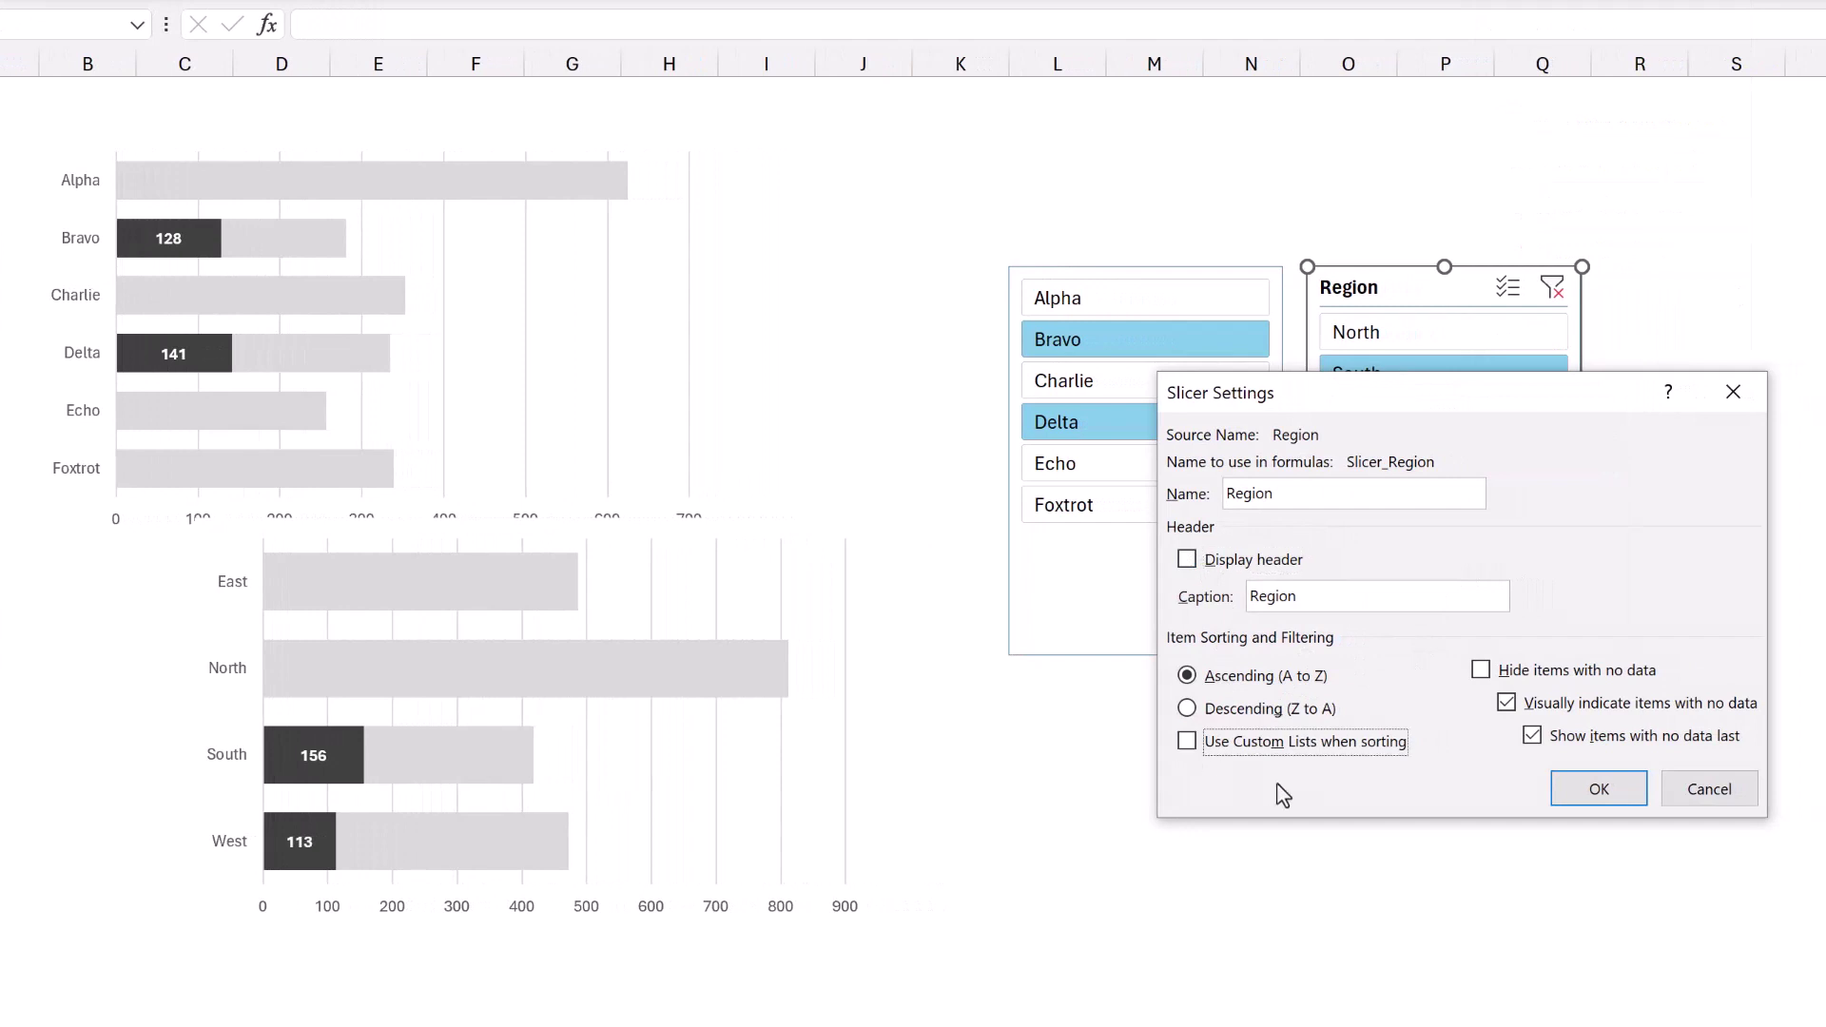
{"action": "left_click", "coordinate": [1533, 739]}
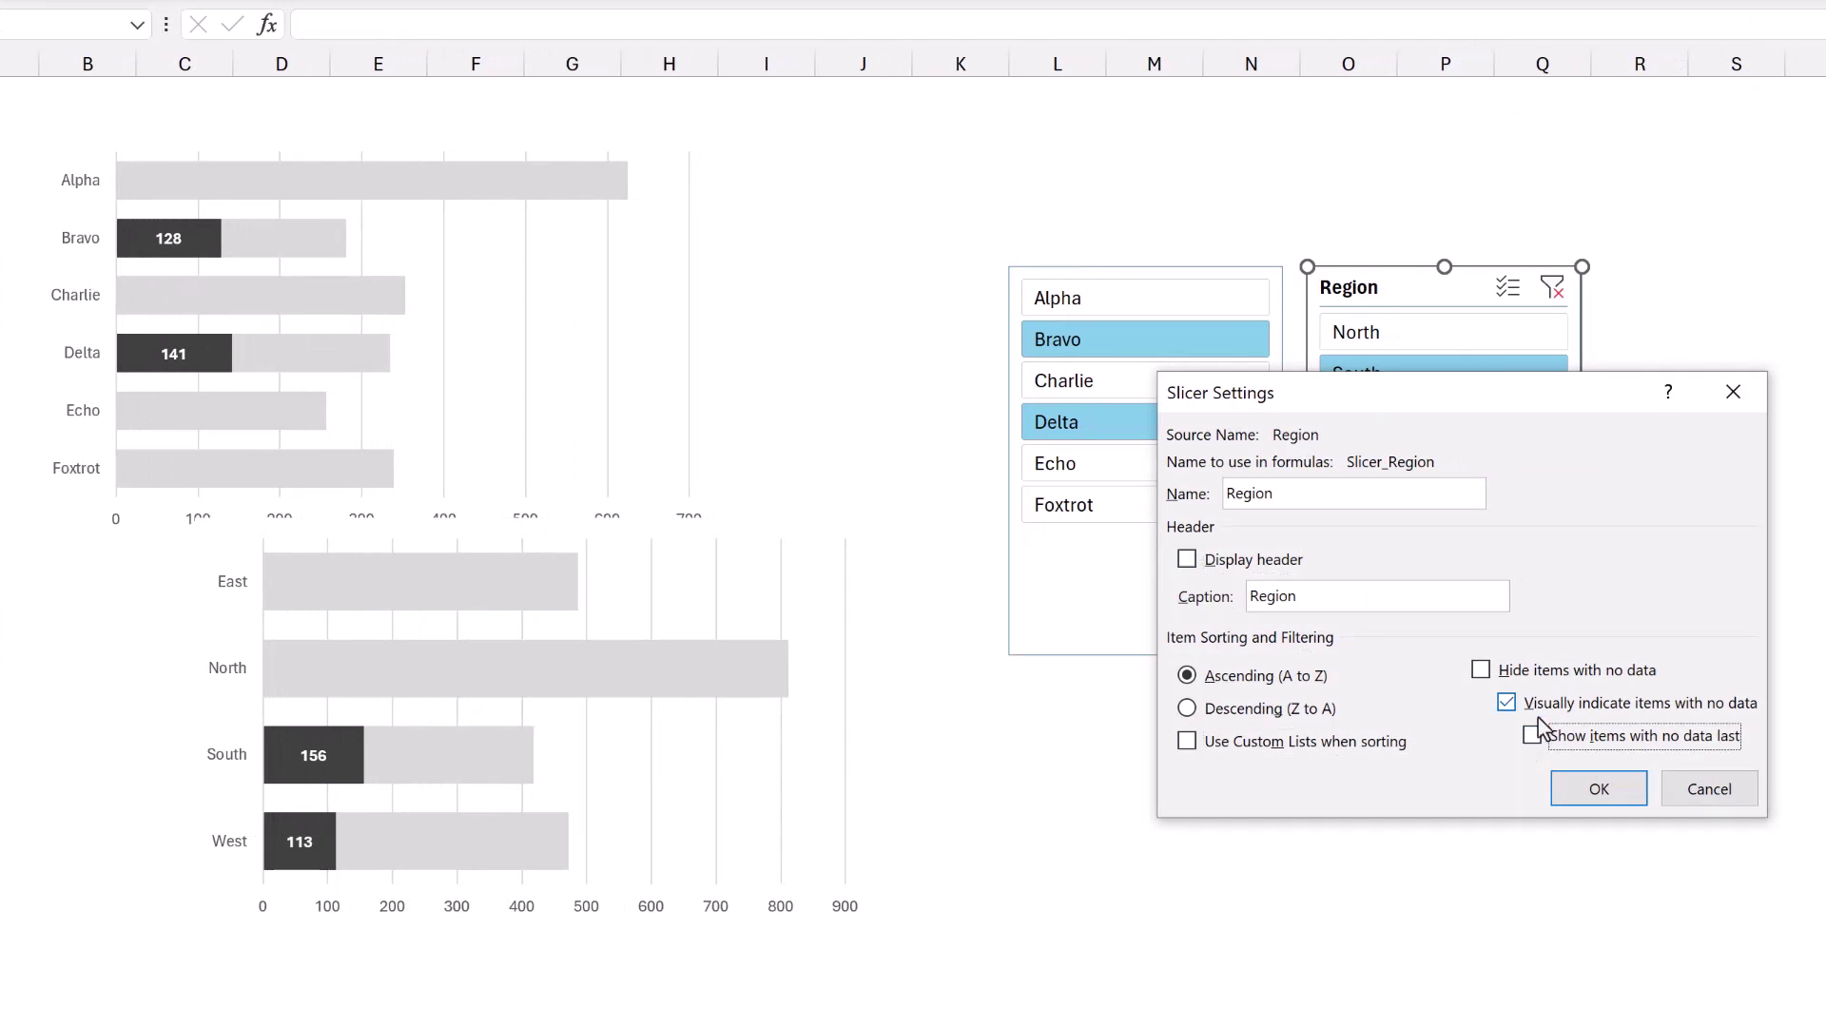
{"action": "left_click", "coordinate": [1505, 702]}
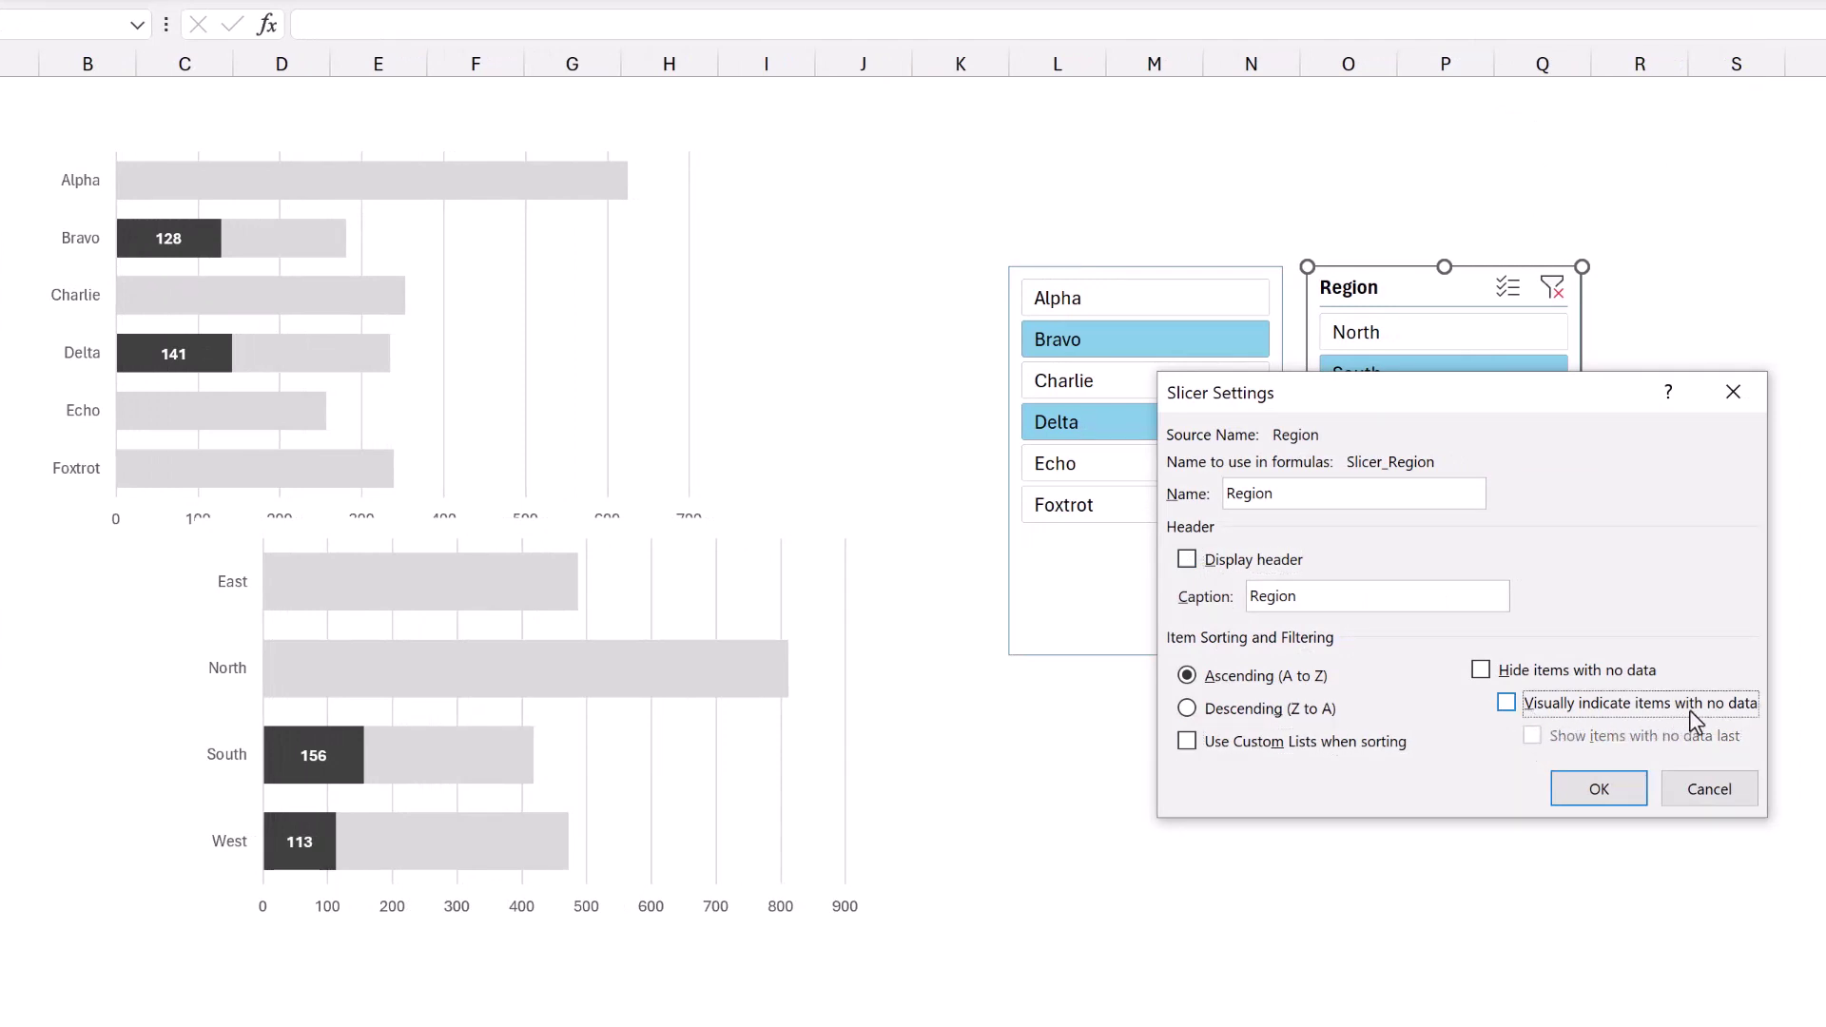
{"action": "left_click", "coordinate": [1619, 792]}
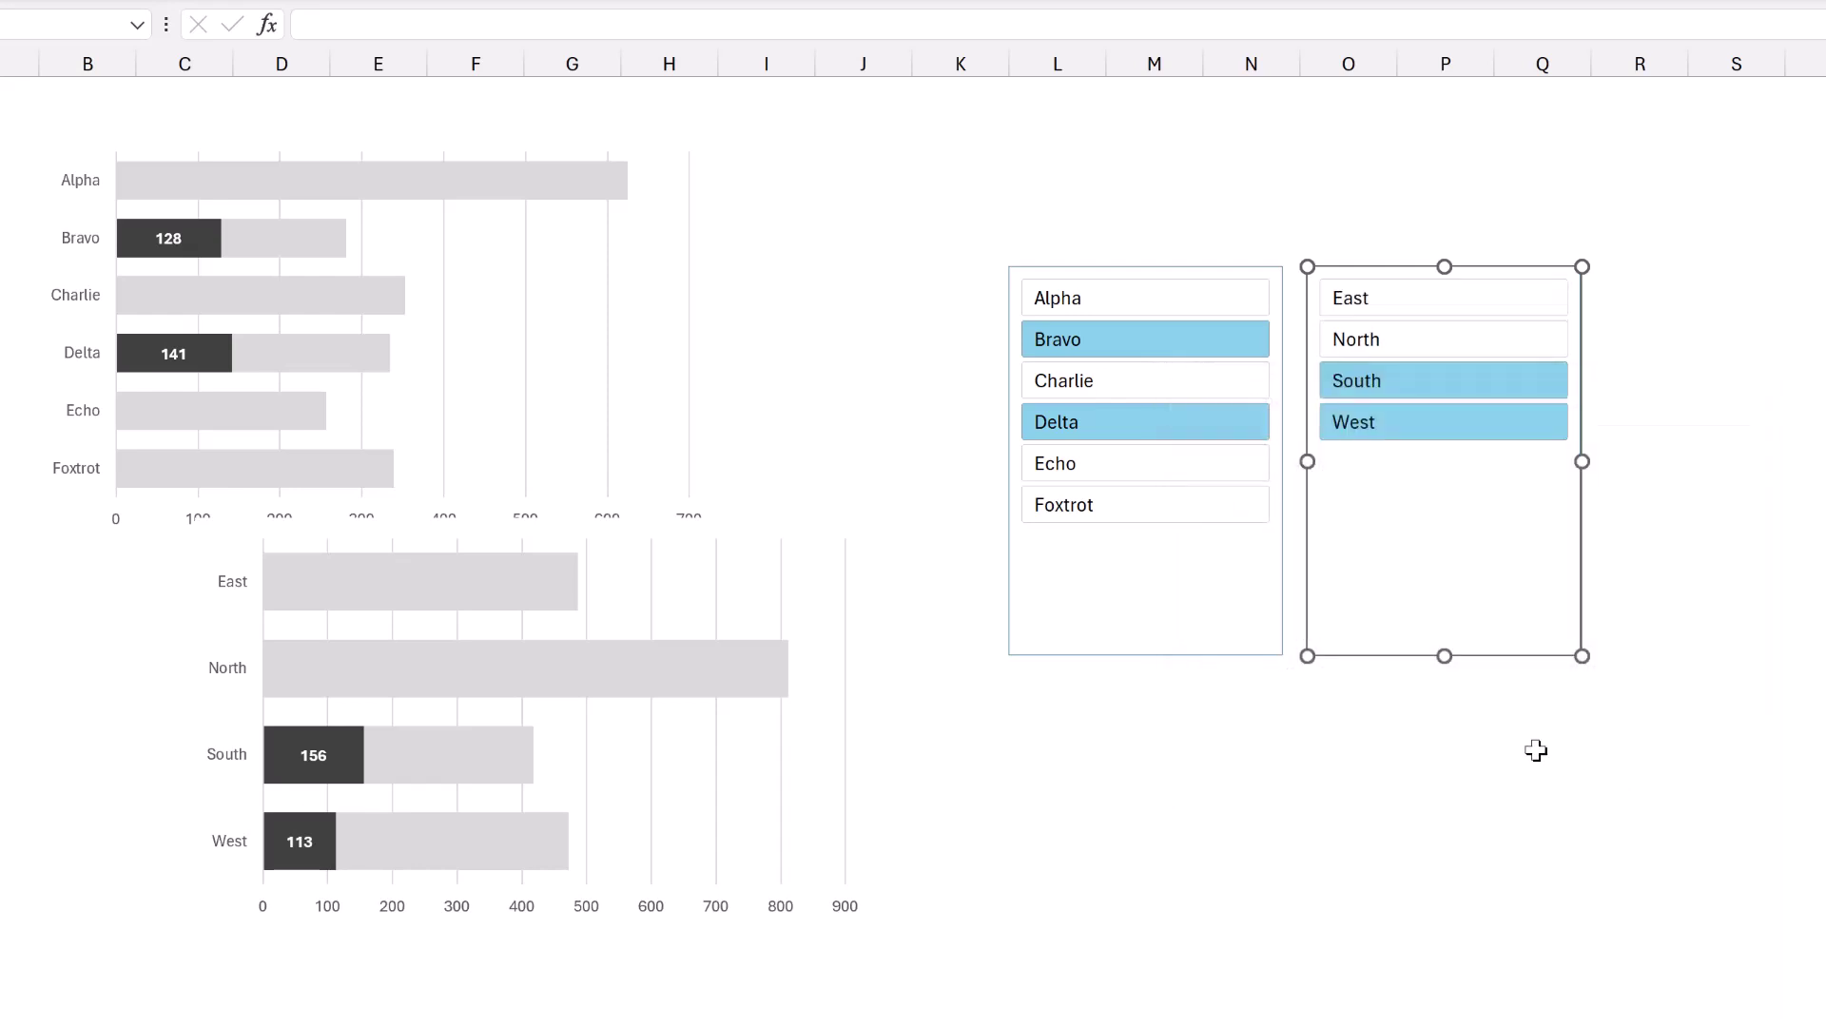
Duplicate the White, Slicer Style Other 1 style from the Item slicer's style gallery.
{"action": "left_click", "coordinate": [1172, 580]}
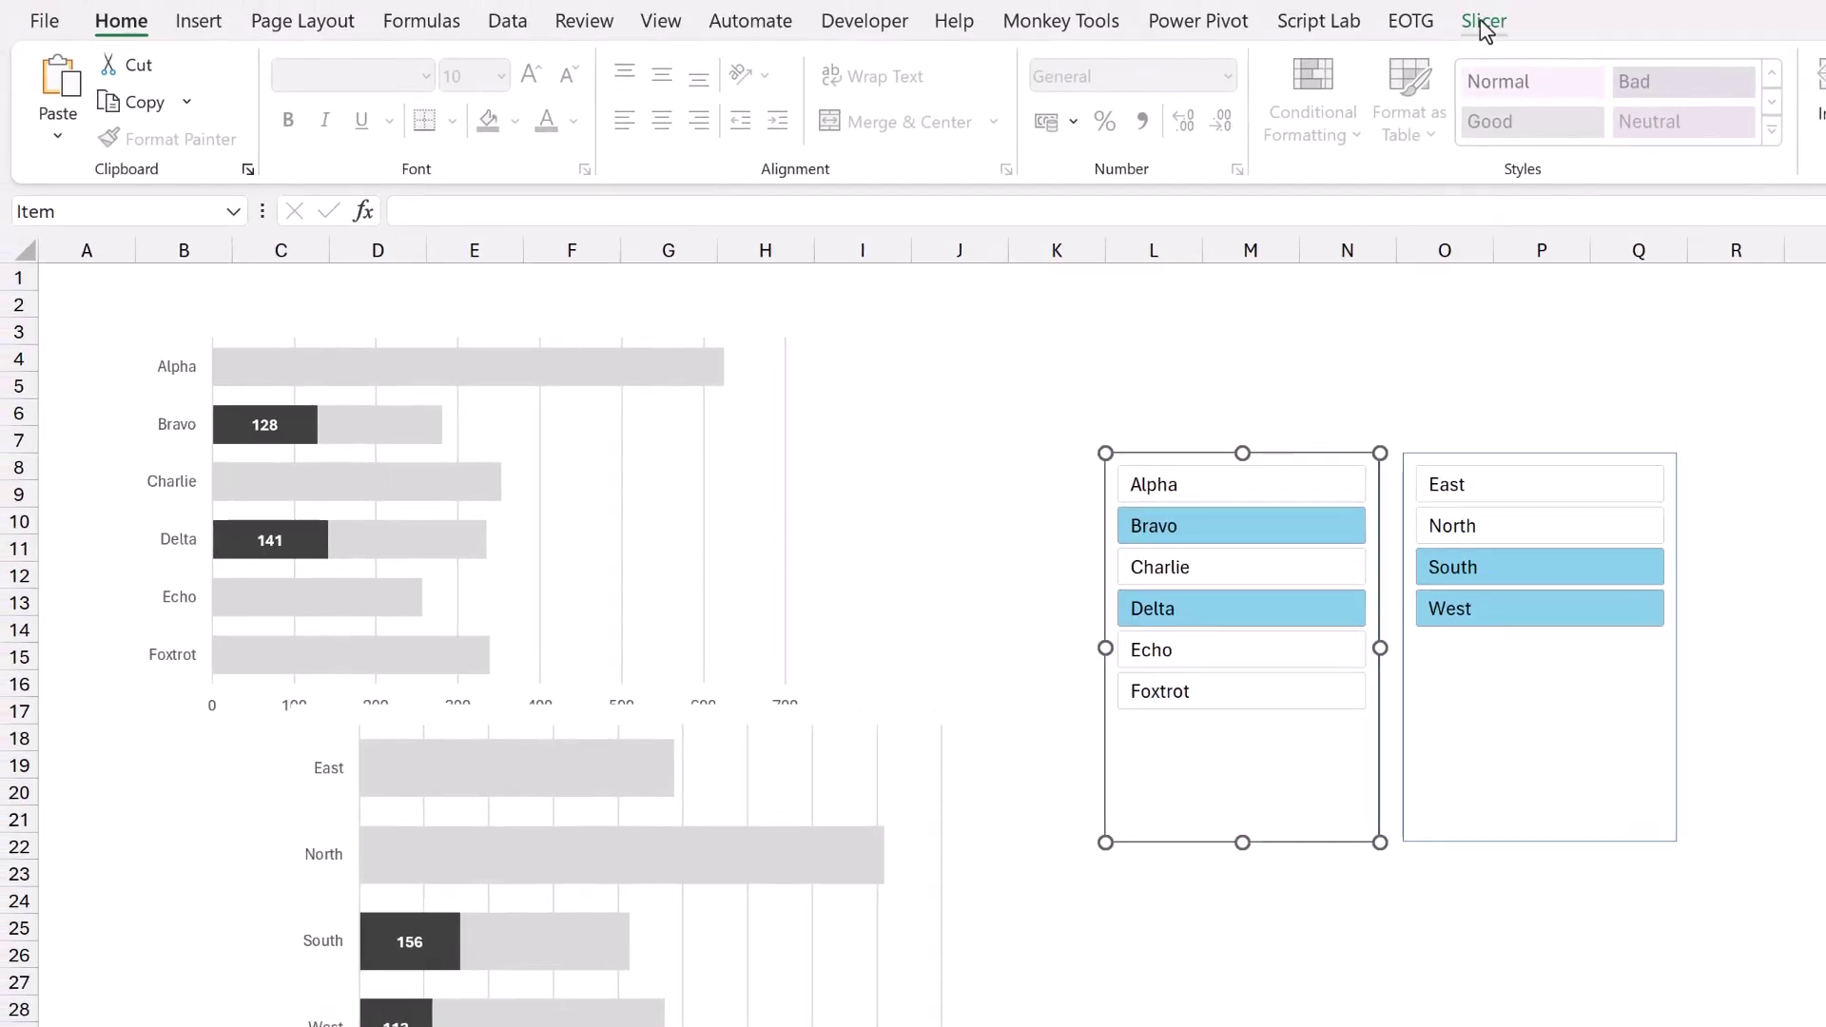
{"action": "left_click", "coordinate": [1485, 23]}
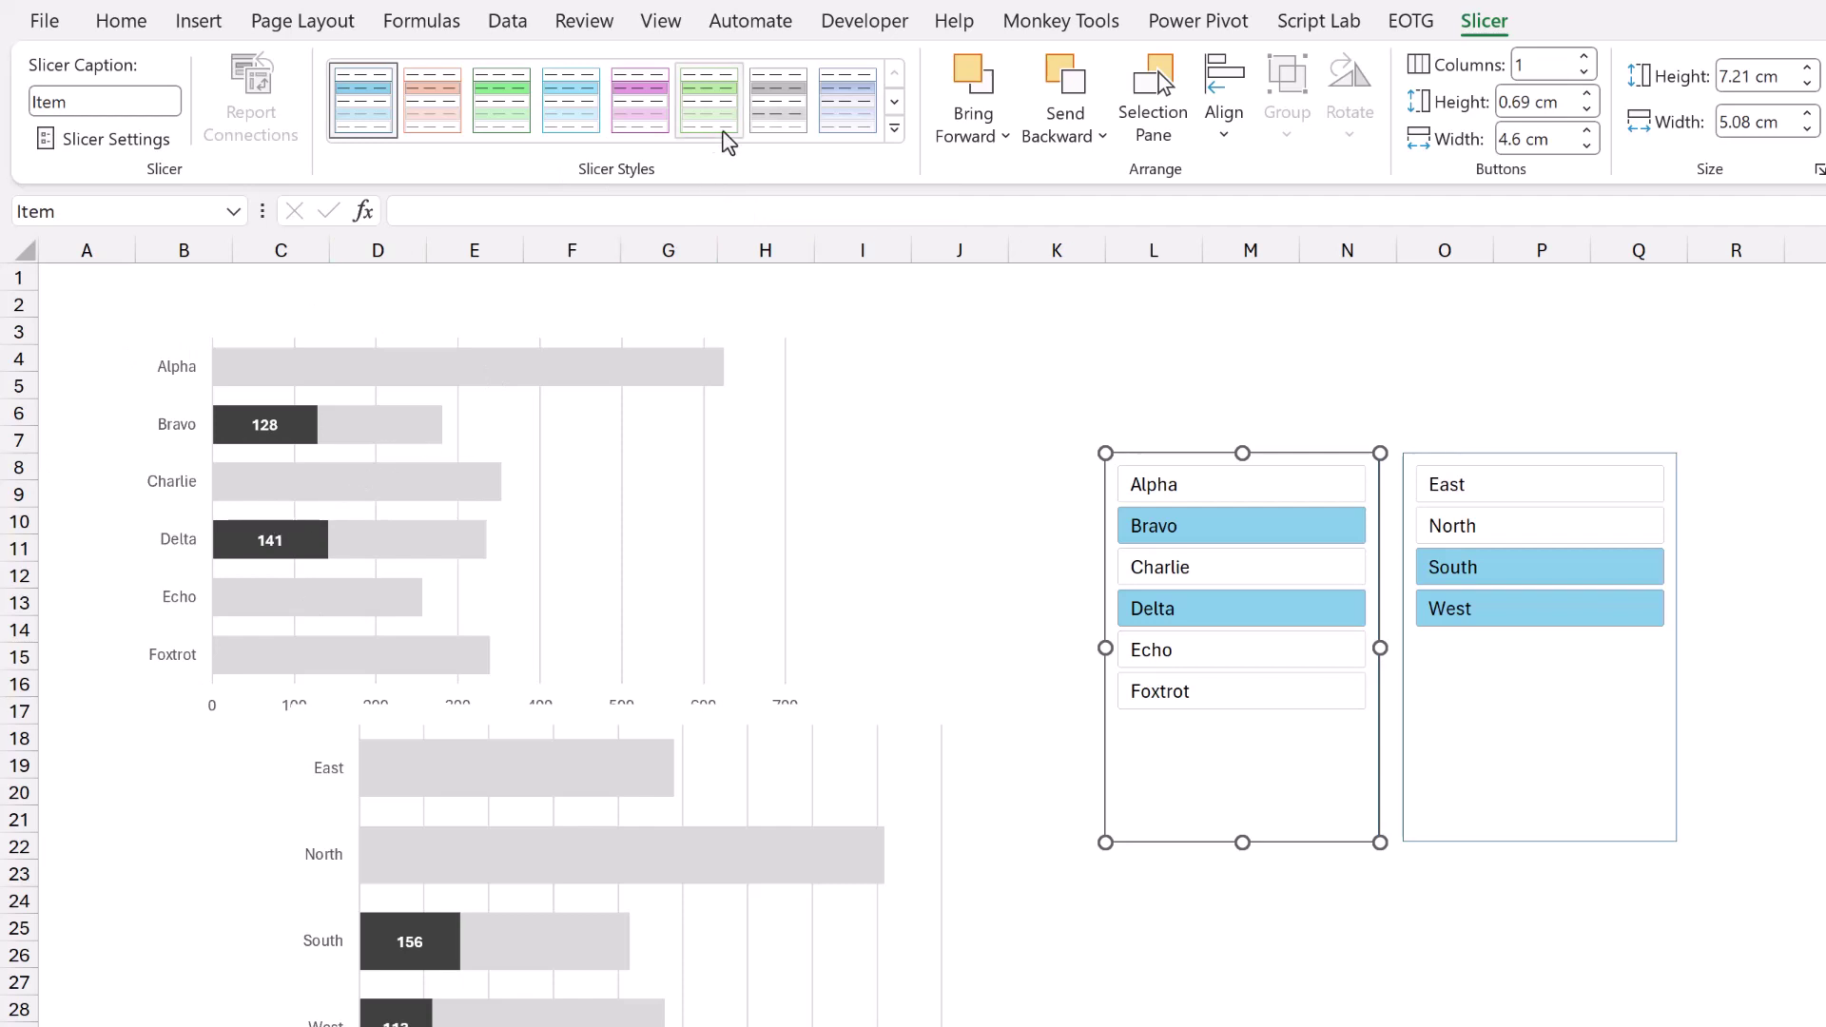
{"action": "right_click", "coordinate": [774, 111]}
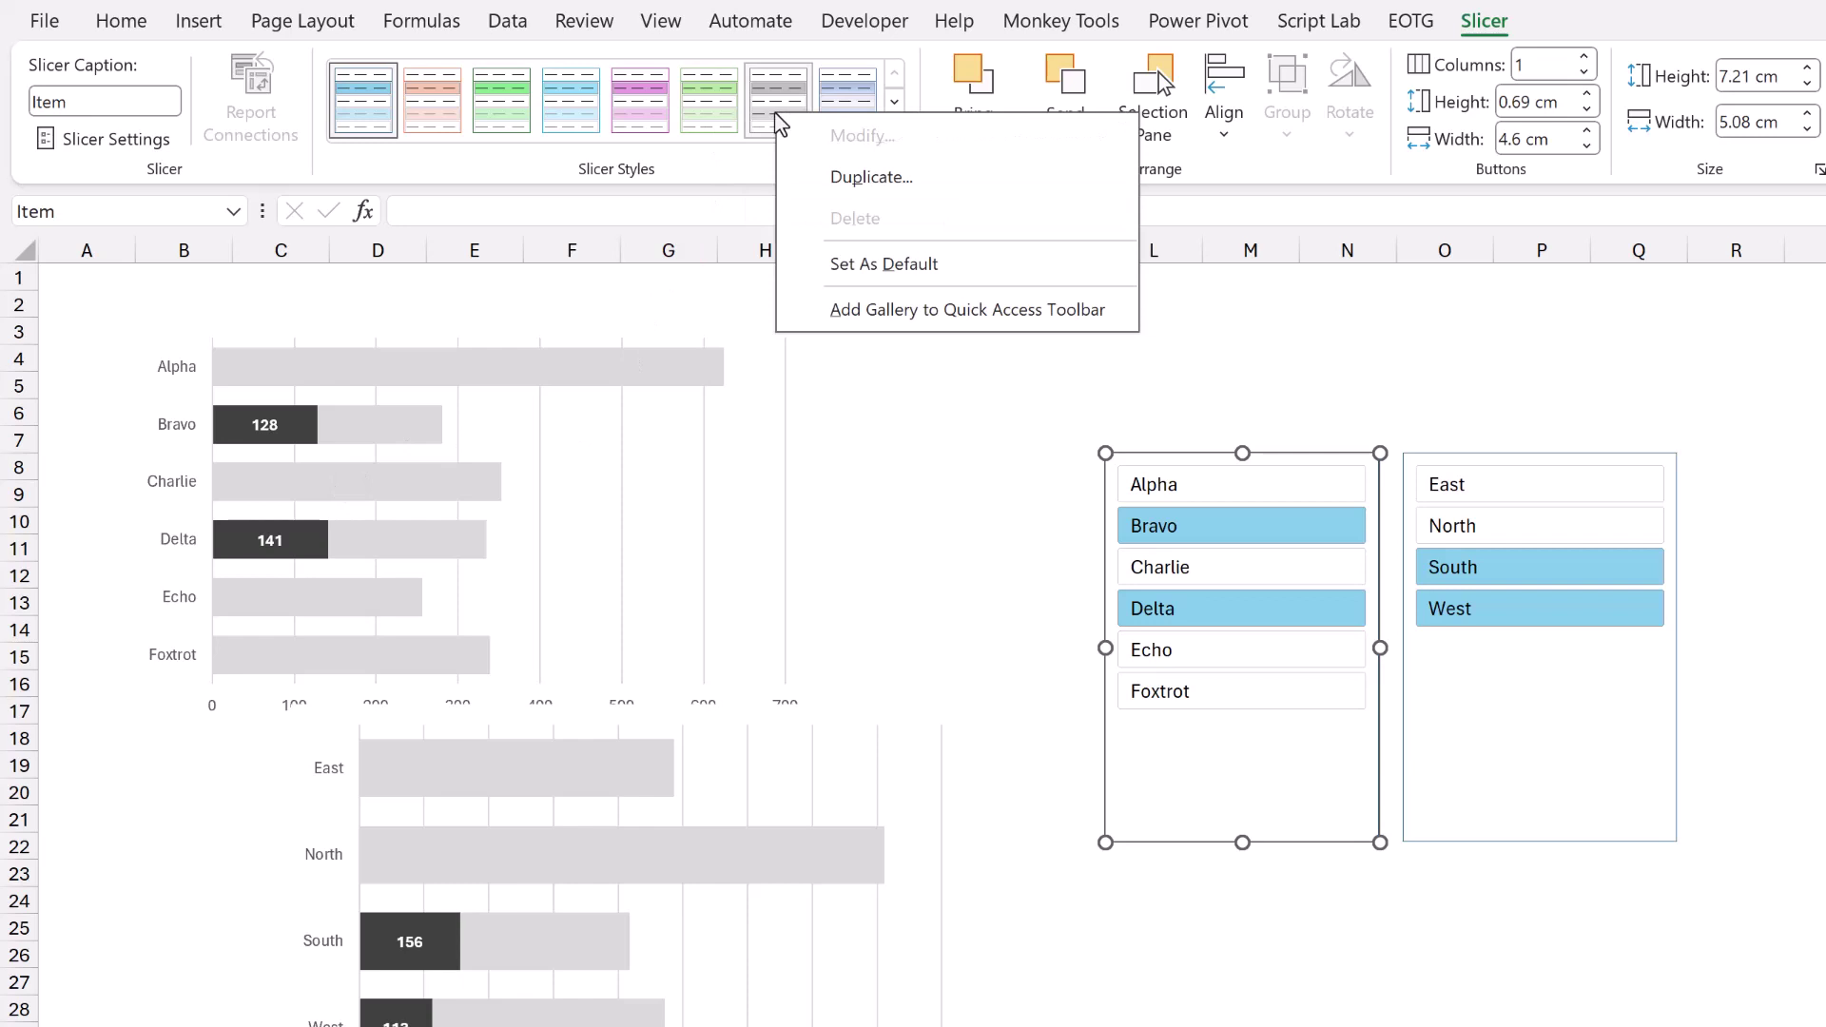
{"action": "left_click", "coordinate": [909, 177]}
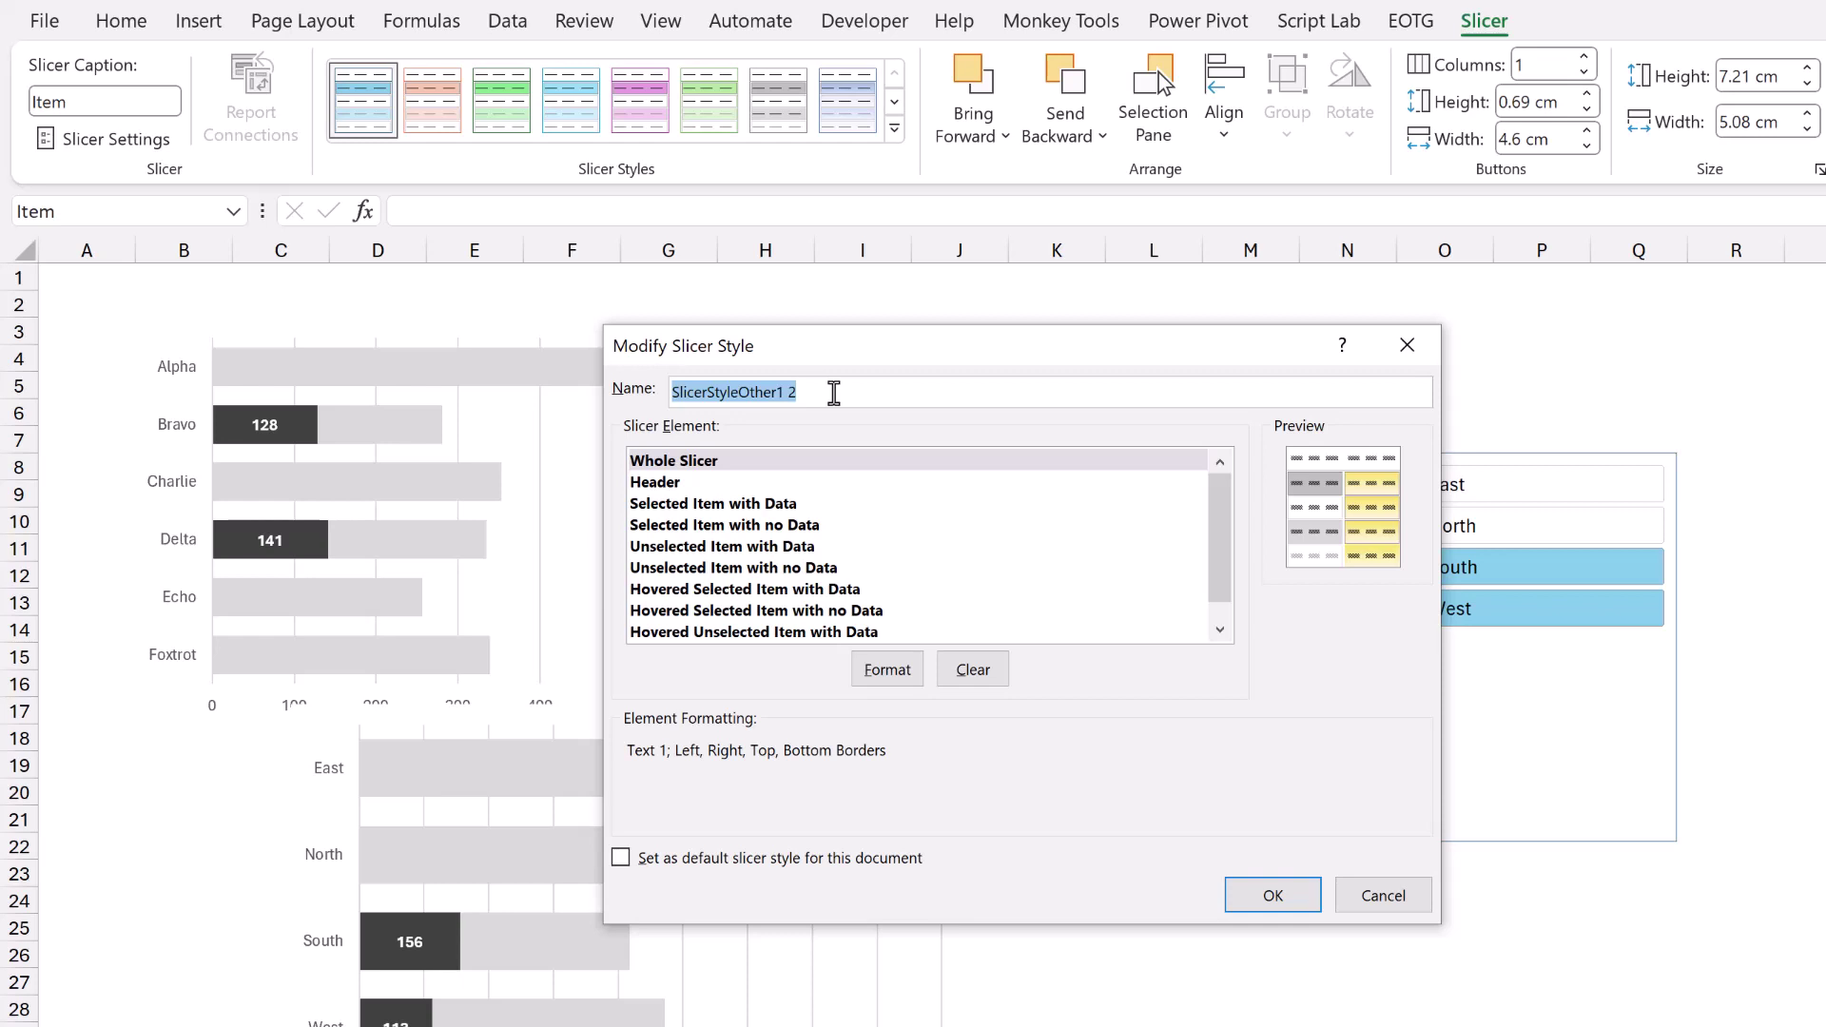
Name the duplicate style My Slicer Style and give its Whole Slicer element no borders.
{"action": "type", "text": "My"}
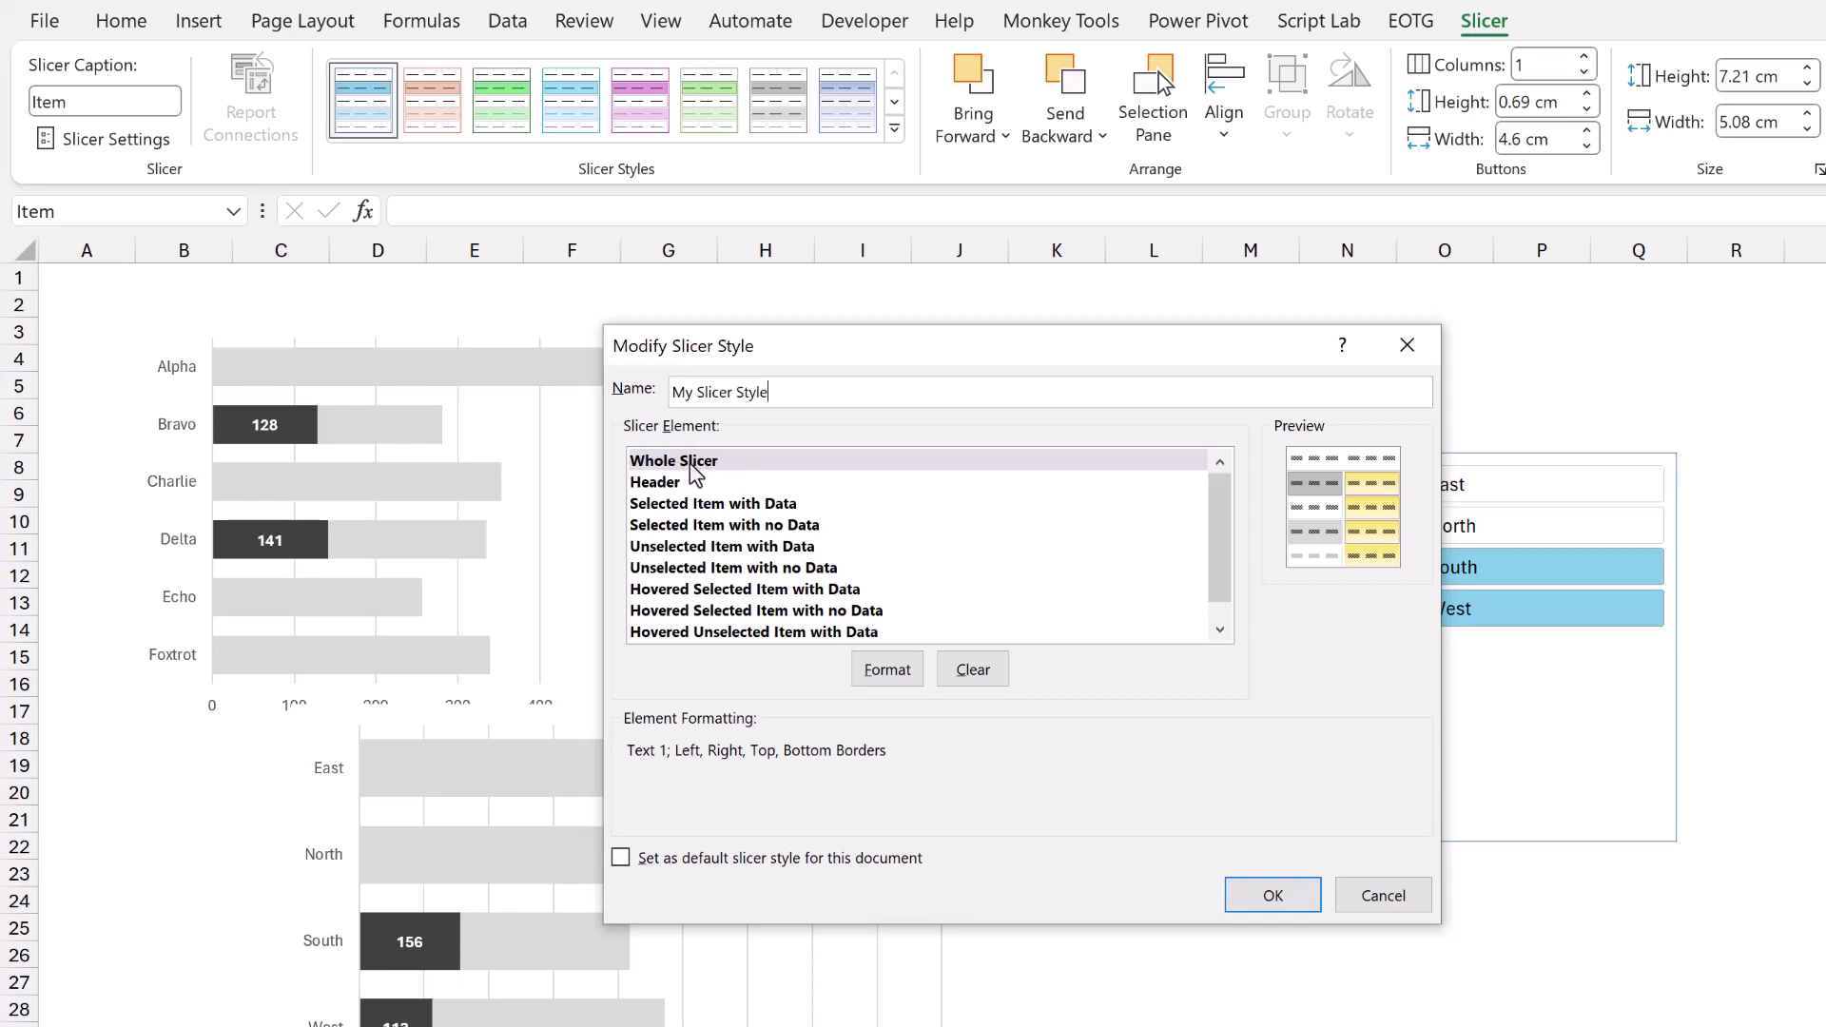
{"action": "left_click", "coordinate": [889, 670]}
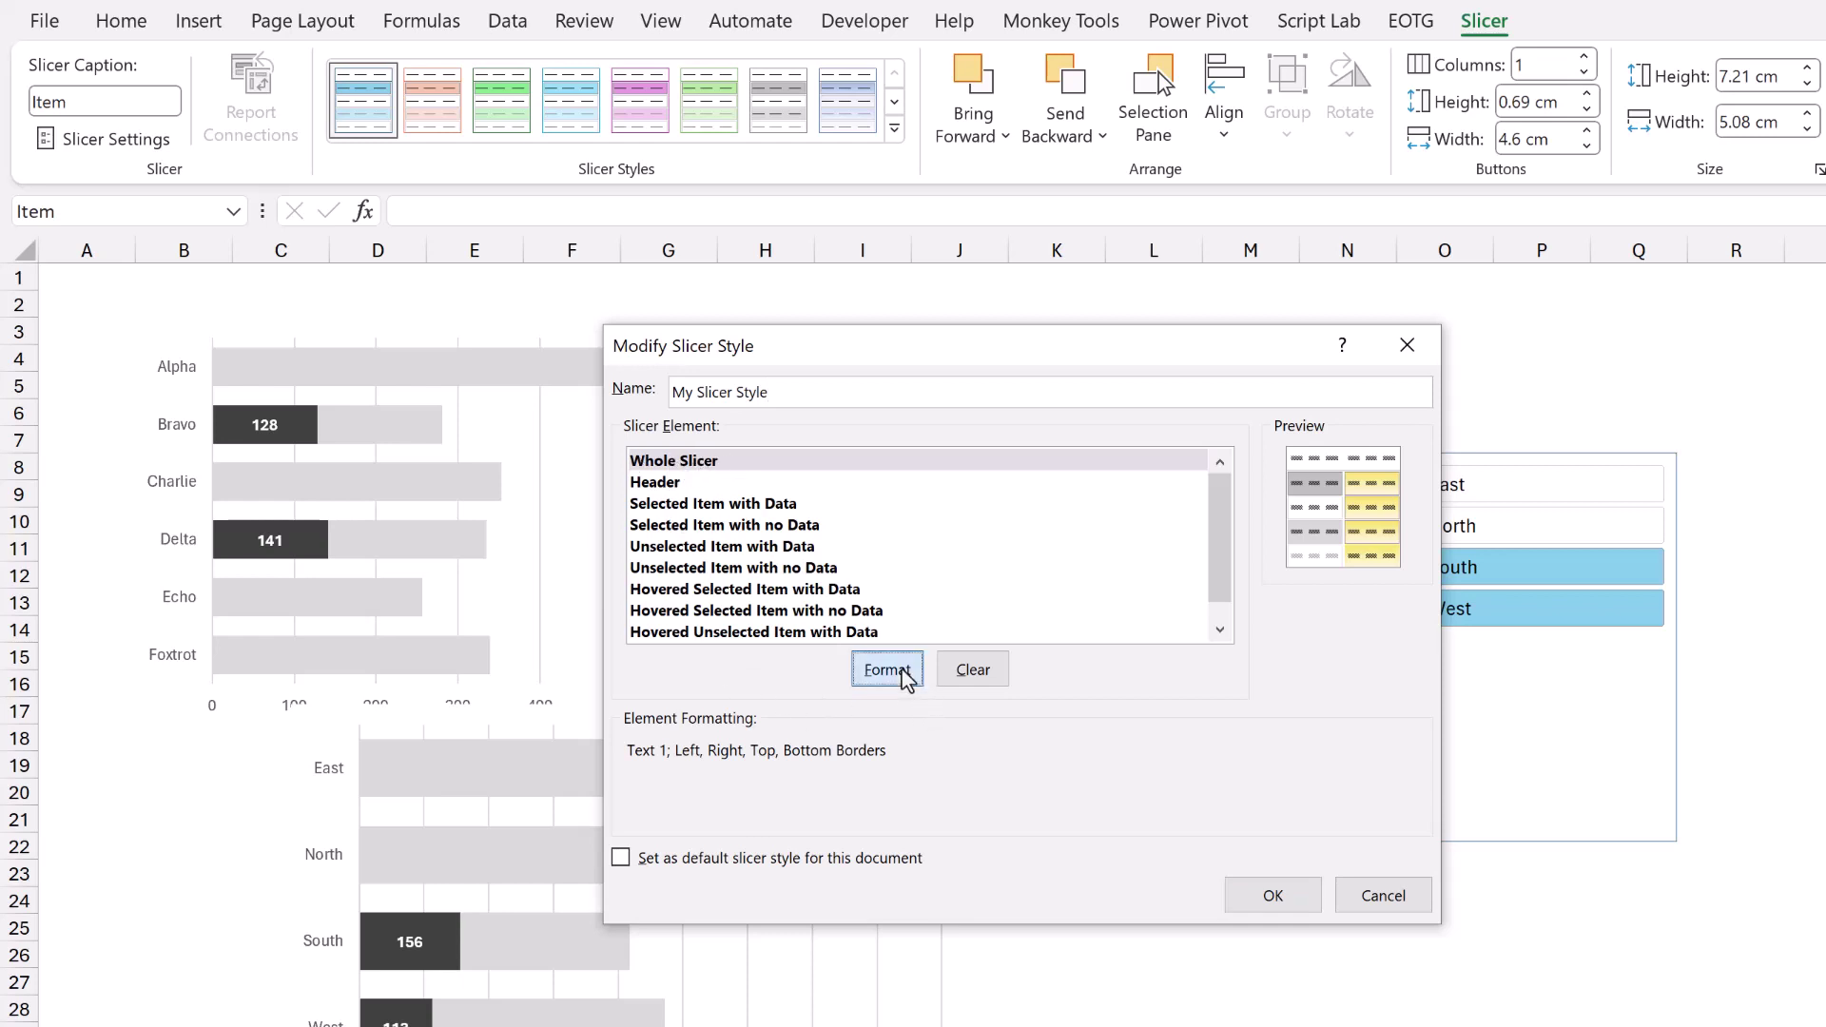
{"action": "left_click", "coordinate": [804, 259]}
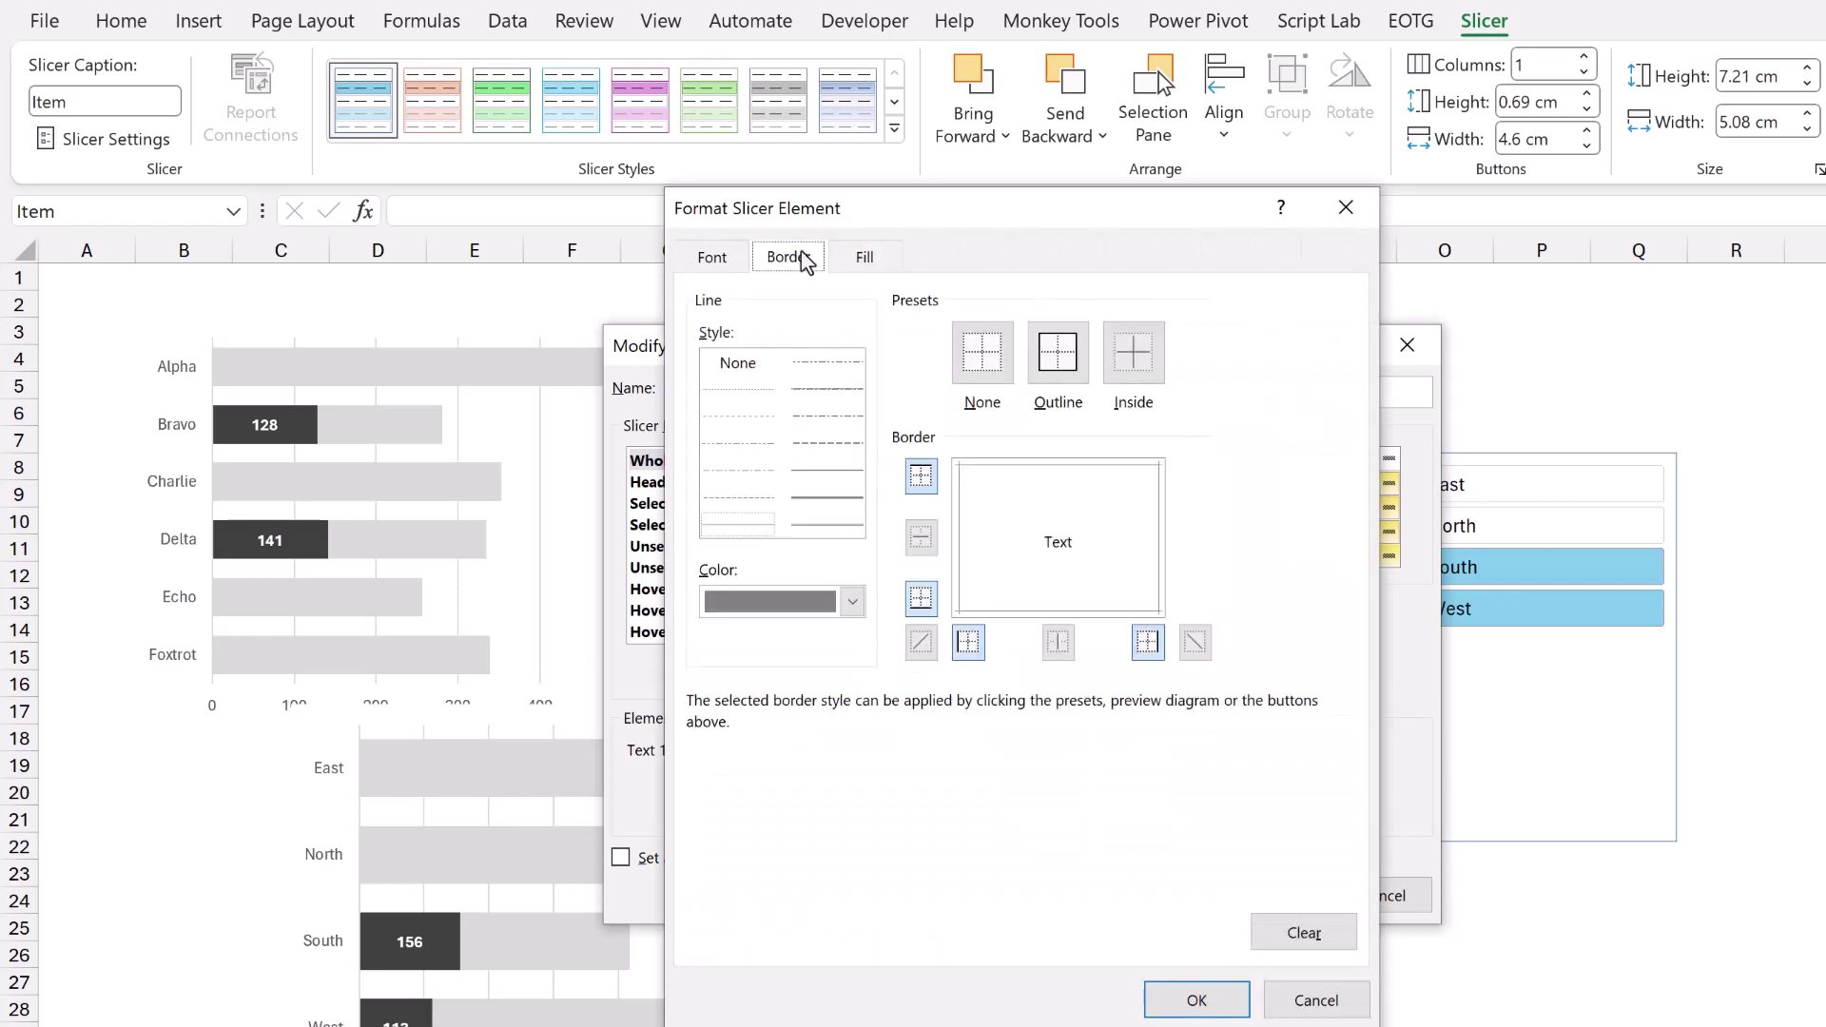
{"action": "left_click", "coordinate": [970, 376]}
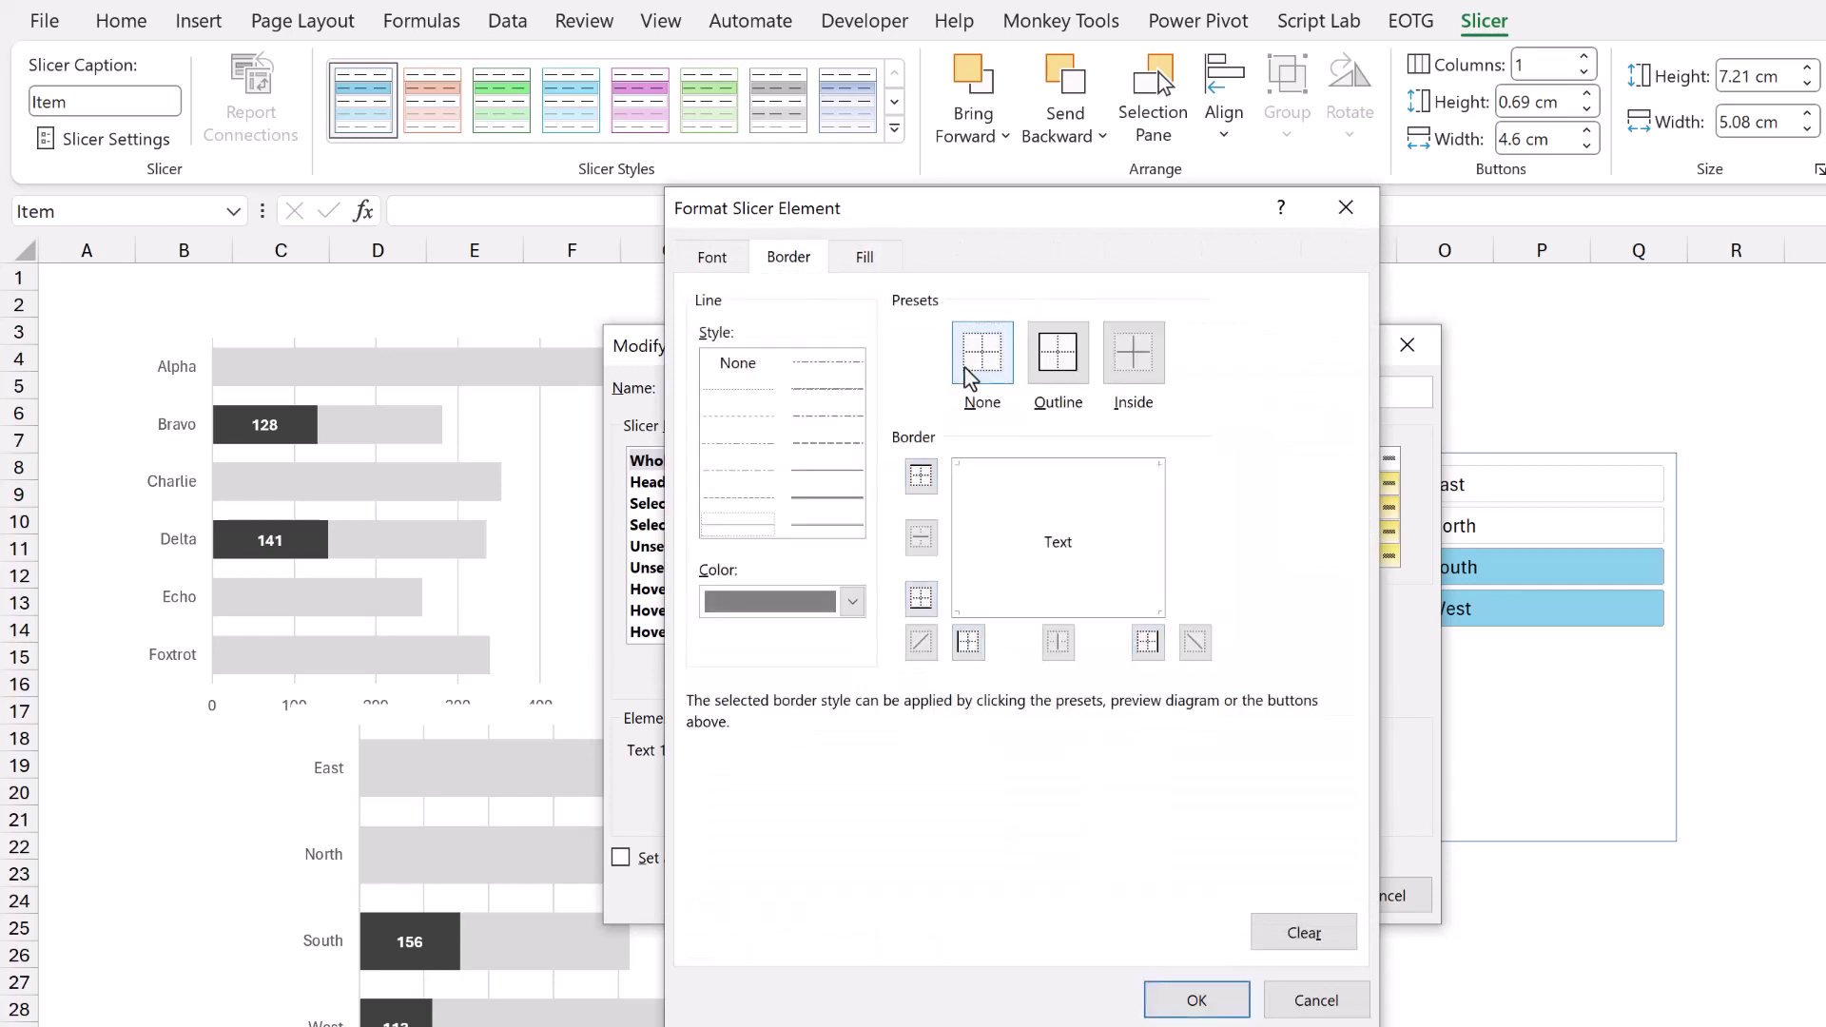
{"action": "left_click", "coordinate": [1196, 999]}
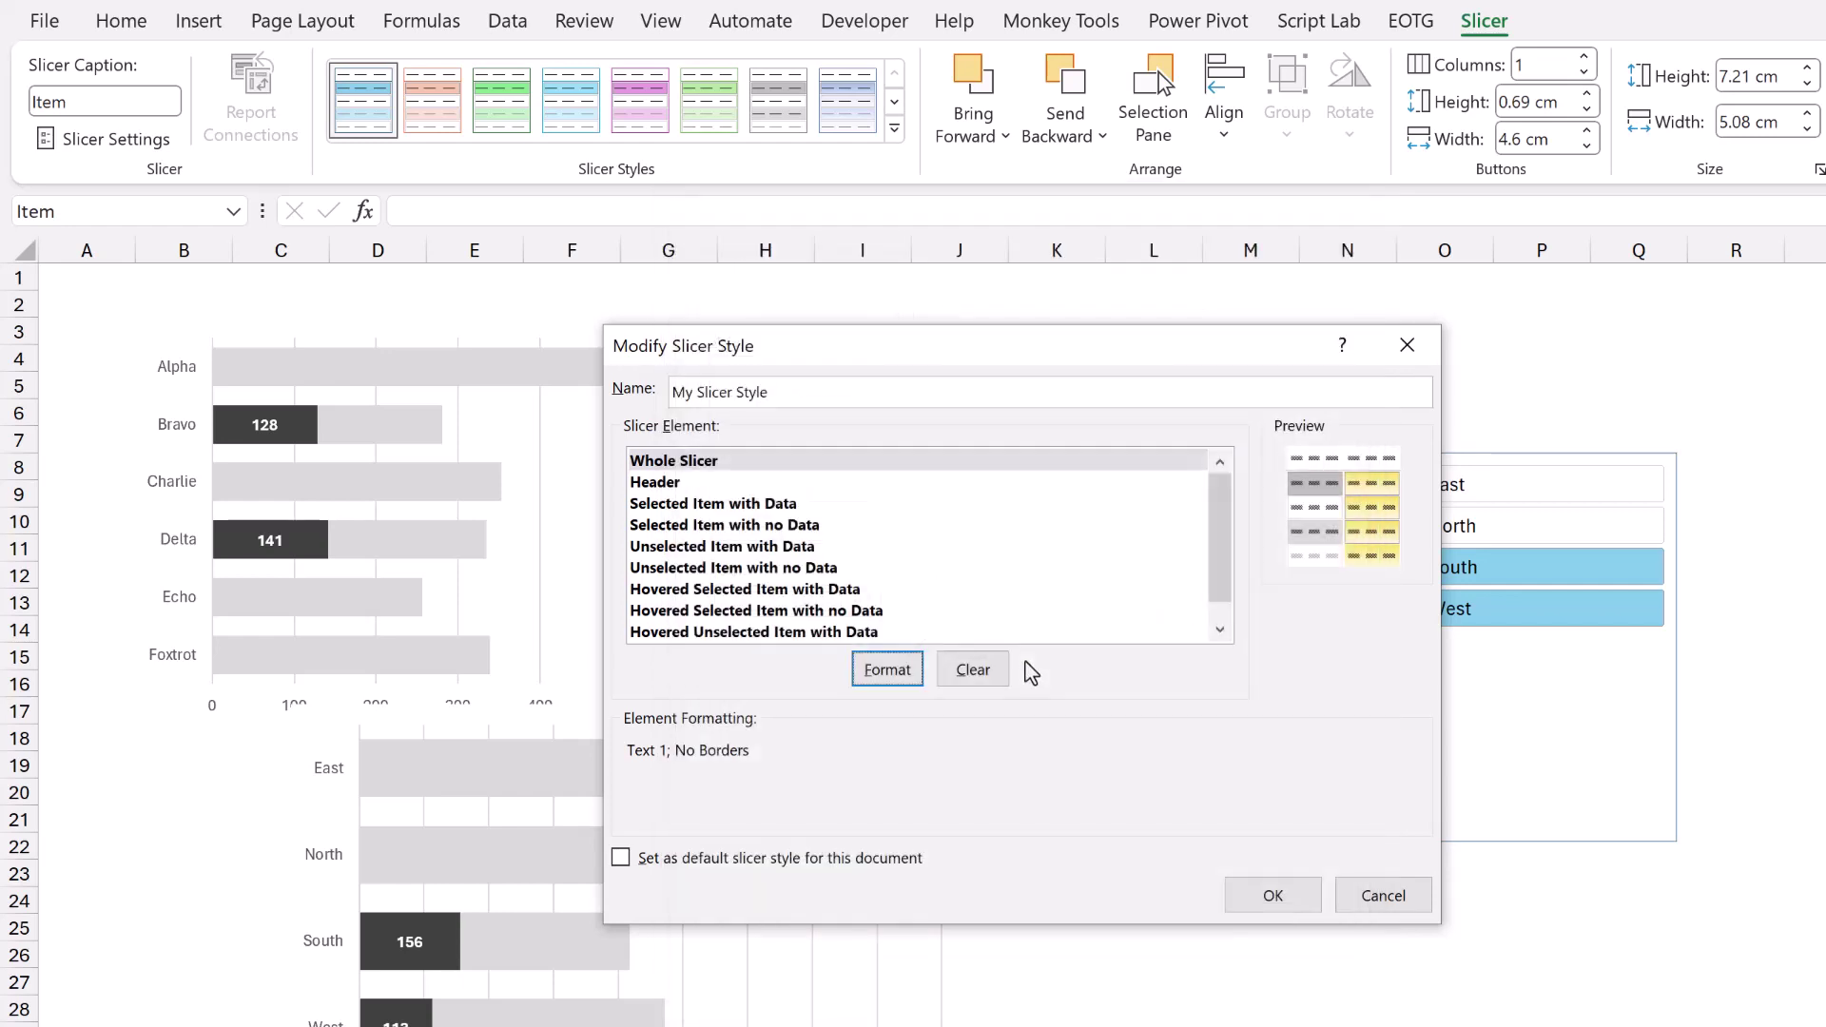
{"action": "left_click", "coordinate": [739, 506]}
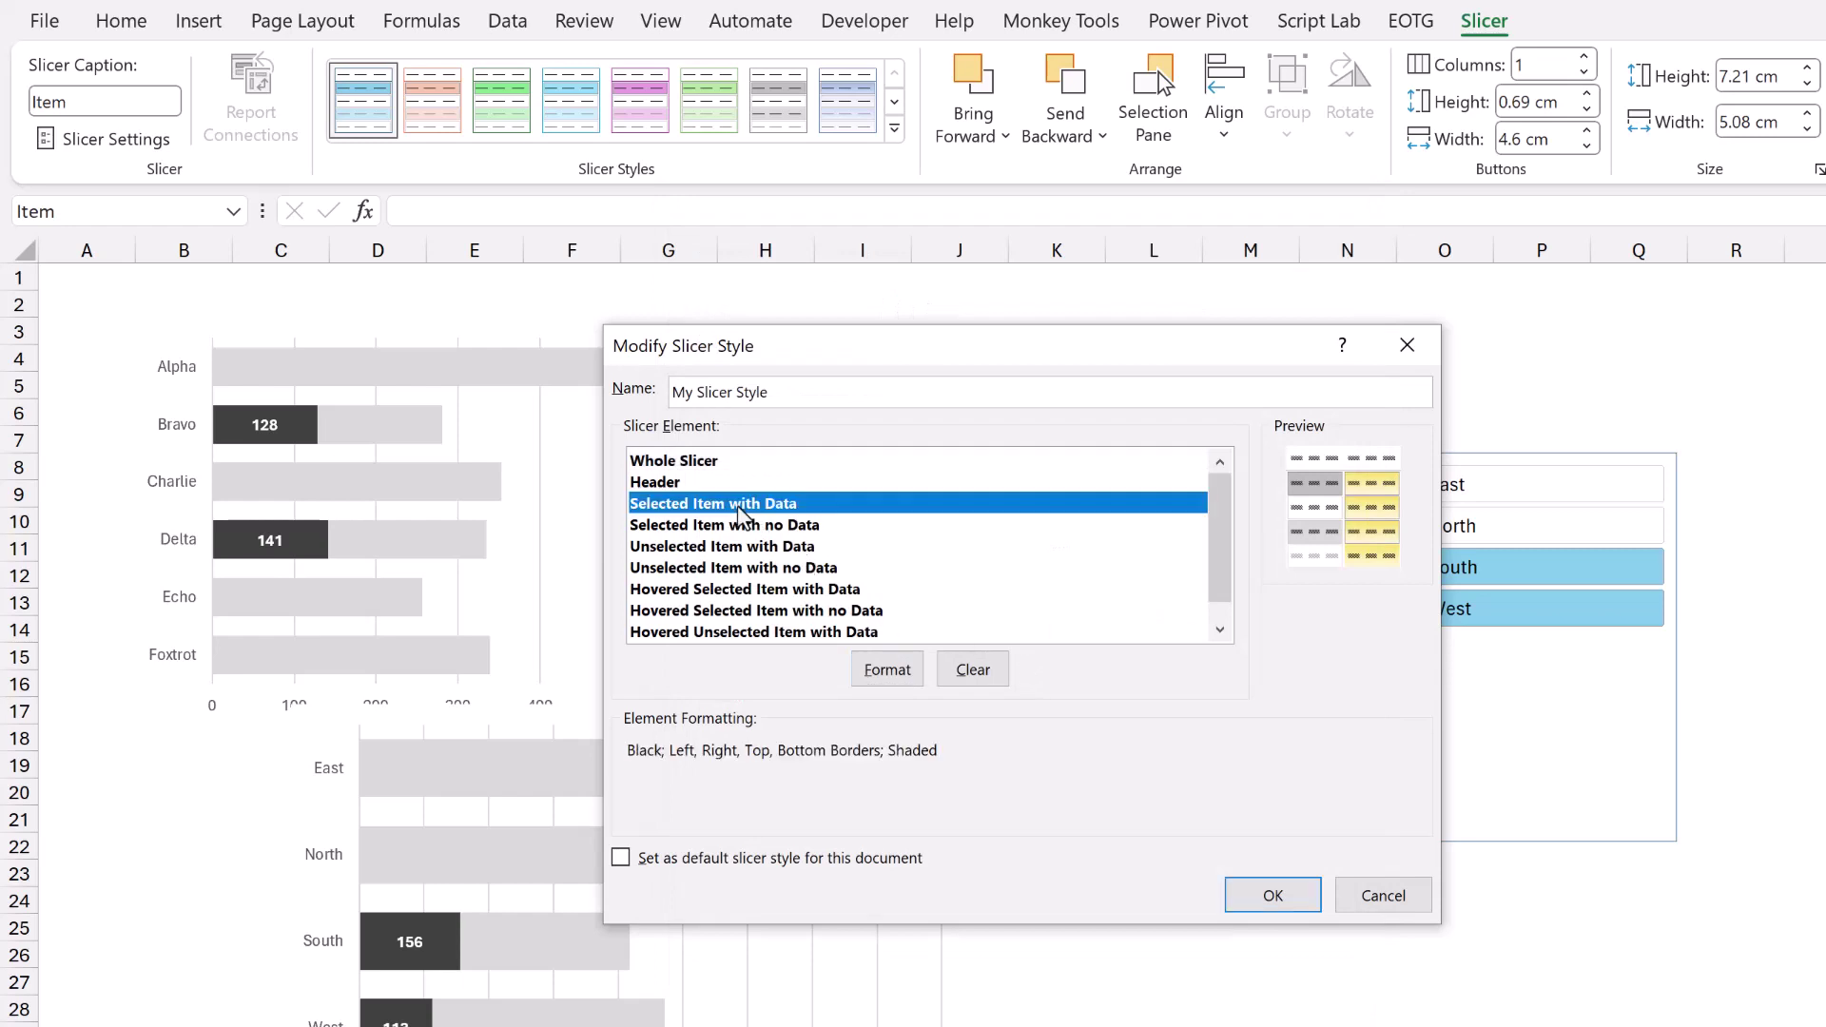
Format Selected Item with Data with no borders, a dark grey fill and white text.
{"action": "left_click", "coordinate": [886, 677]}
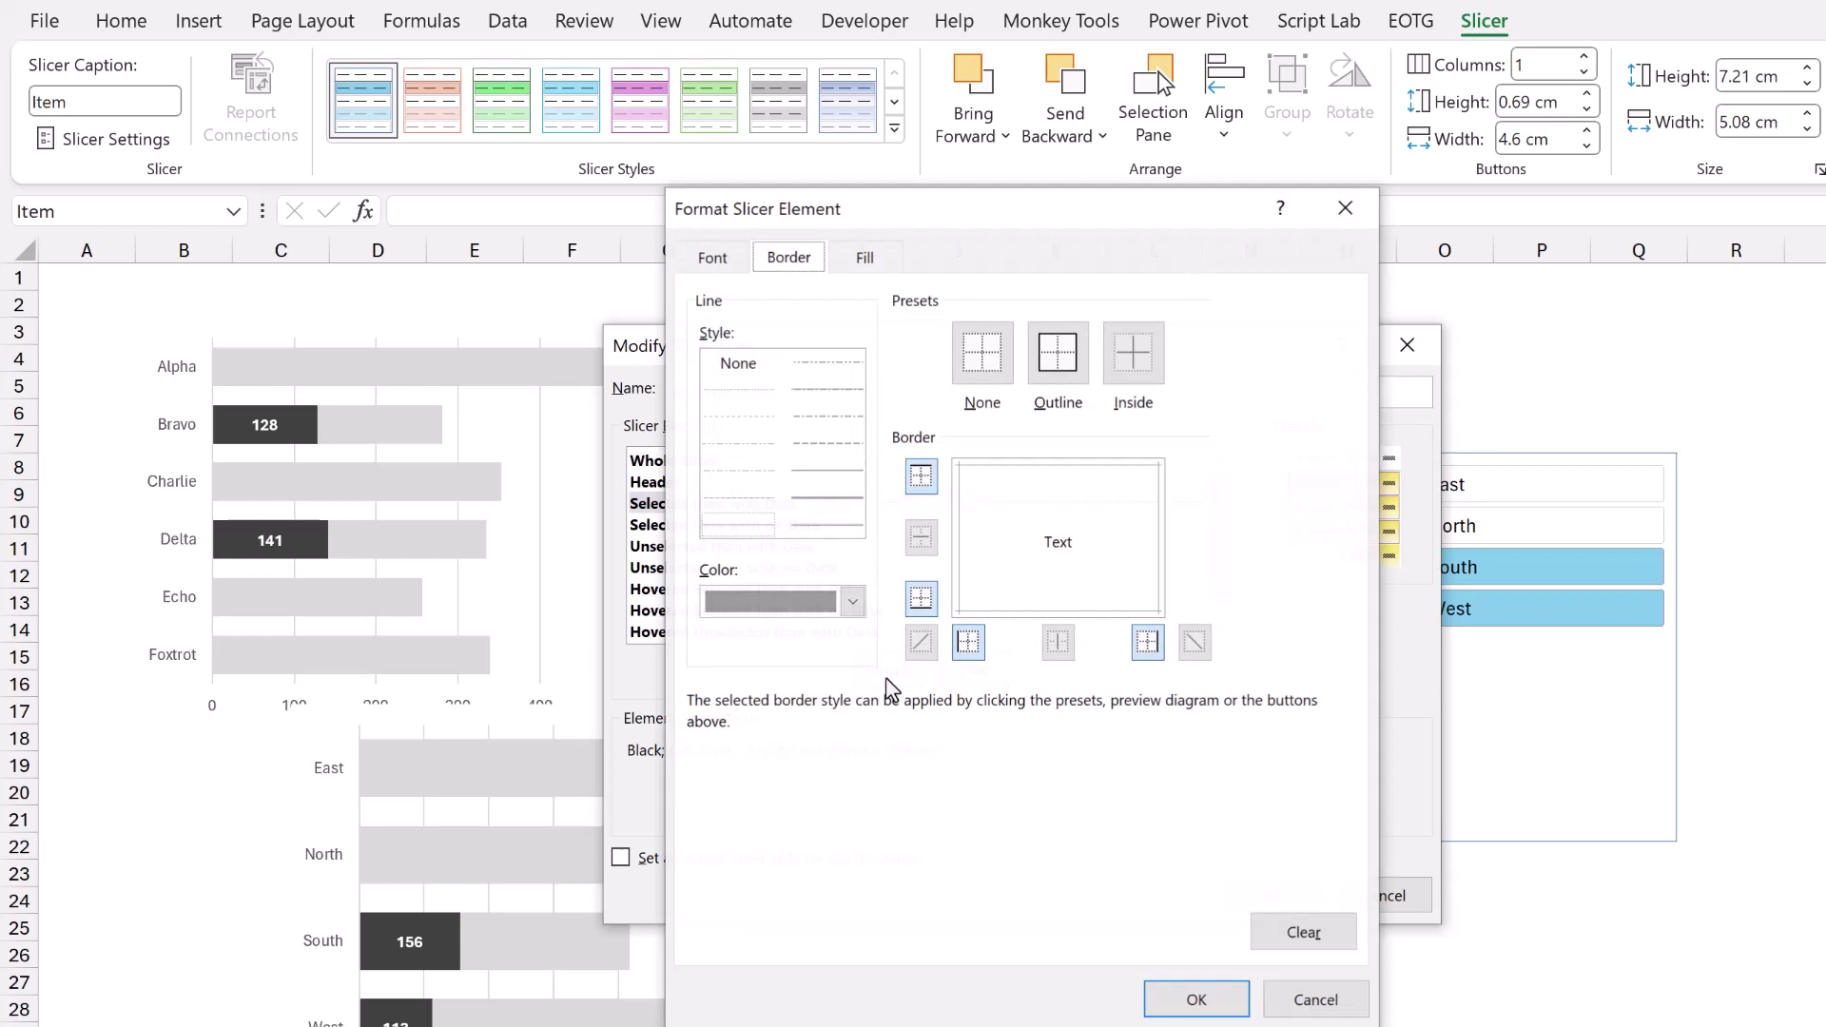
{"action": "left_click", "coordinate": [983, 371]}
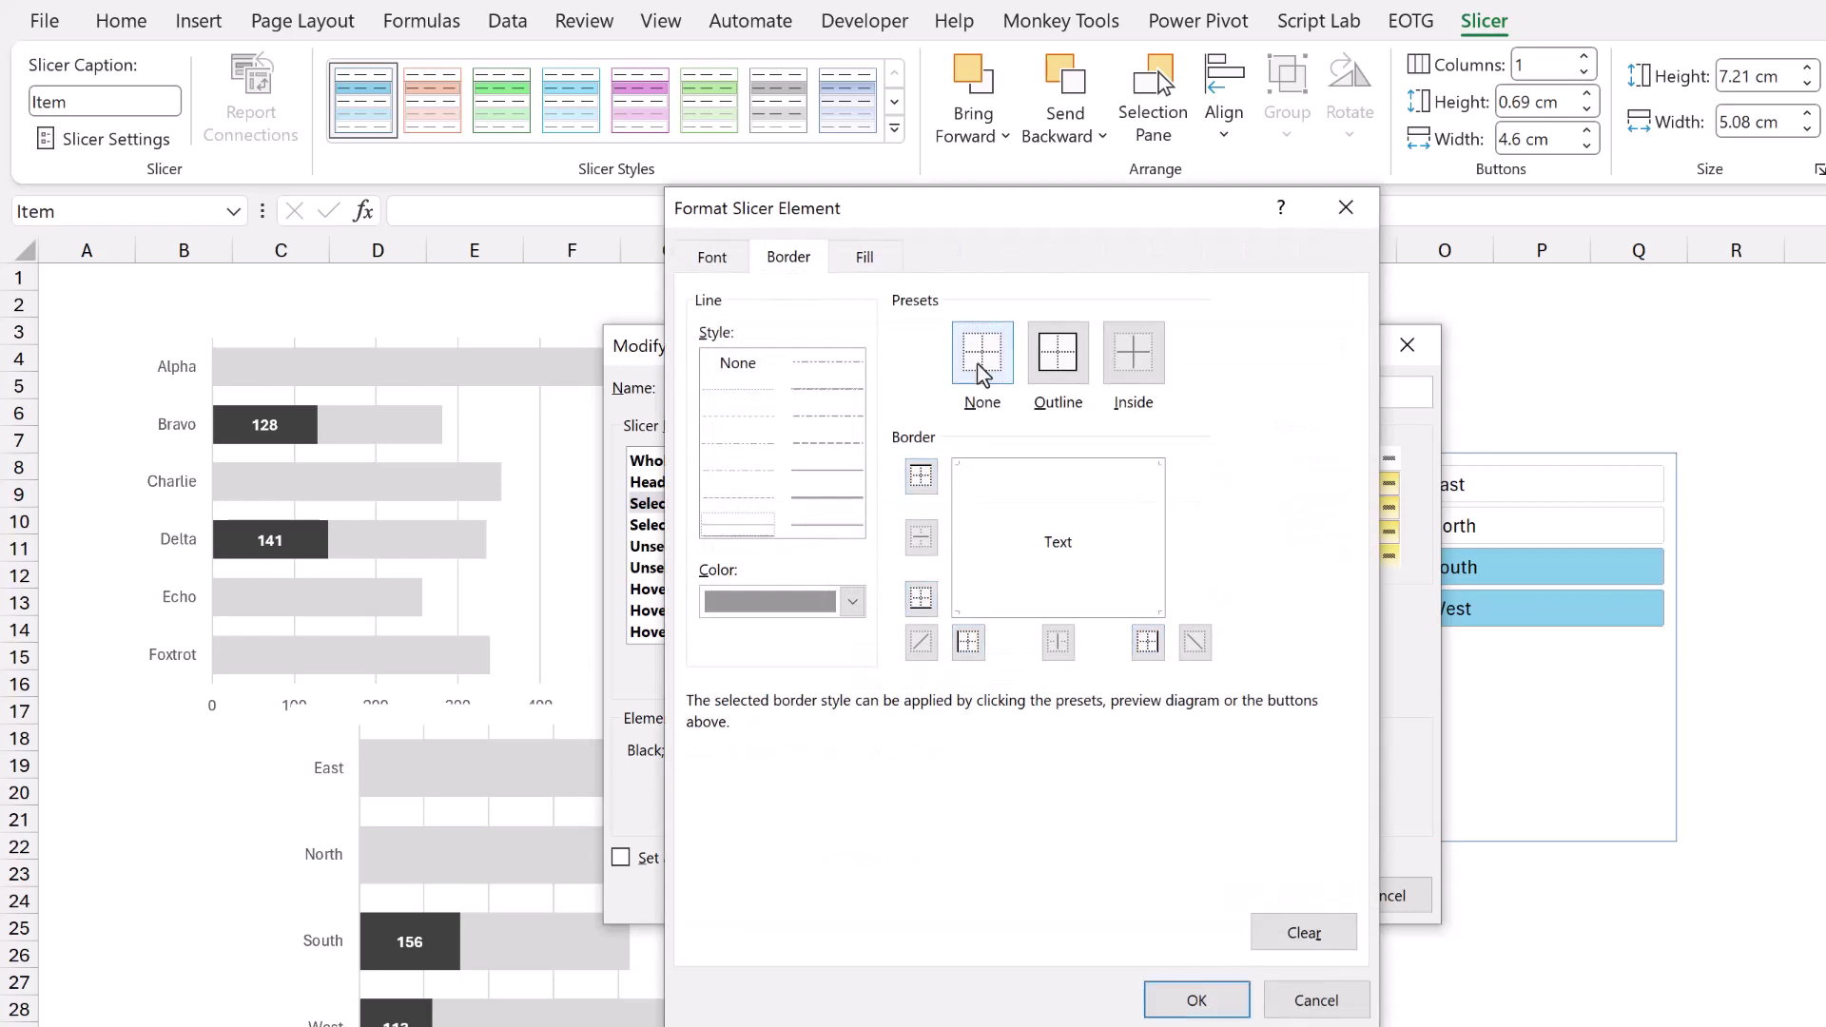
{"action": "left_click", "coordinate": [858, 258]}
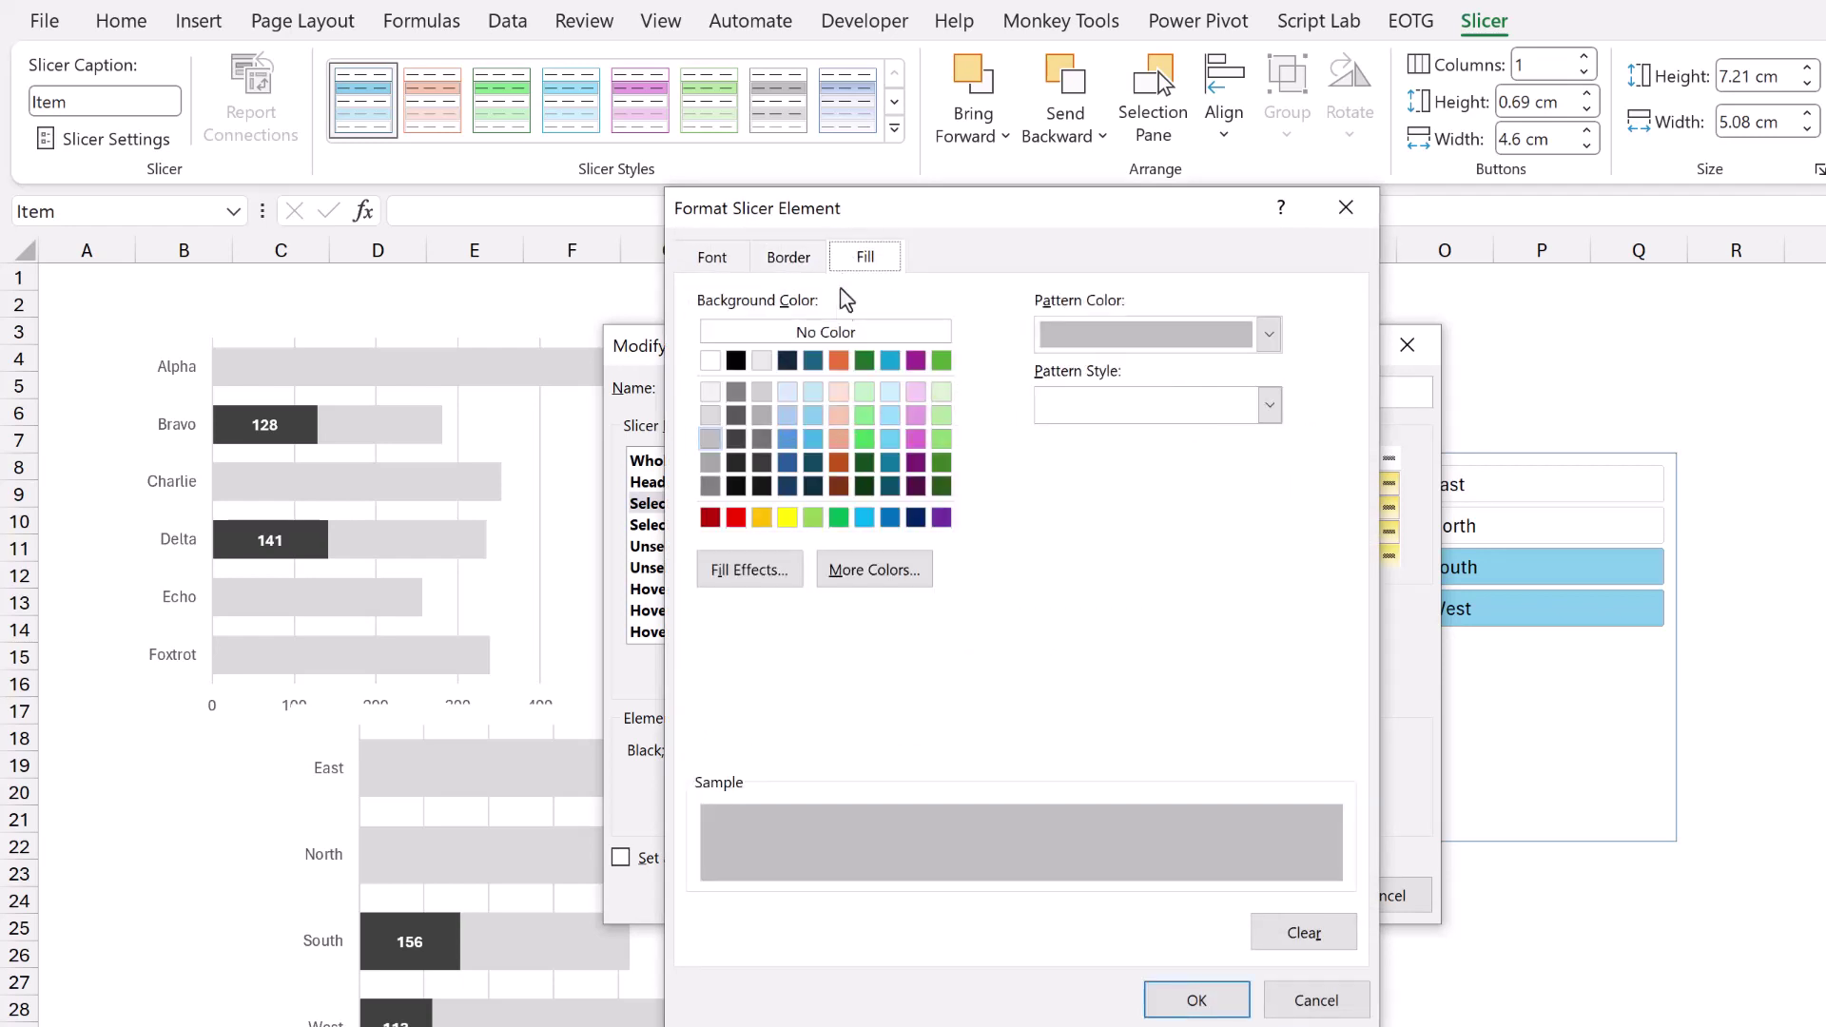
{"action": "left_click", "coordinate": [734, 438]}
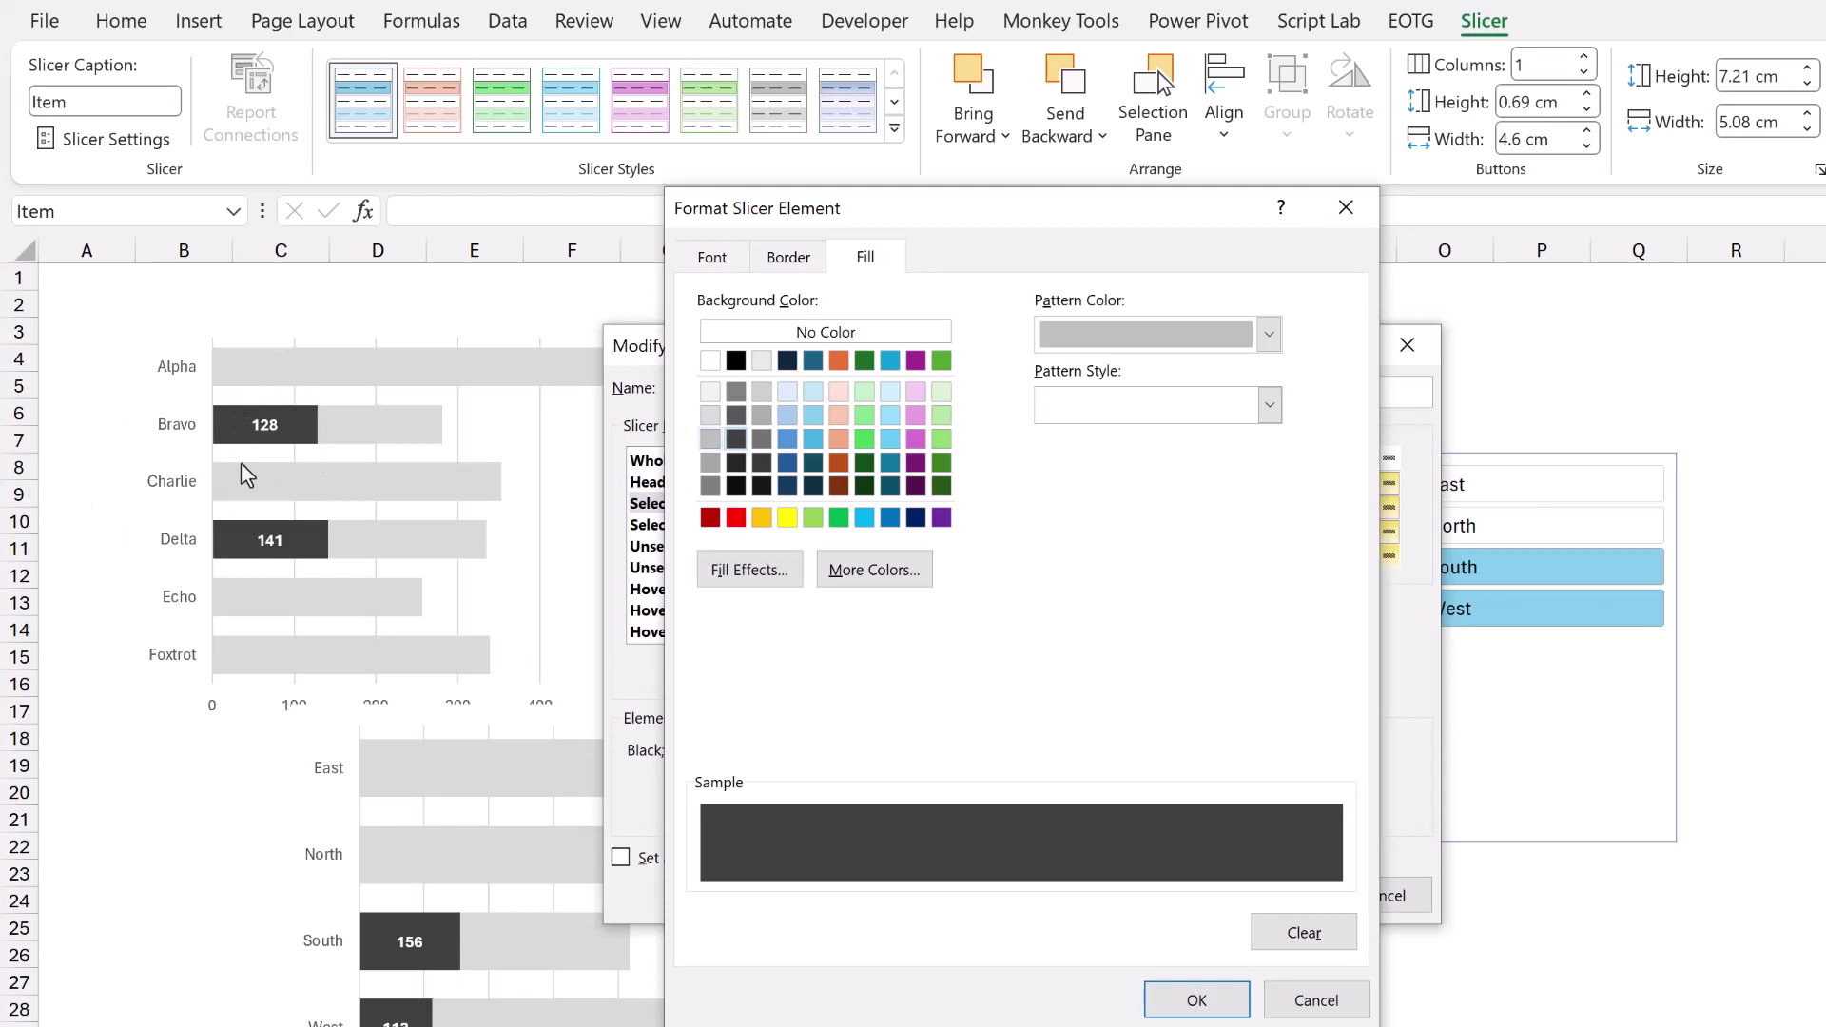
{"action": "left_click", "coordinate": [711, 256]}
{"action": "left_click", "coordinate": [1190, 529]}
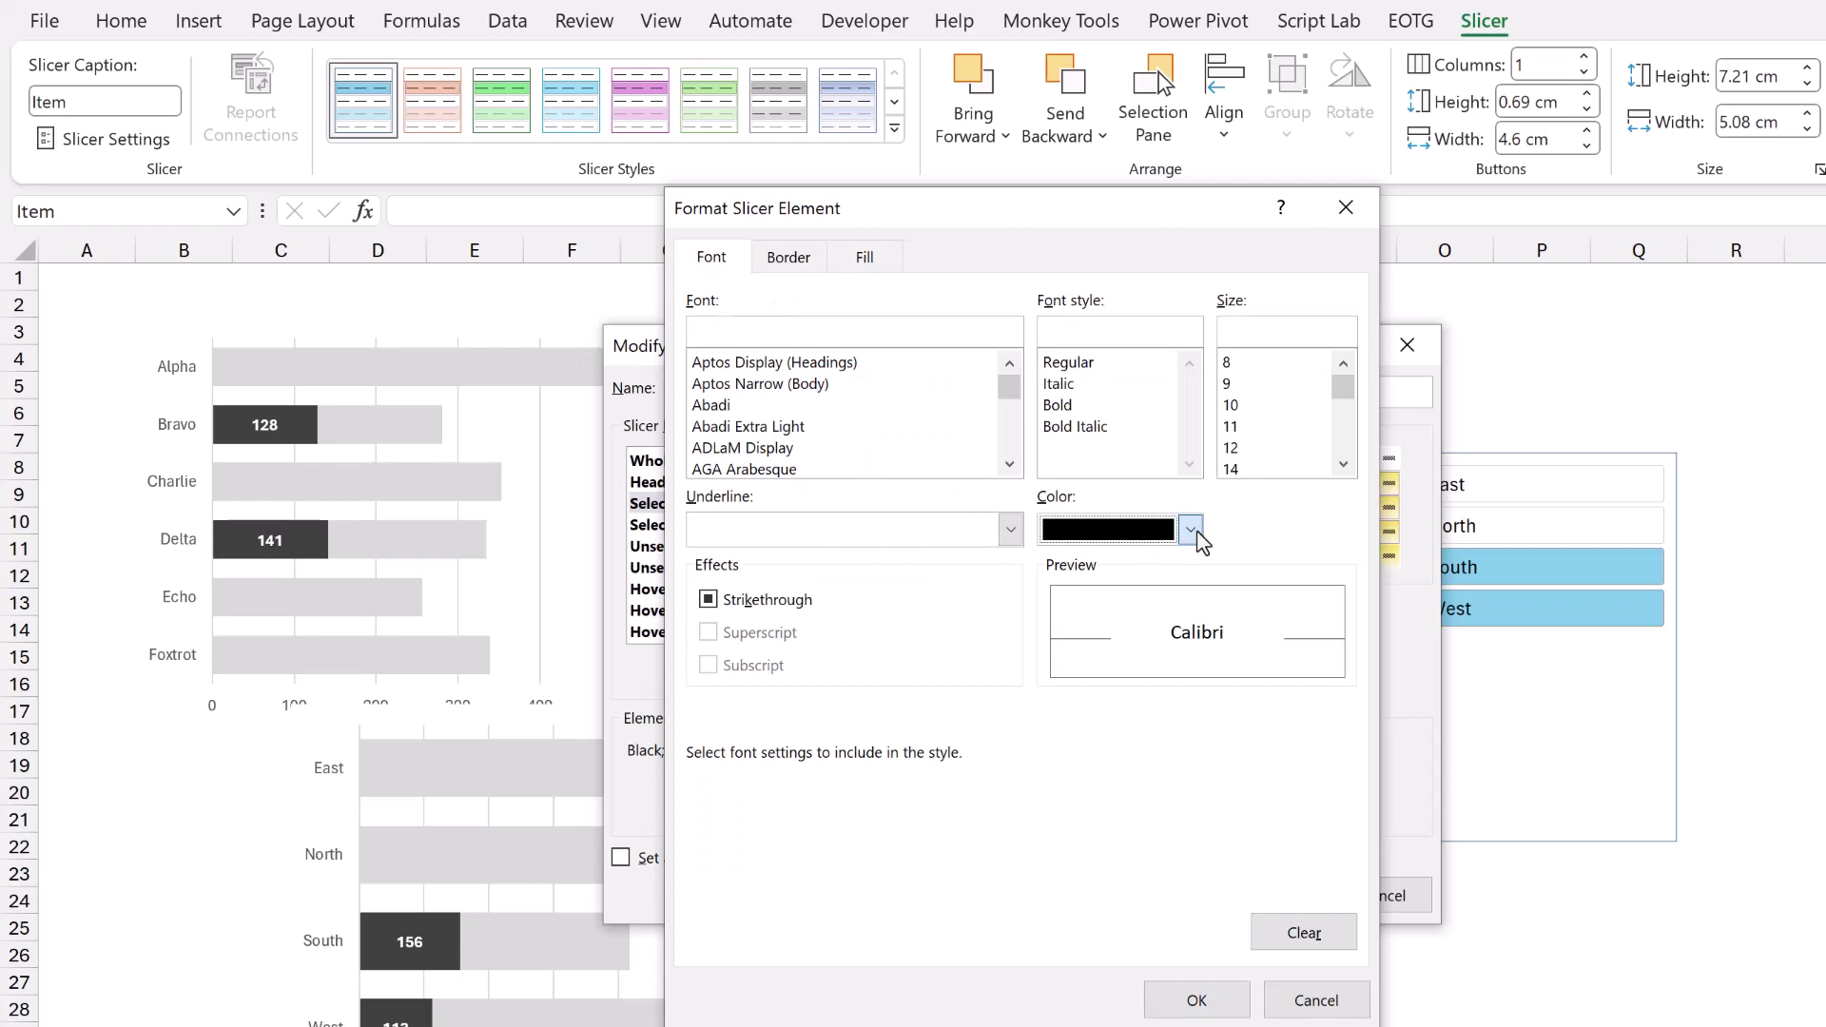
{"action": "left_click", "coordinate": [1052, 649]}
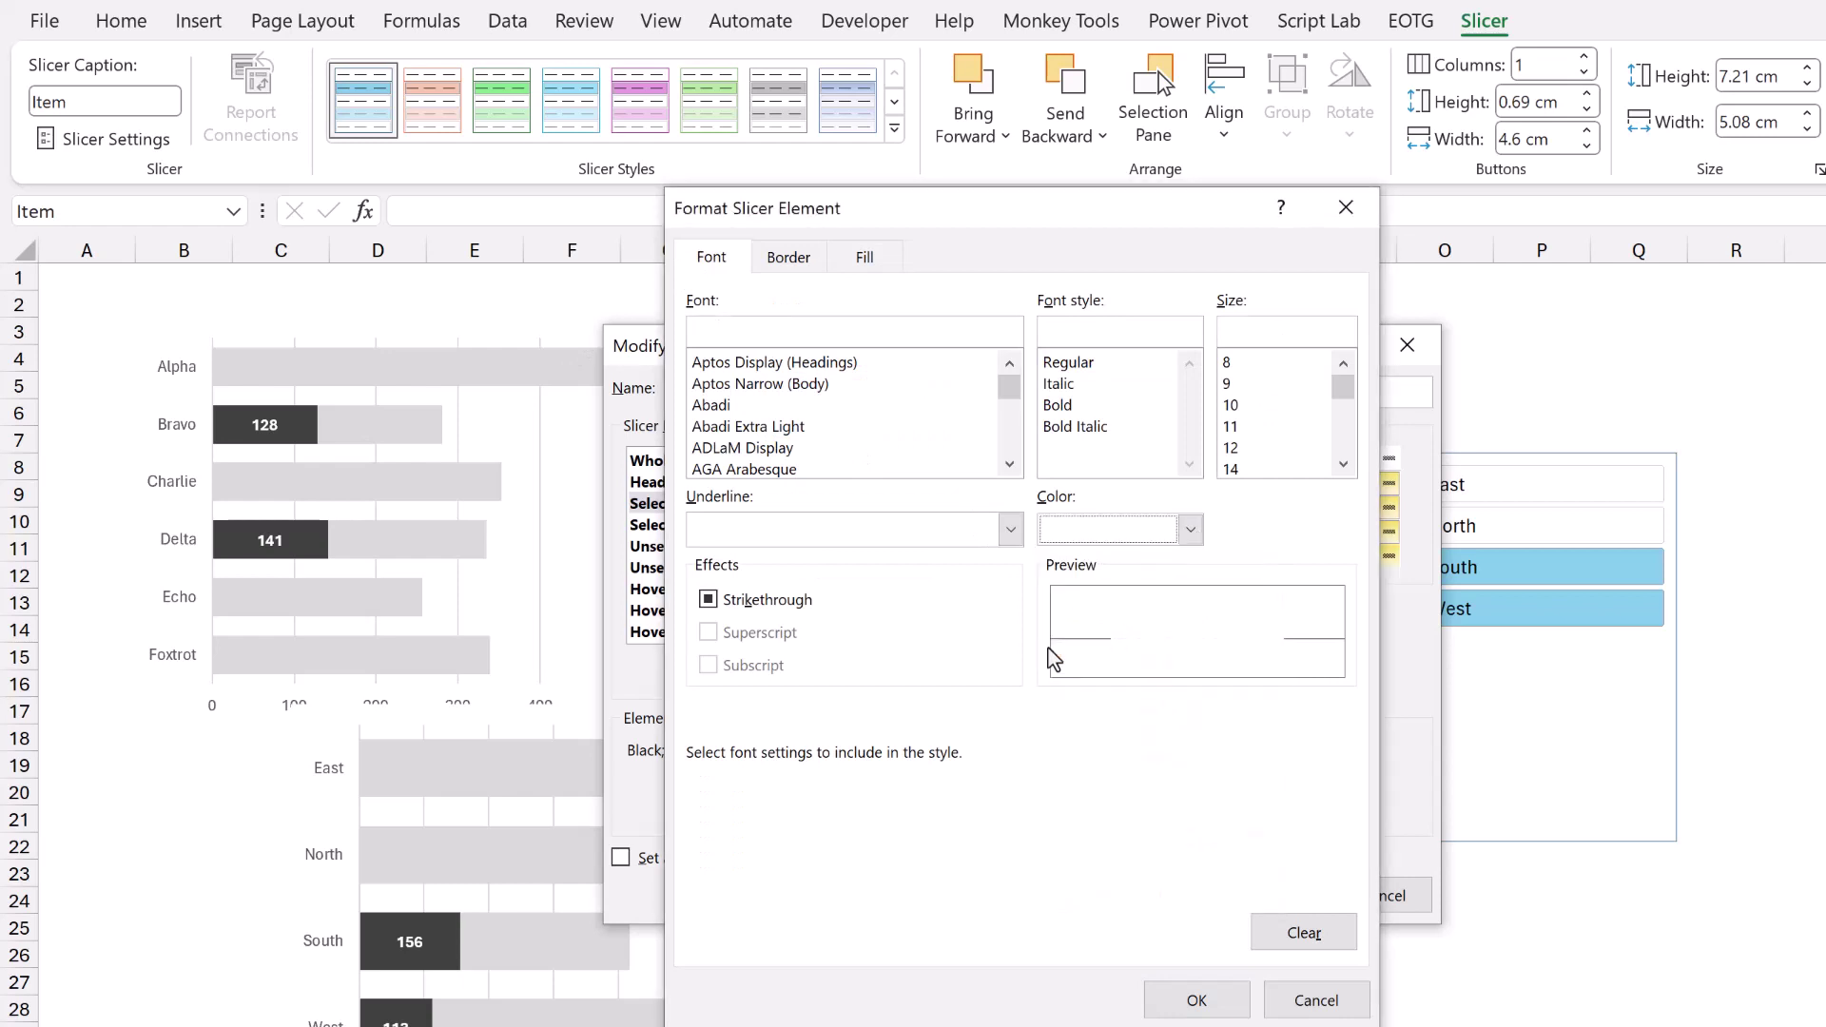
{"action": "left_click", "coordinate": [1196, 1000]}
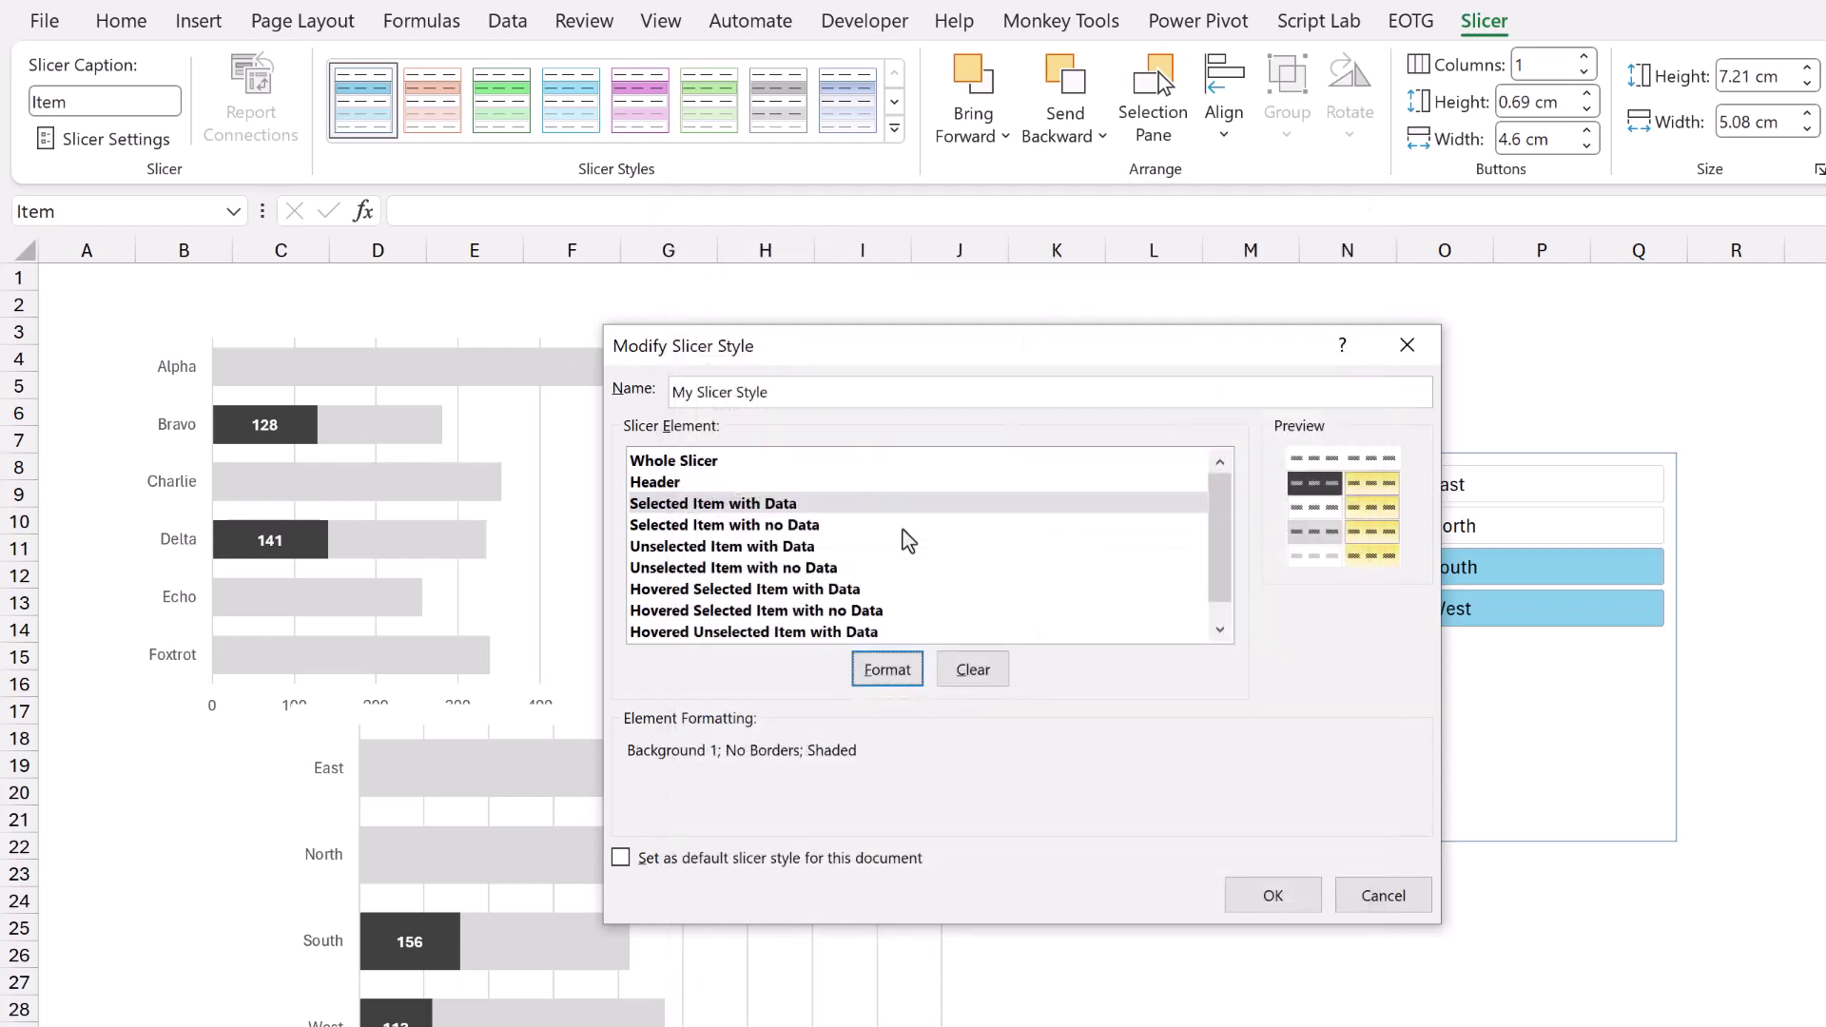
Give Unselected Item with Data no borders and a white fill, then save My Slicer Style.
{"action": "left_click", "coordinate": [796, 547]}
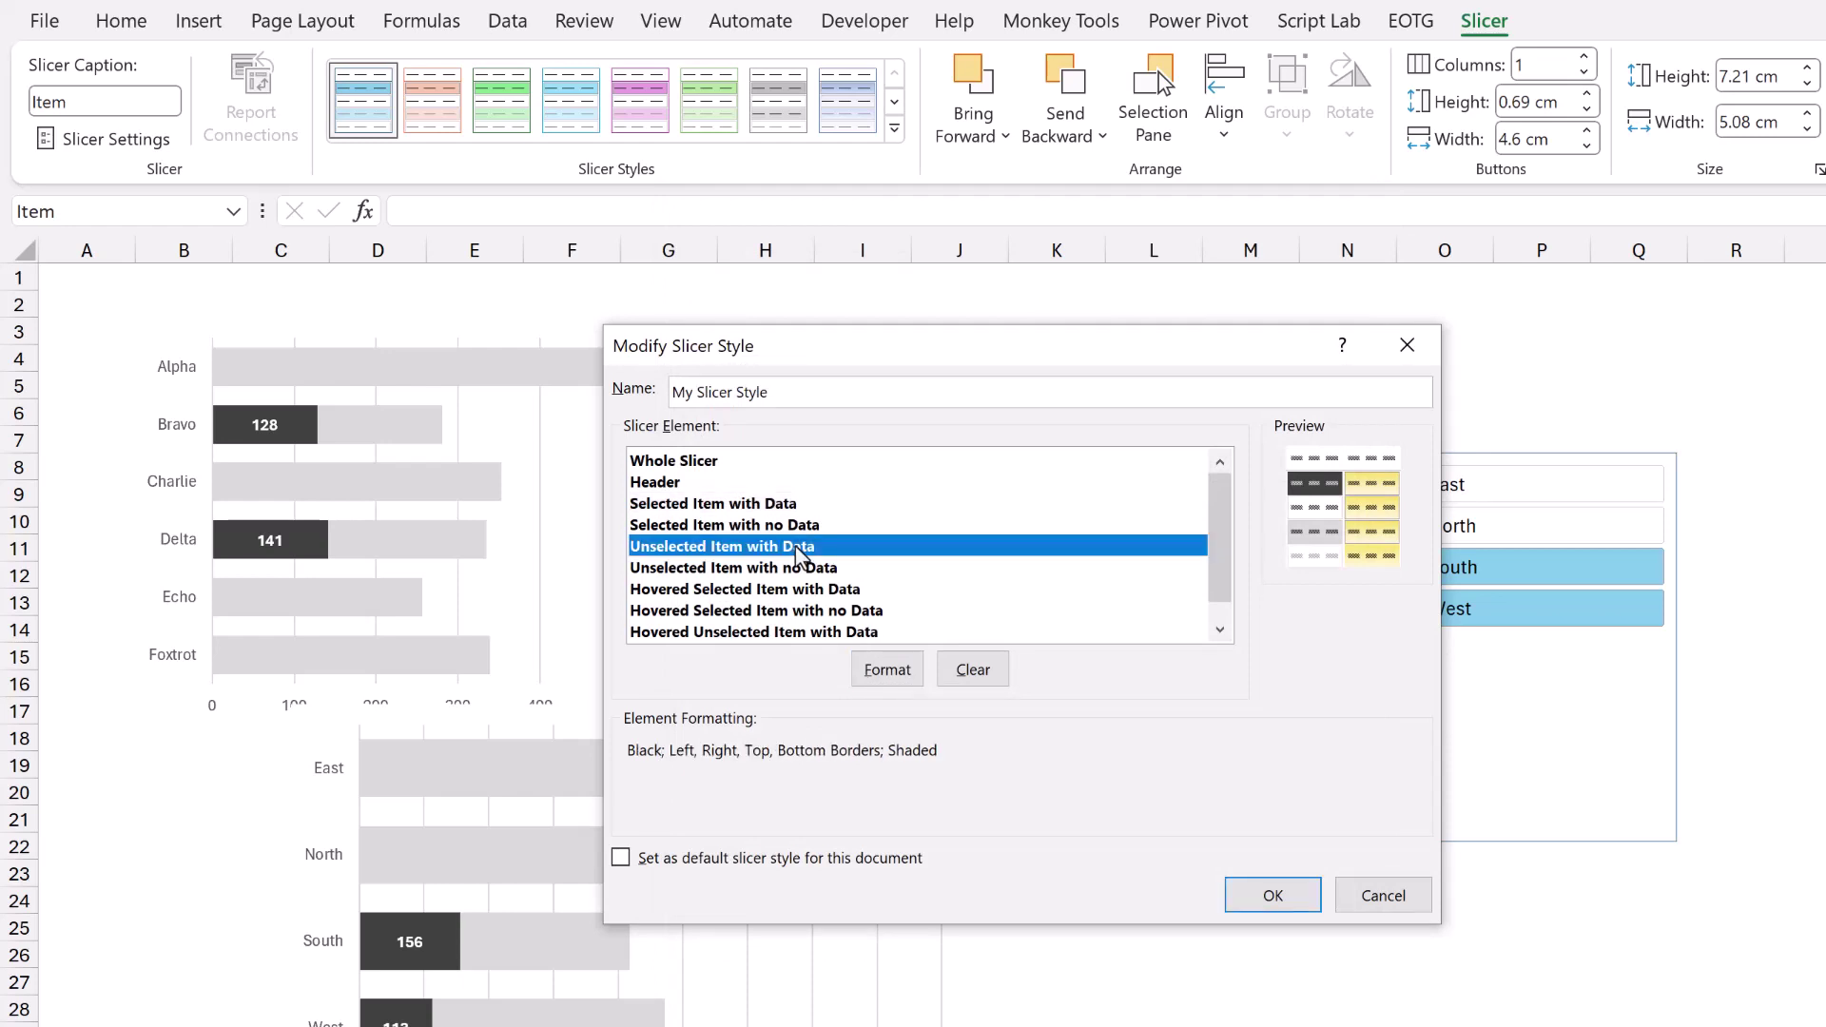
{"action": "left_click", "coordinate": [882, 673]}
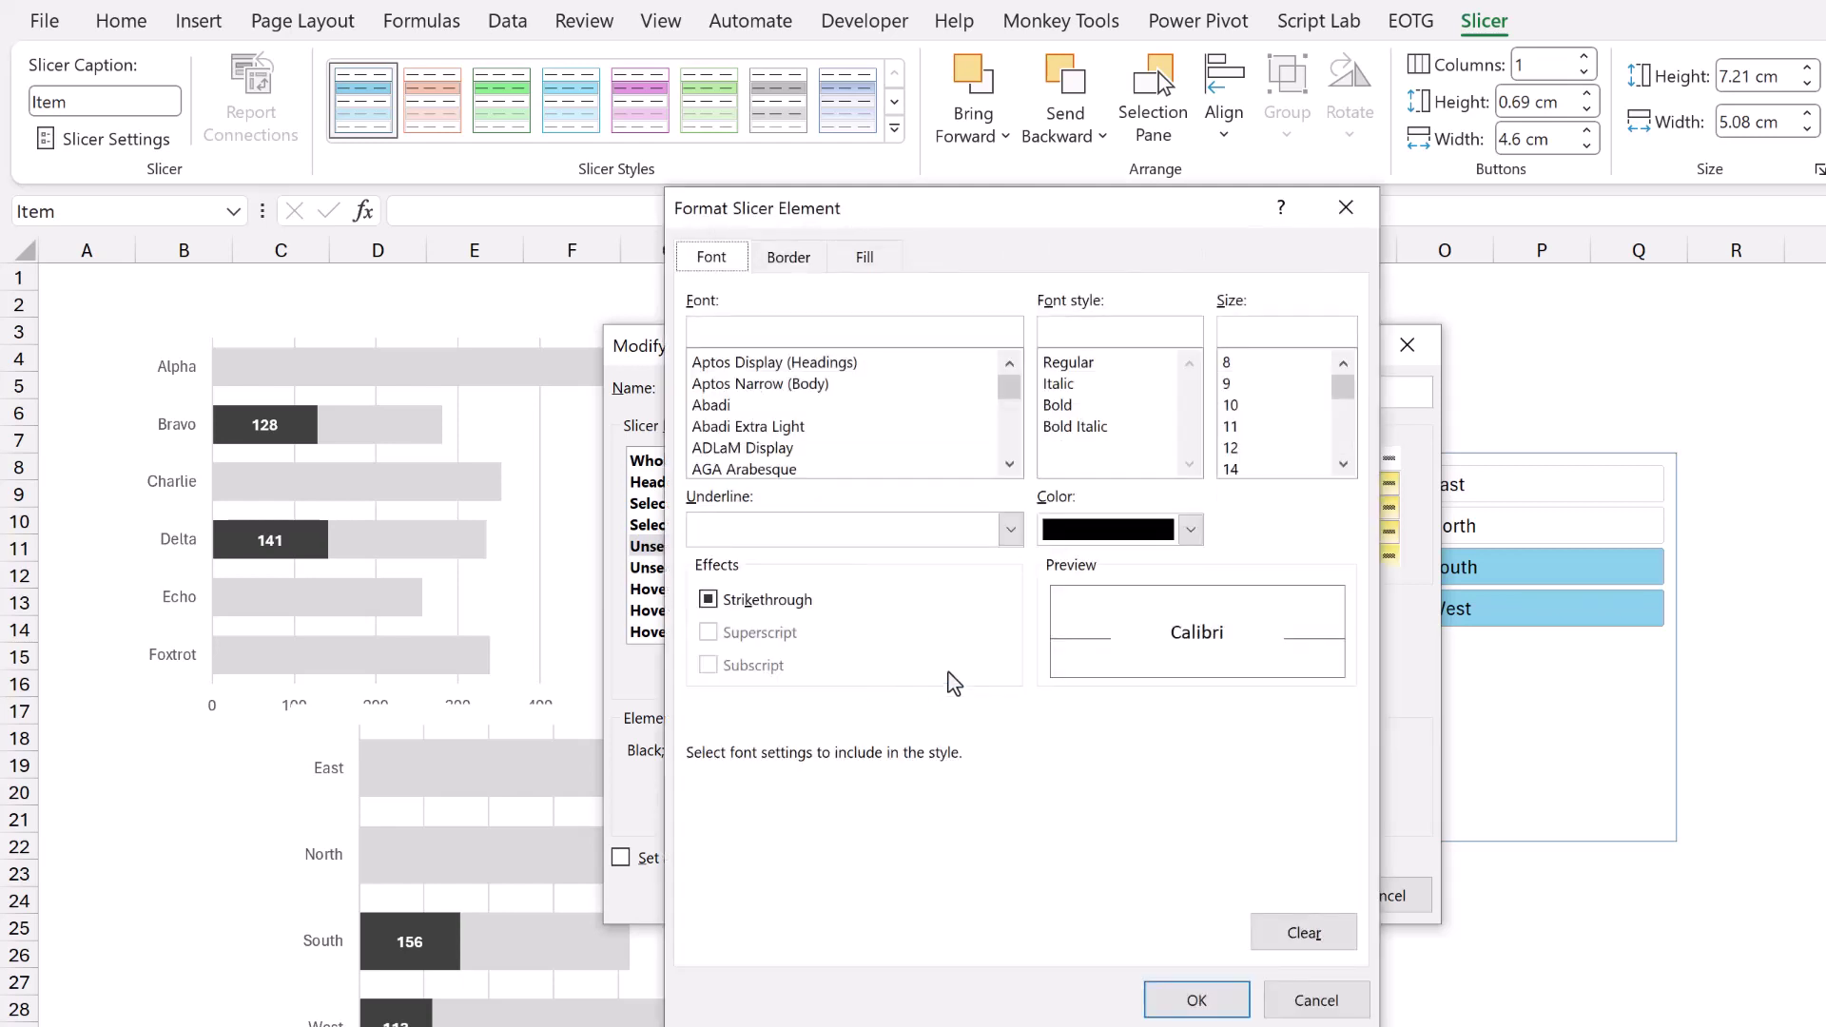
{"action": "left_click", "coordinate": [797, 259]}
{"action": "left_click", "coordinate": [990, 359]}
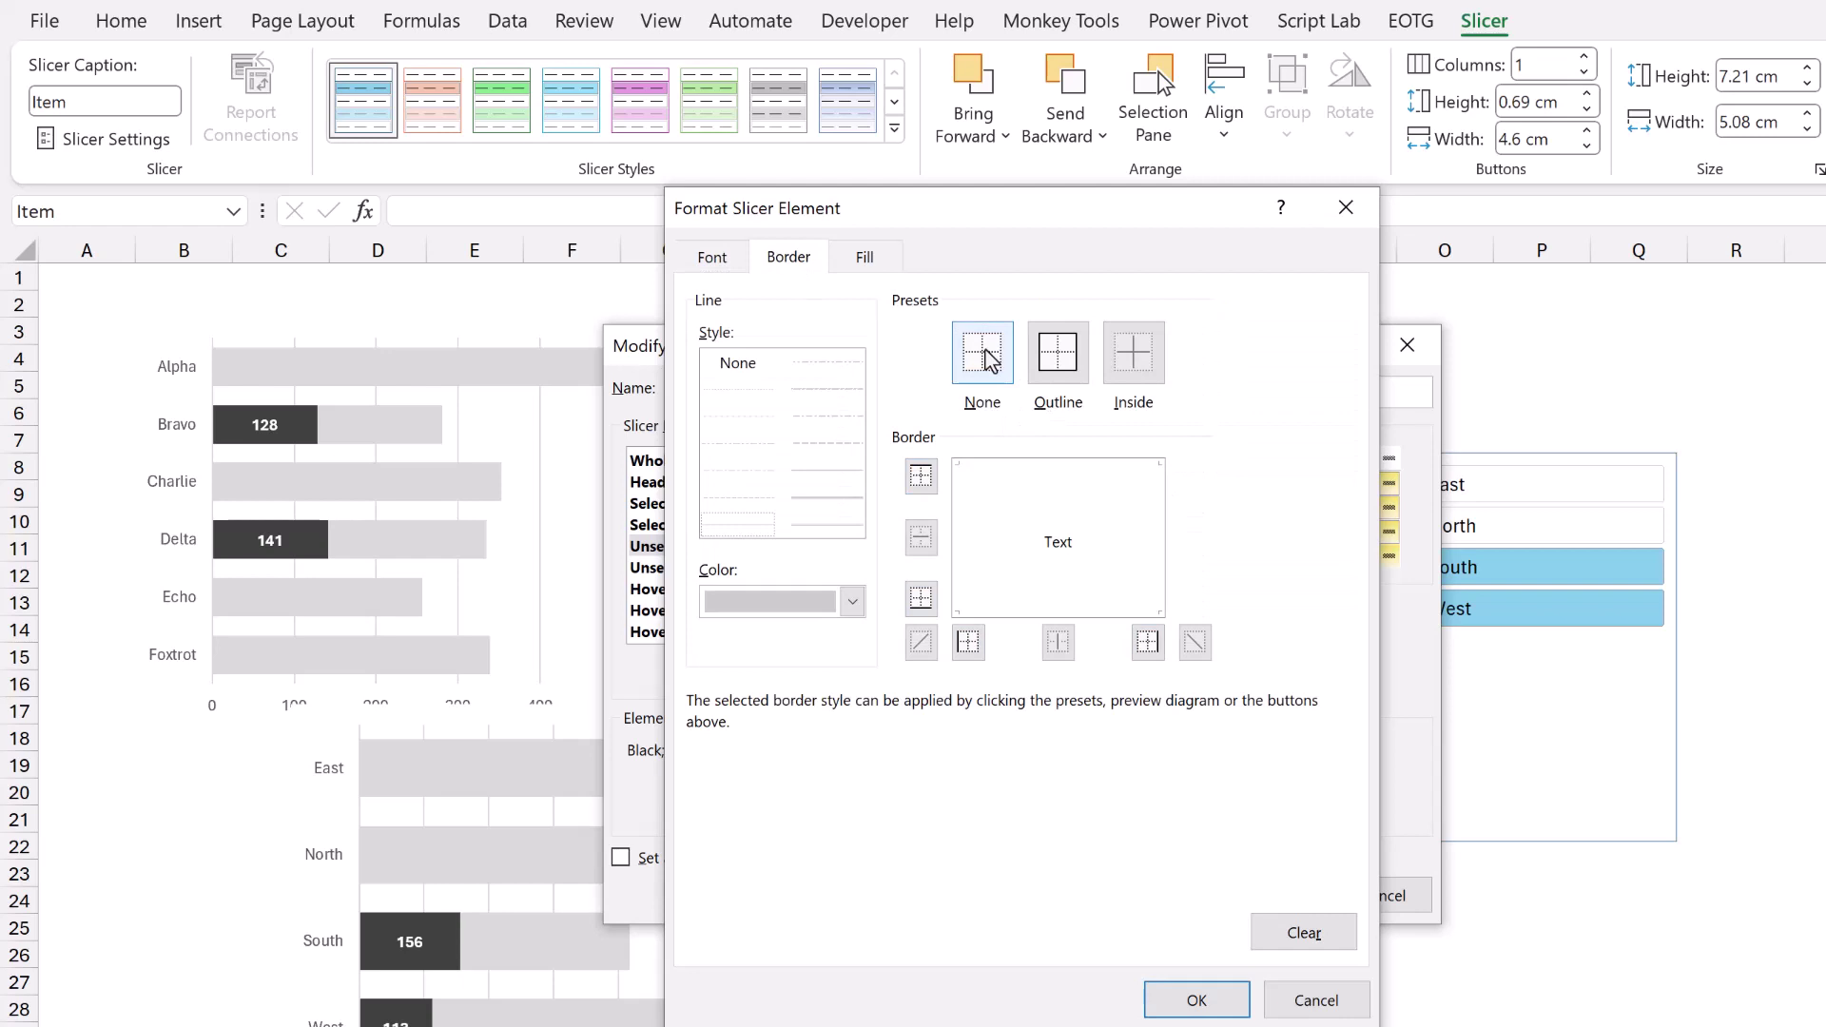
{"action": "left_click", "coordinate": [865, 259]}
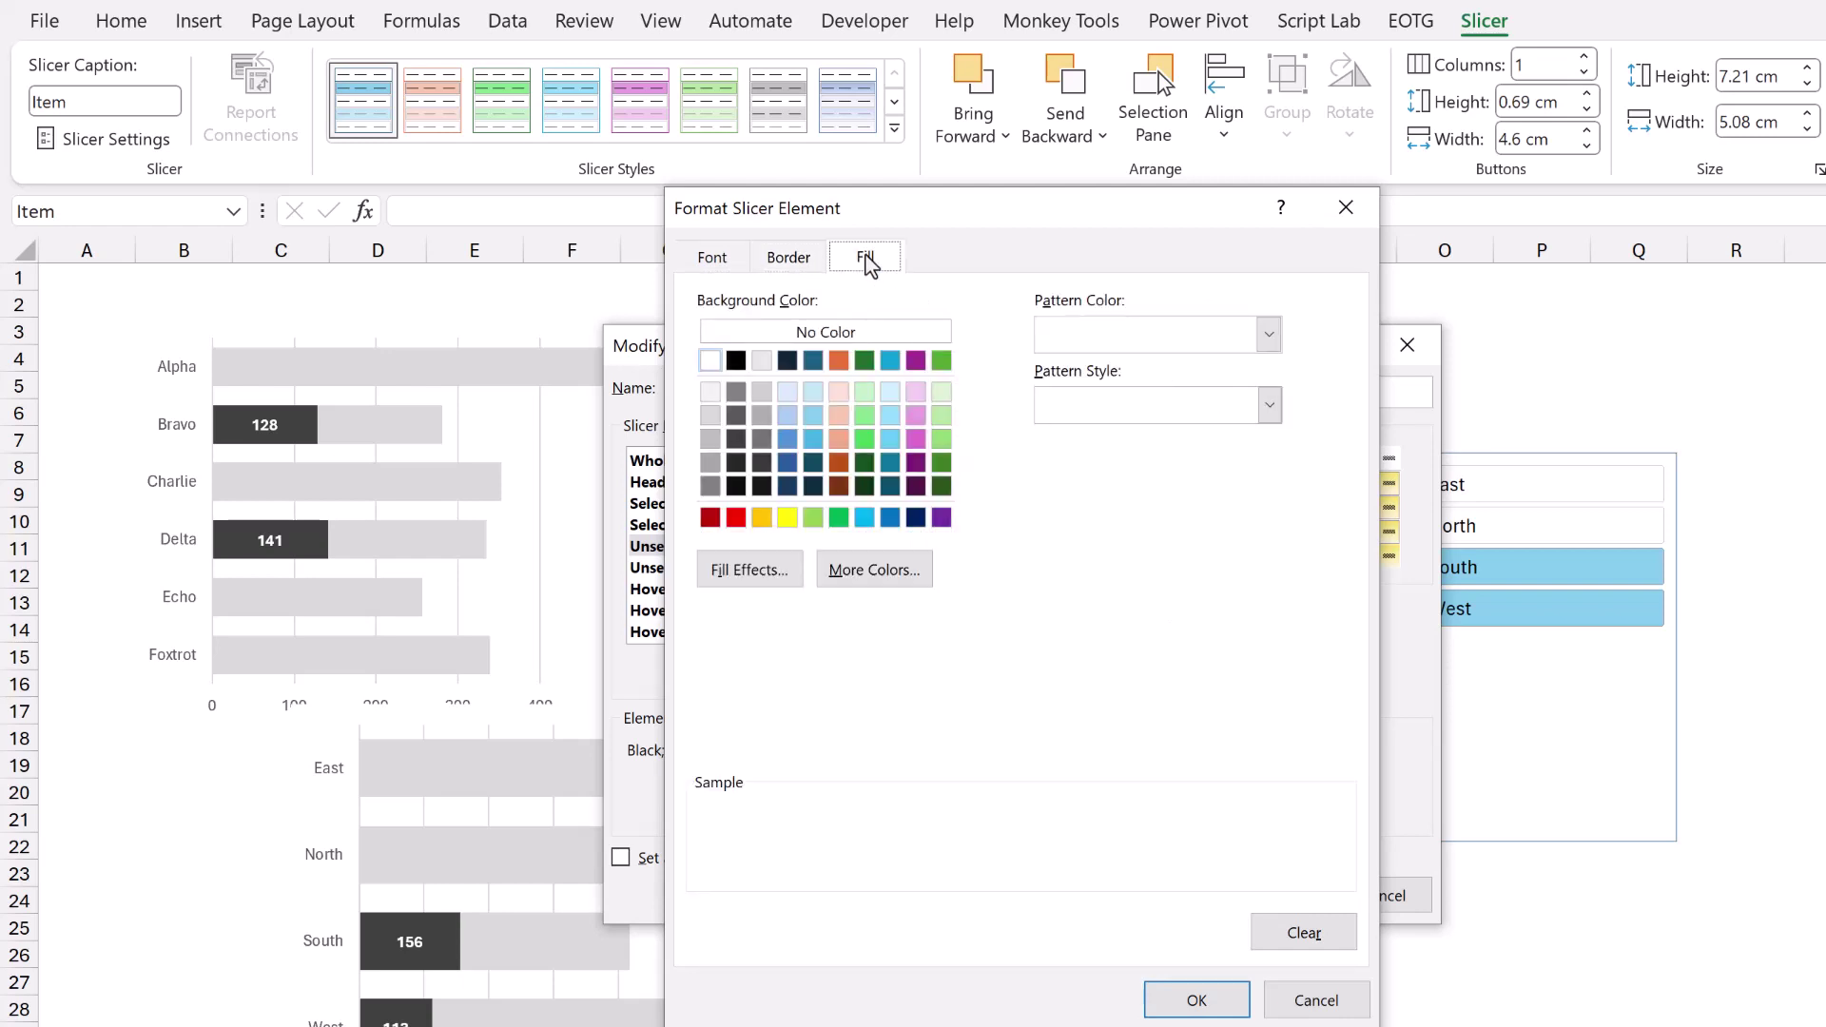
{"action": "left_click", "coordinate": [711, 361]}
{"action": "left_click", "coordinate": [1179, 1006]}
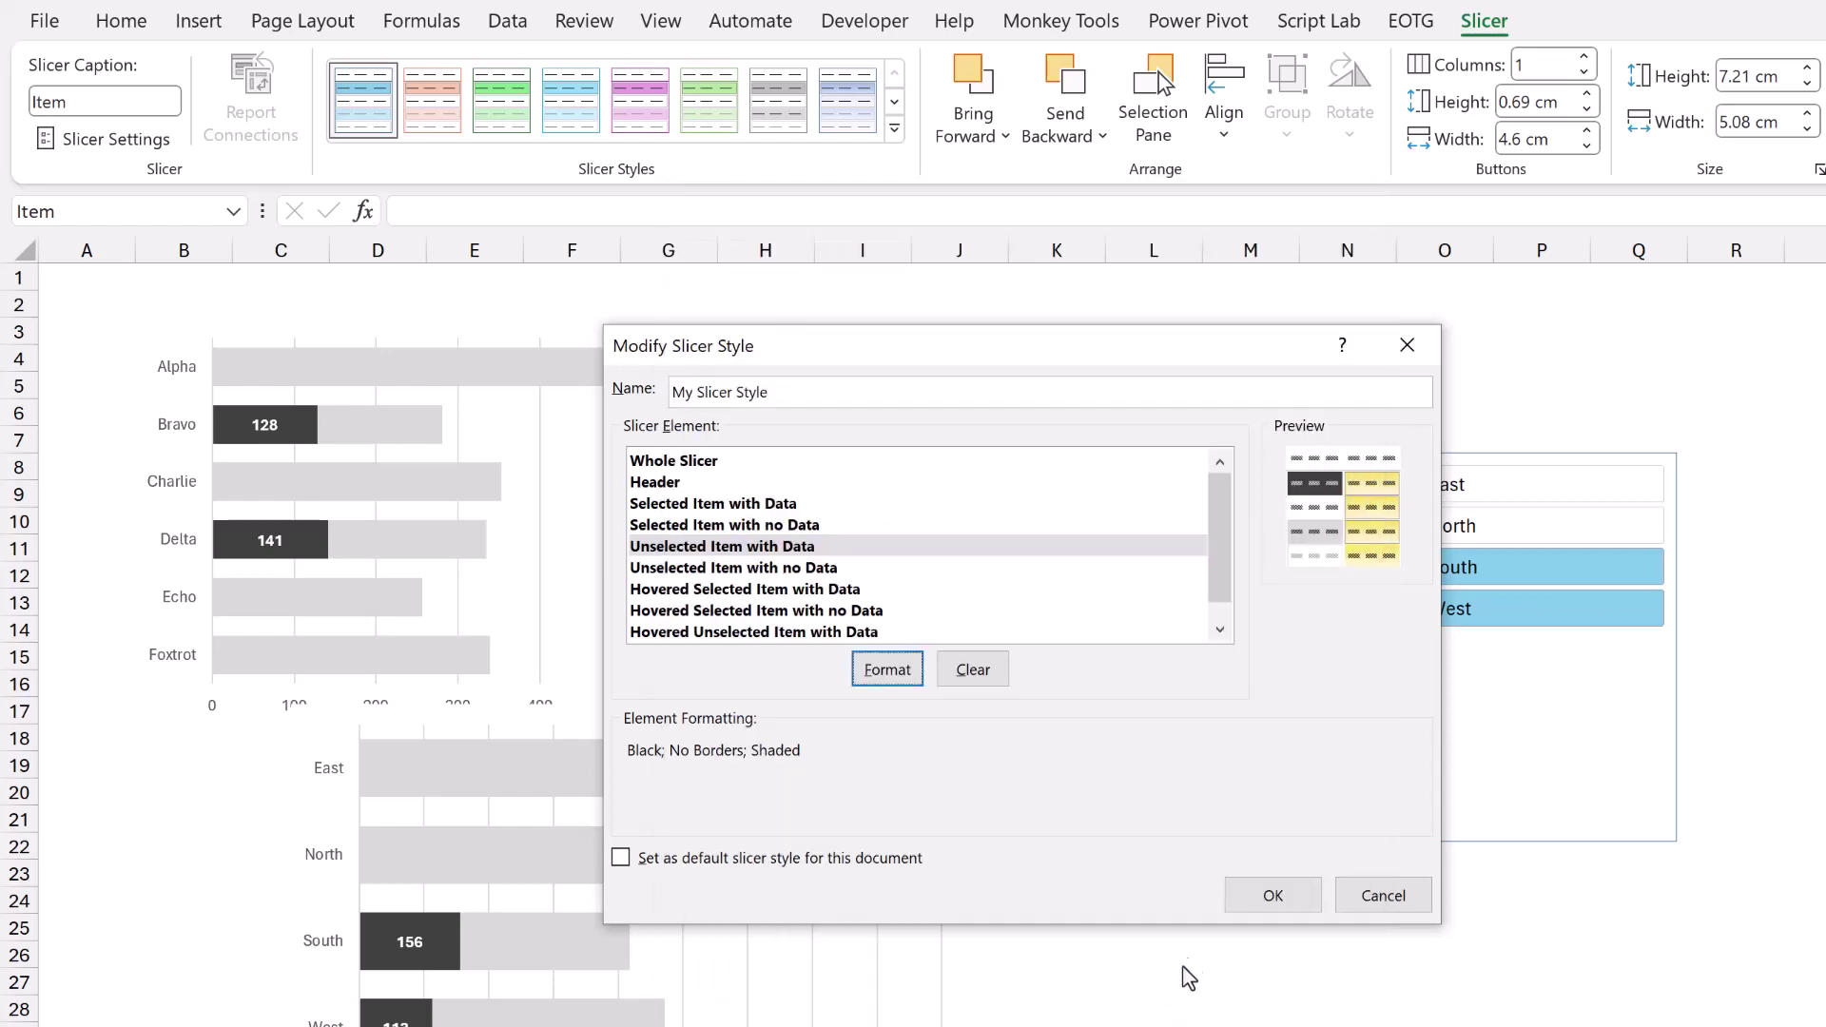
{"action": "left_click", "coordinate": [1268, 898]}
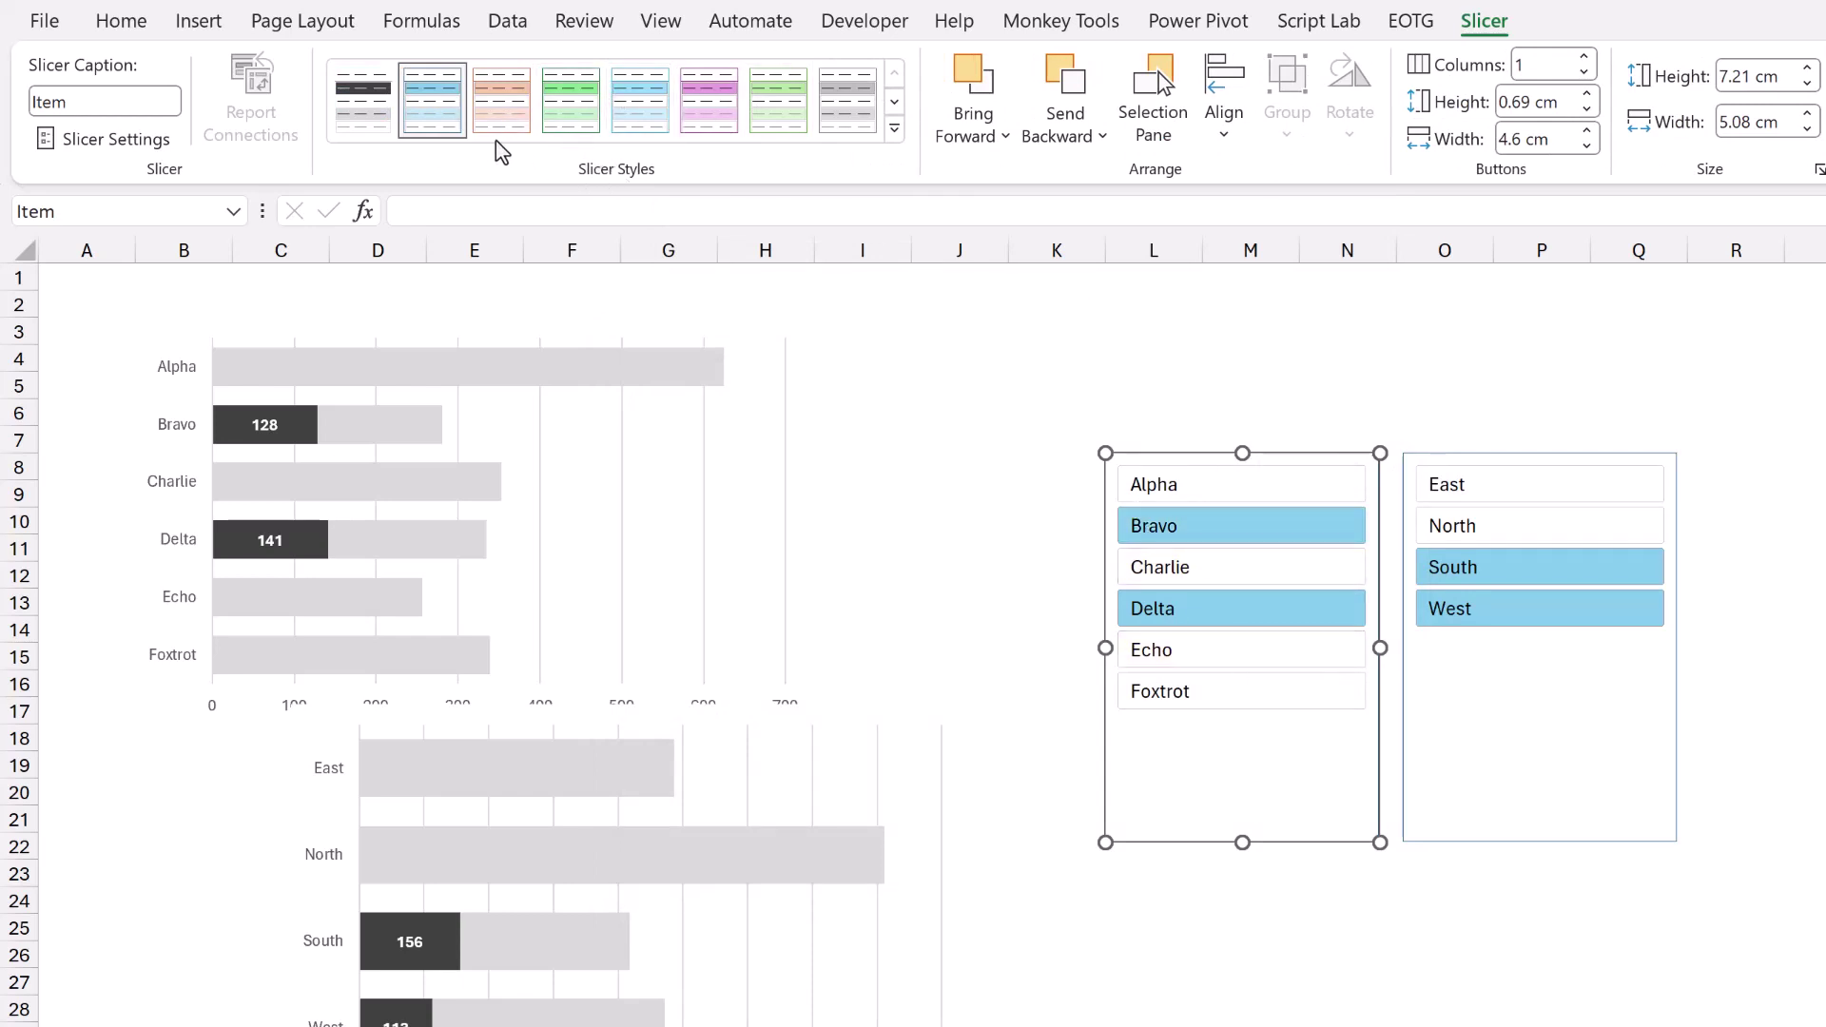
Apply My Slicer Style to the Item slicer and then to the Region slicer.
{"action": "left_click", "coordinate": [373, 112]}
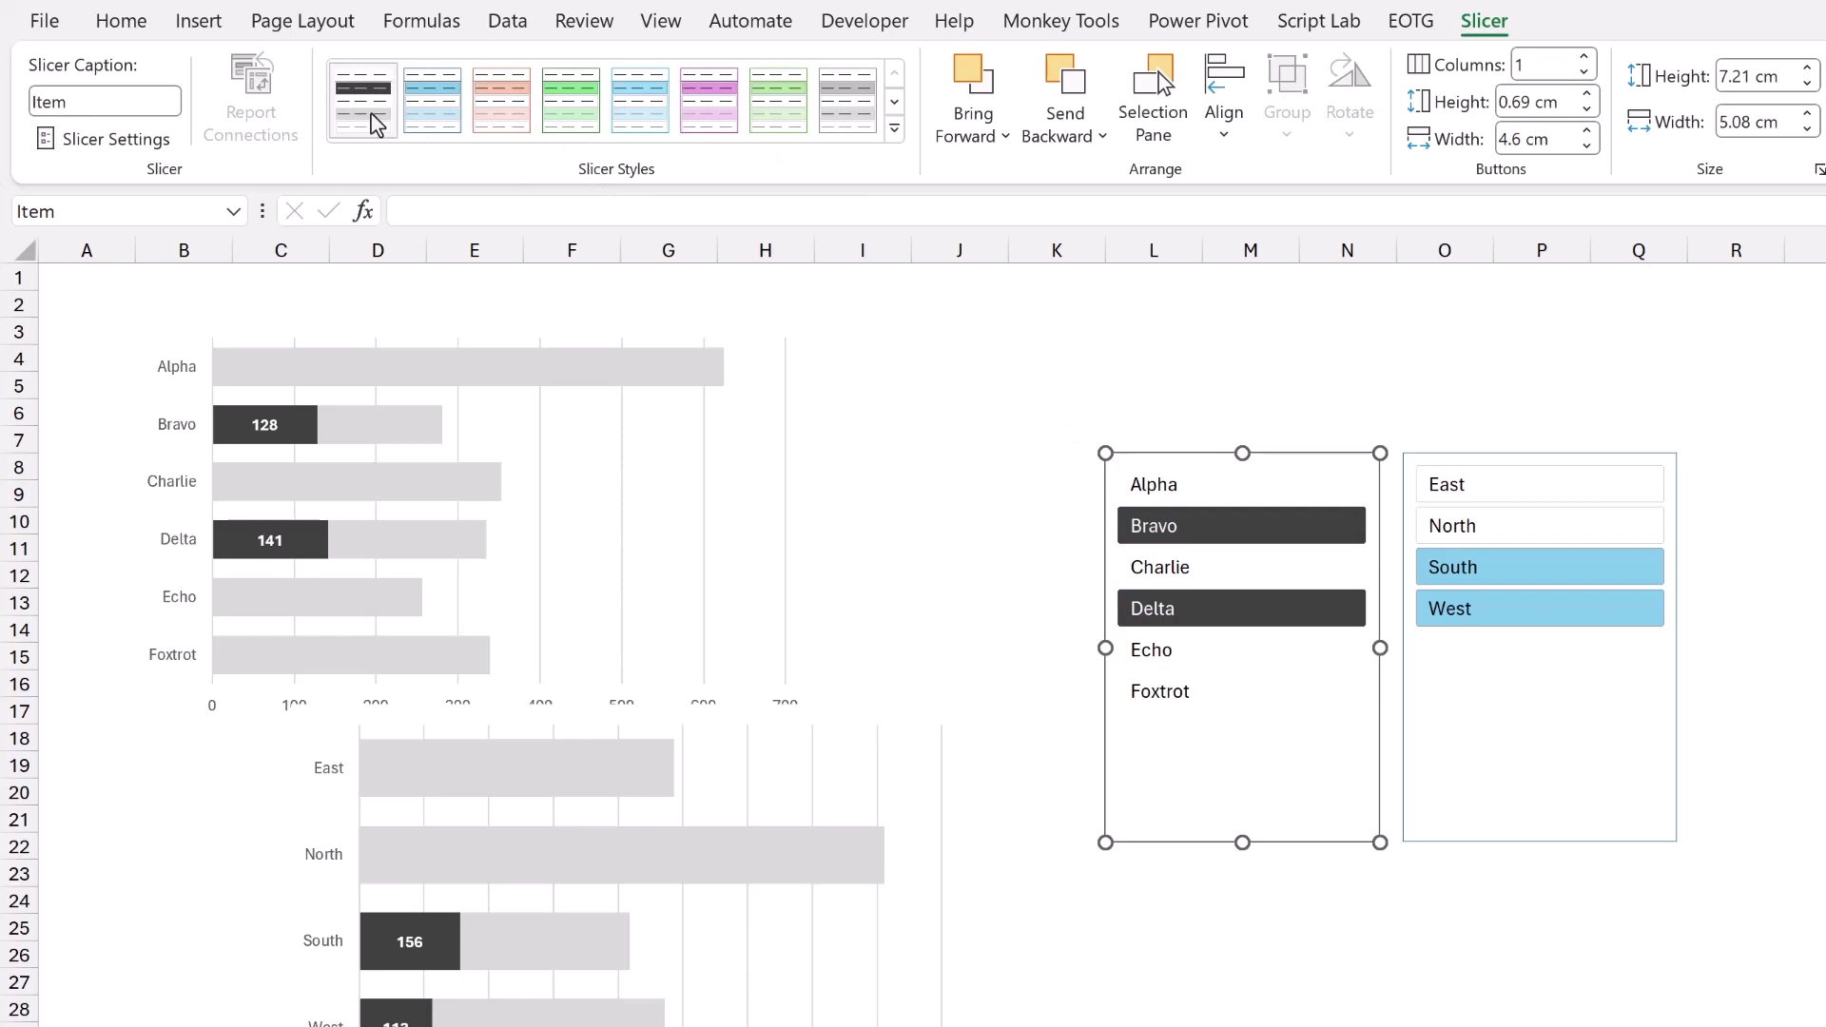
{"action": "left_click", "coordinate": [1509, 713]}
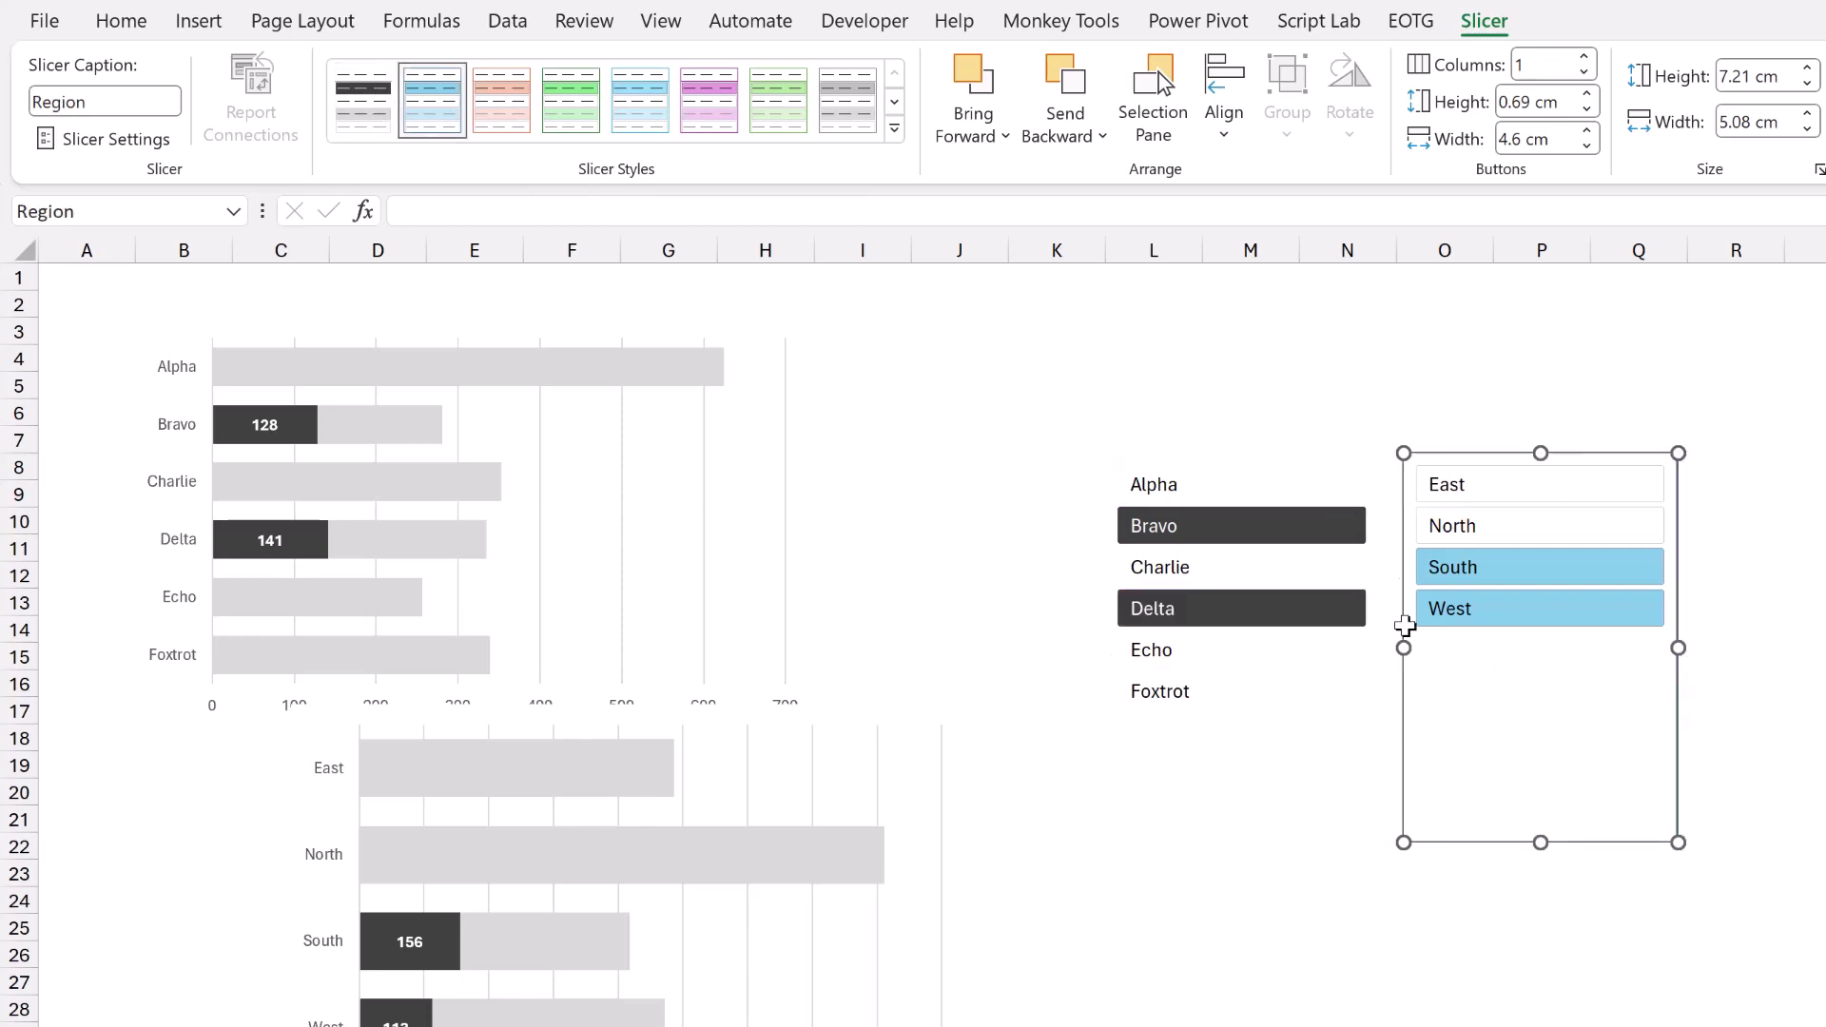
{"action": "left_click", "coordinate": [361, 122]}
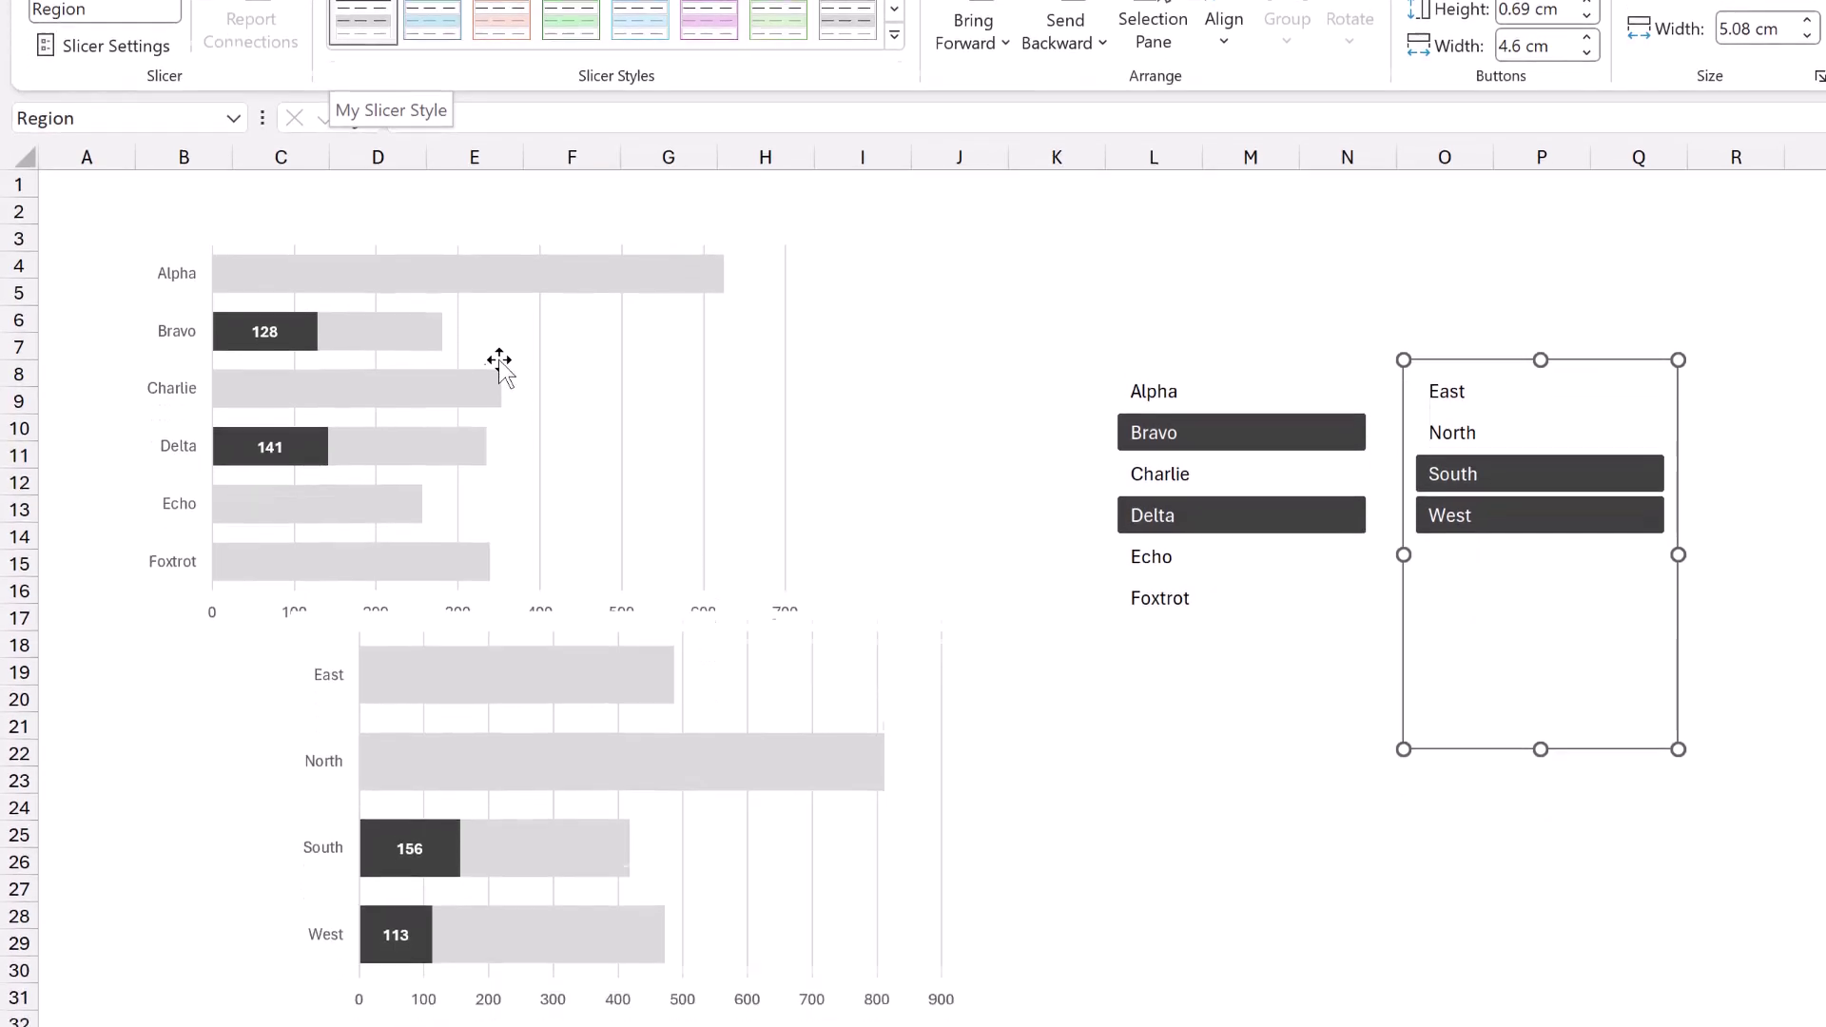
Move the Item slicer to the left of the top chart and narrow it to fit its labels.
{"action": "left_click_drag", "start_coordinate": [389, 140], "coordinate": [703, 219]}
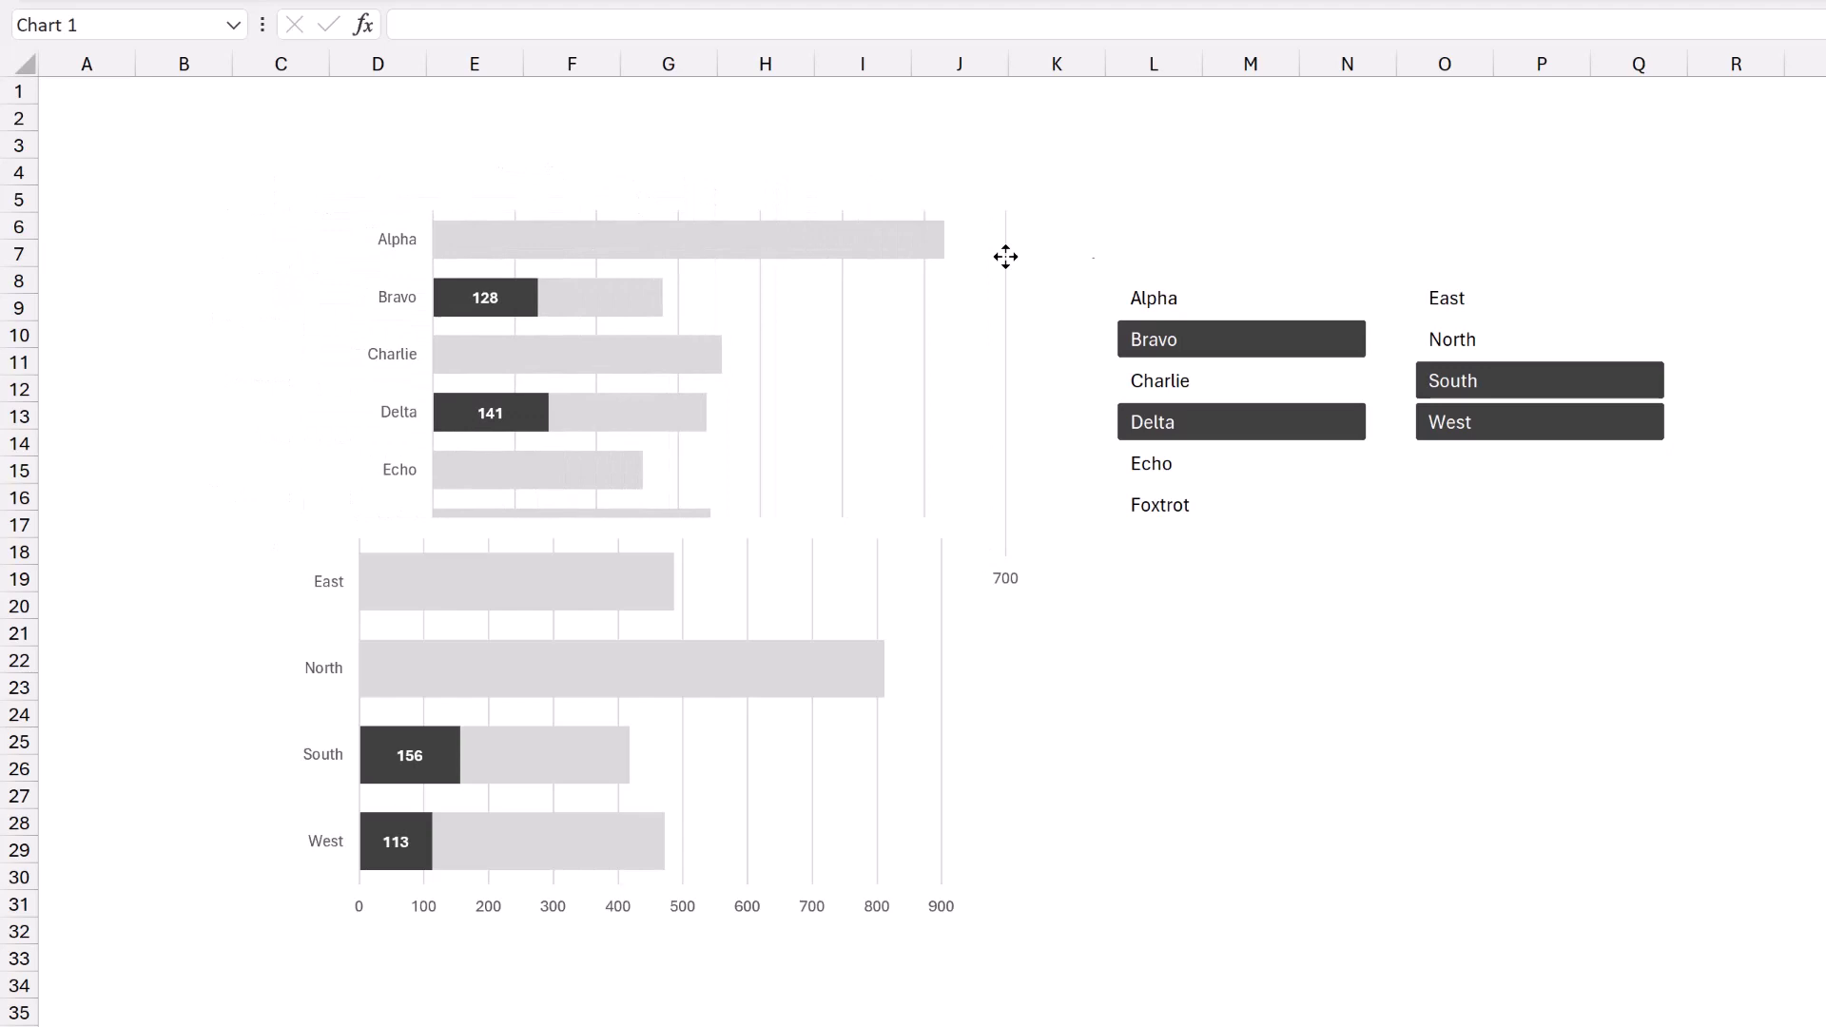
{"action": "left_click", "coordinate": [1306, 257]}
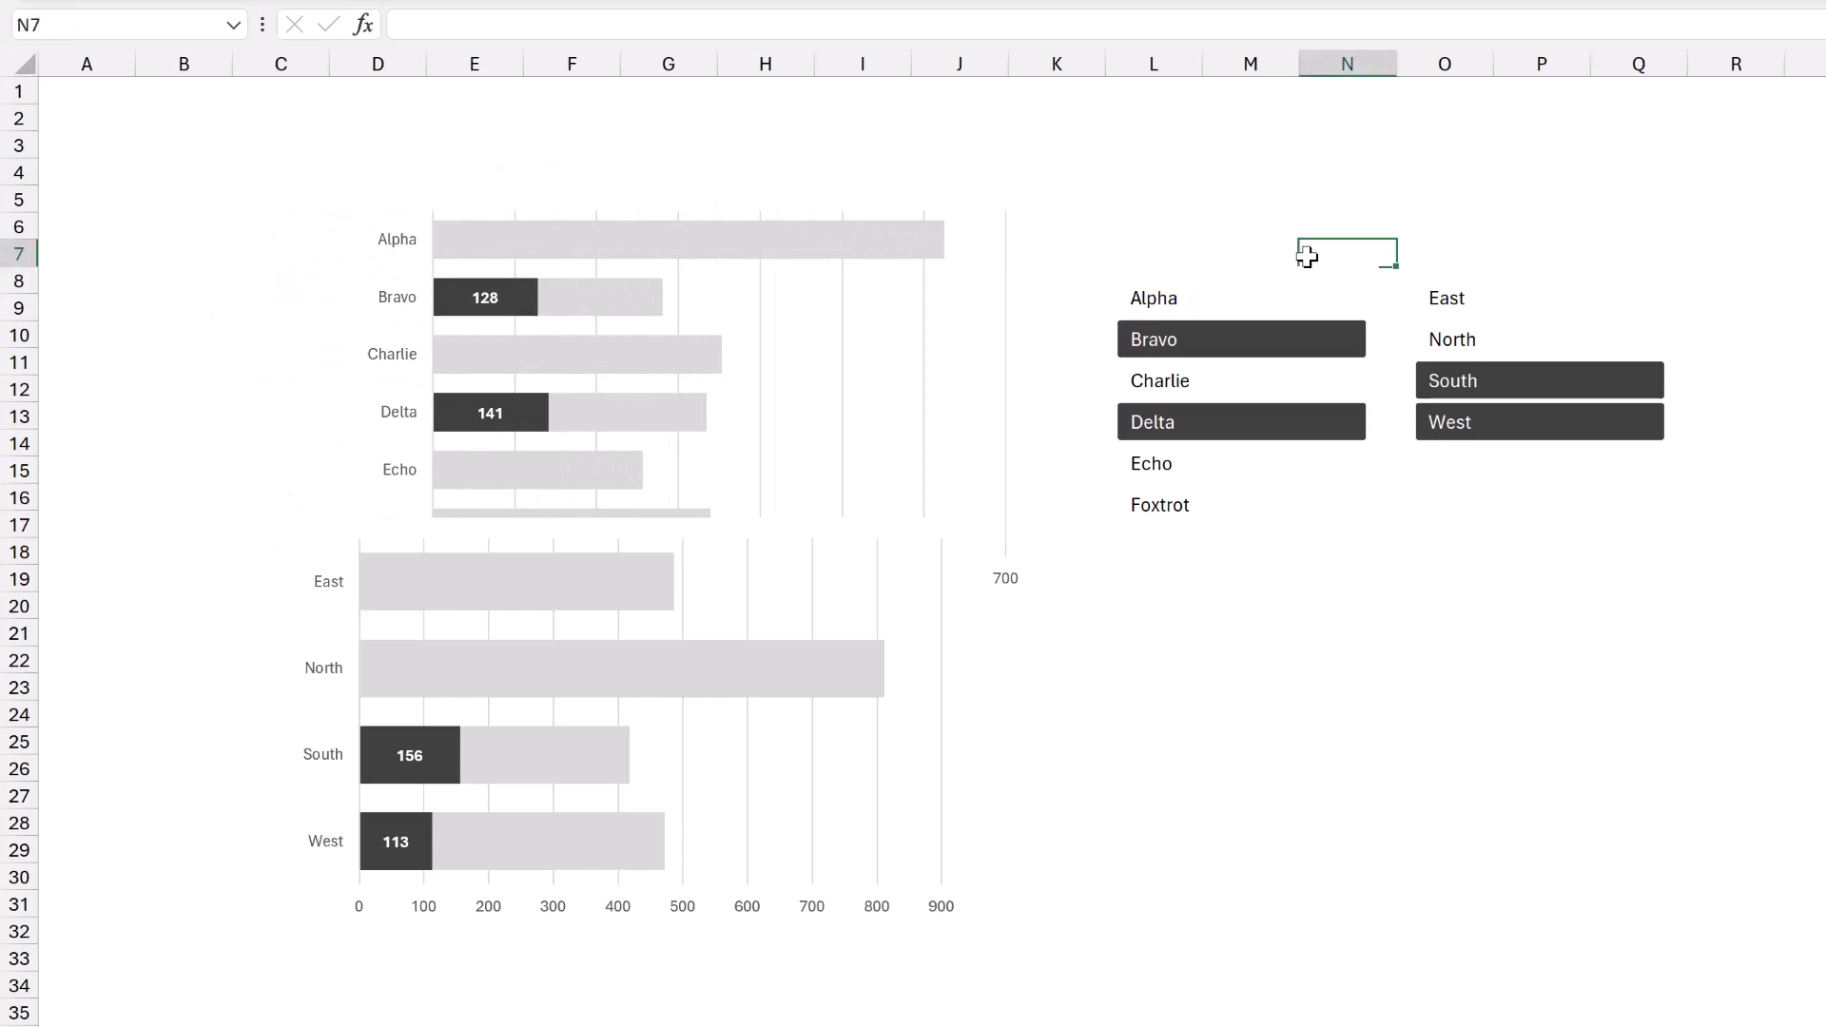
{"action": "left_click_drag", "start_coordinate": [1313, 274], "coordinate": [261, 142]}
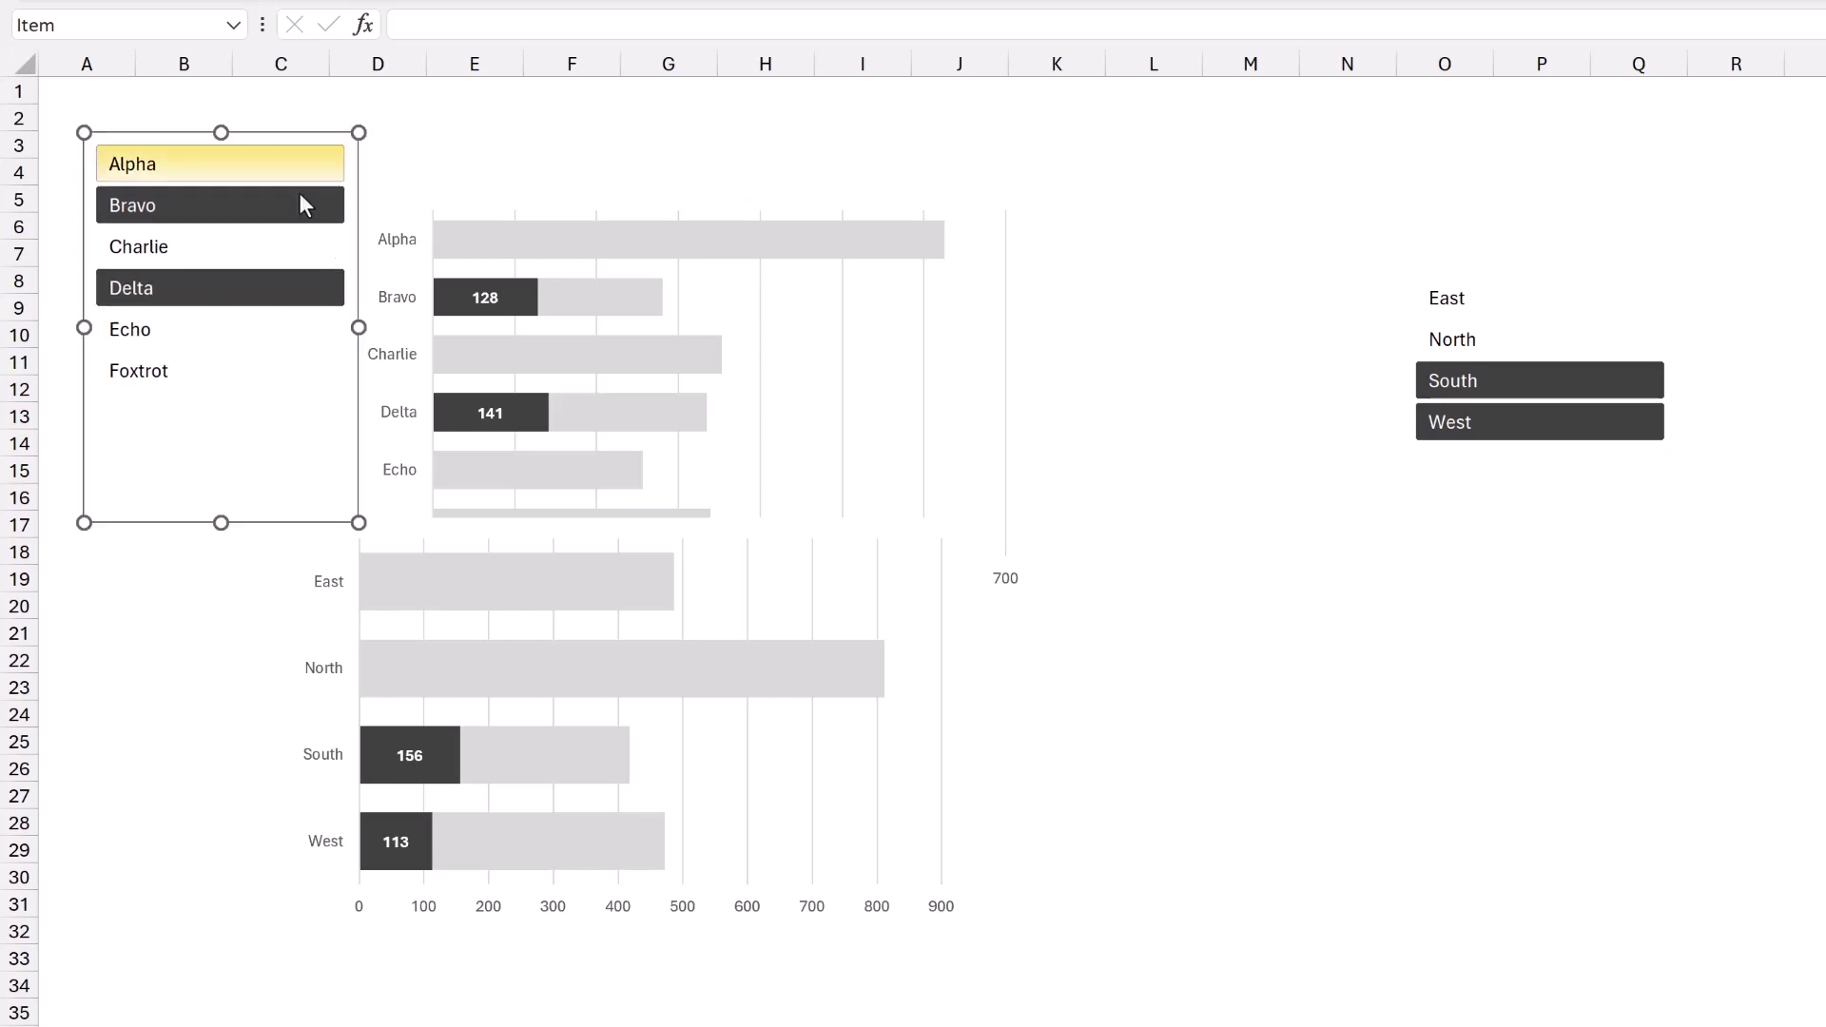
{"action": "left_click_drag", "start_coordinate": [359, 328], "coordinate": [202, 323]}
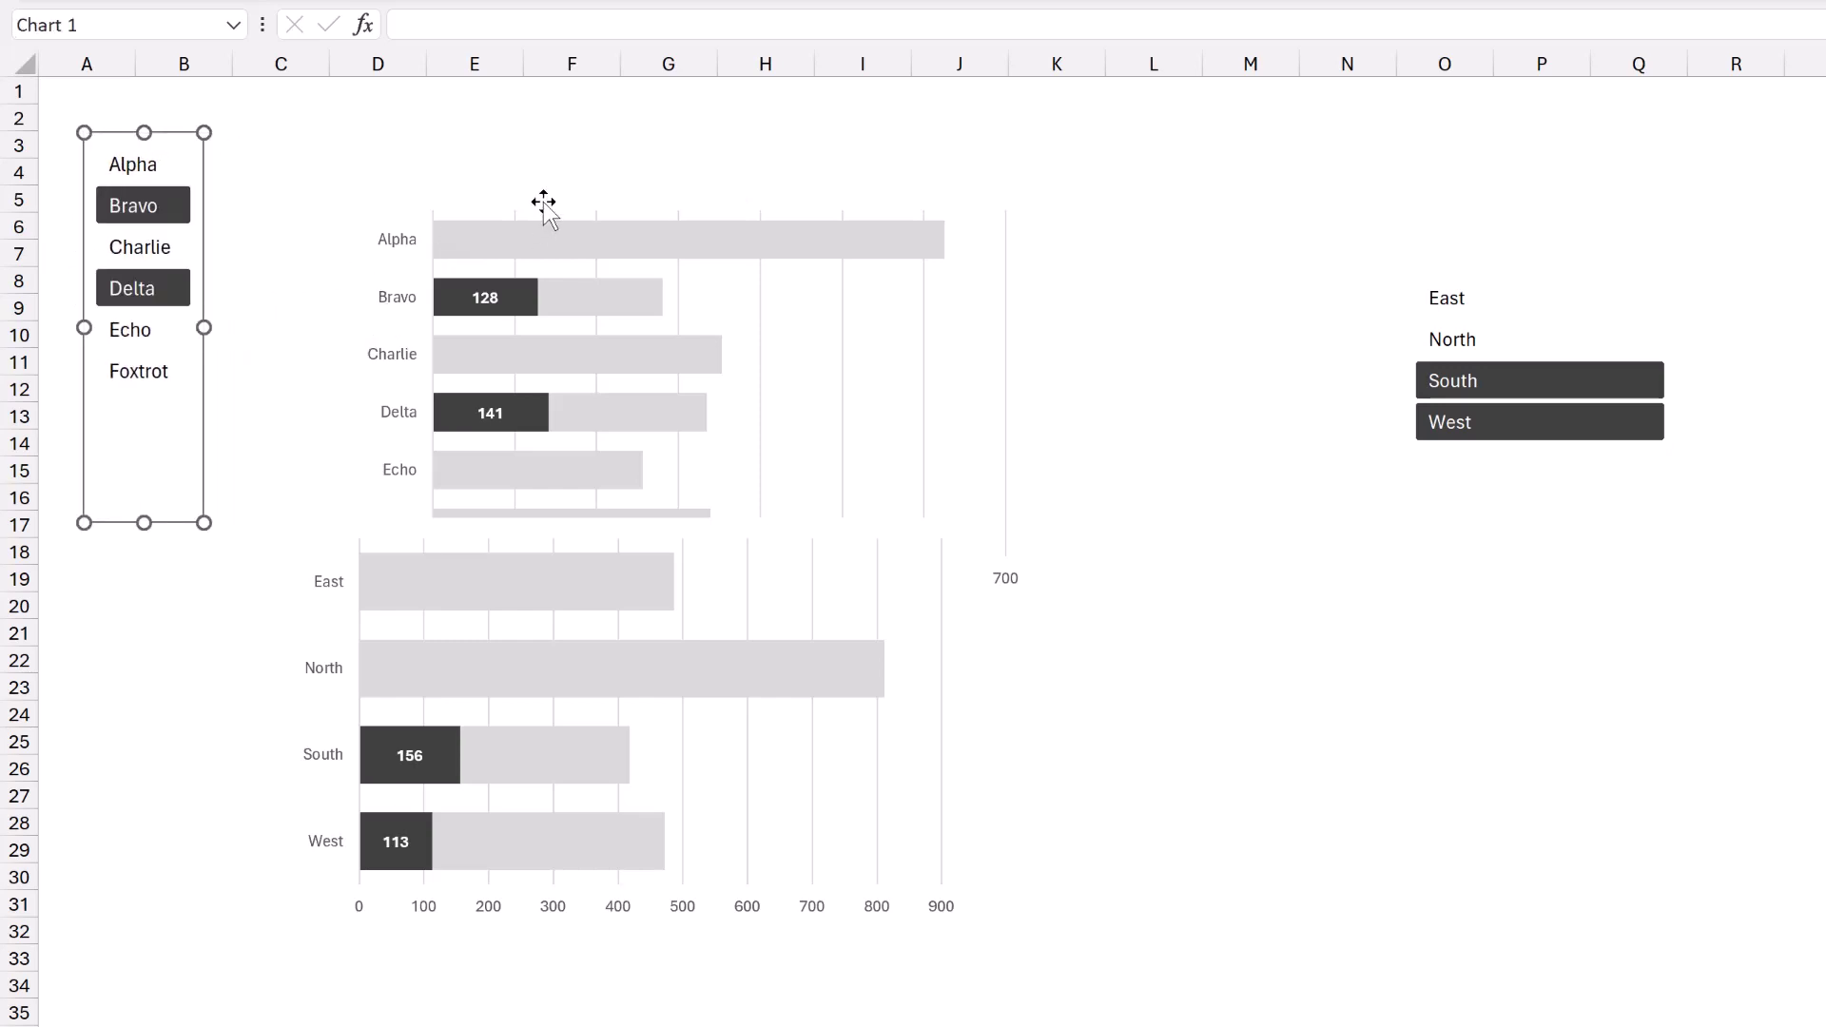
Reposition, shorten and narrow the item chart so its bars align with the Alpha–Foxtrot buttons.
{"action": "left_click_drag", "start_coordinate": [544, 203], "coordinate": [342, 118]}
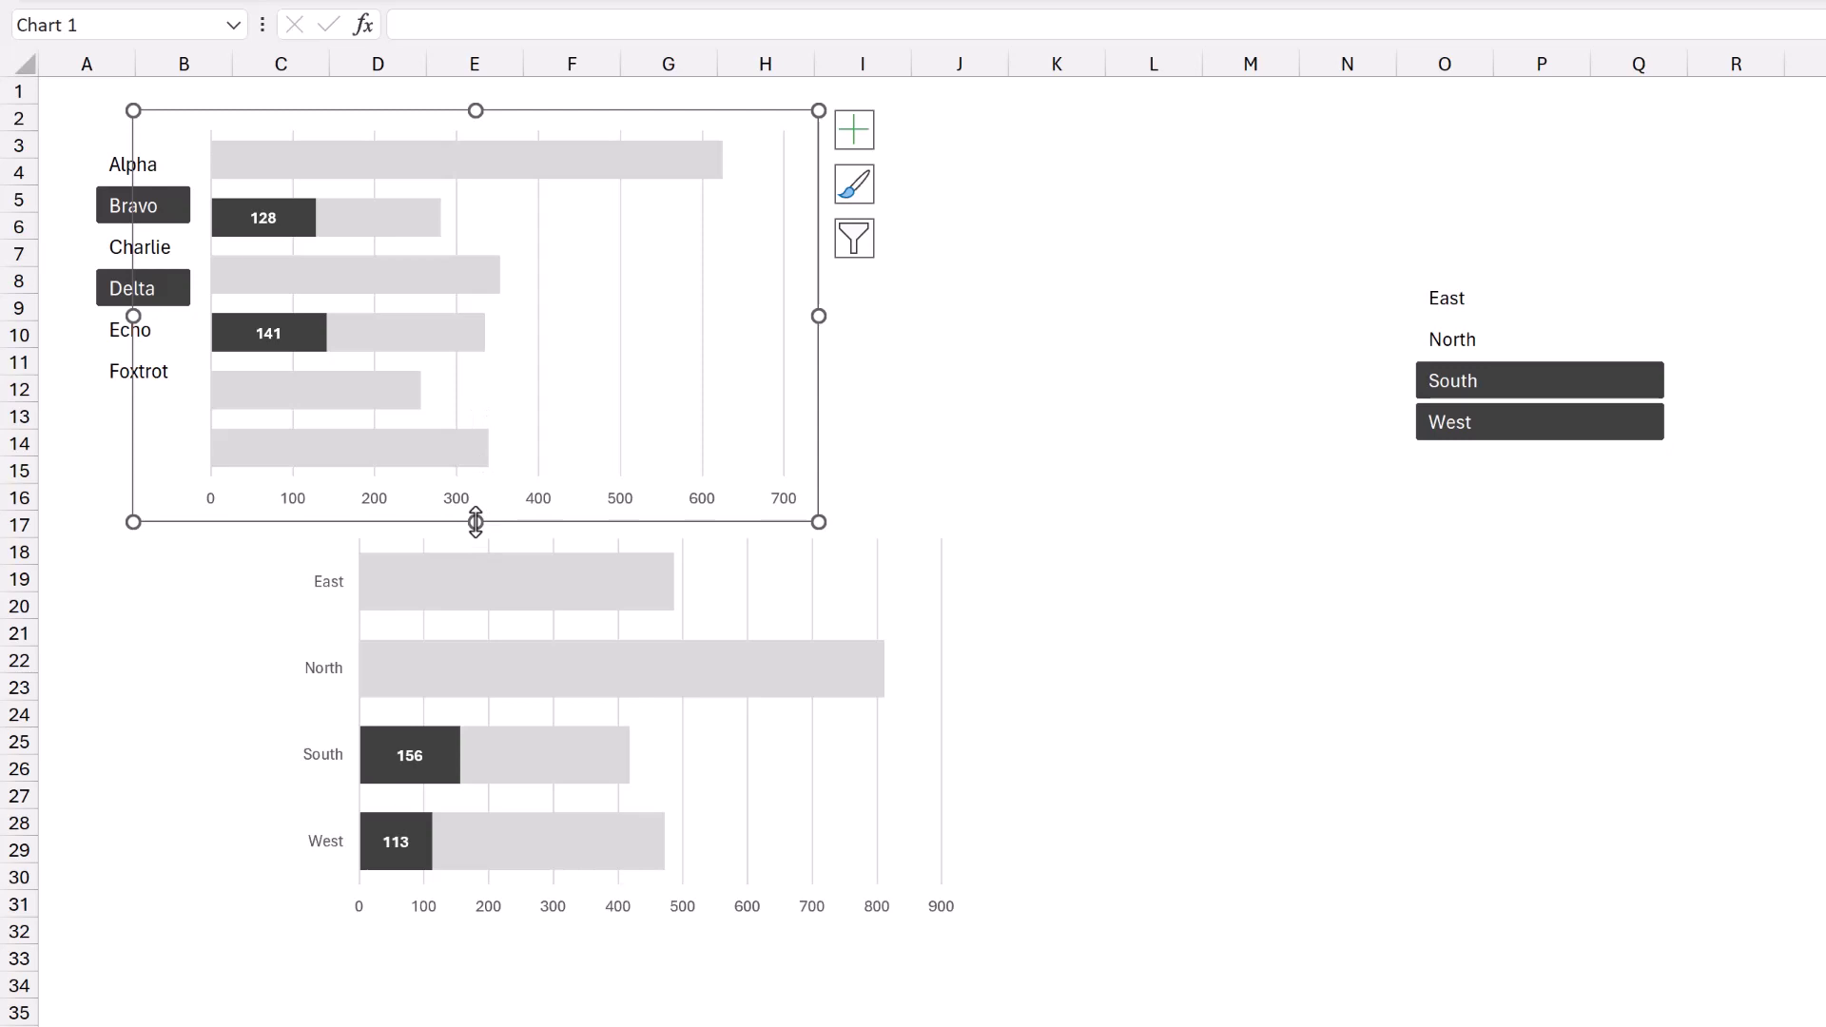
{"action": "left_click_drag", "start_coordinate": [473, 527], "coordinate": [476, 446]}
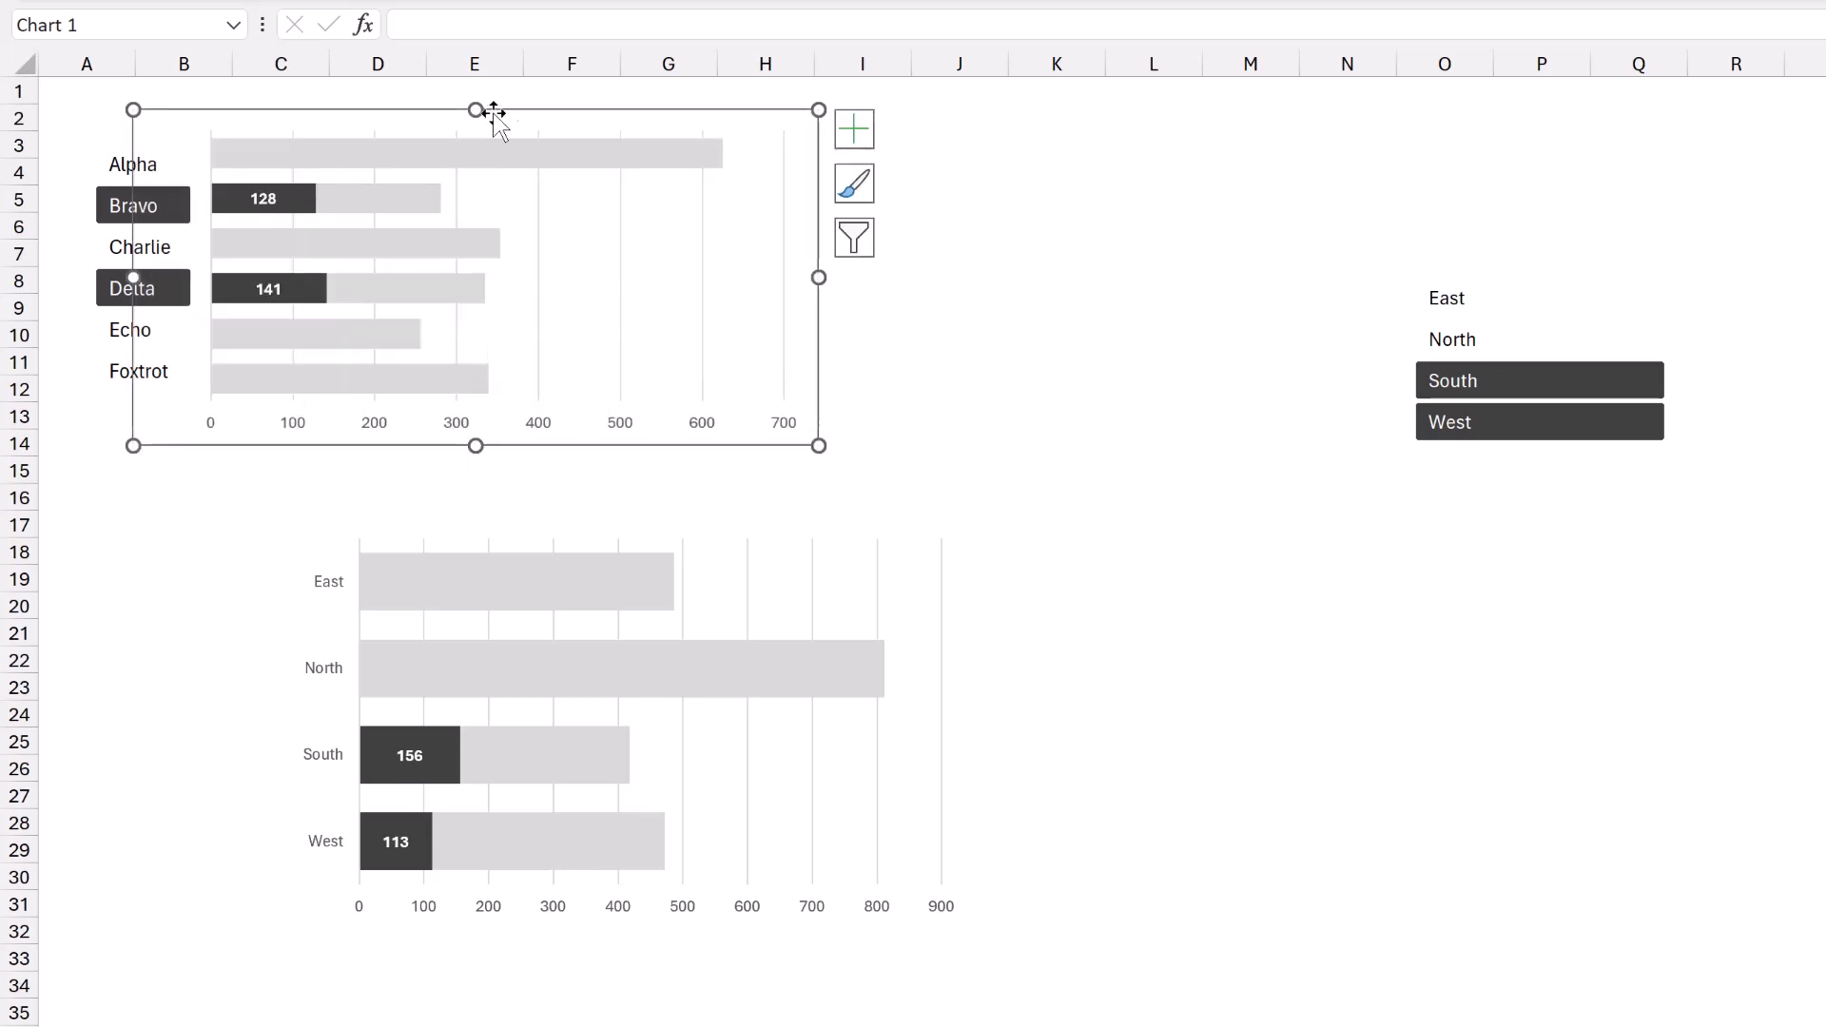
{"action": "left_click_drag", "start_coordinate": [522, 123], "coordinate": [522, 128]}
{"action": "left_click_drag", "start_coordinate": [477, 452], "coordinate": [477, 439]}
{"action": "left_click", "coordinate": [172, 570]}
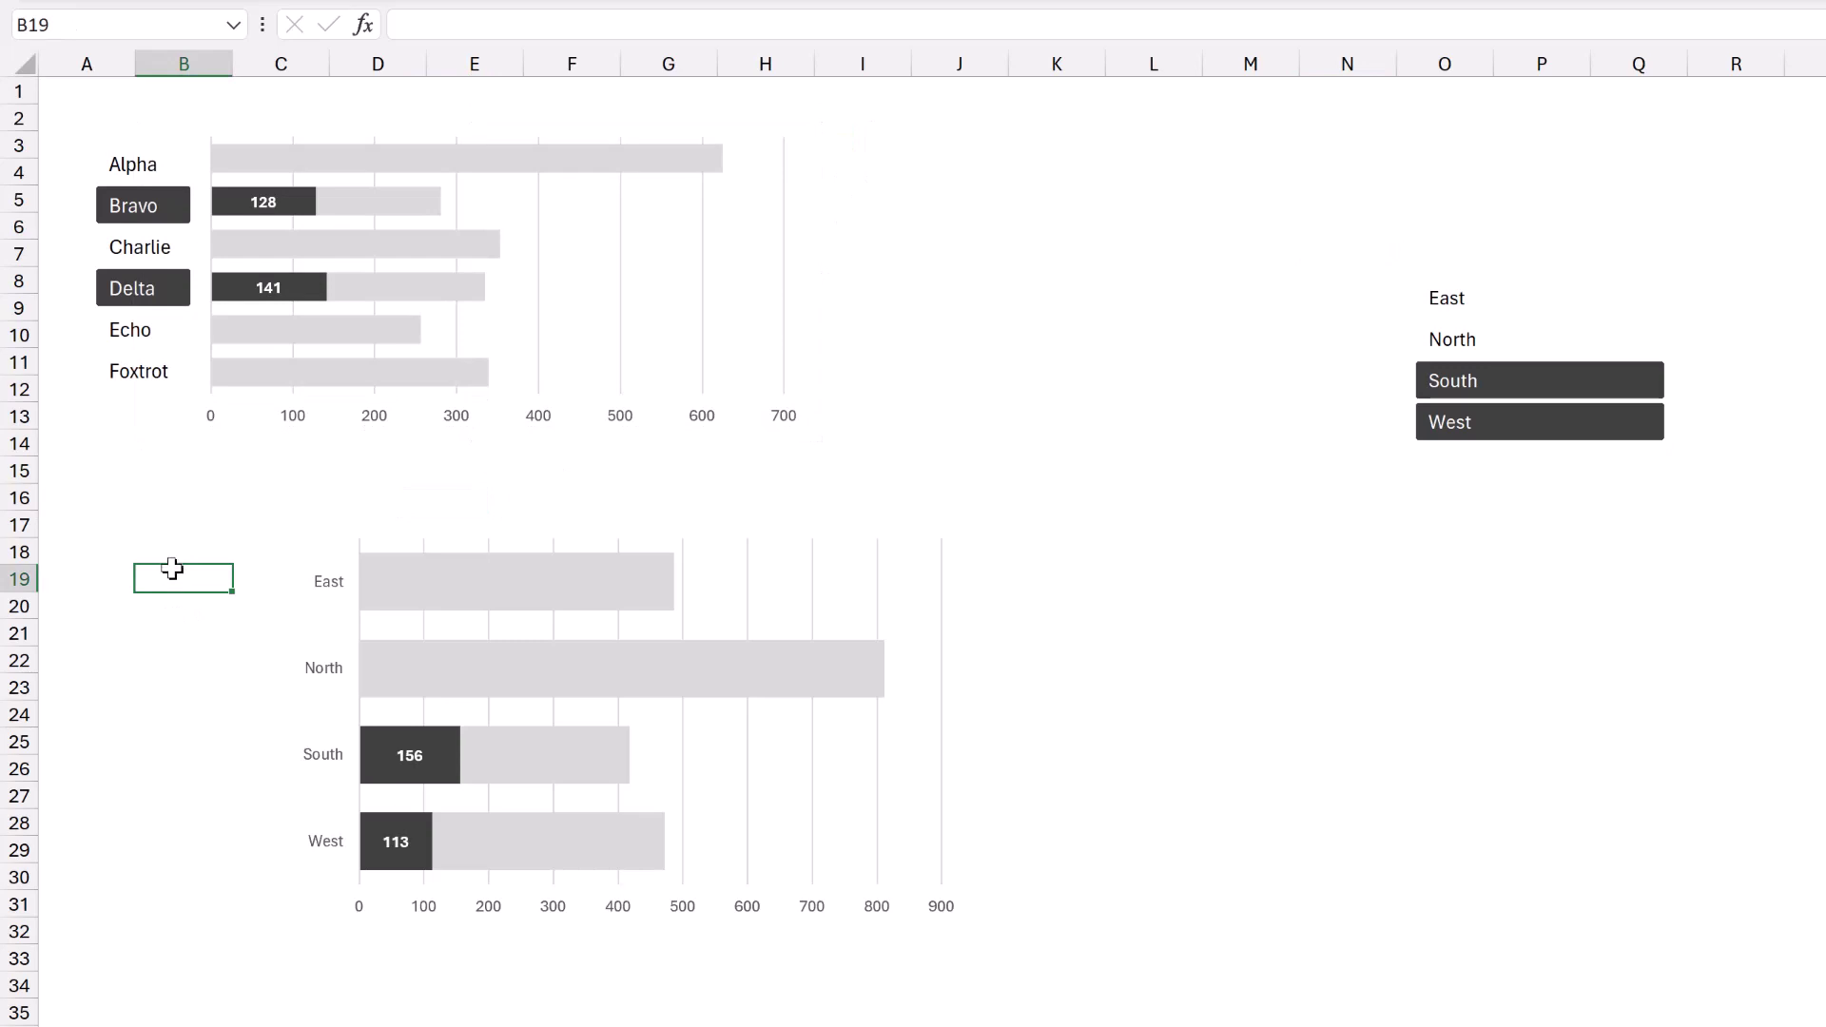
{"action": "left_click", "coordinate": [190, 143]}
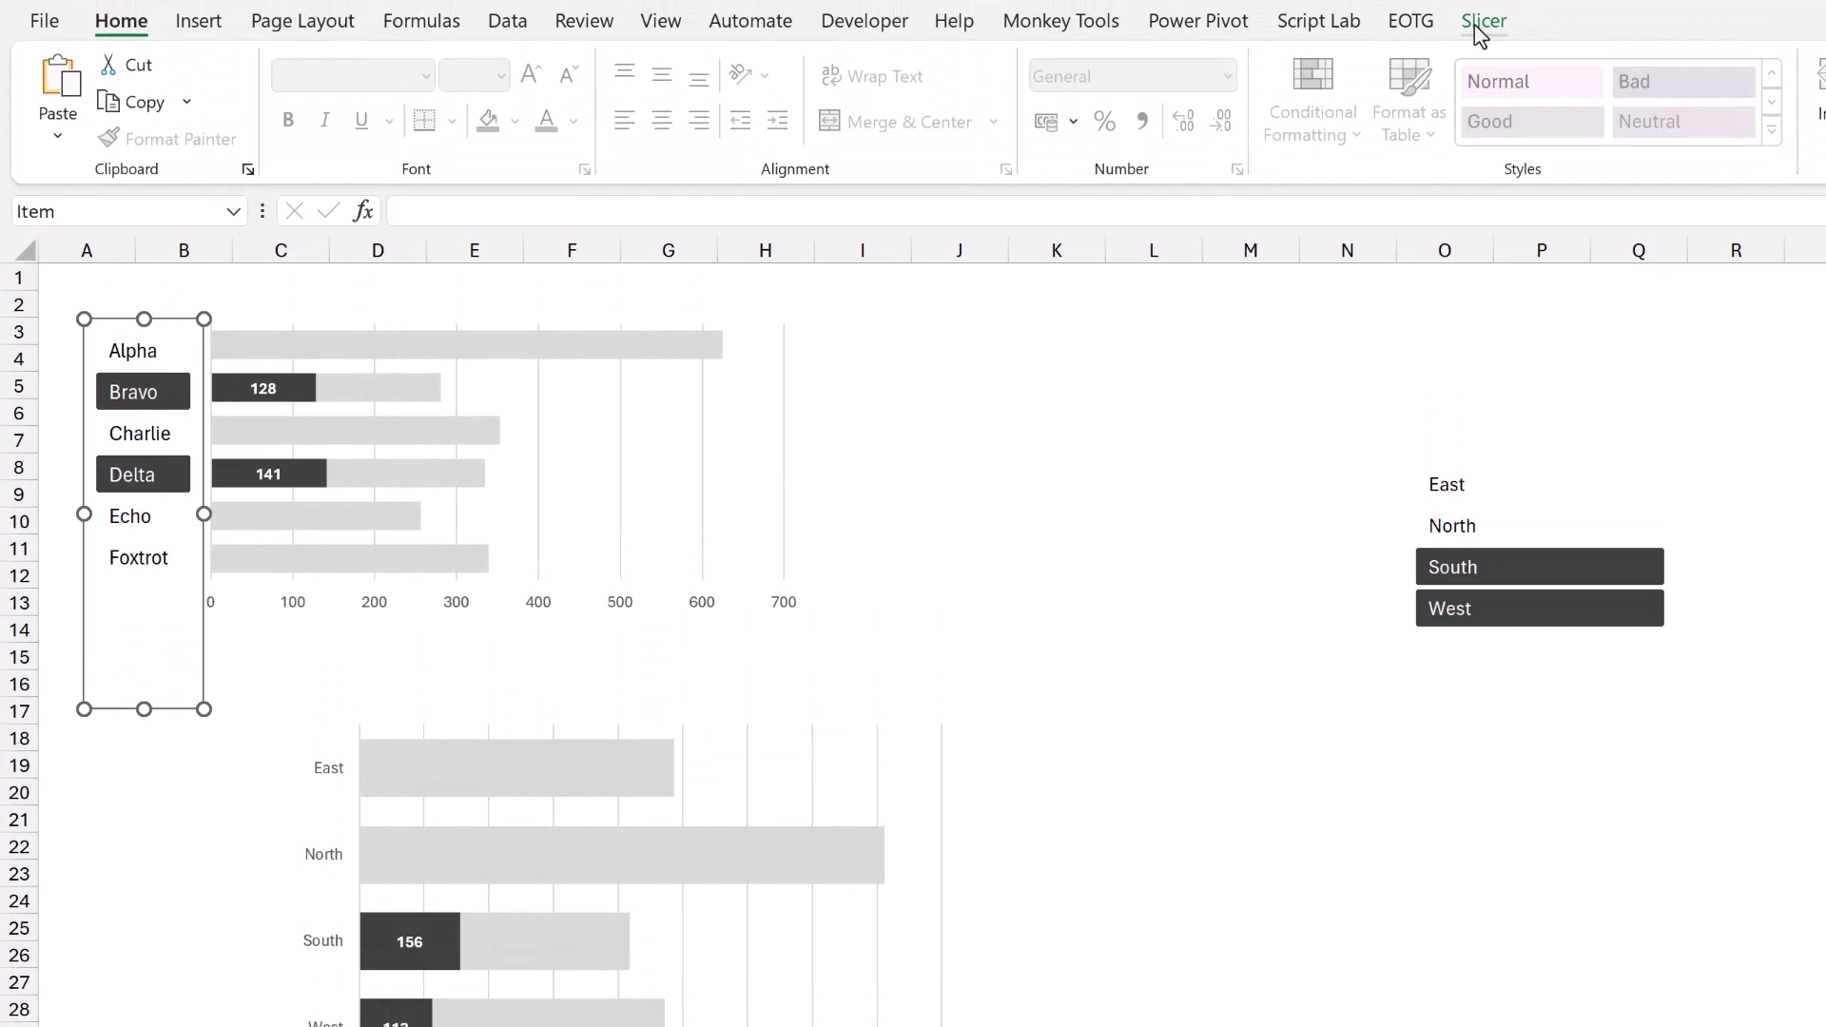
{"action": "left_click", "coordinate": [1480, 23]}
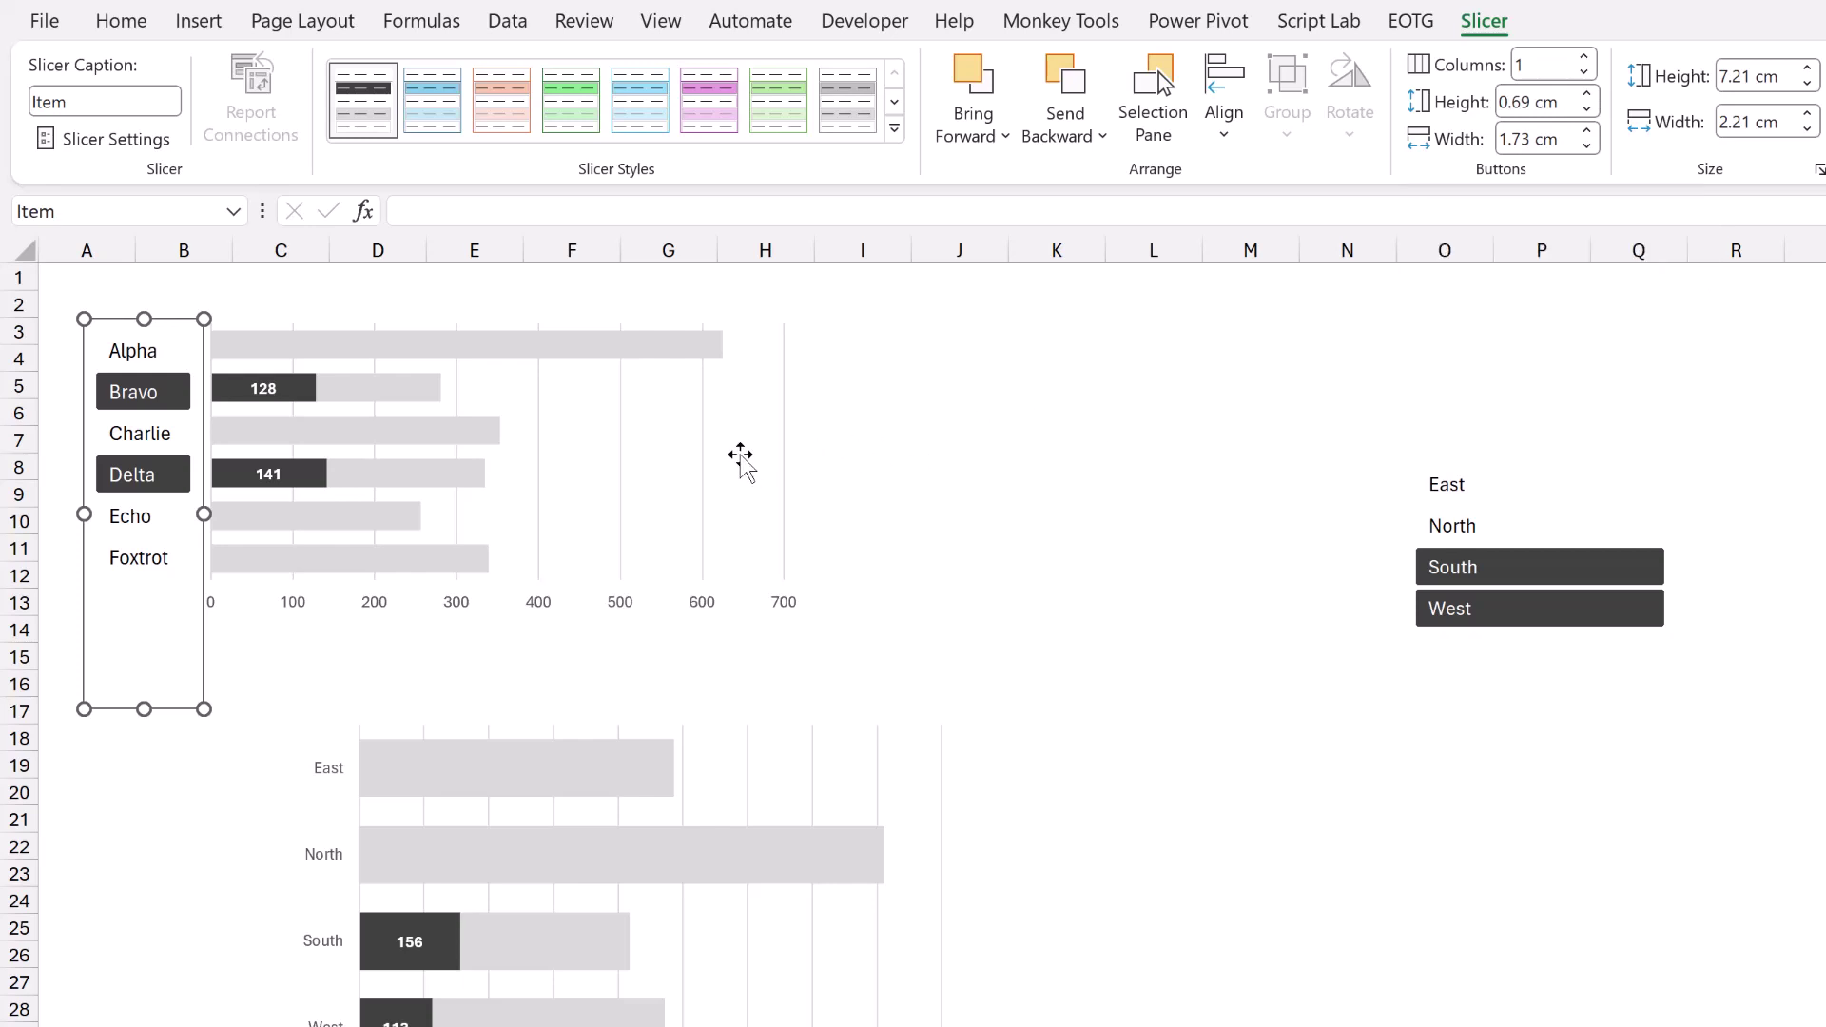
{"action": "left_click", "coordinate": [699, 459]}
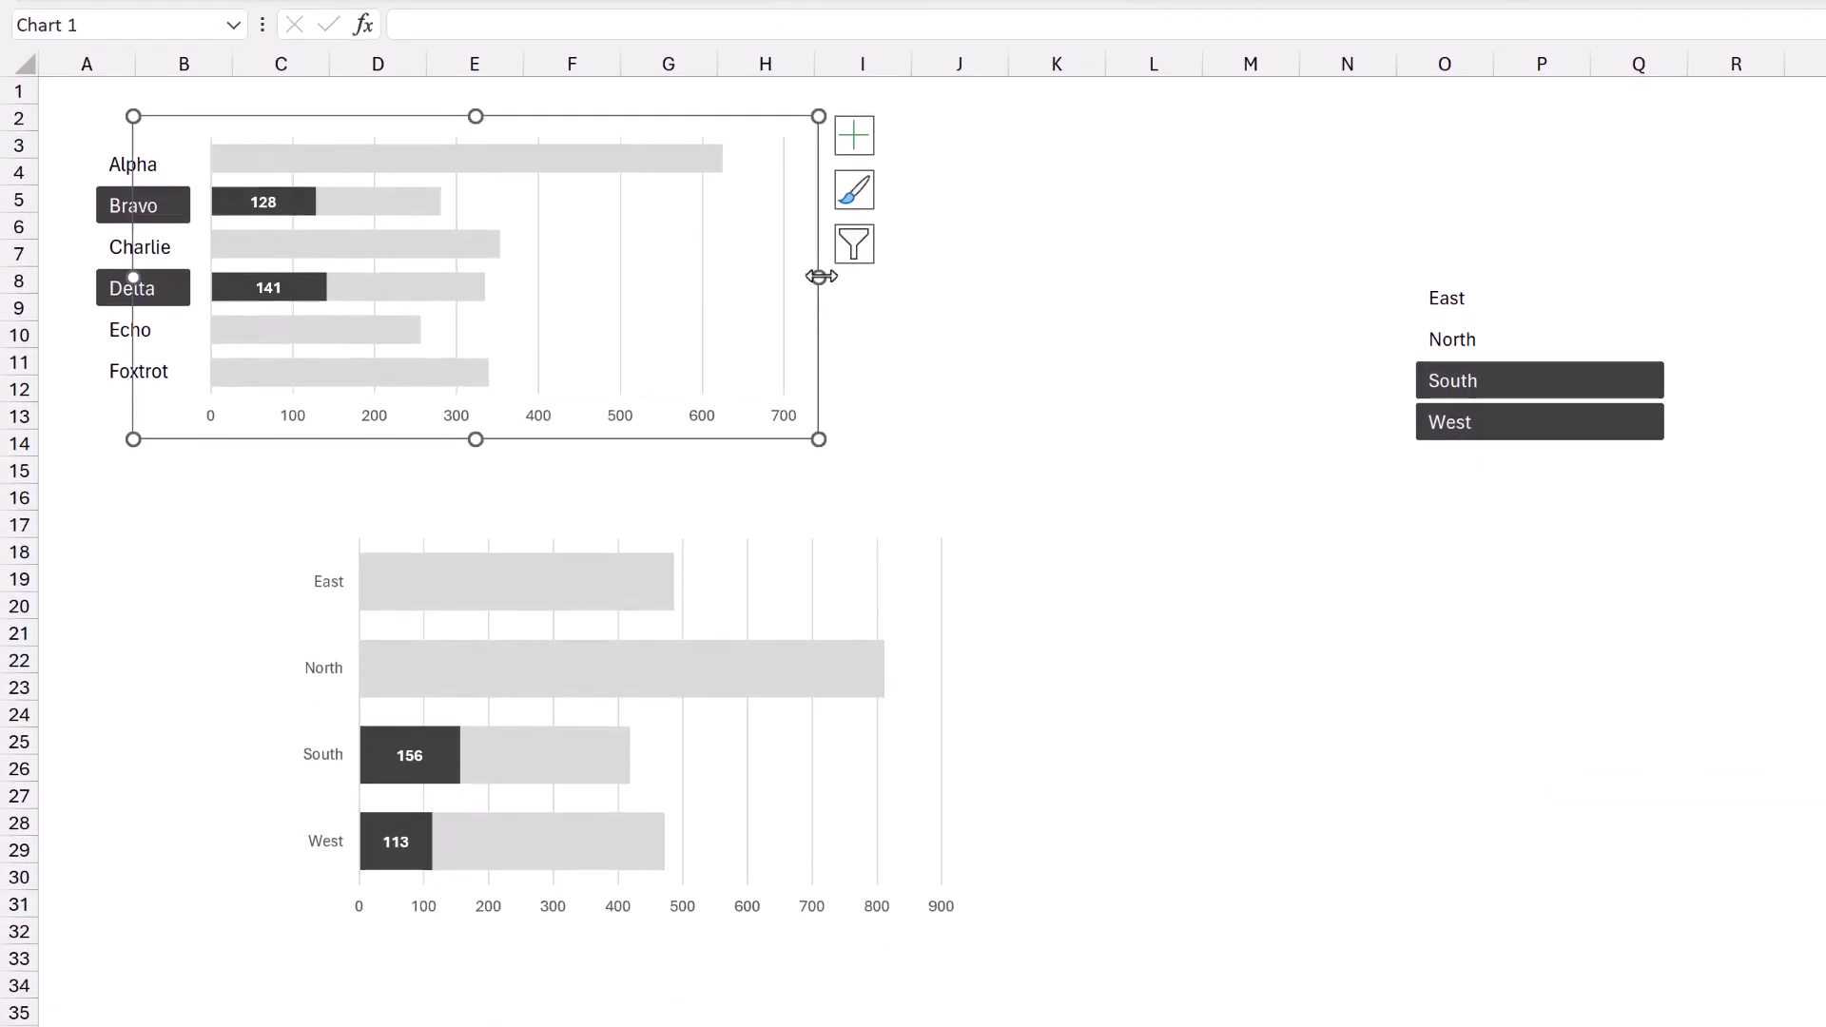
{"action": "left_click_drag", "start_coordinate": [818, 276], "coordinate": [714, 277]}
{"action": "left_click", "coordinate": [737, 561]}
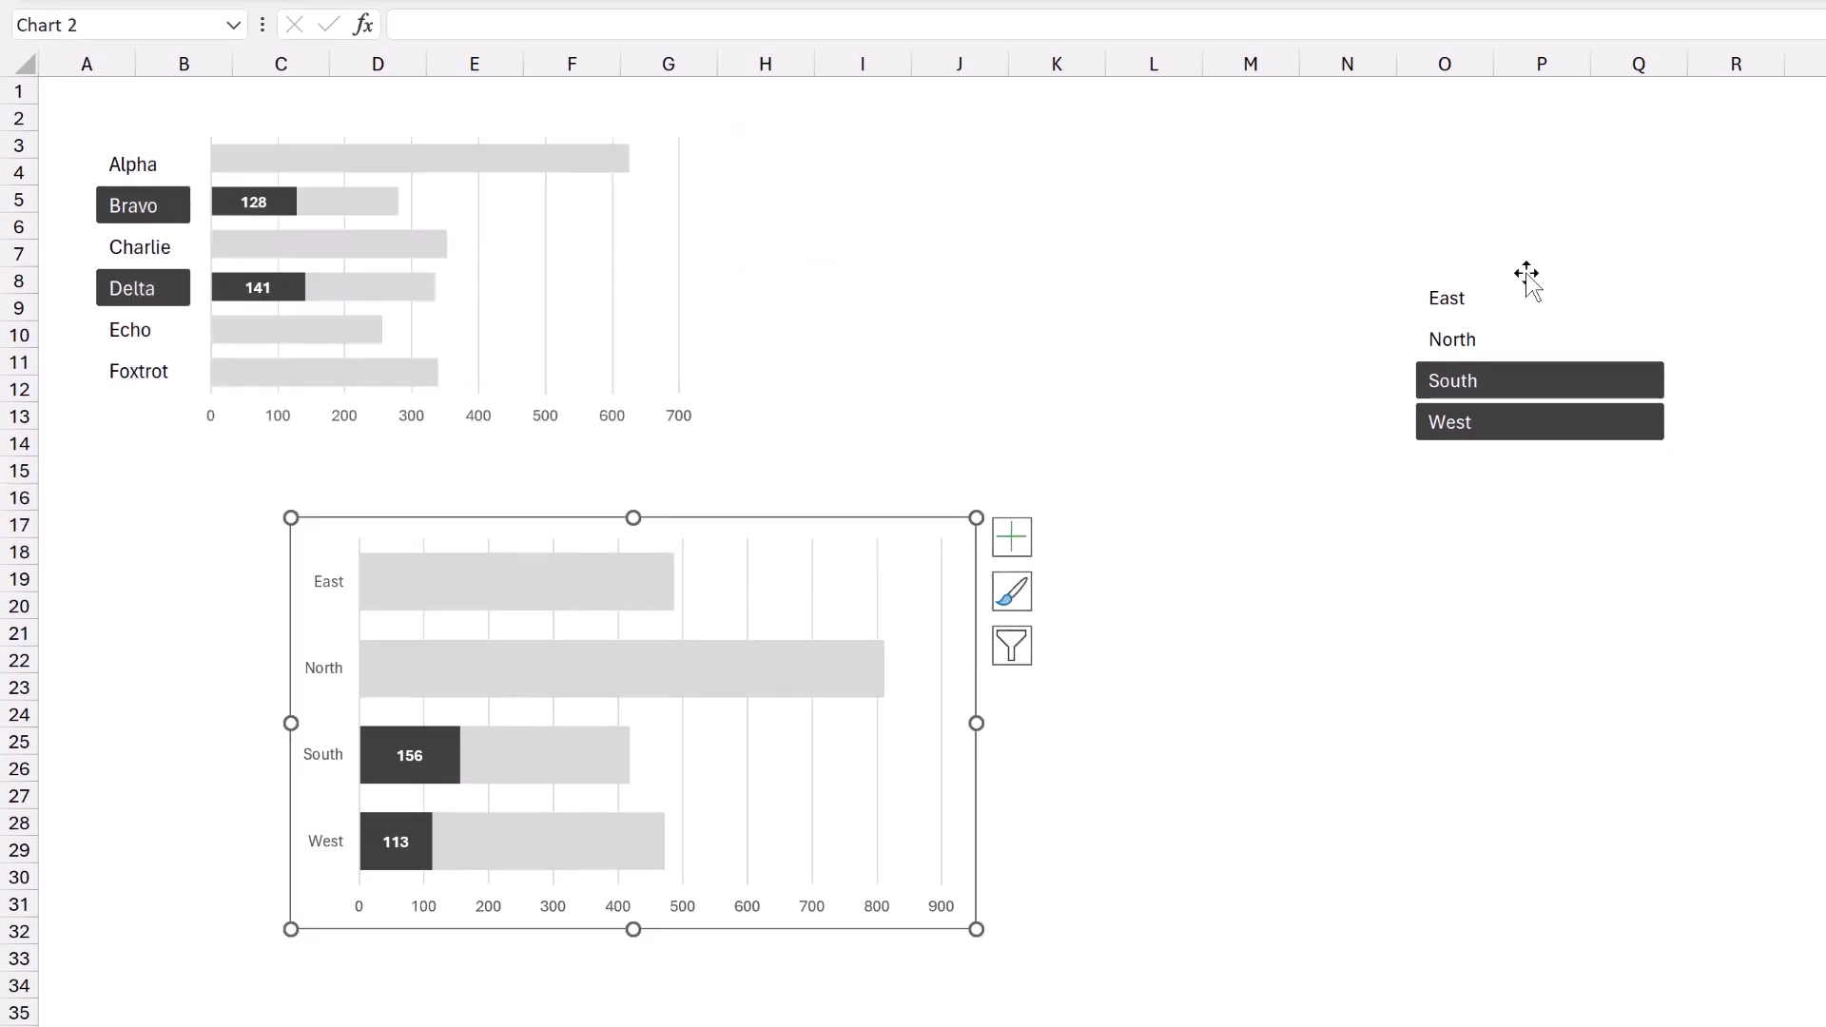
Move the narrowed Region slicer to column H and shorten the region chart beside it.
{"action": "left_click_drag", "start_coordinate": [1522, 277], "coordinate": [893, 147]}
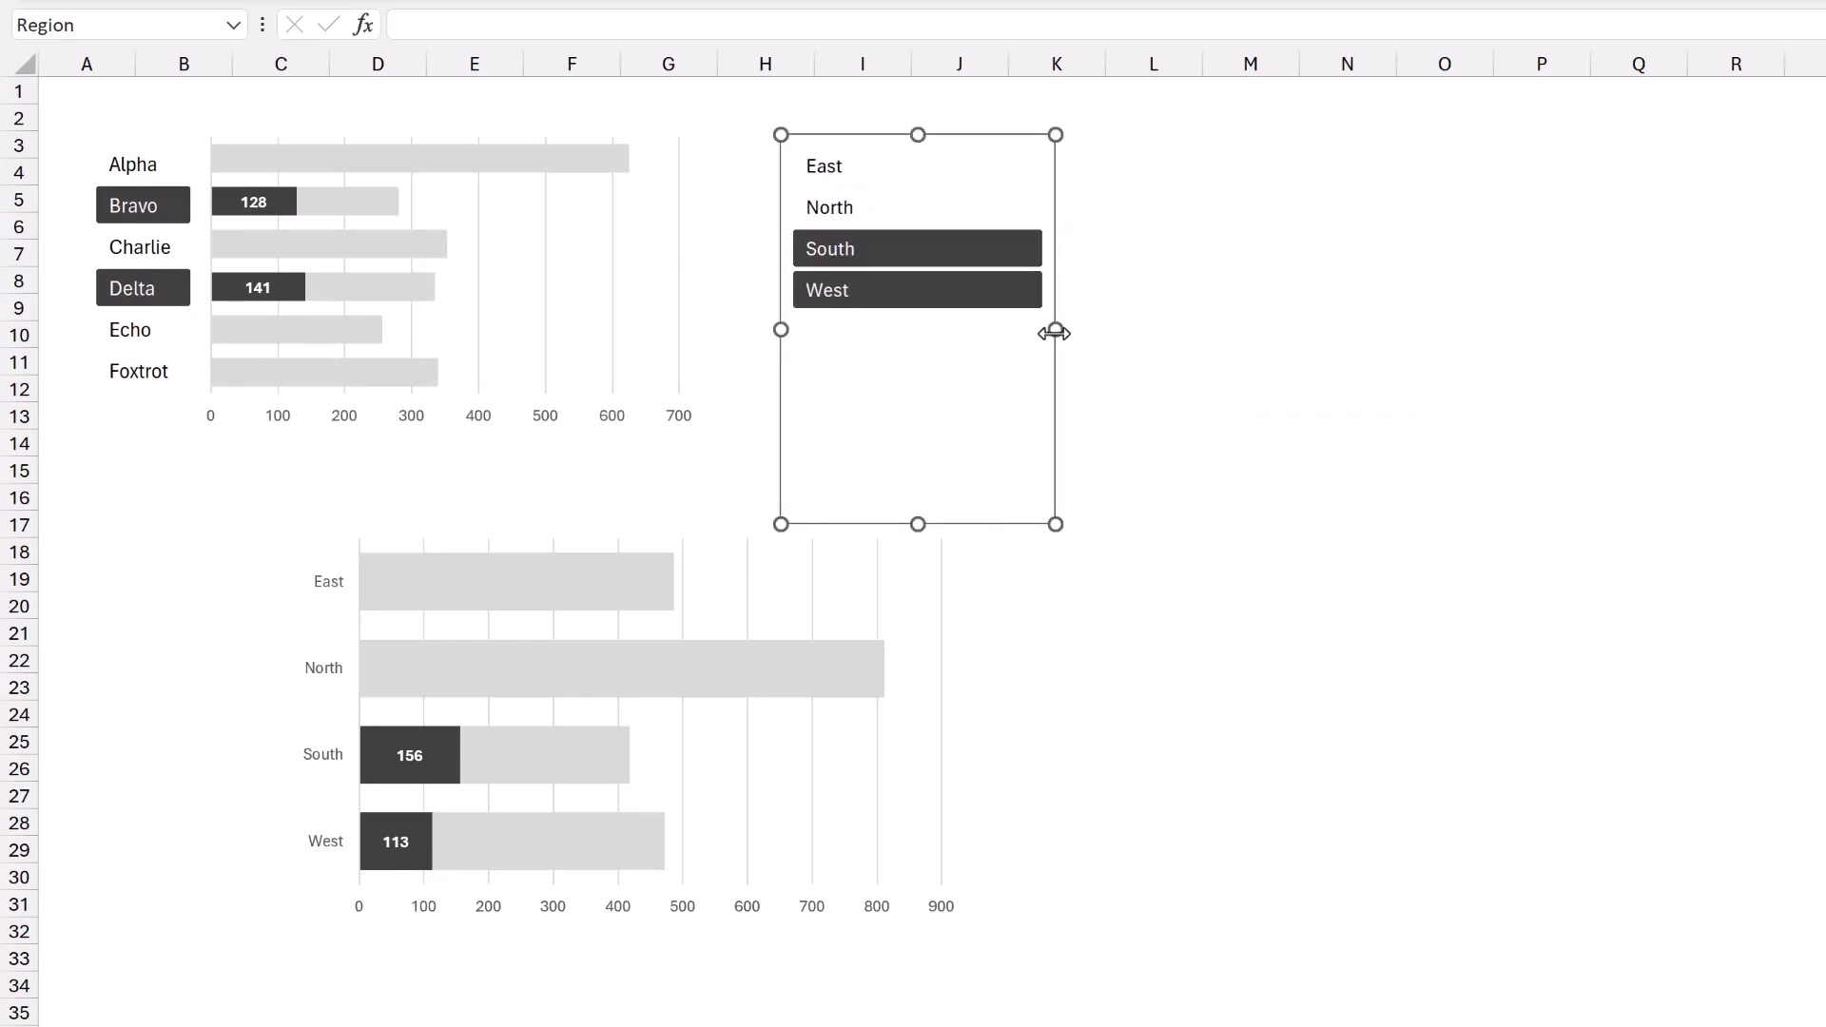
{"action": "left_click_drag", "start_coordinate": [1055, 332], "coordinate": [885, 323]}
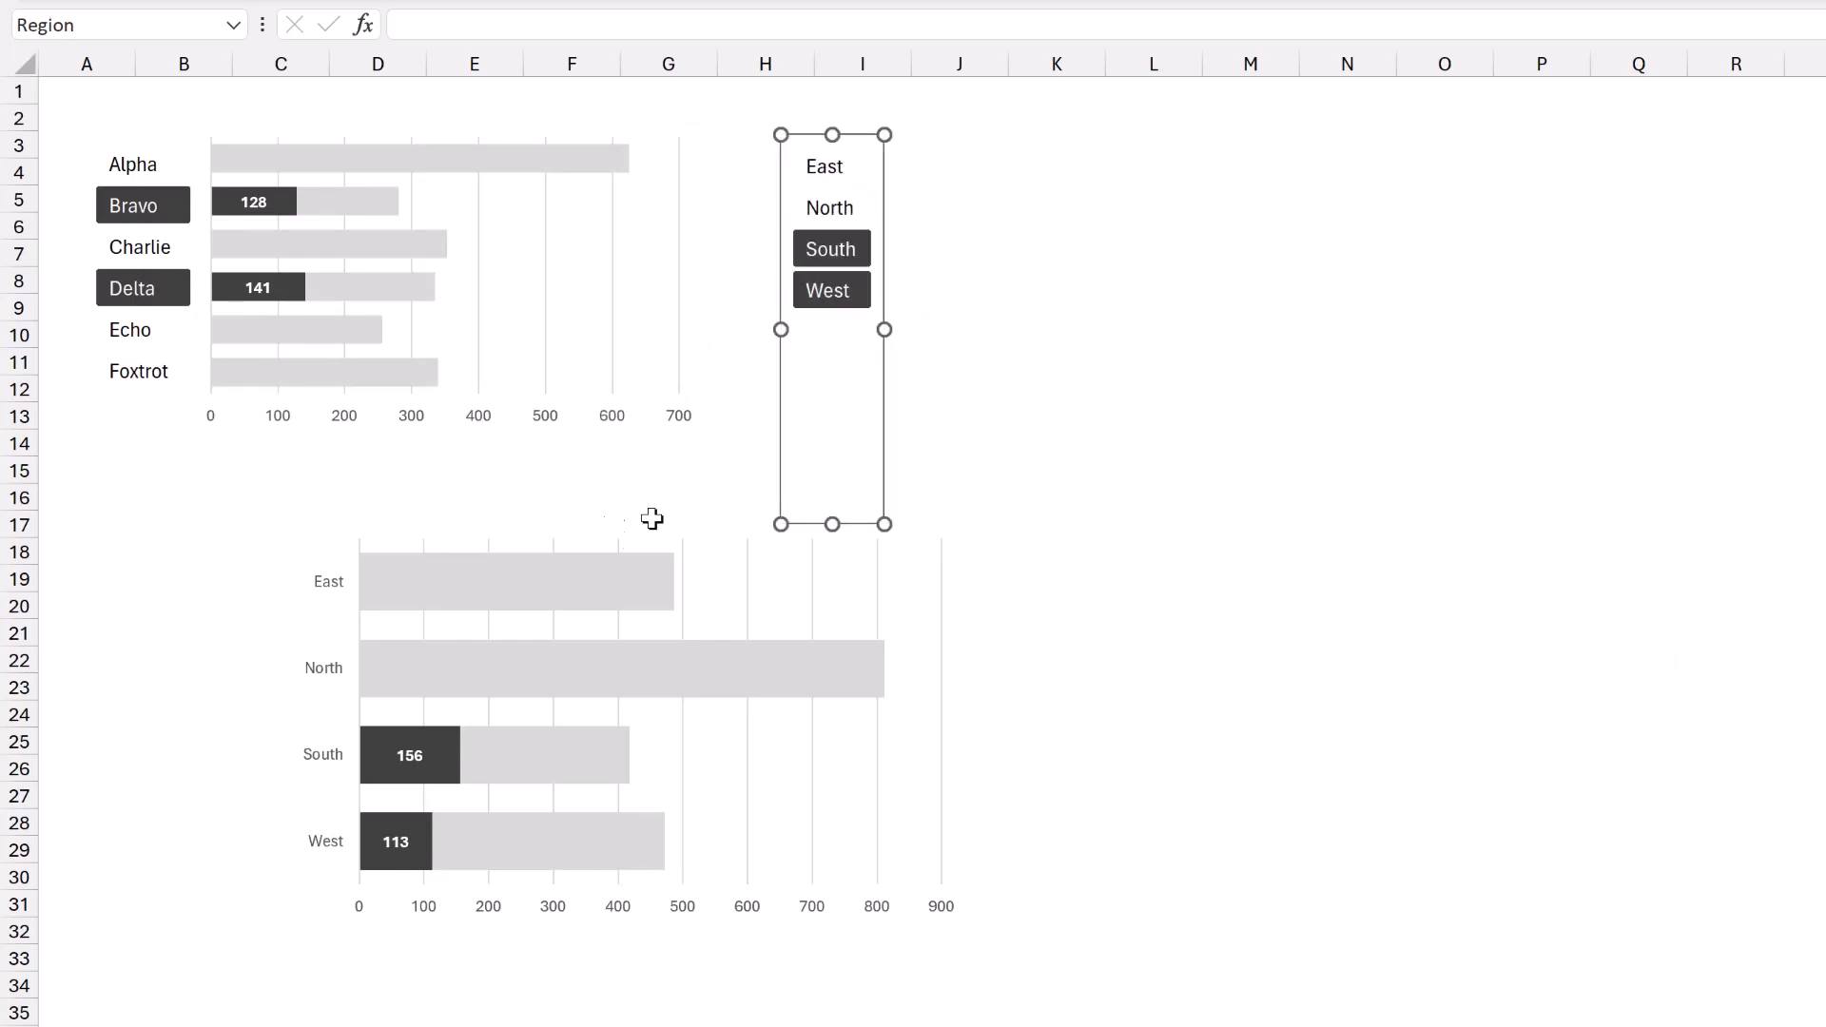
{"action": "left_click_drag", "start_coordinate": [608, 530], "coordinate": [1127, 124]}
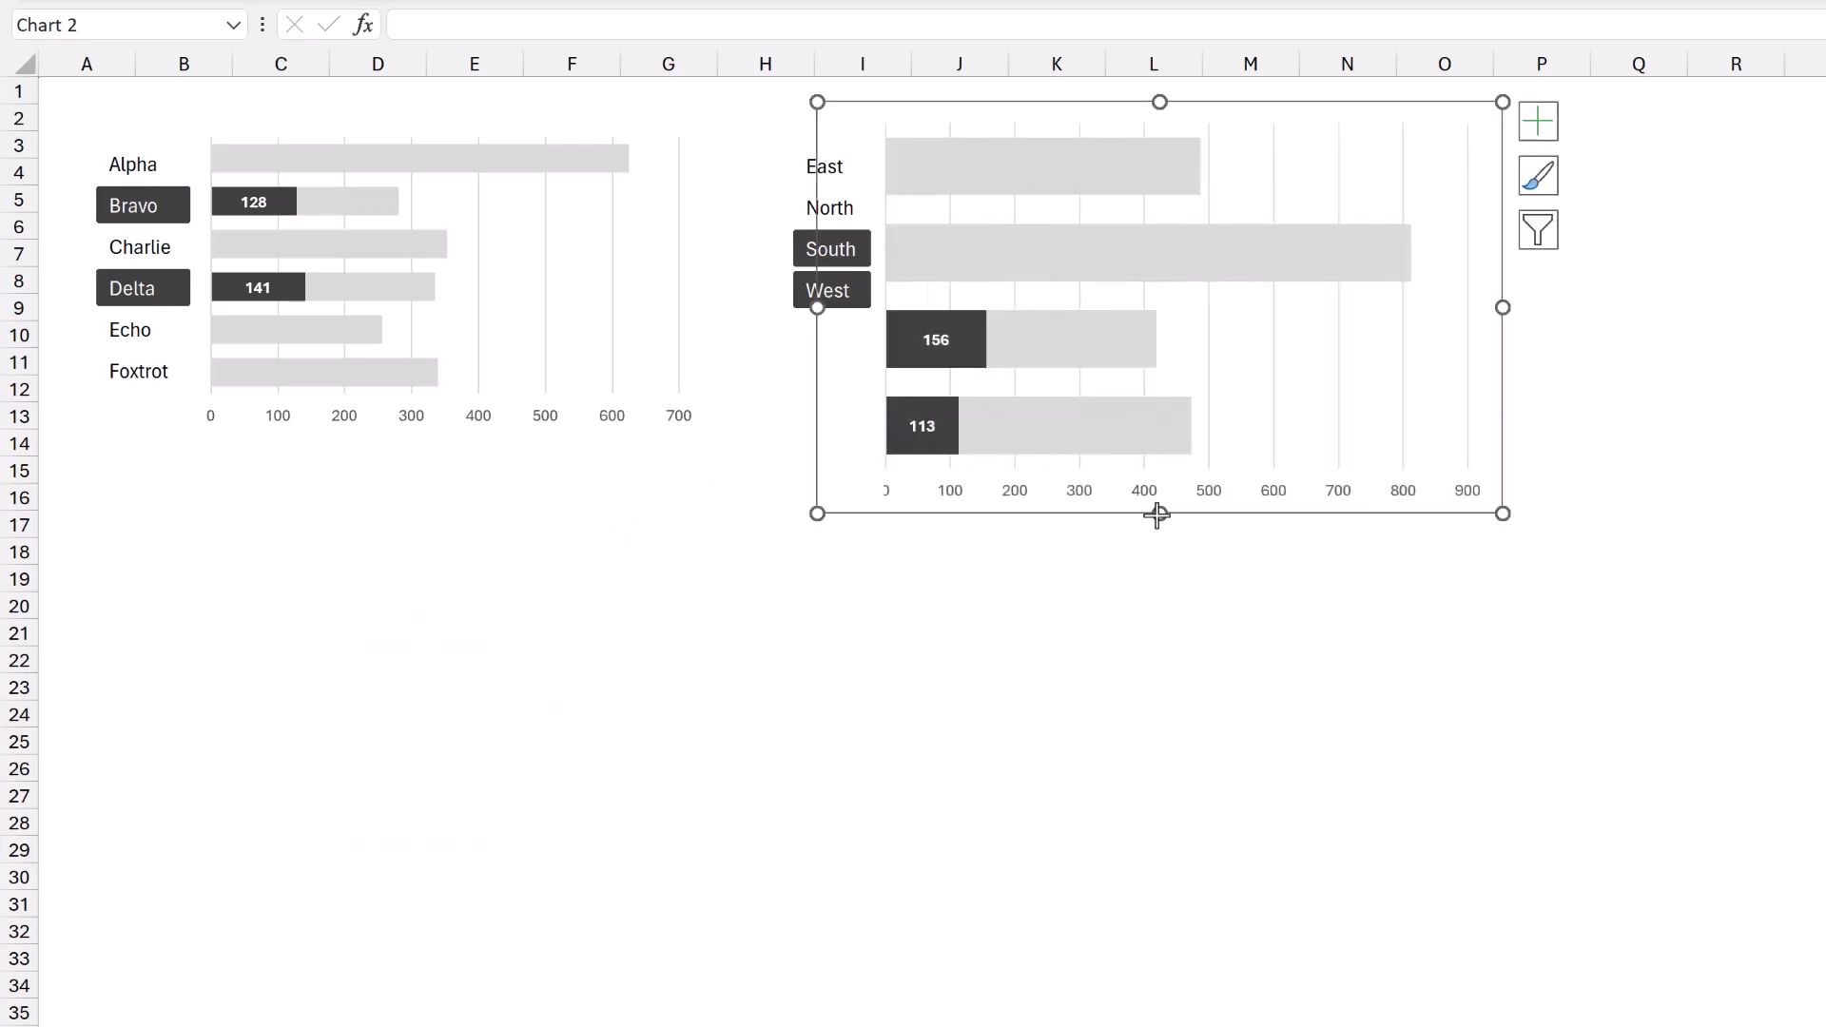
{"action": "left_click_drag", "start_coordinate": [1159, 513], "coordinate": [1186, 361]}
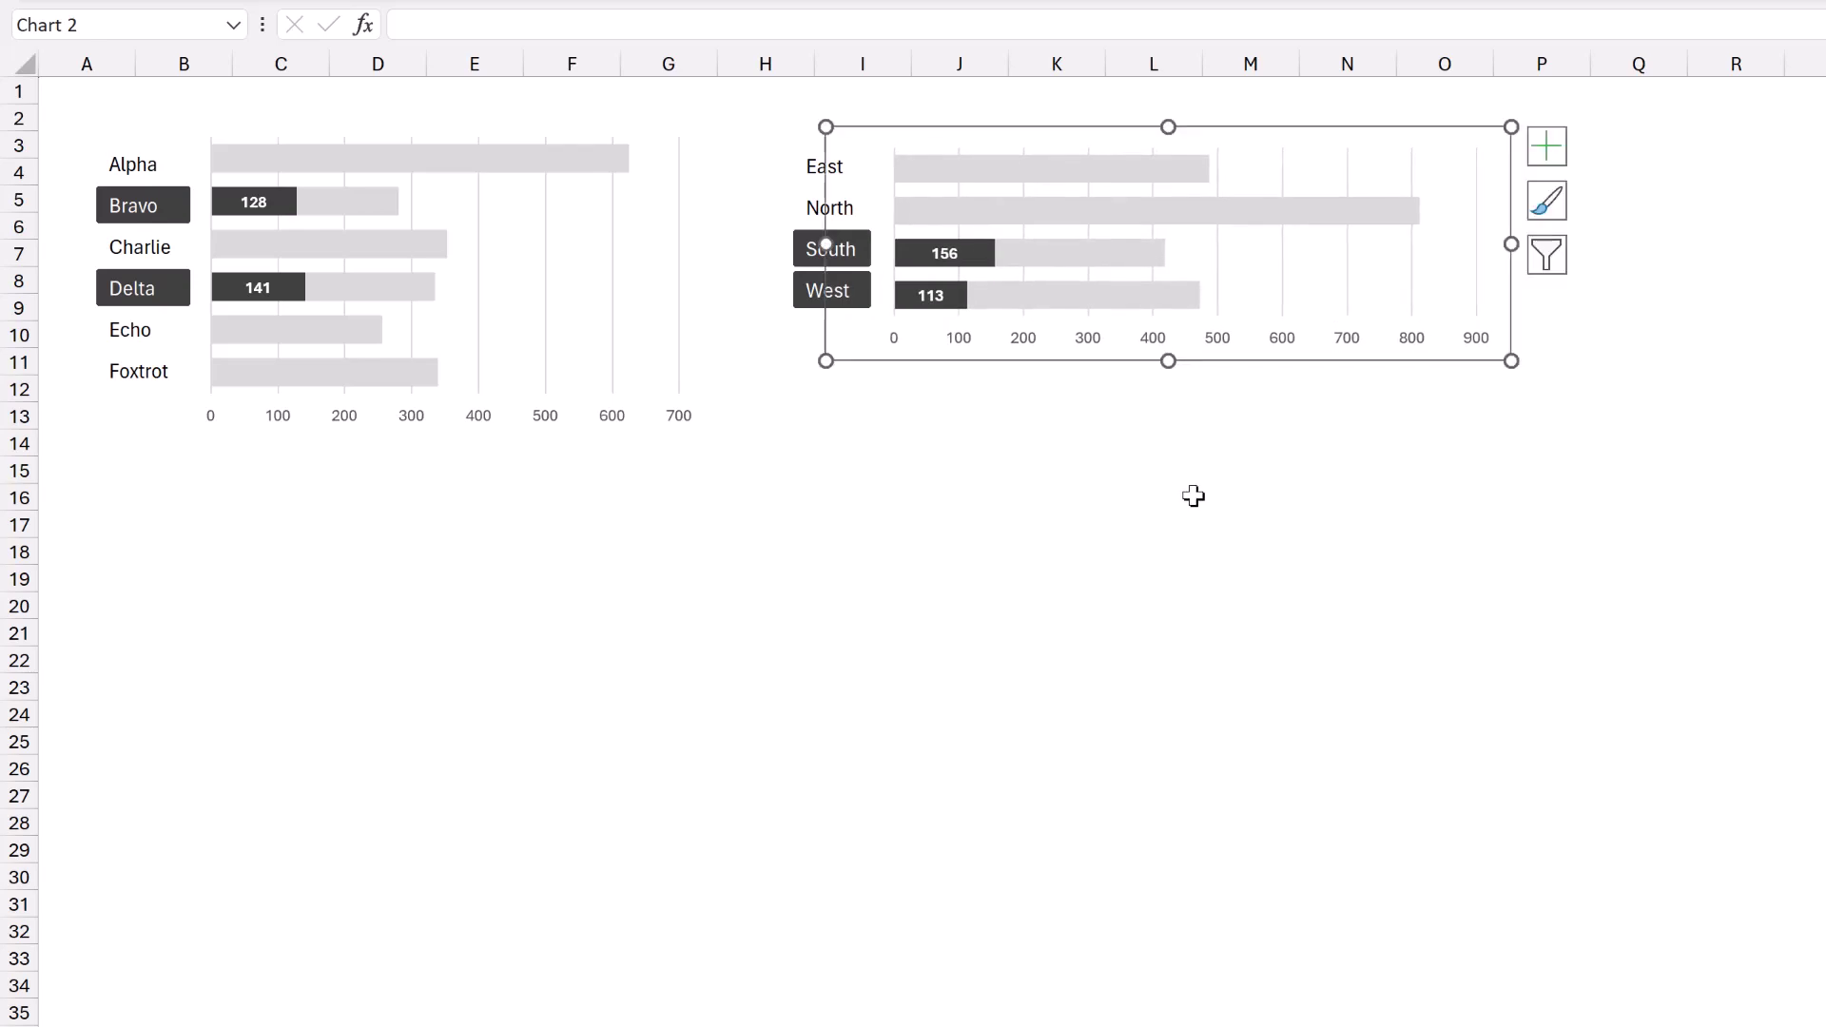
{"action": "left_click", "coordinate": [1193, 495]}
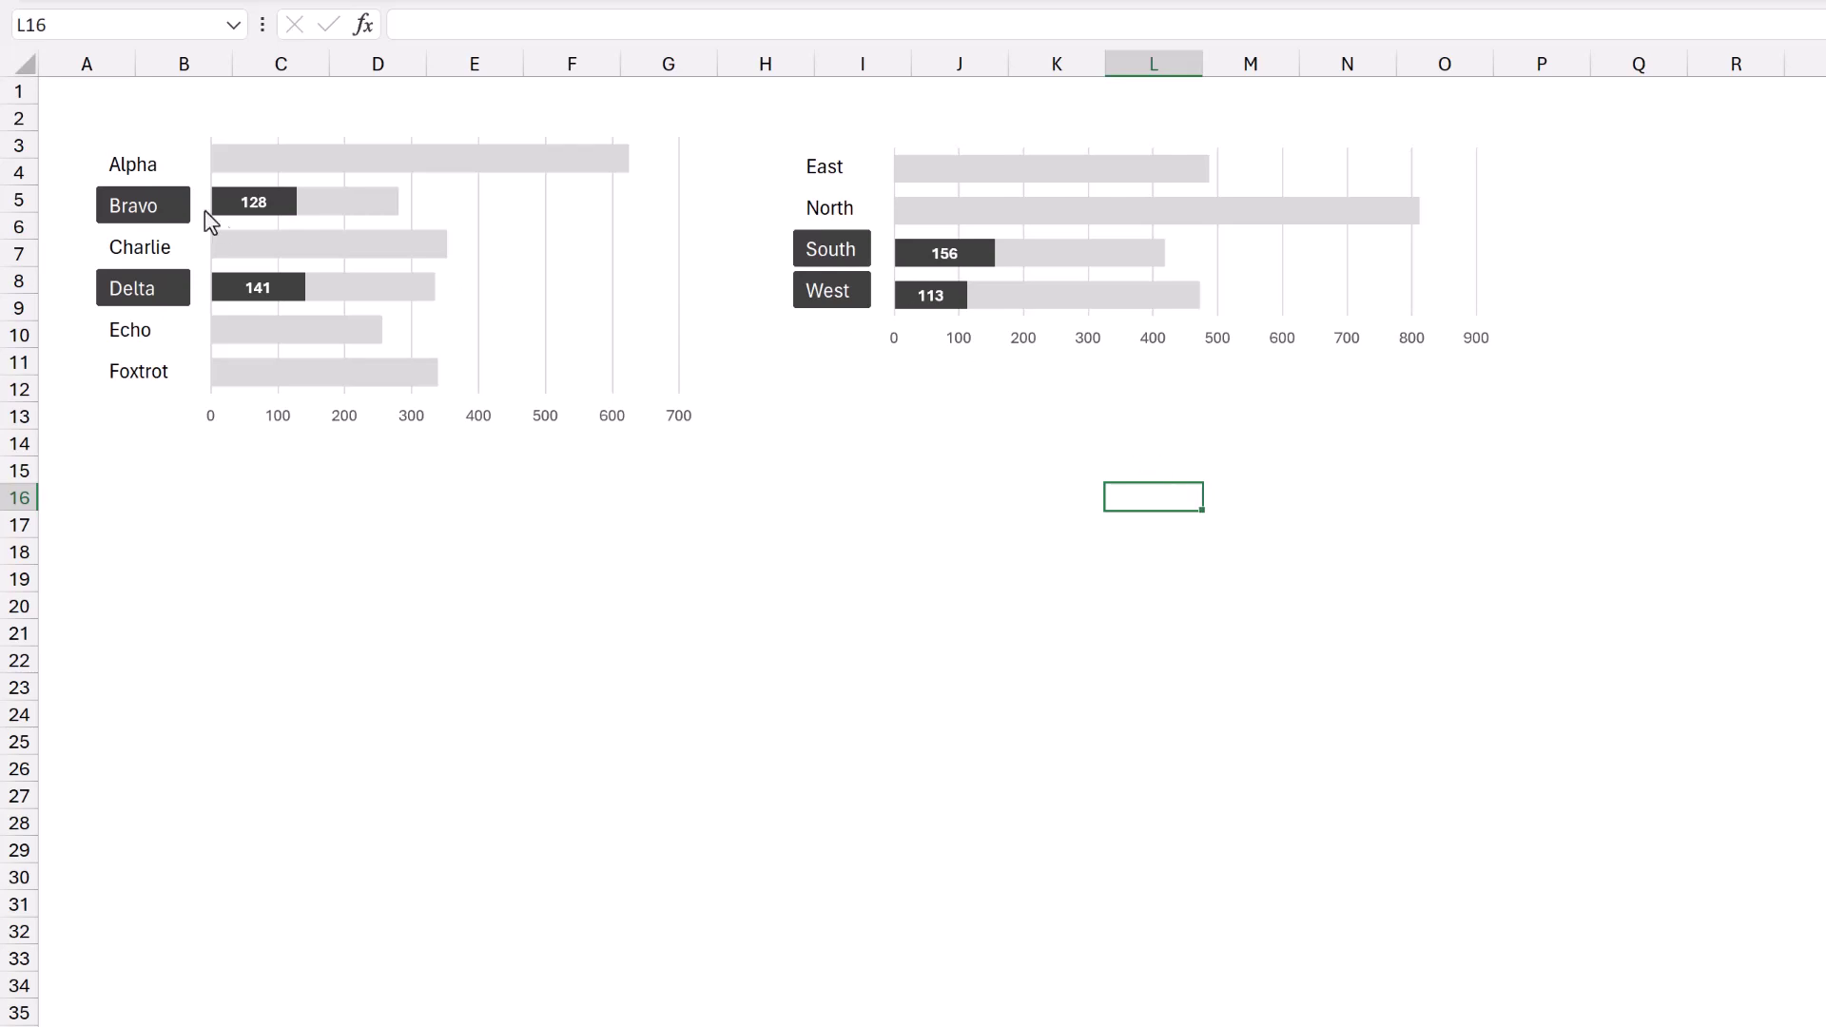
Test the slicers: filter to Alpha only, restore all six items and four regions, then deselect South and North.
{"action": "left_click", "coordinate": [159, 195]}
{"action": "left_click", "coordinate": [161, 167]}
{"action": "left_click", "coordinate": [188, 296]}
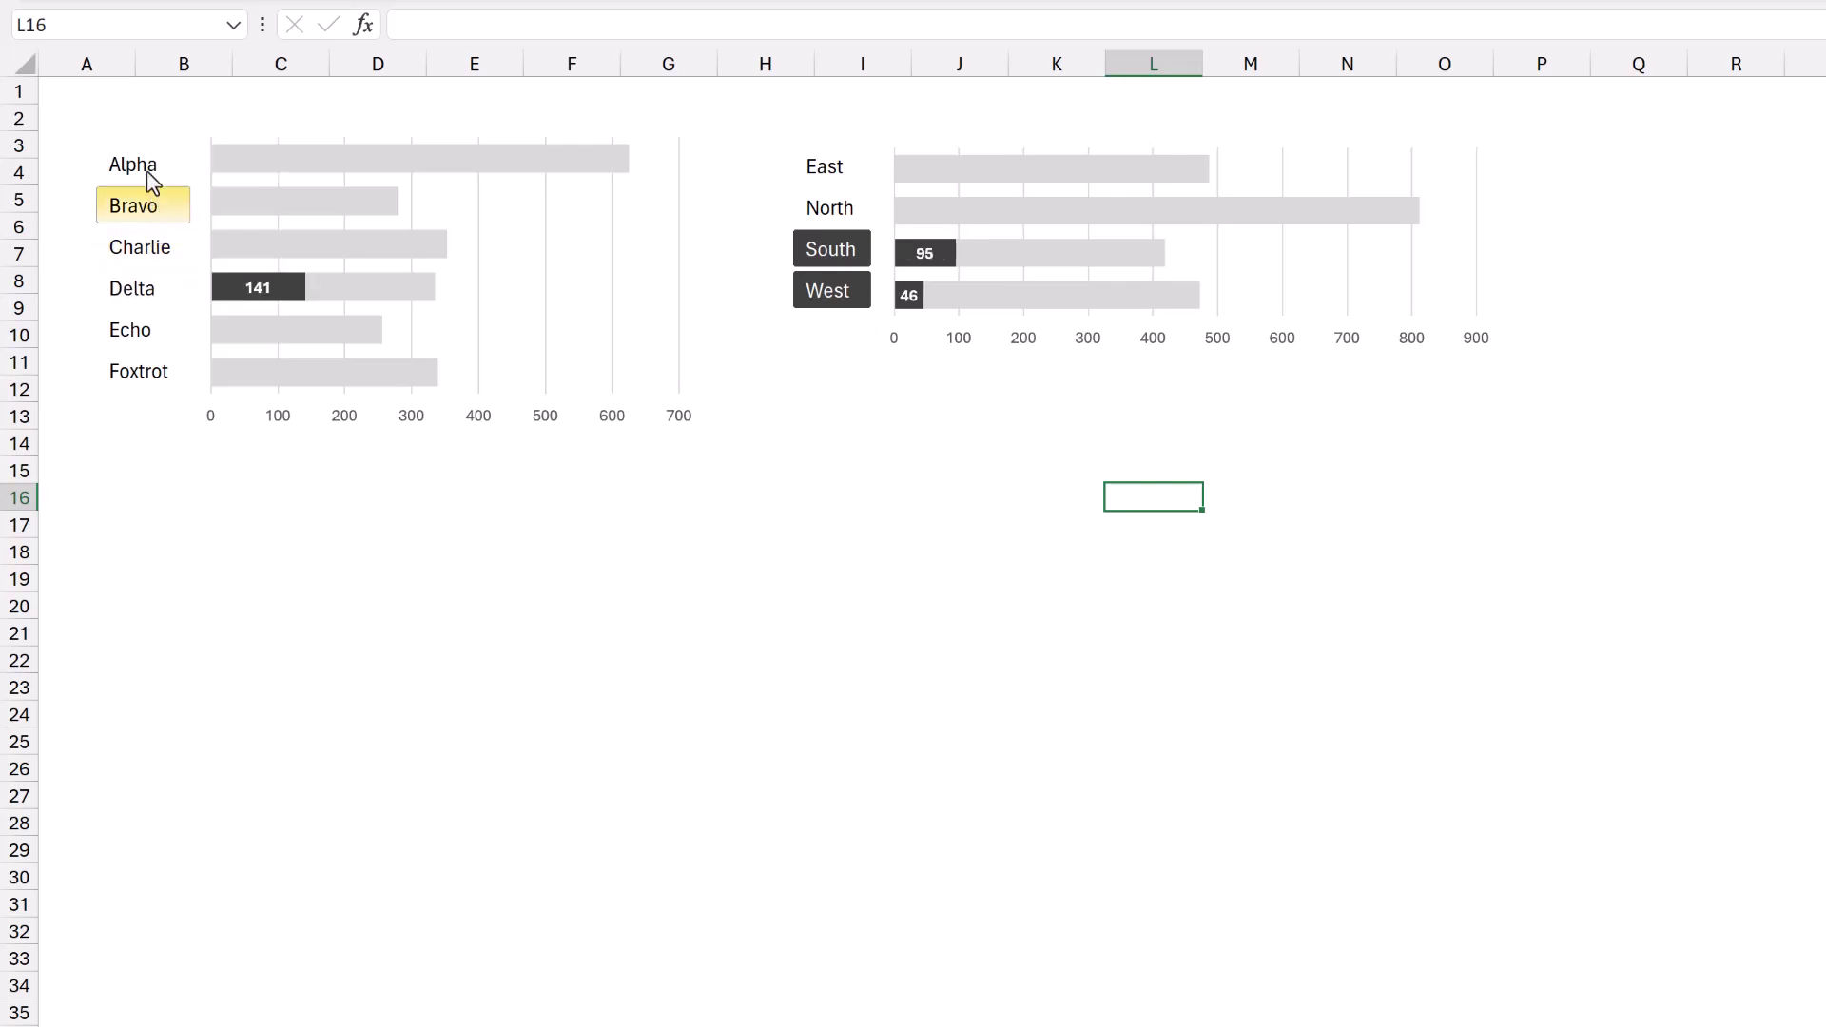
{"action": "left_click", "coordinate": [135, 376], "text": "shift"}
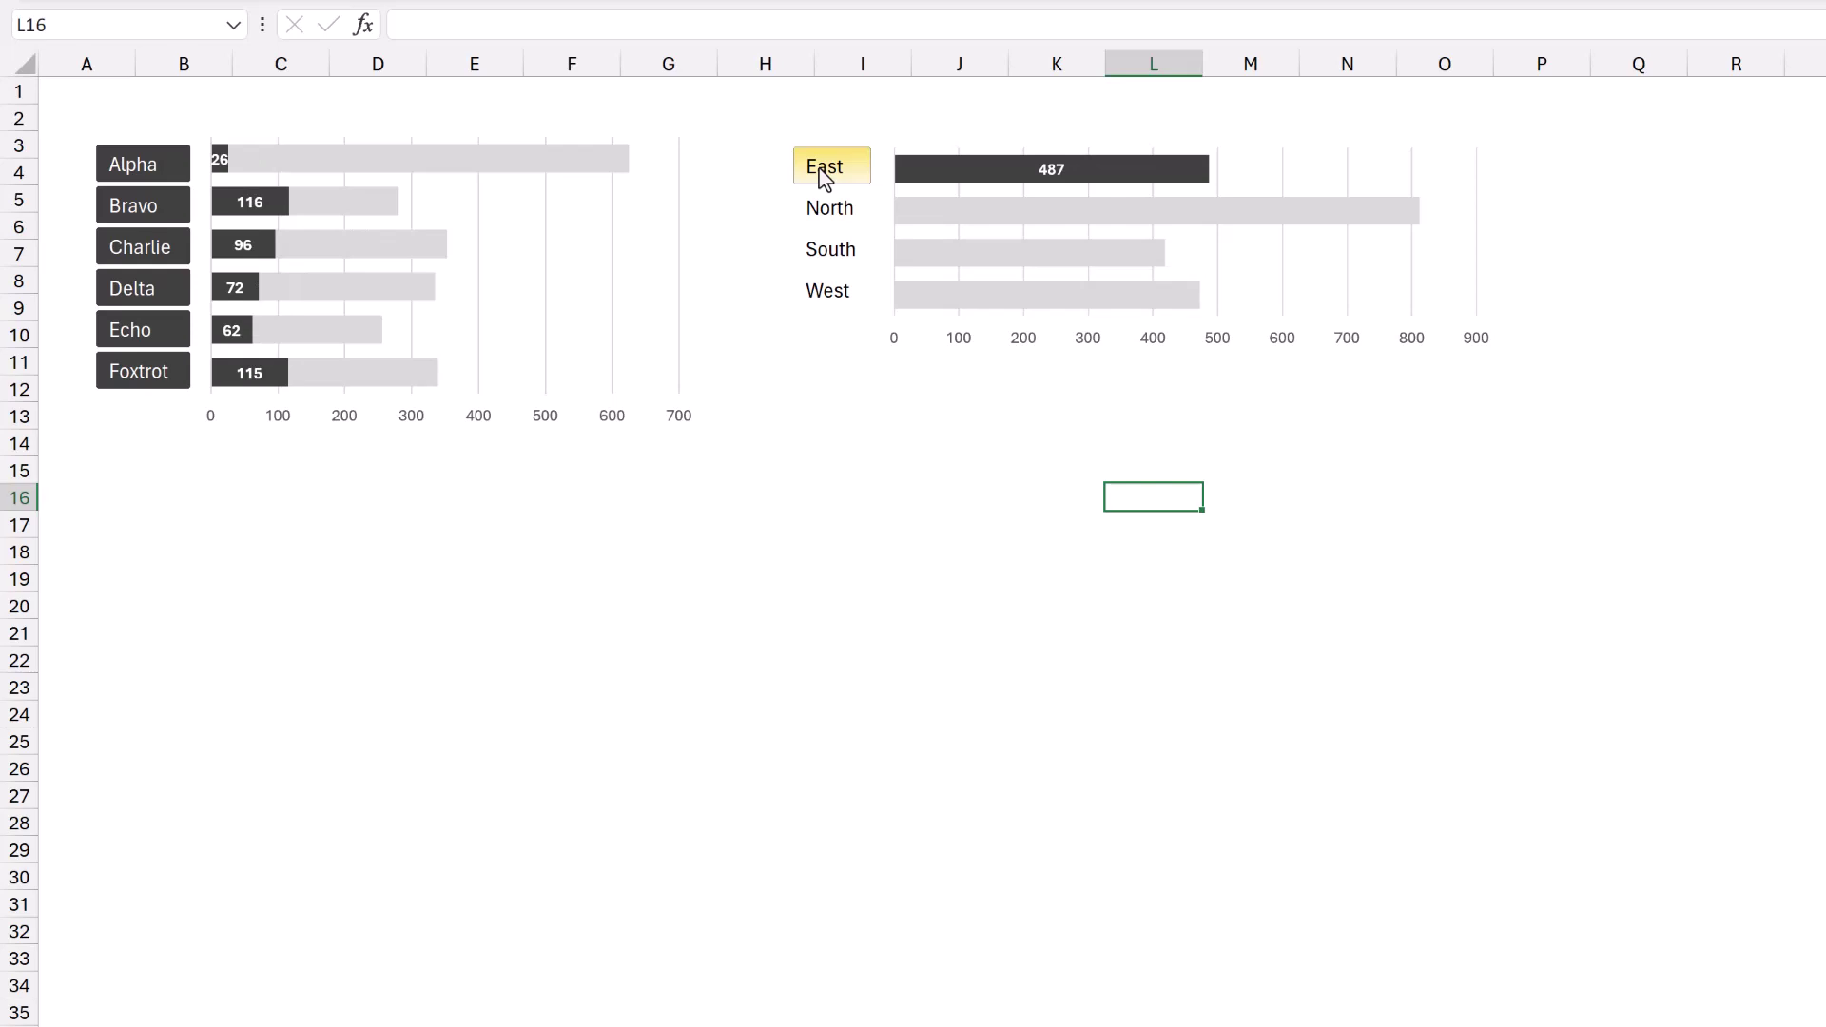
{"action": "left_click", "coordinate": [838, 299], "text": "shift"}
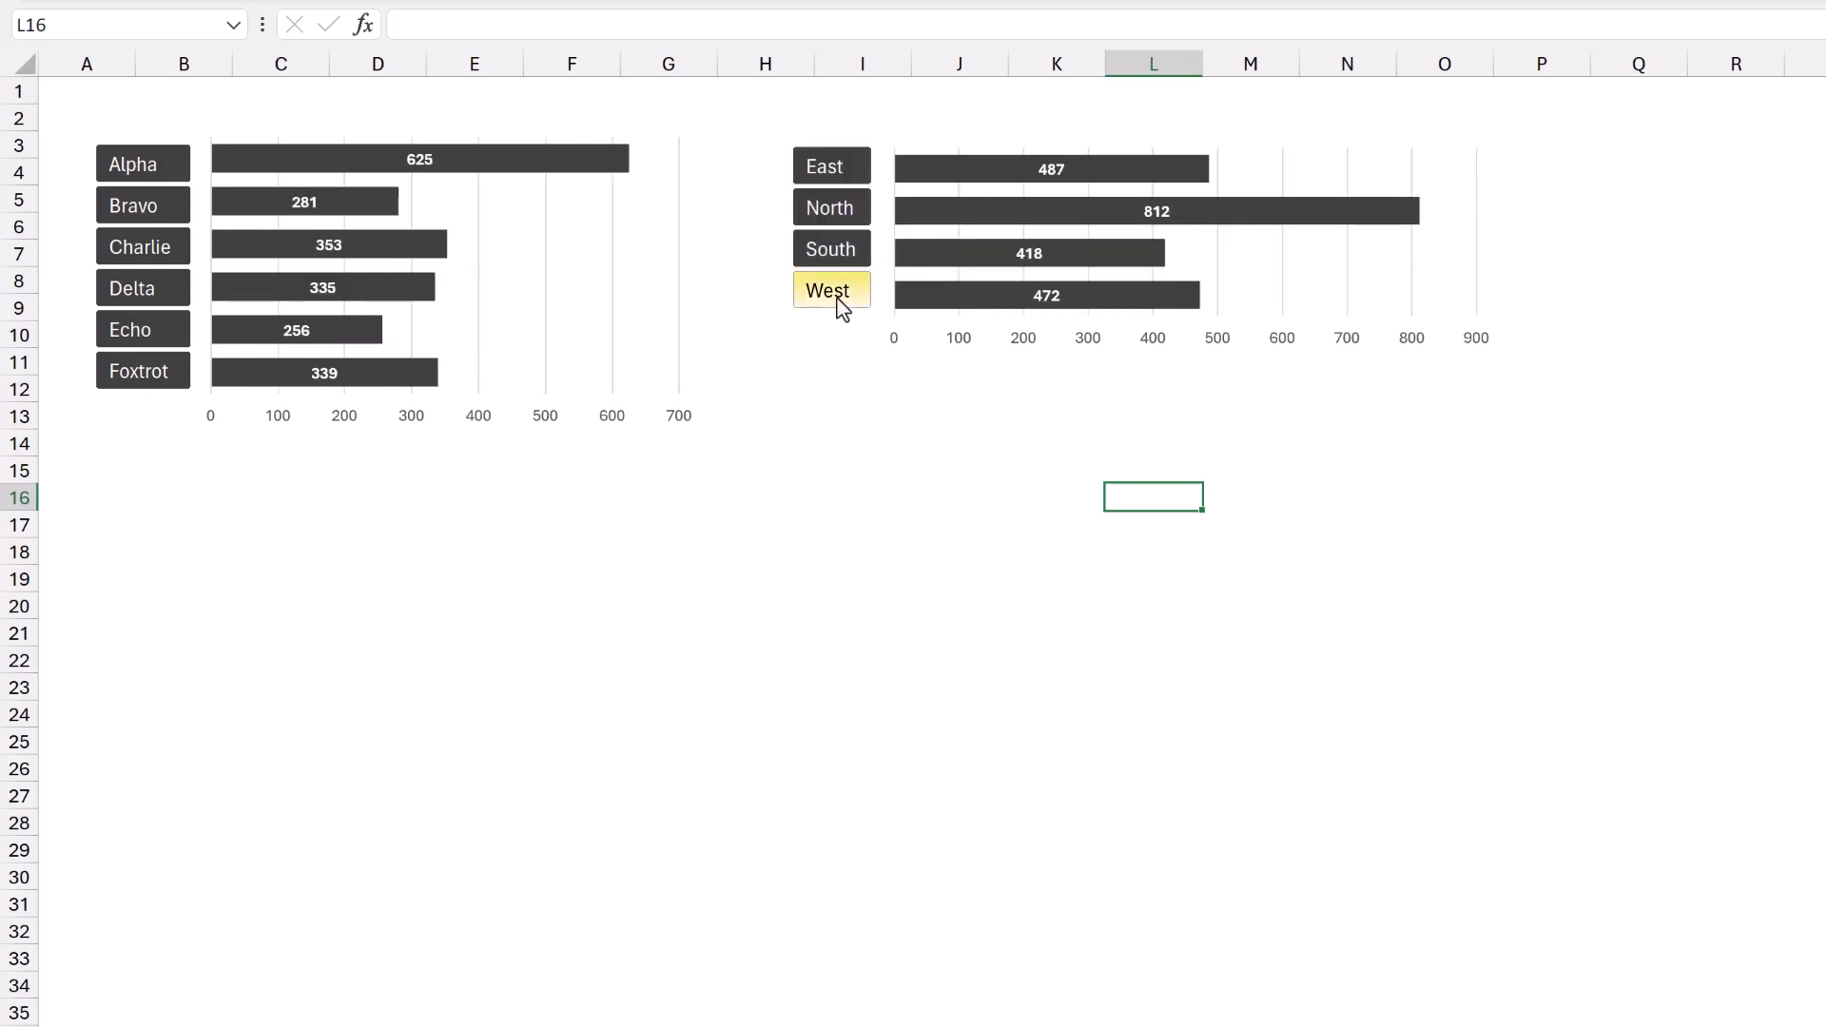
{"action": "left_click", "coordinate": [834, 247], "text": "ctrl"}
{"action": "left_click", "coordinate": [861, 213], "text": "ctrl"}
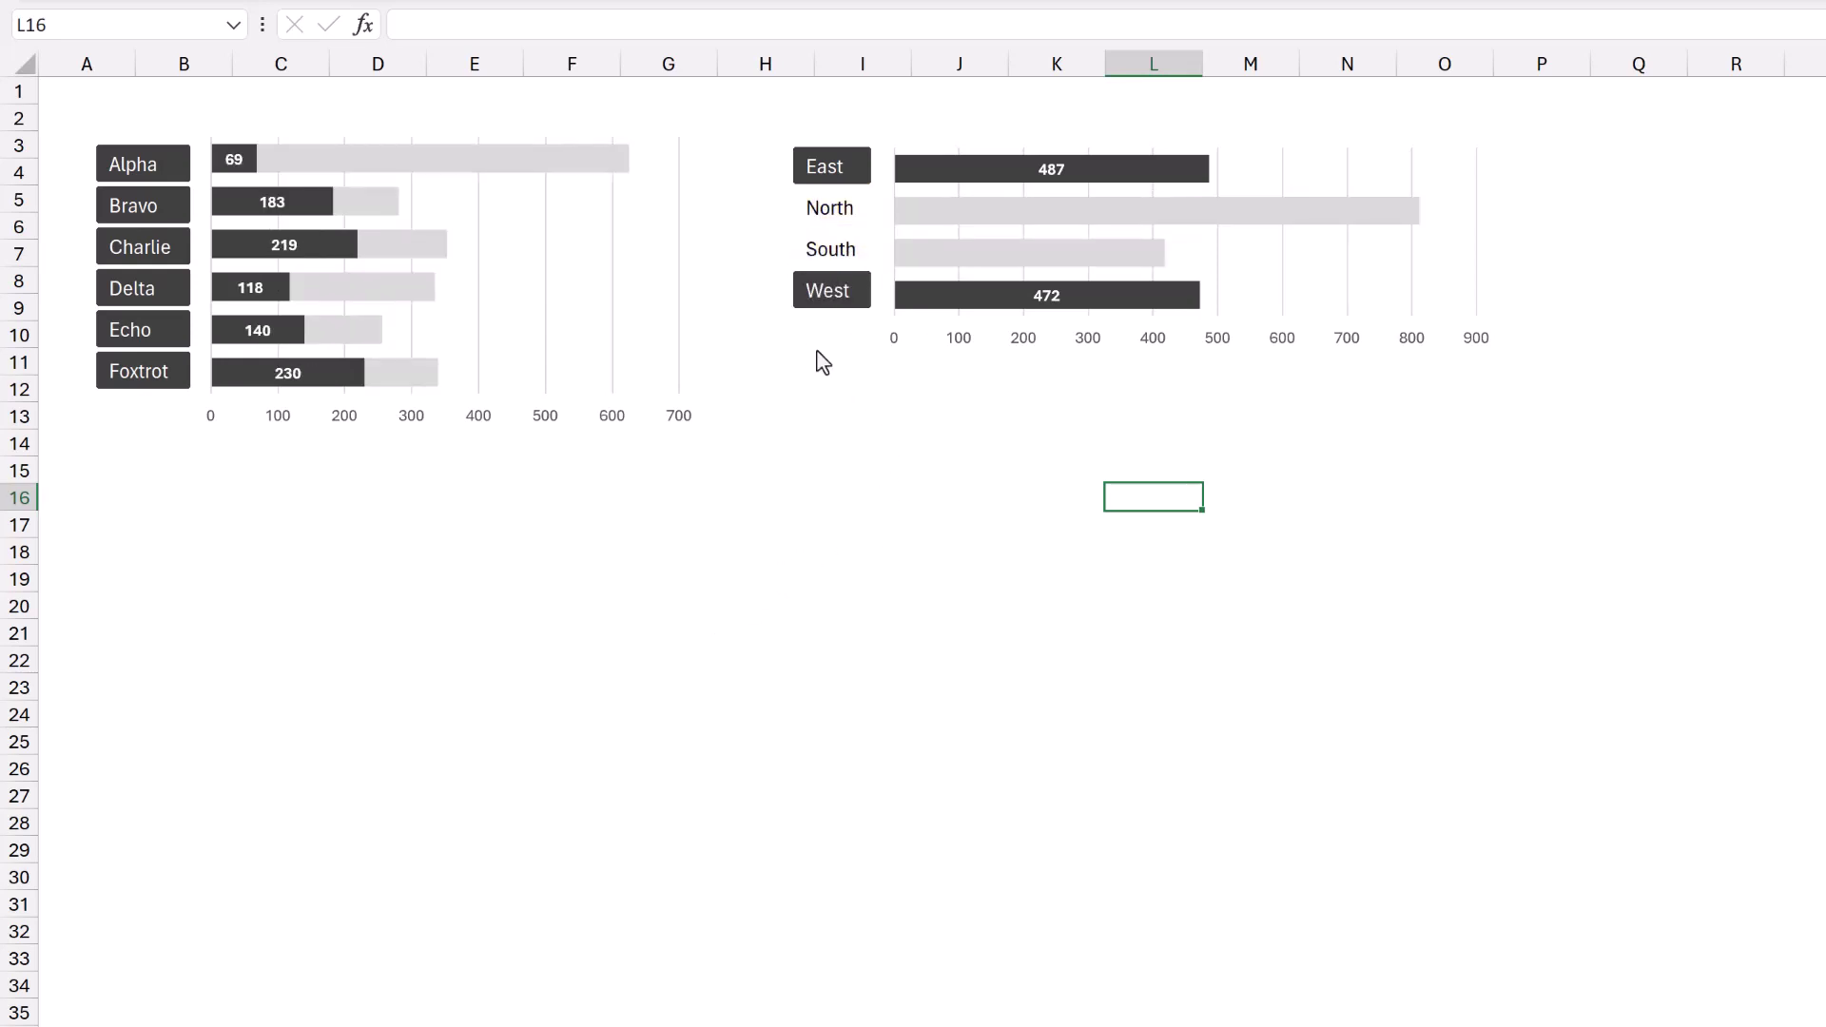
Pick North in the Region slicer and Bravo, Charlie and Delta in the Item slicer, then add South and West.
{"action": "left_click", "coordinate": [829, 209]}
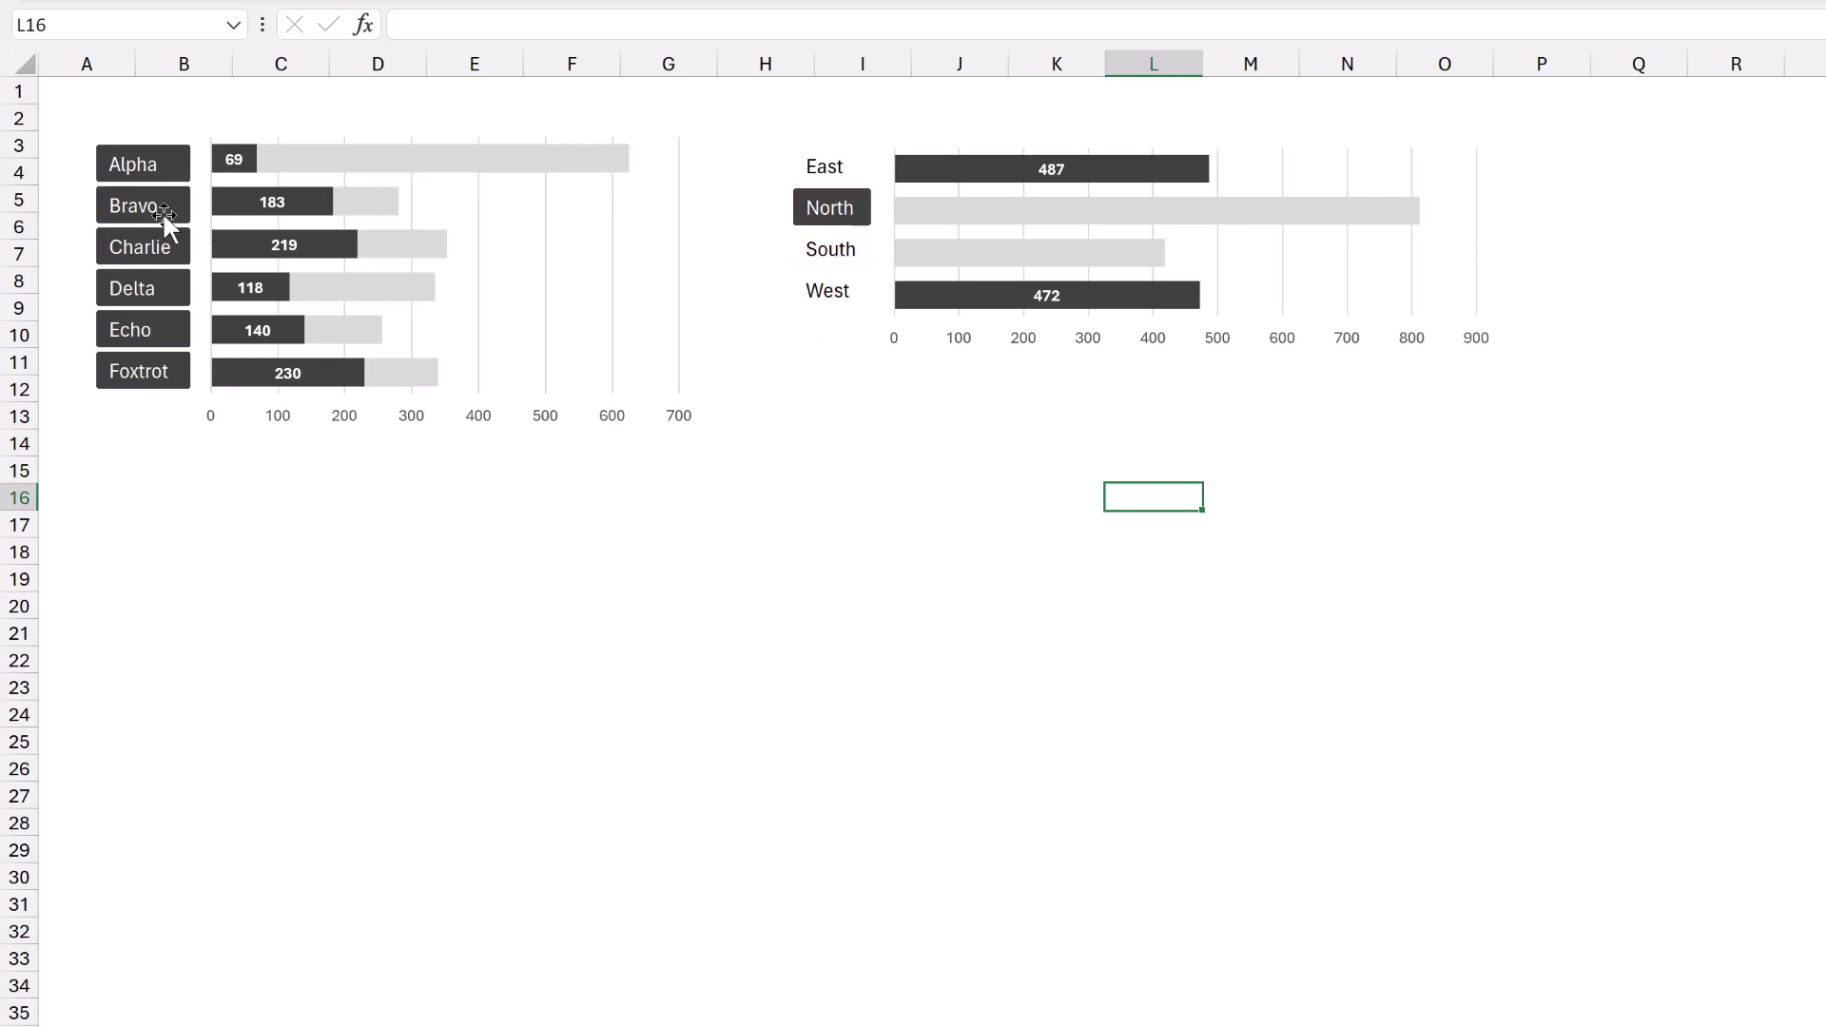
{"action": "left_click", "coordinate": [133, 211]}
{"action": "left_click", "coordinate": [145, 290], "text": "shift"}
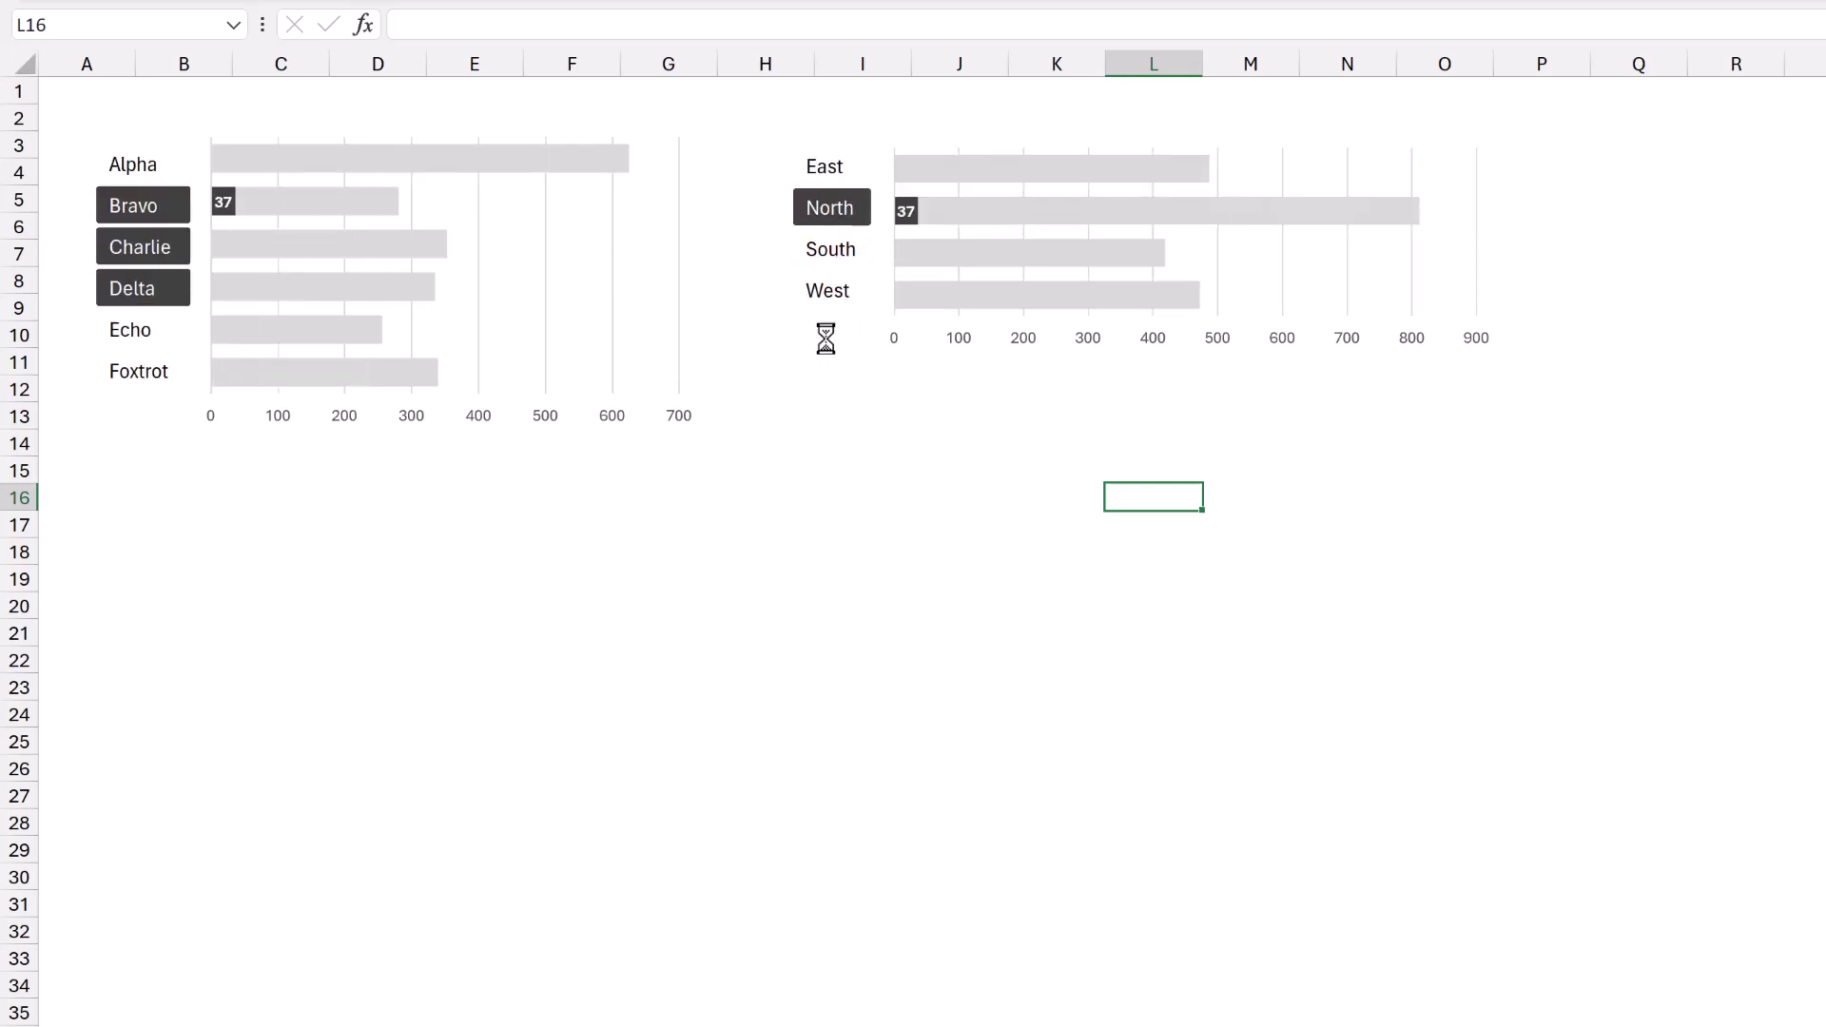
{"action": "left_click", "coordinate": [833, 295], "text": "shift"}
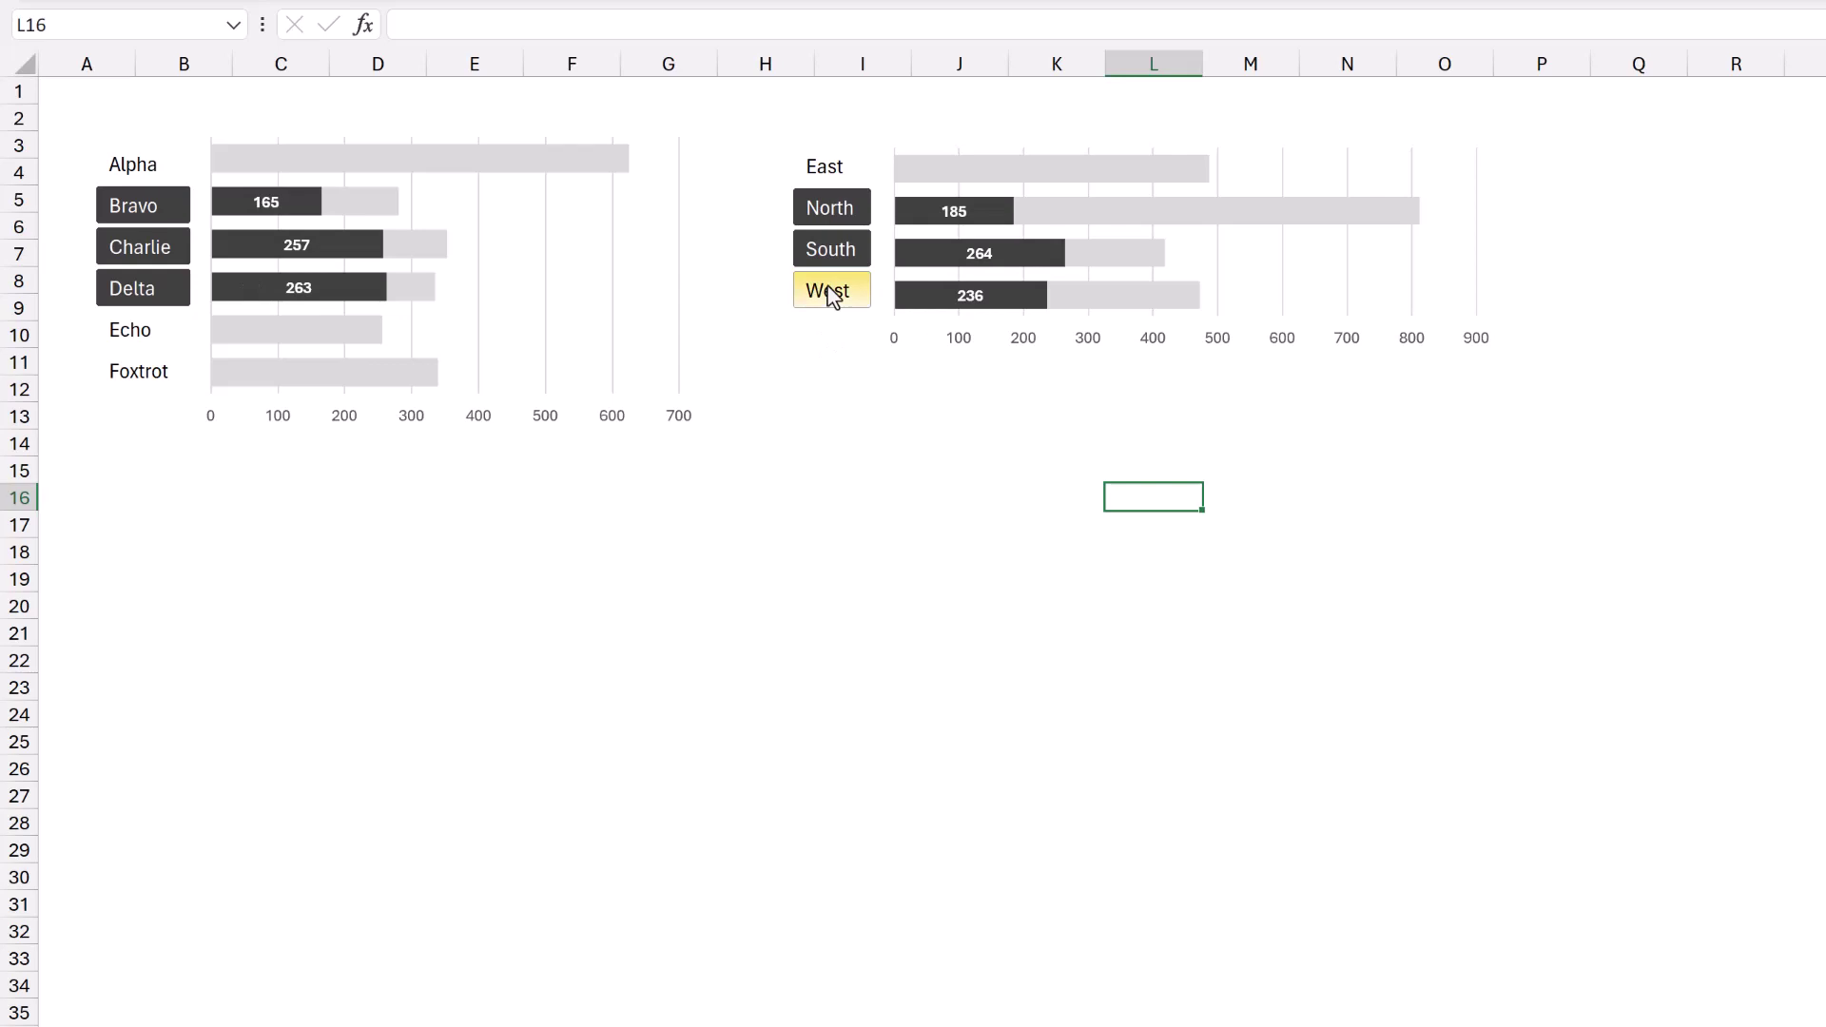